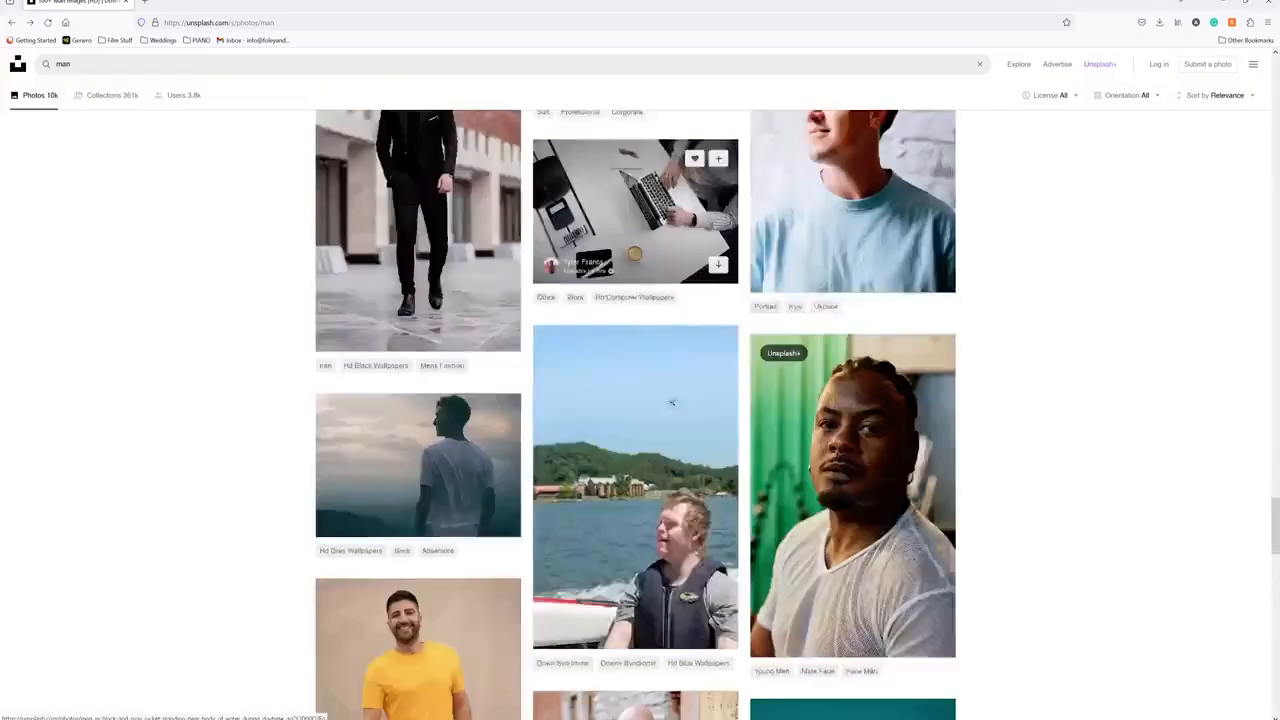
Step: Browse the Unsplash photos of men and refine the search with a term beginning "man loo"
scroll(672, 402, down, 7)
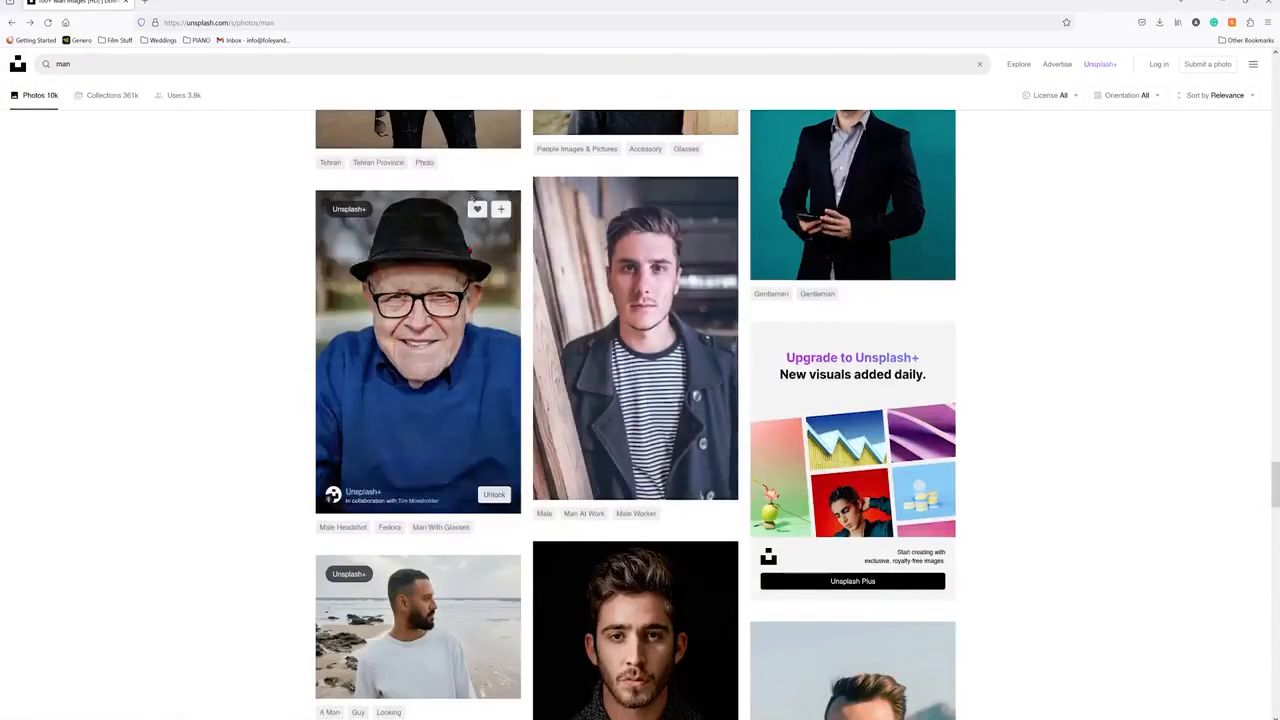
scroll(420, 350, up, 3)
click(95, 66)
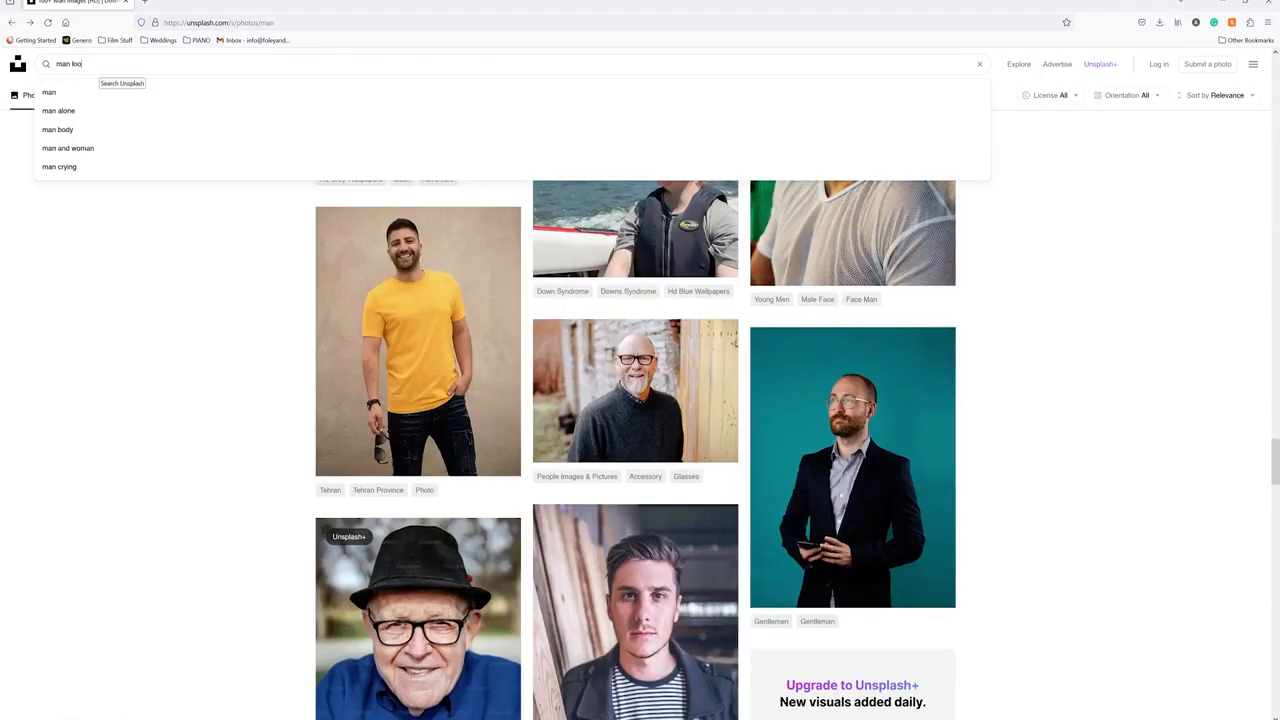
key(Return)
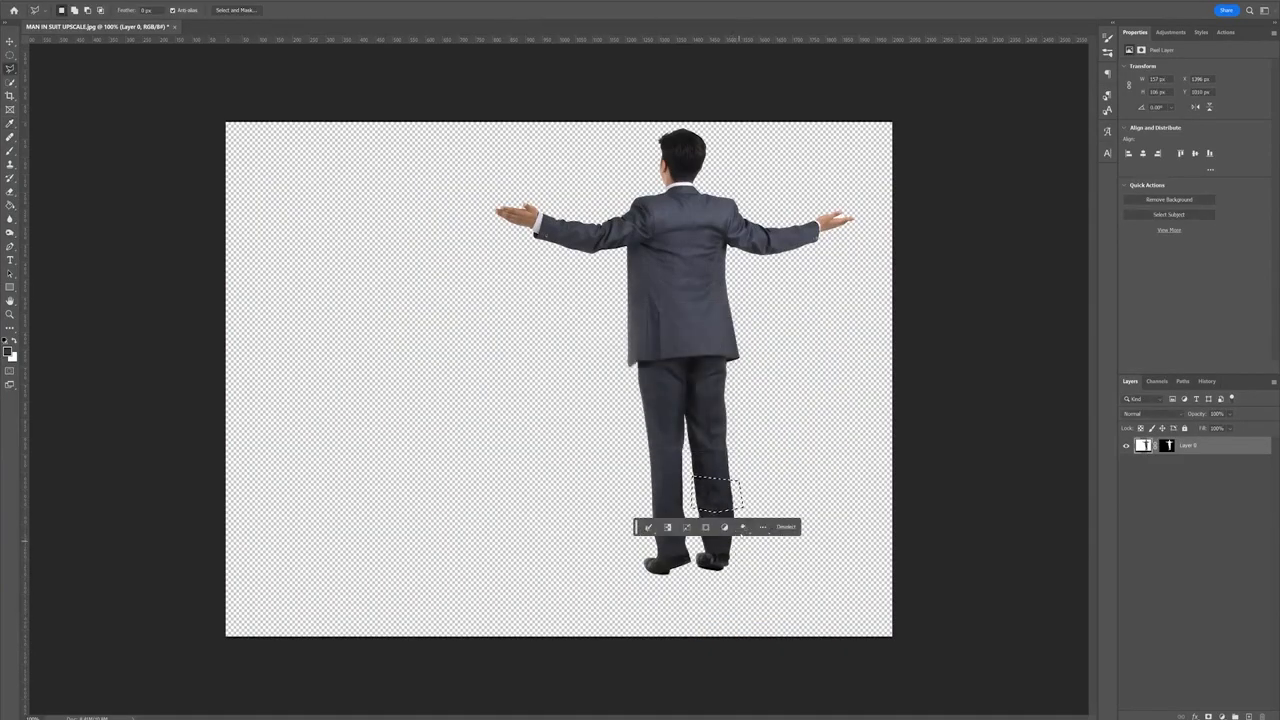
Step: In Photoshop, clear the selection around the suited man's lower leg and switch to the Move tool
key(ctrl+d)
key(v)
click(1214, 568)
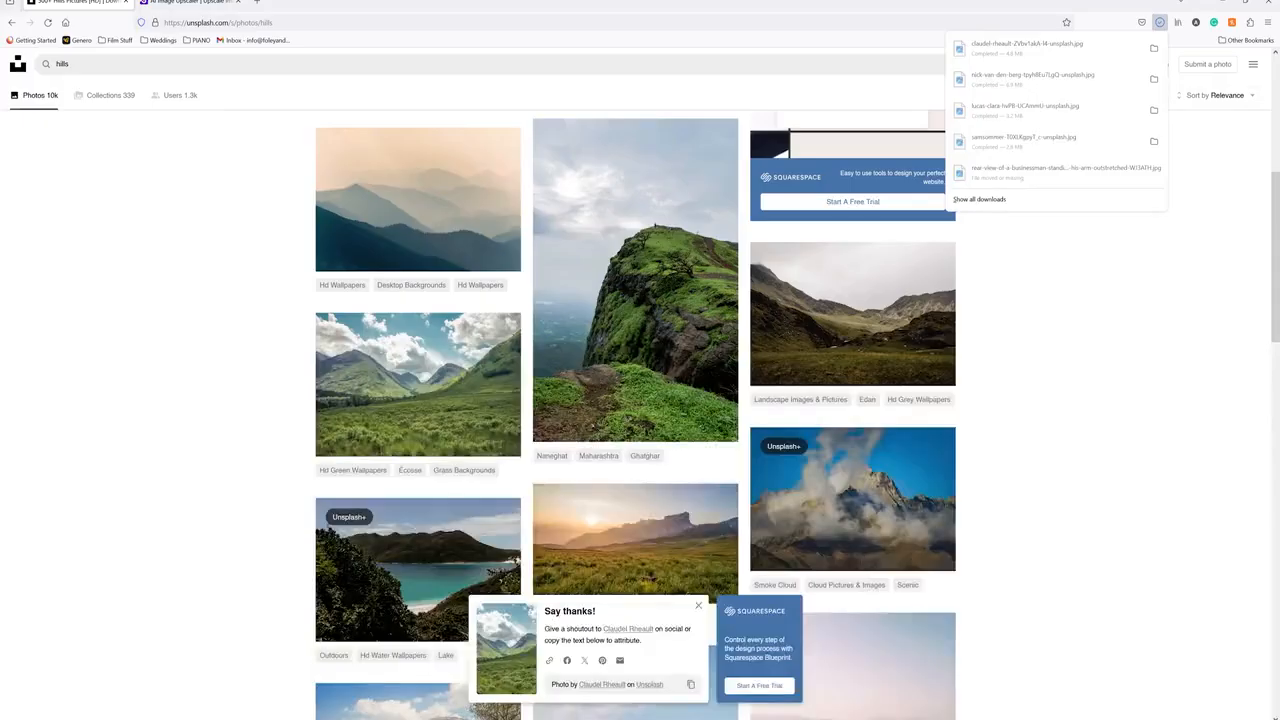
Step: Isolate the foreground rock in the mountain hiker photo by adding a layer mask from its selection
key(Escape)
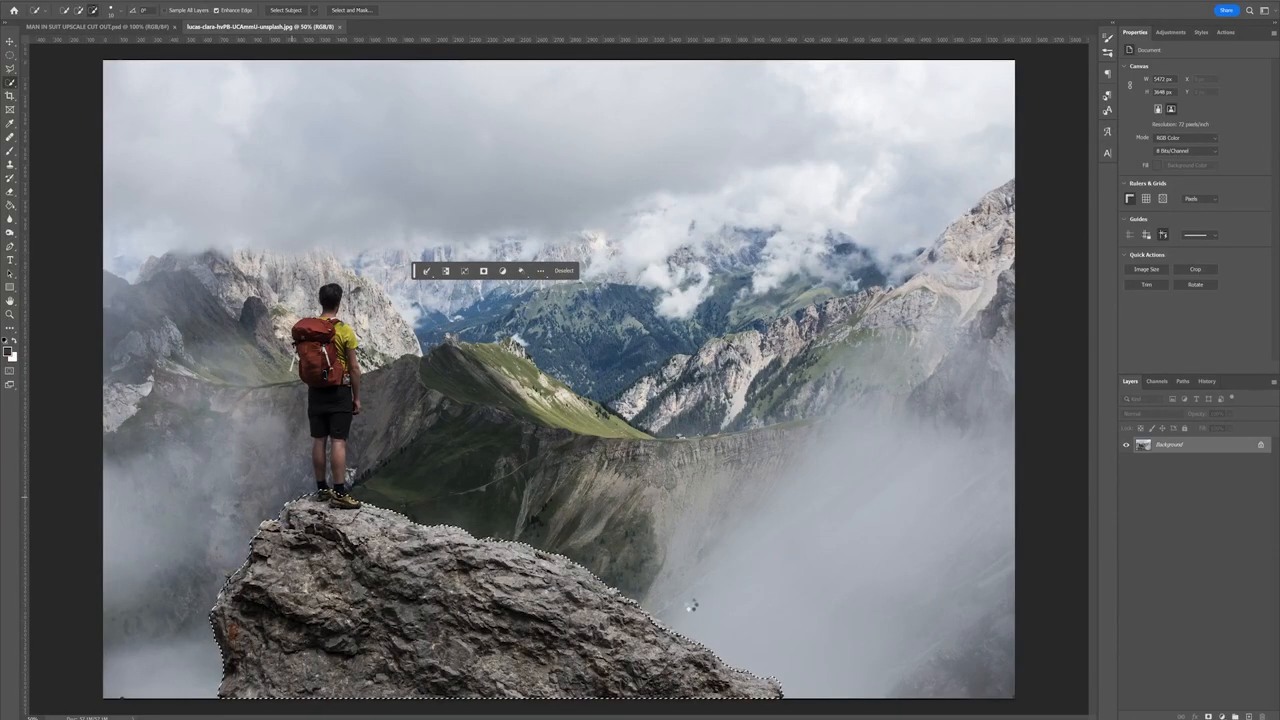
click(1208, 716)
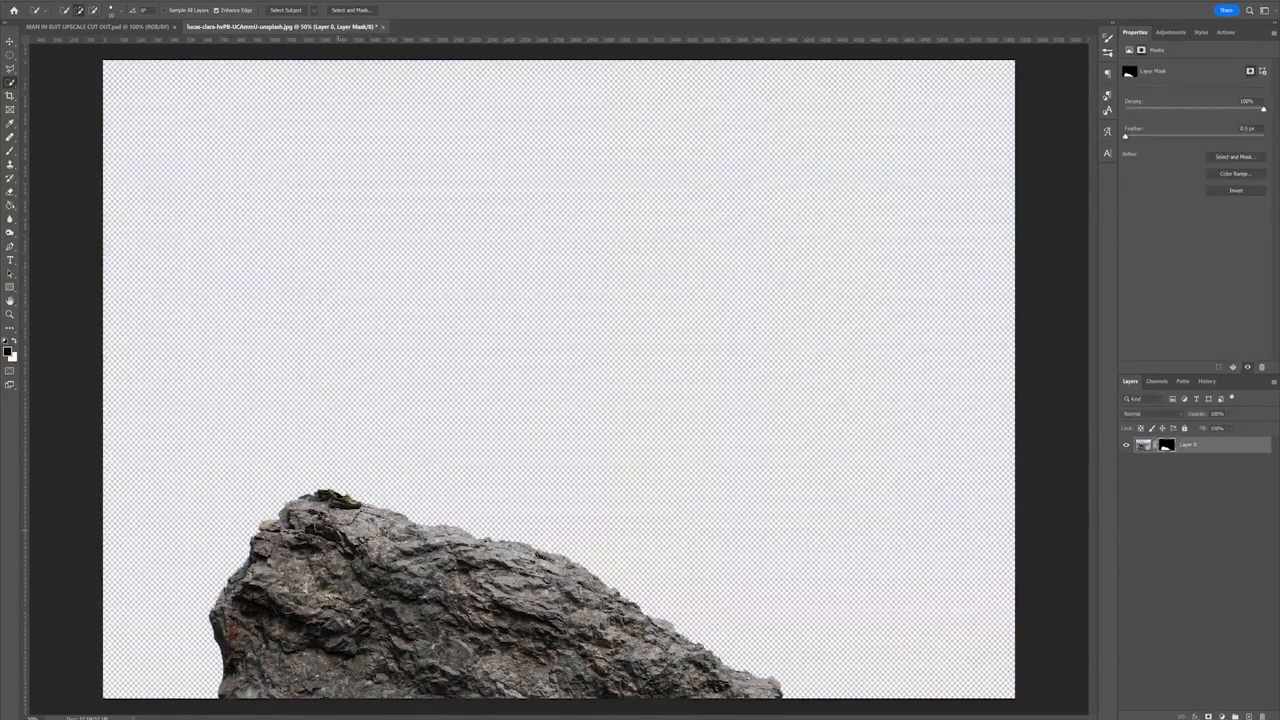
Step: Select the leftover shoes on the rock's peak, fill that area on the image itself, and deselect
drag(366, 517, 338, 498)
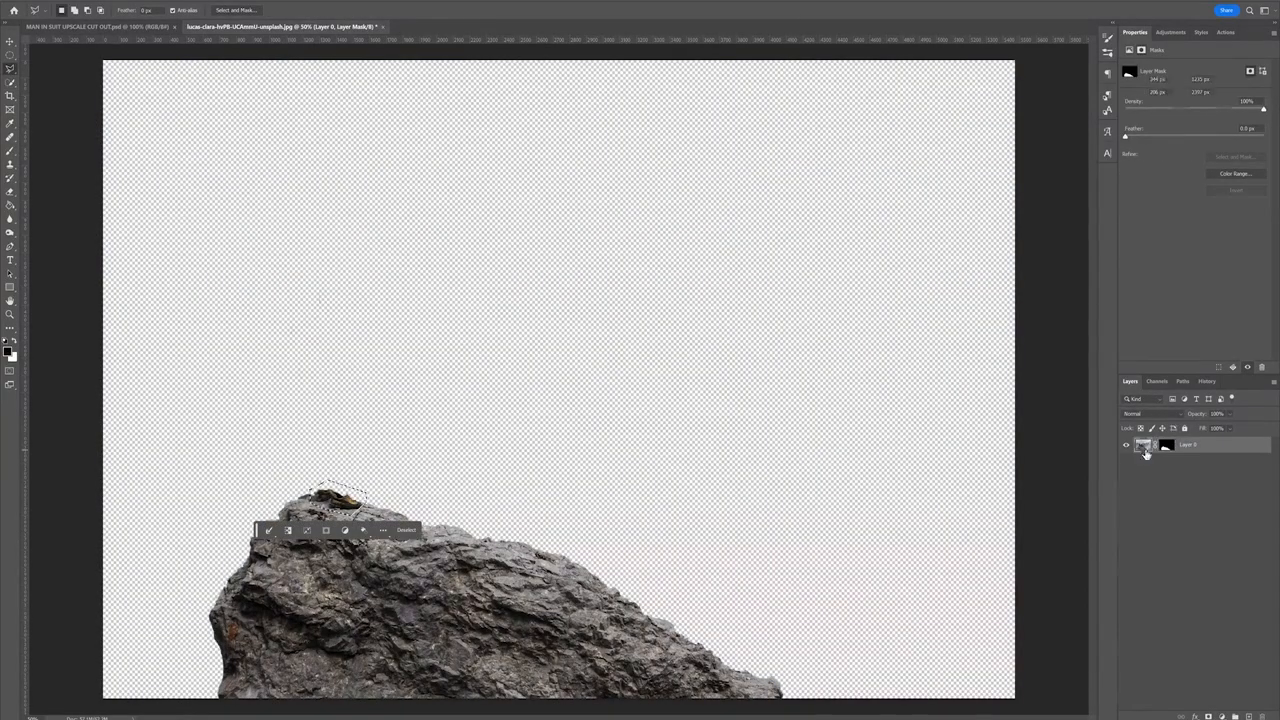
click(1146, 450)
key(shift+BackSpace)
key(Return)
key(ctrl+d)
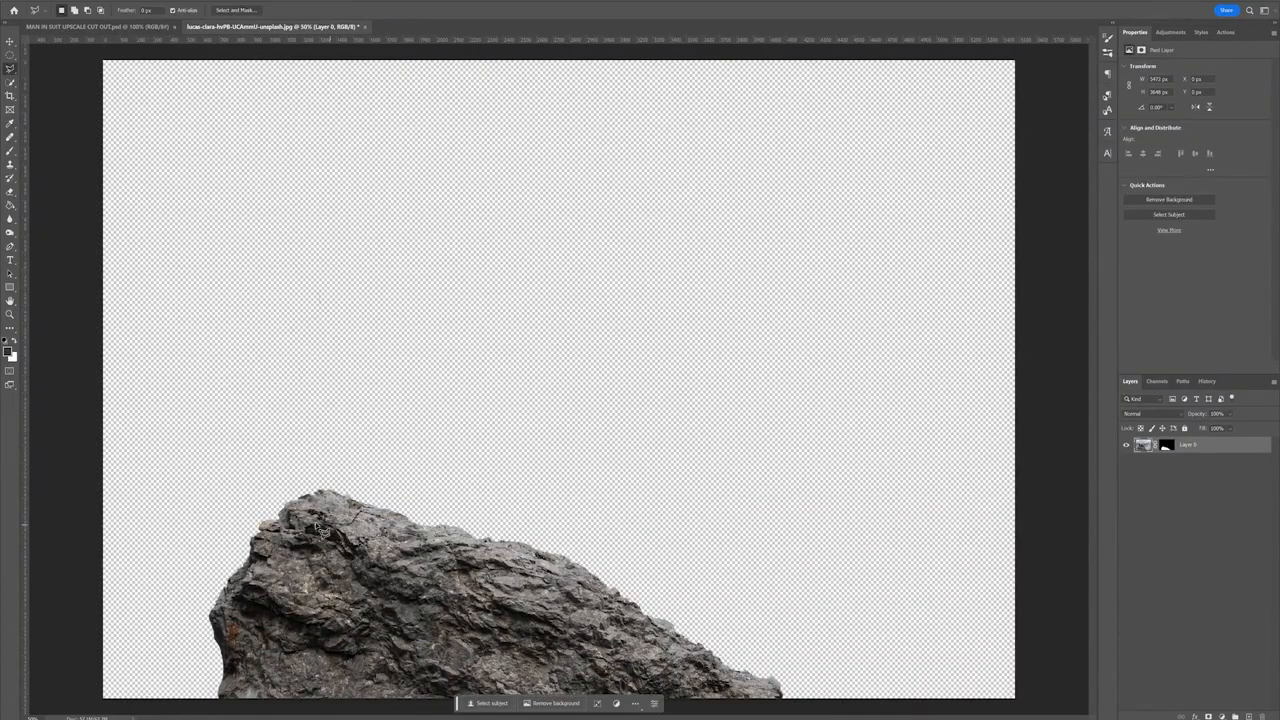
right_click(330, 533)
key(Escape)
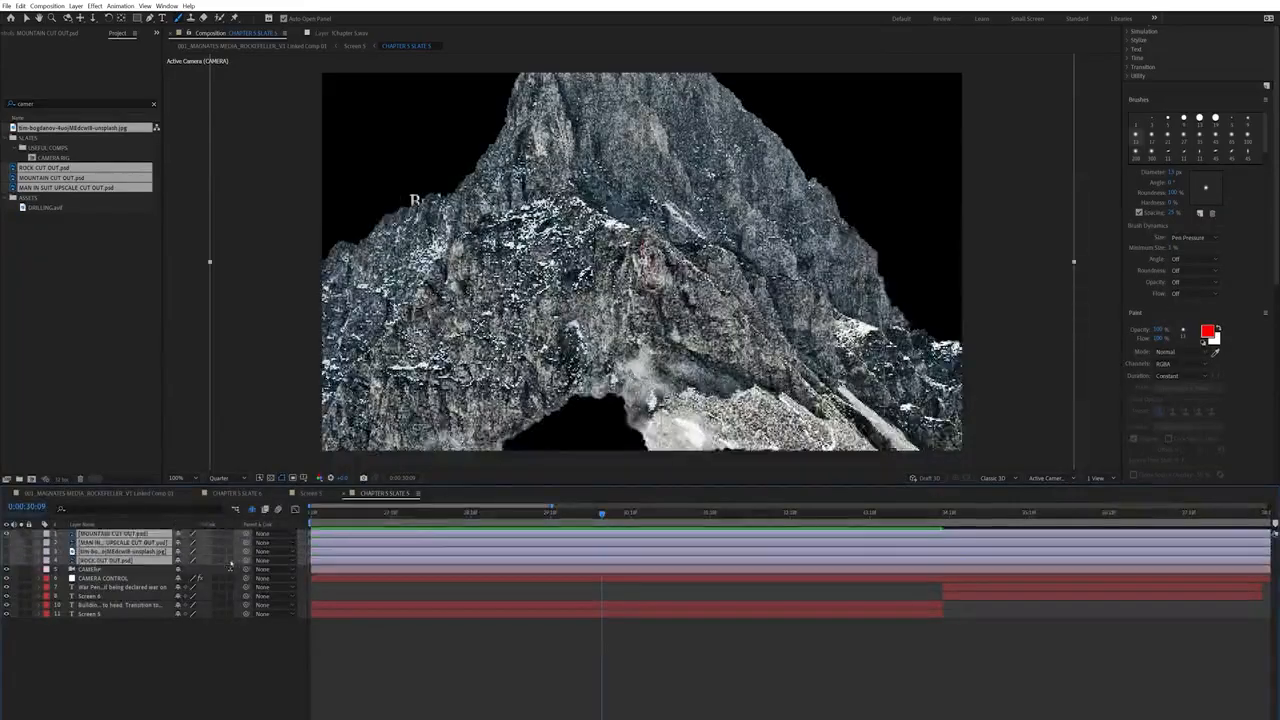
Step: In After Effects, switch the composition viewer to two views
click(1098, 478)
click(1103, 499)
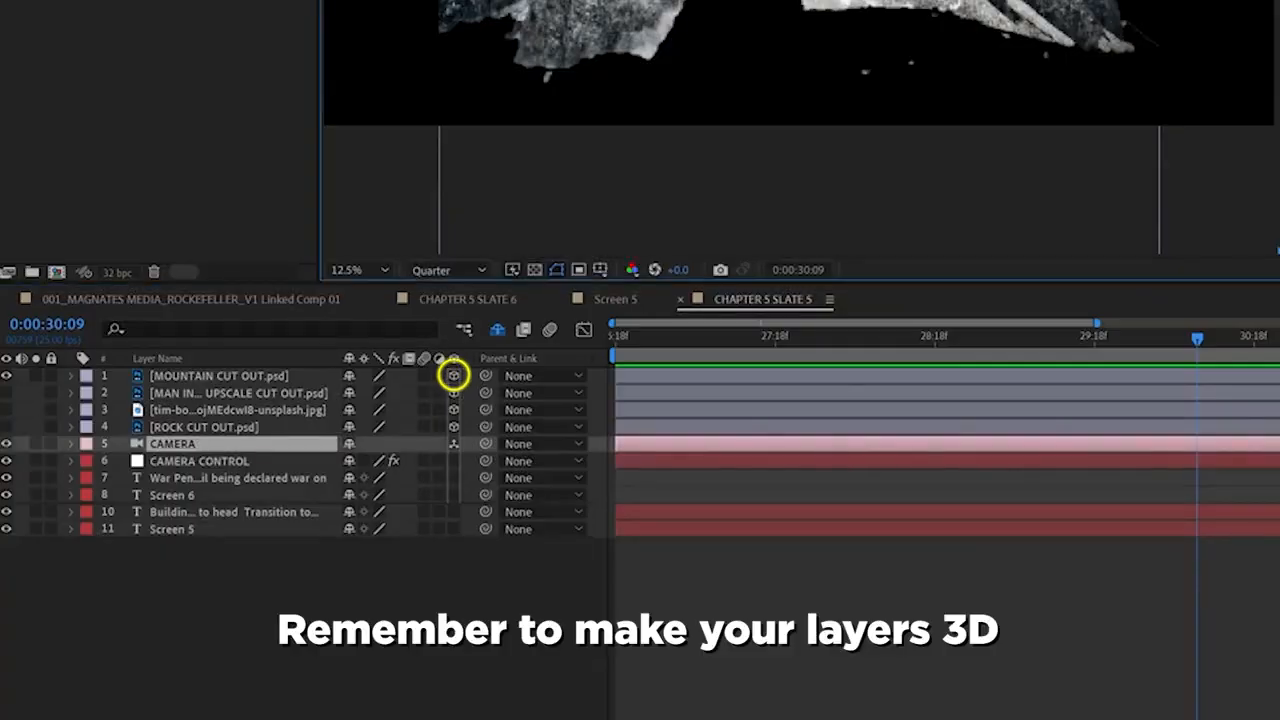
Step: Scale down the mountain cut-out and reposition it in the lower part of the frame
key(ctrl+Down)
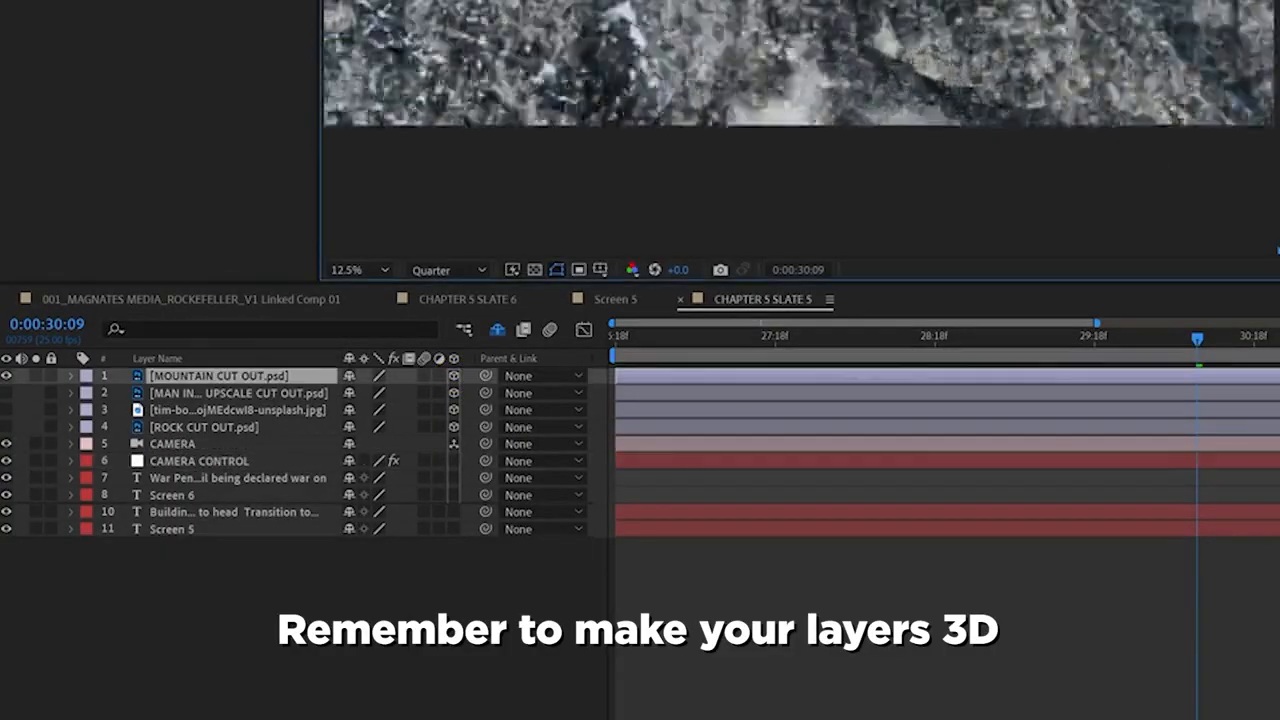
key(s)
drag(365, 393, 288, 384)
drag(408, 343, 277, 428)
Step: Make the suited man cut-out visible, scale it down and shift it sideways in the scene
click(6, 551)
click(122, 551)
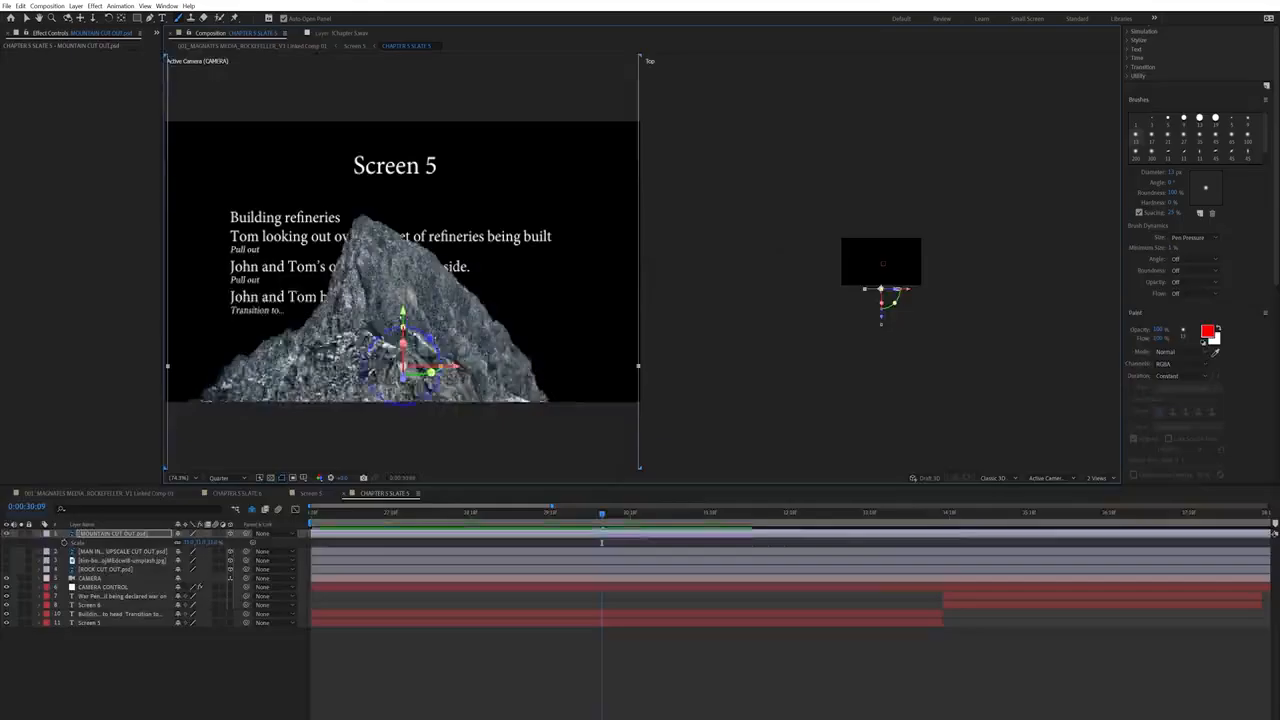
key(s)
drag(909, 258, 881, 260)
drag(216, 560, 118, 560)
key(s)
Step: Delete the mountain cut-out layer and make the ROCK CUT OUT.psd layer visible
click(112, 533)
key(Delete)
click(6, 561)
click(105, 561)
Step: Set the Z position of the ROCK CUT OUT.psd layer to -624, using the suited man's position as reference
click(122, 533)
key(p)
click(105, 561)
key(p)
click(213, 570)
text(-624)
scroll(430, 300, up, 1)
Step: Try to reposition the ROCK CUT OUT.psd layer beneath the suited man
drag(904, 289, 863, 290)
key(ctrl+z)
key(s)
scroll(884, 288, down, 1)
click(20, 561)
click(20, 561)
drag(403, 208, 433, 548)
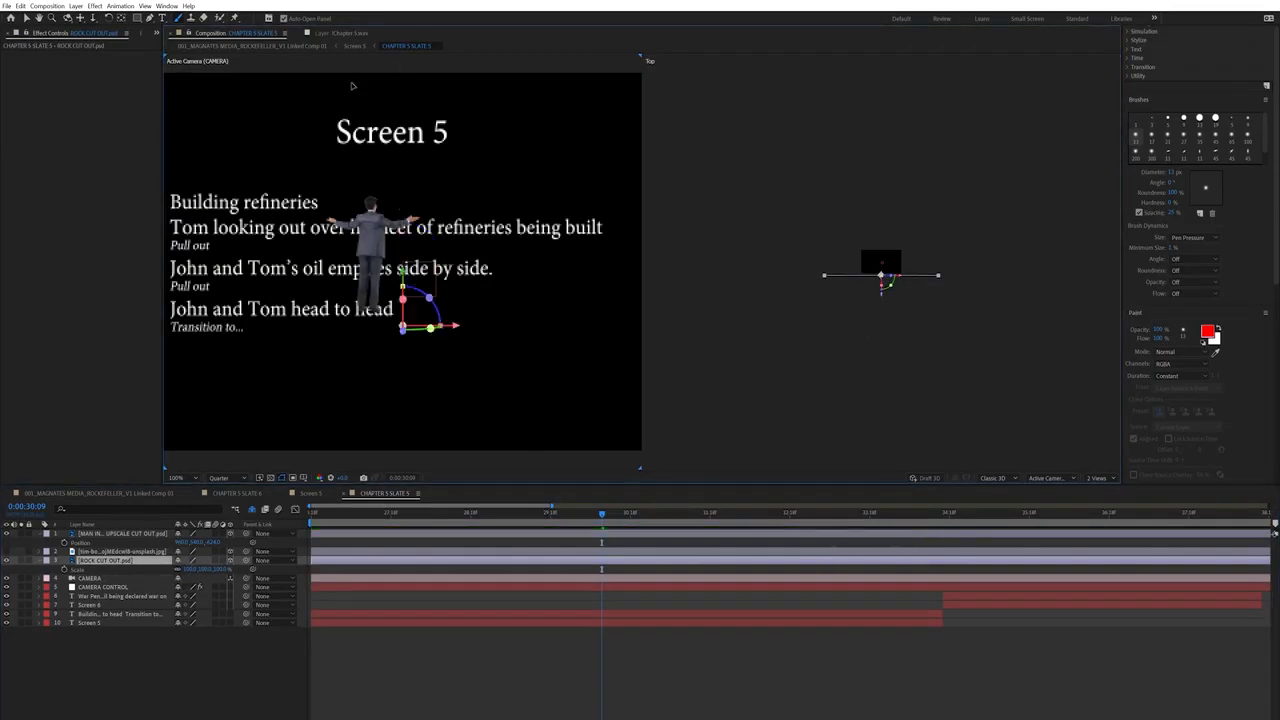
scroll(514, 286, down, 1)
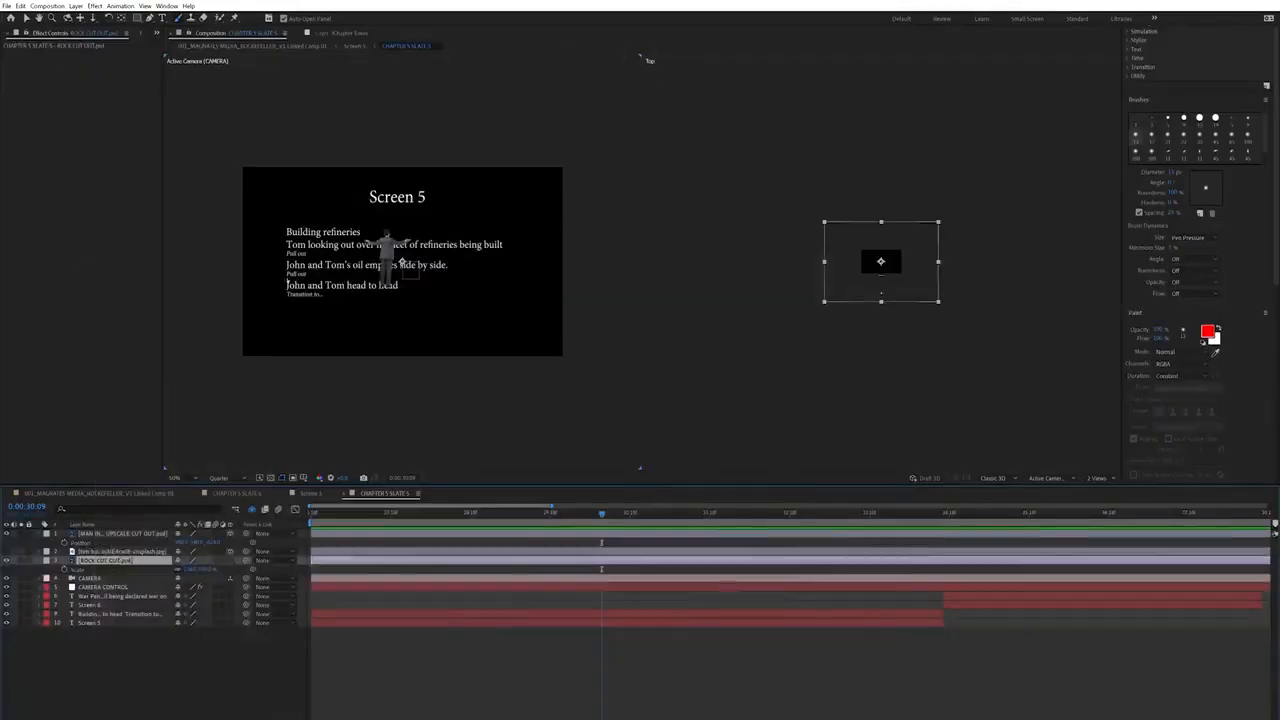
Step: Replace the ROCK CUT OUT.psd layer with the ROCK CUT OUT composition and make it a 3D layer
key(Delete)
key(Return)
click(230, 534)
Step: Set the Z position of the ROCK CUT OUT composition layer to -650
key(p)
click(213, 542)
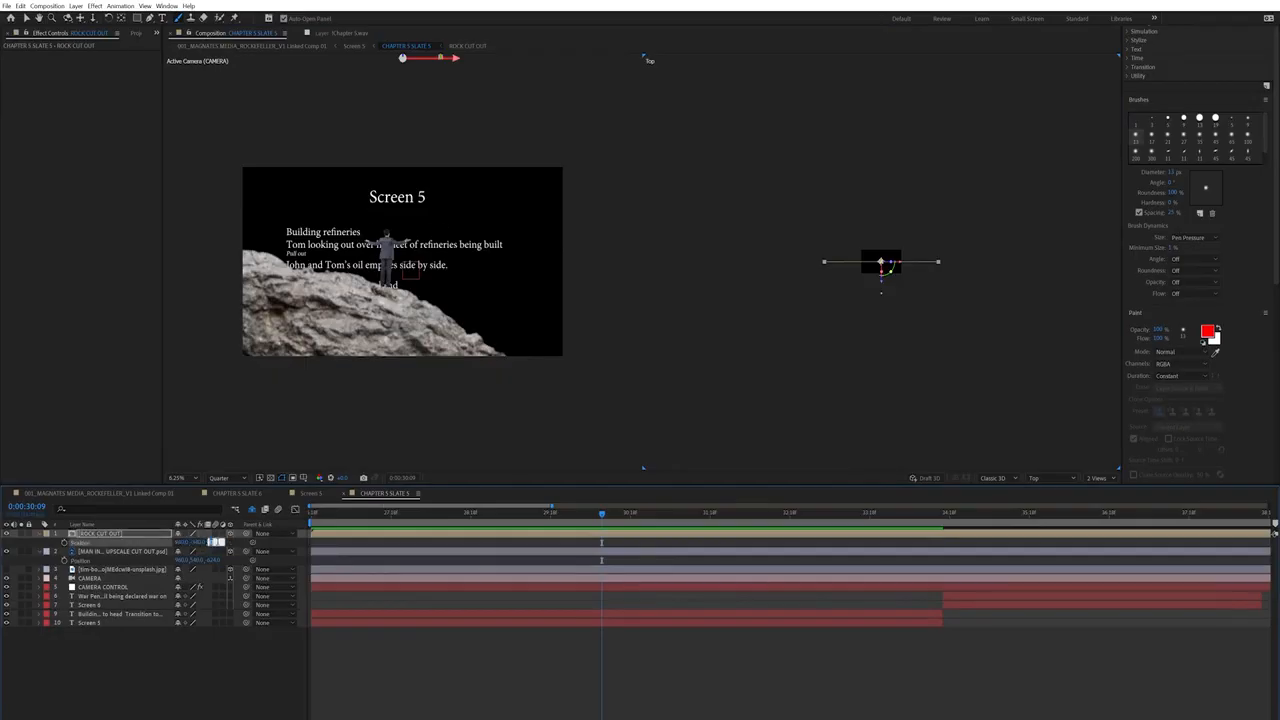
text(-650)
key(Return)
Step: Scale down the rock cut-out and move it to the lower left area of the composition frame
key(s)
drag(194, 542, 153, 542)
scroll(706, 183, up, 2)
scroll(402, 263, down, 2)
click(402, 263)
drag(401, 207, 401, 334)
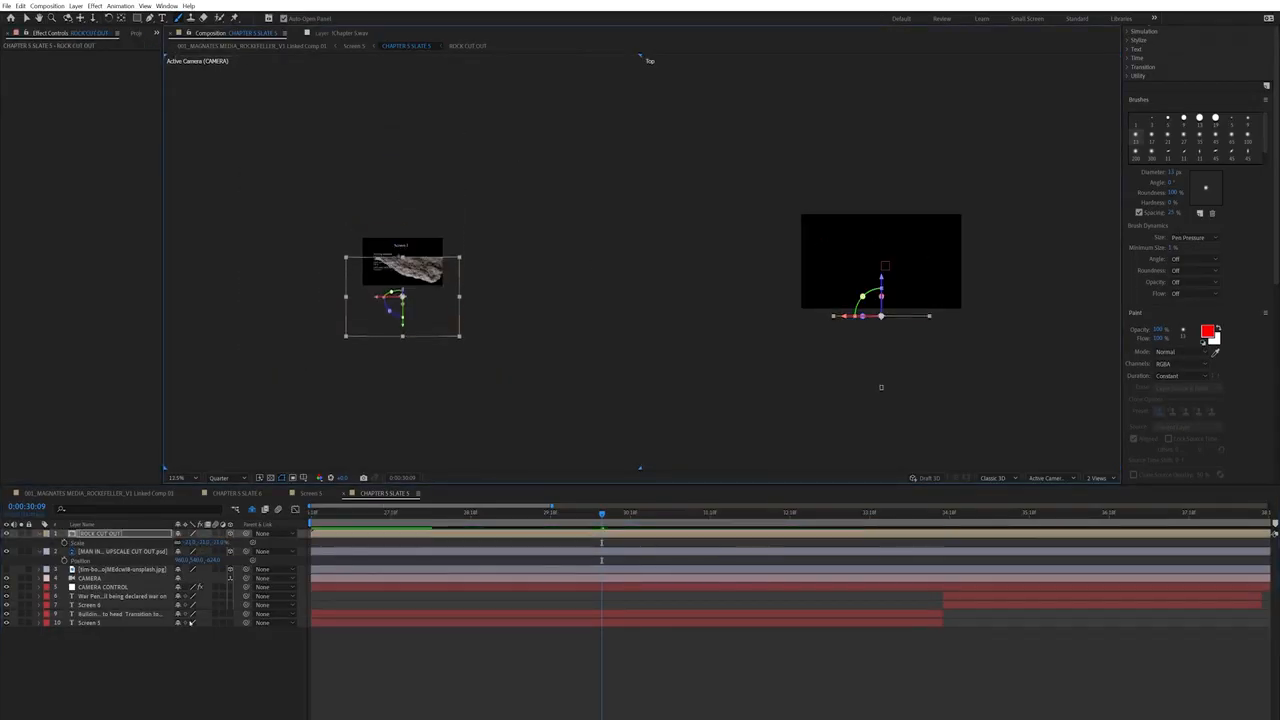
scroll(402, 262, up, 4)
Step: Stand the suited man on top of the rock and bring his layer above the rock layer
click(328, 286)
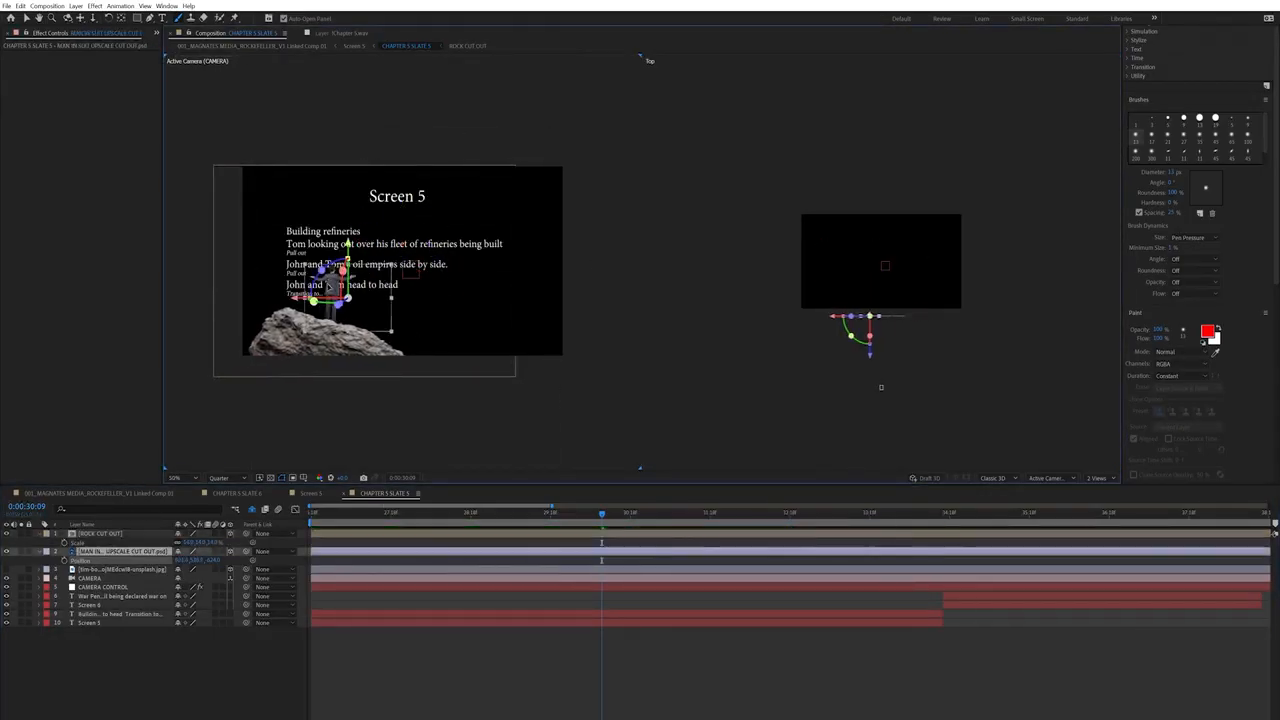
key(ctrl+])
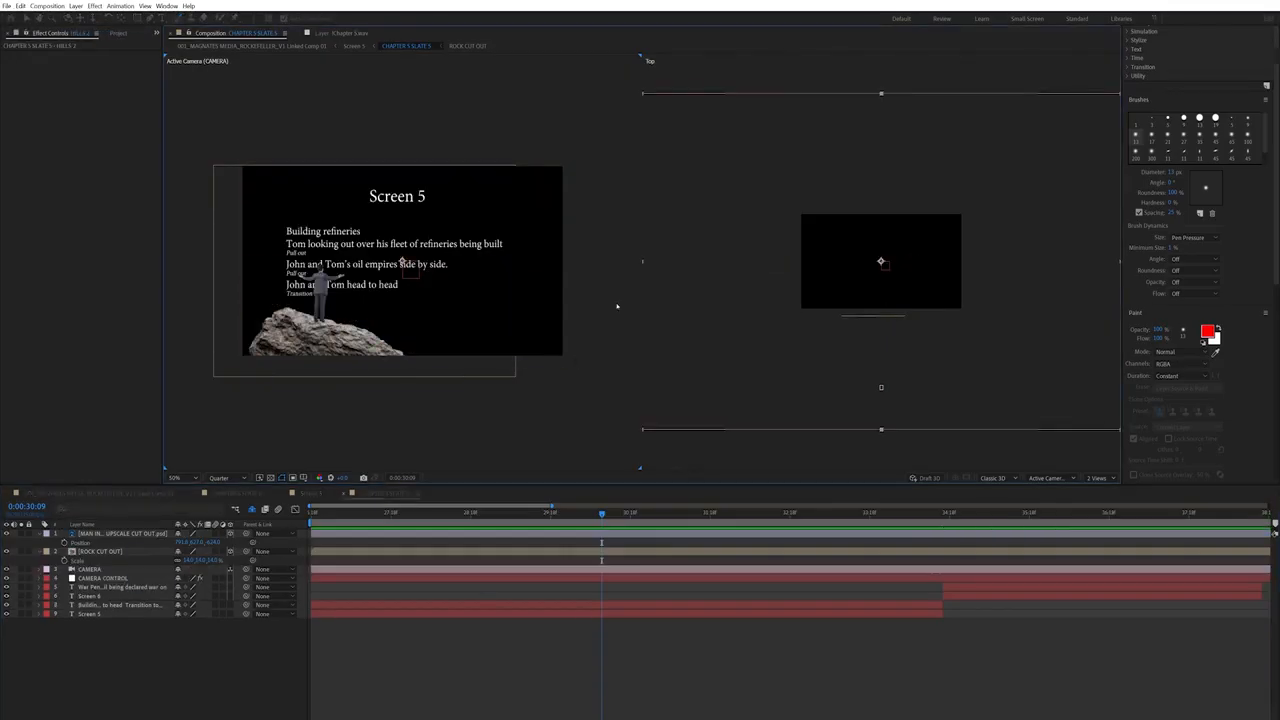
Step: Add the HILLS 2 composition as the uppermost layer and make it a 3D layer
key(ctrl+v)
click(92, 534)
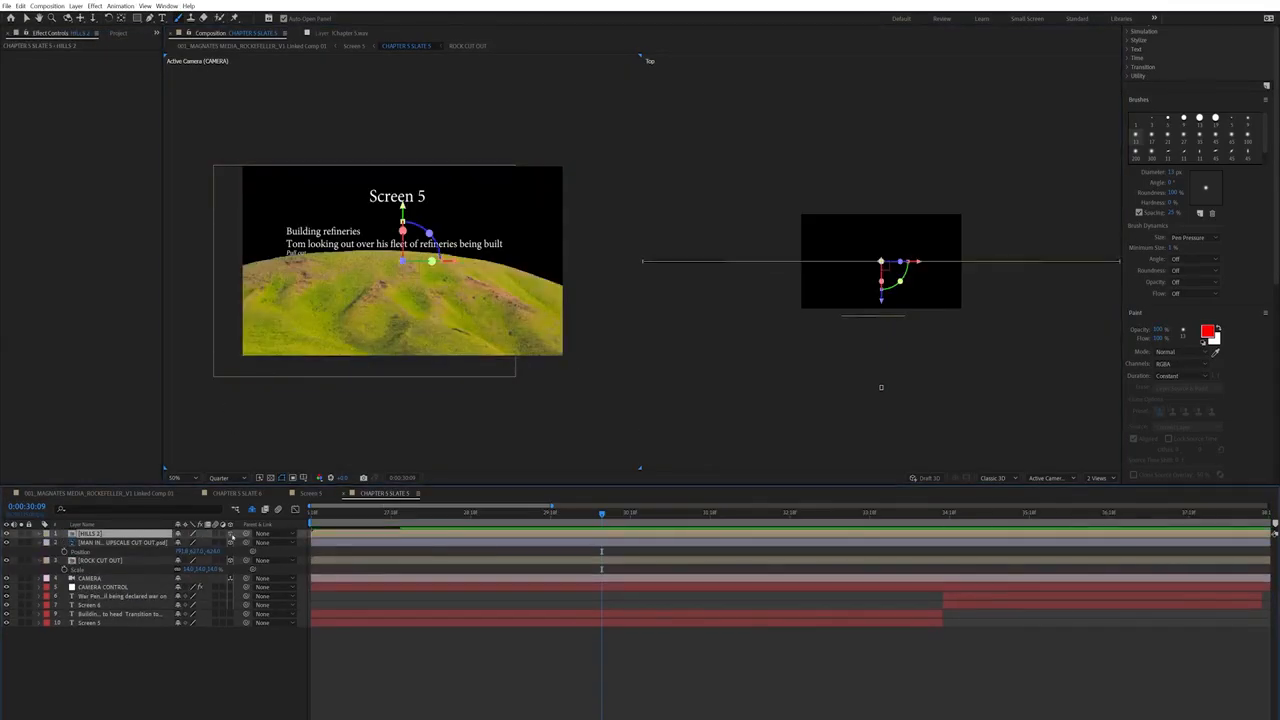
click(230, 534)
Step: Scale down the HILLS 2 layer and move it slightly lower behind the rock and the man
key(s)
drag(209, 543, 173, 543)
mouse_move(410, 300)
mouse_down()
mouse_move(439, 316)
mouse_move(410, 317)
mouse_up()
Step: Vary the camera control's Z slider back and forth to check the parallax between man, rock and hills
click(91, 587)
click(103, 596)
drag(96, 100, 60, 115)
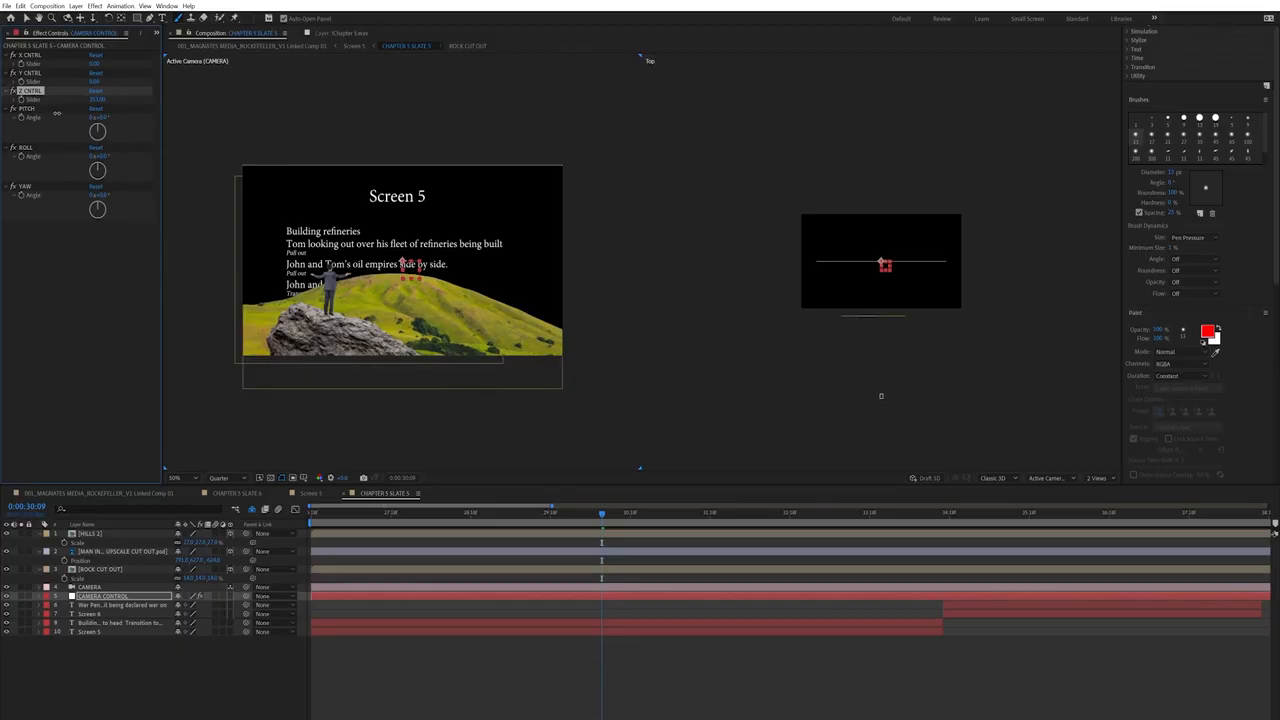
drag(61, 112, 713, 155)
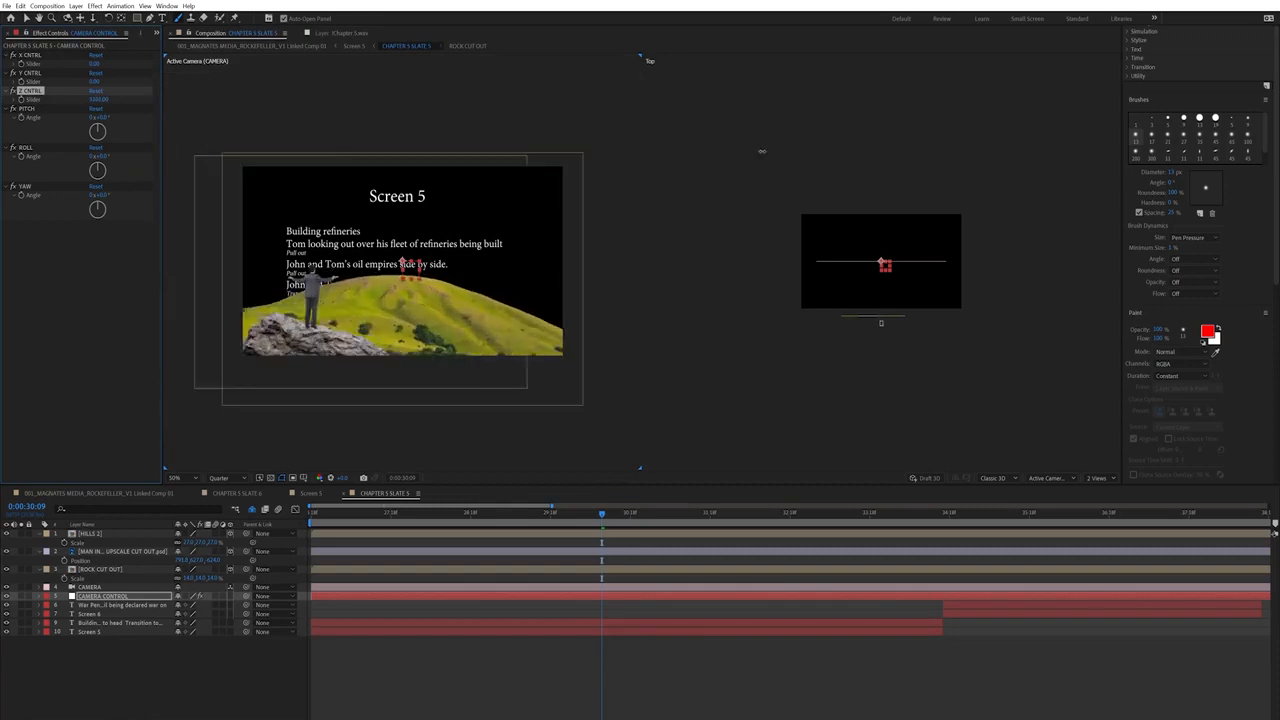
drag(415, 176, 183, 186)
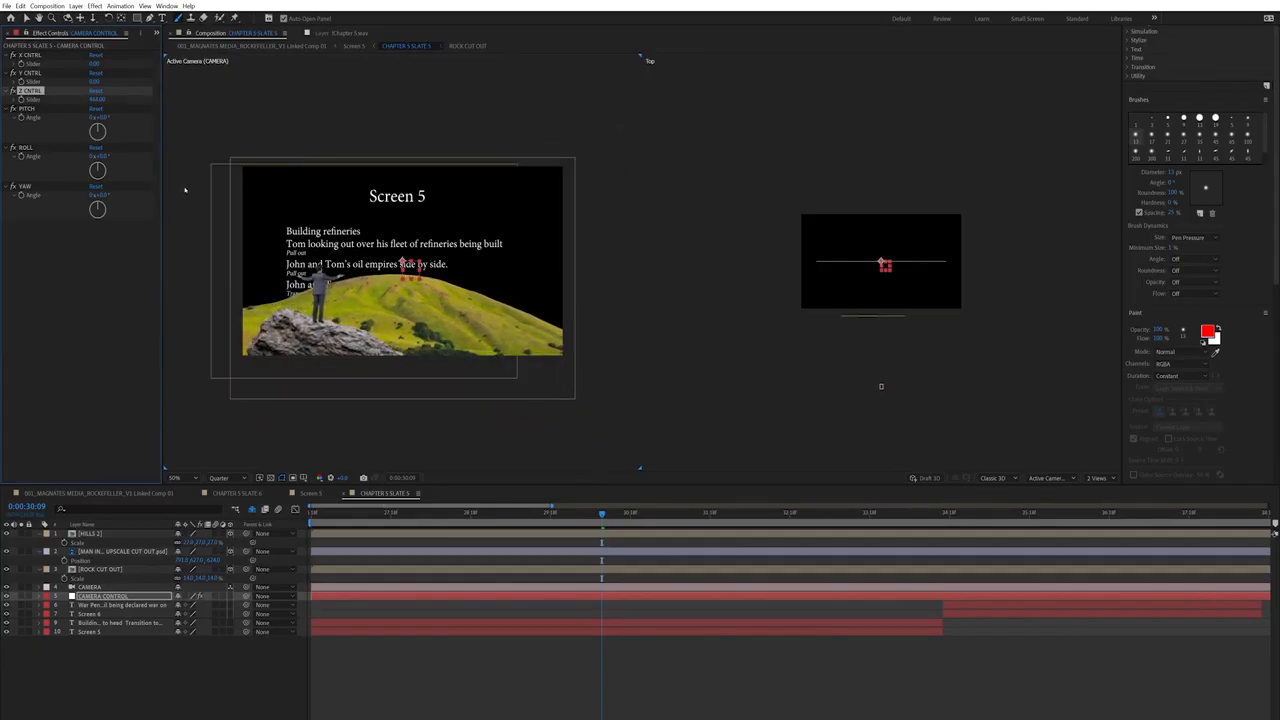
drag(544, 513, 173, 512)
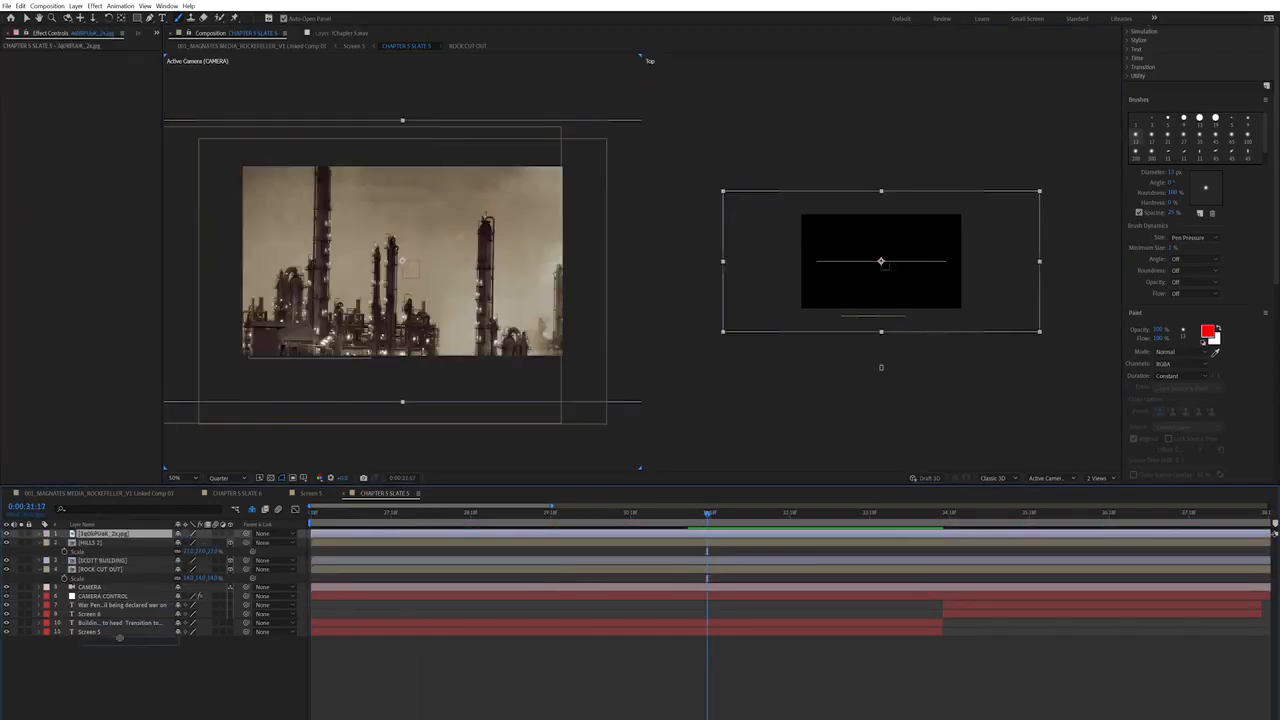
Step: Place the refinery image below the camera layer, push it far behind the hills in depth, and raise it
drag(95, 533, 90, 587)
drag(881, 299, 872, 168)
drag(406, 210, 407, 182)
Step: Scale down the refinery image and lower it so the towers rise from behind the hills
key(s)
mouse_move(190, 596)
mouse_down()
mouse_move(152, 596)
mouse_move(166, 596)
mouse_up()
drag(402, 179, 402, 198)
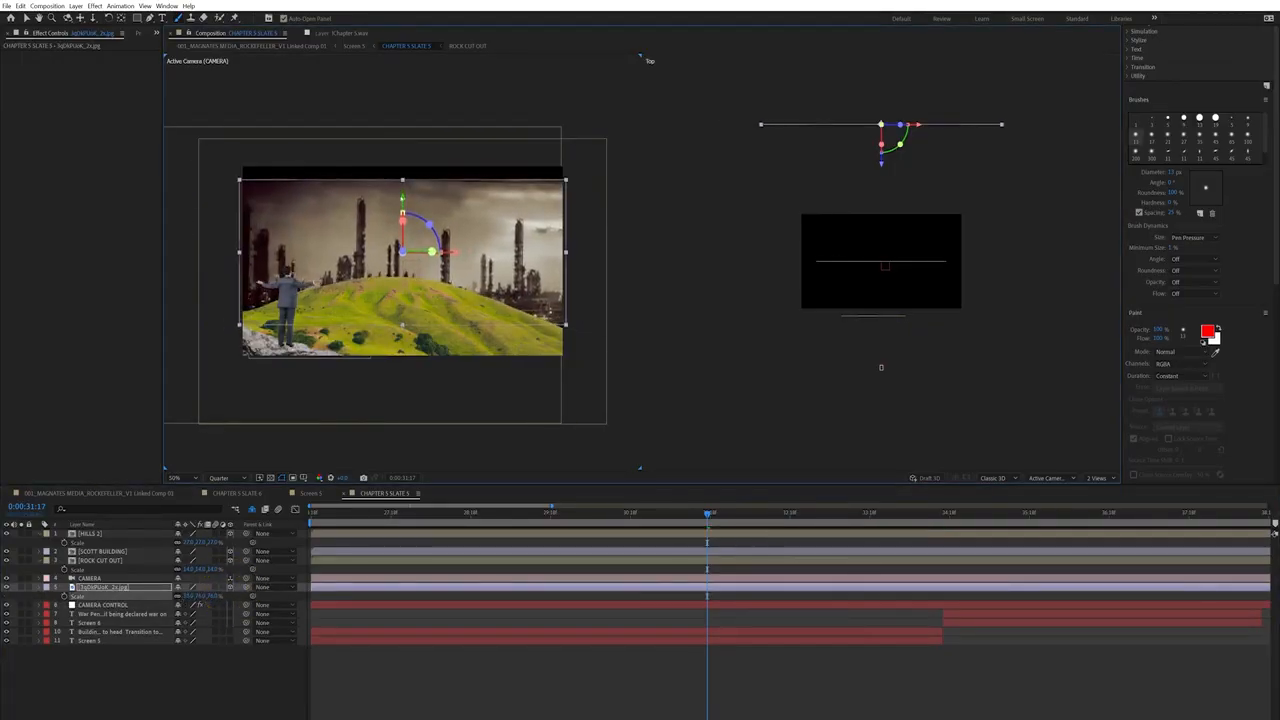
Step: Play back the composition to preview the camera move across the layered scene
key(space)
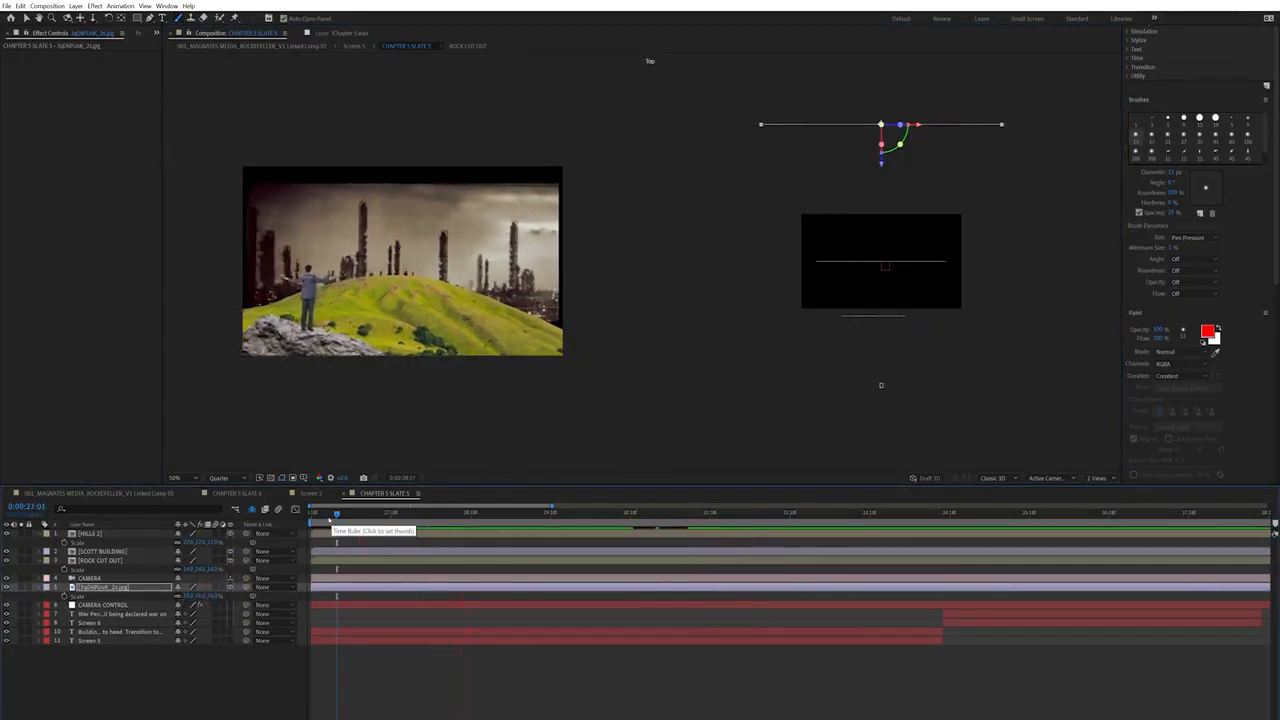
key(space)
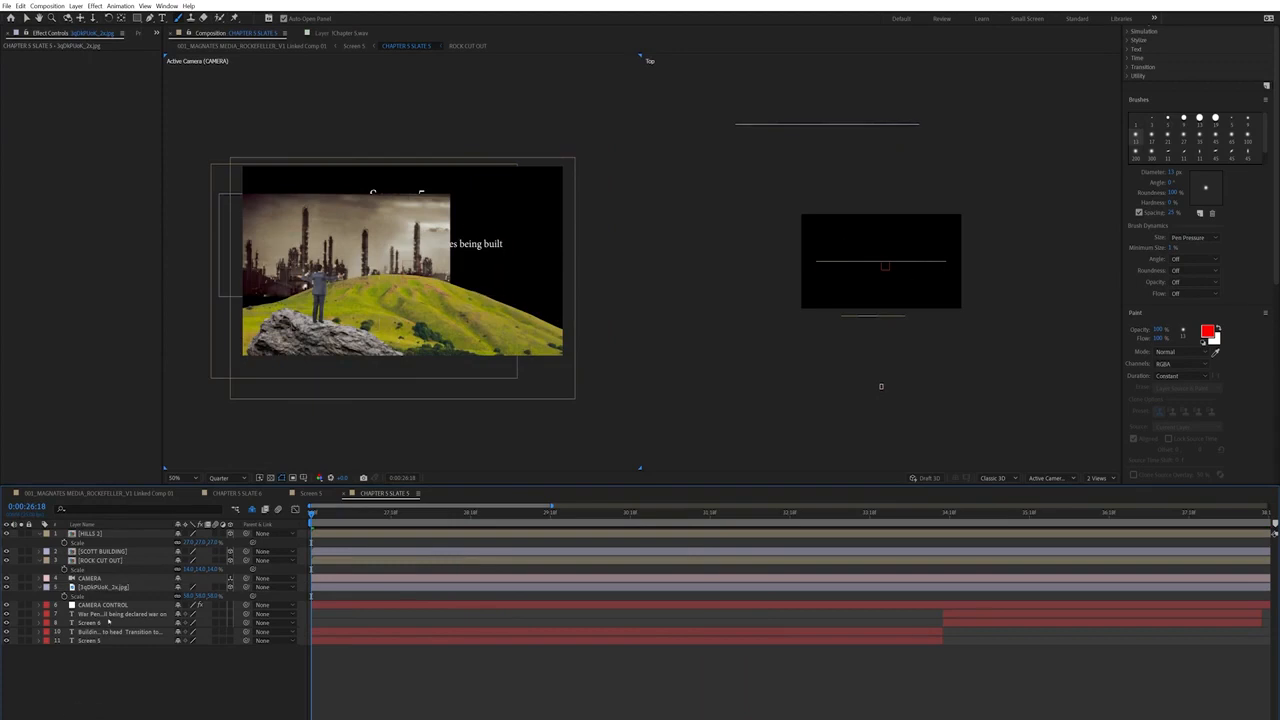
Step: Pre-compose the refinery image layer as "BG PRECOMPO", leaving all attributes in the current composition
click(104, 587)
right_click(104, 587)
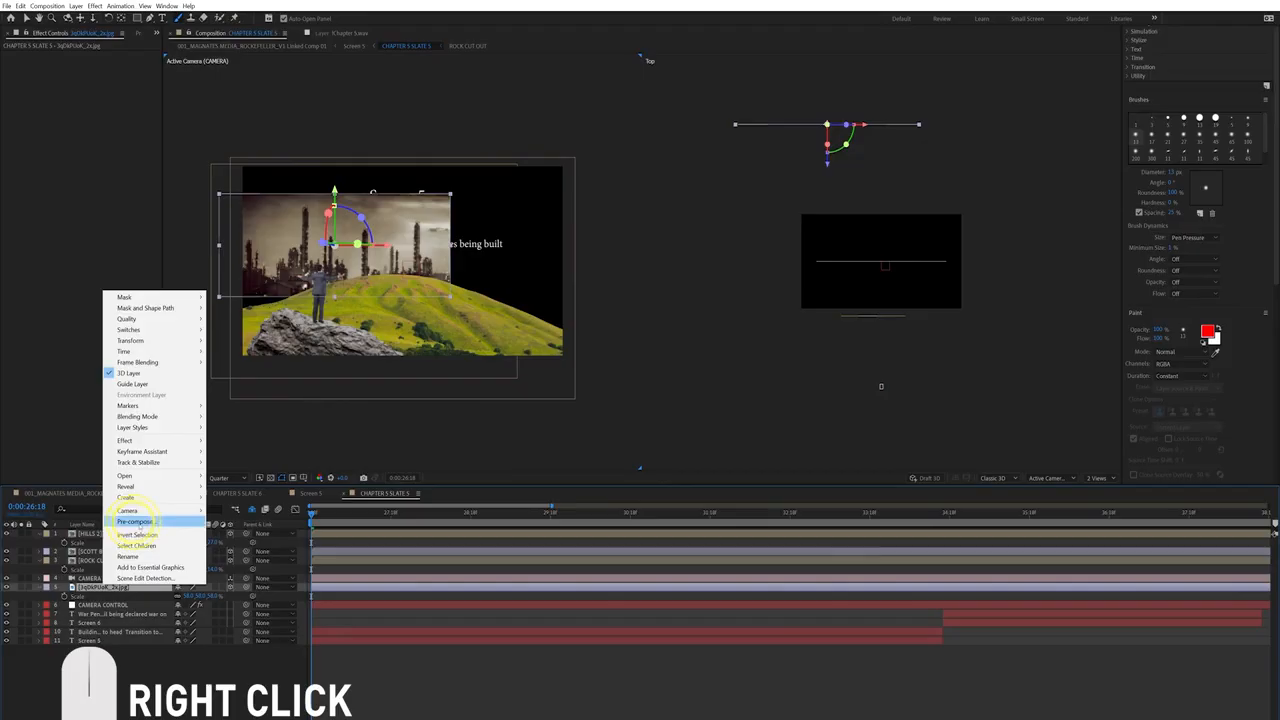
click(135, 522)
text(BG)
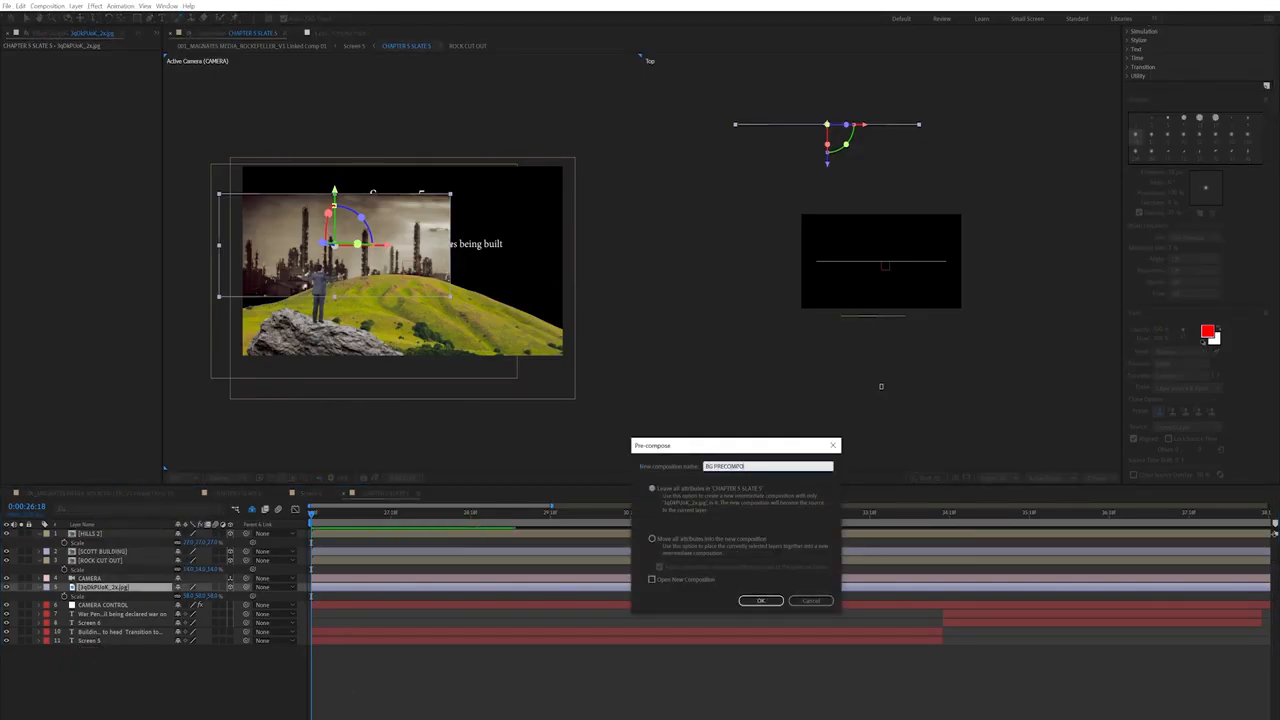
text( PRECOMPO)
key(Return)
Step: Move the rock, mountain and suited man PSD files and the HILLS 2 and ROCK CUT OUT layer folders into ASSETS
click(135, 34)
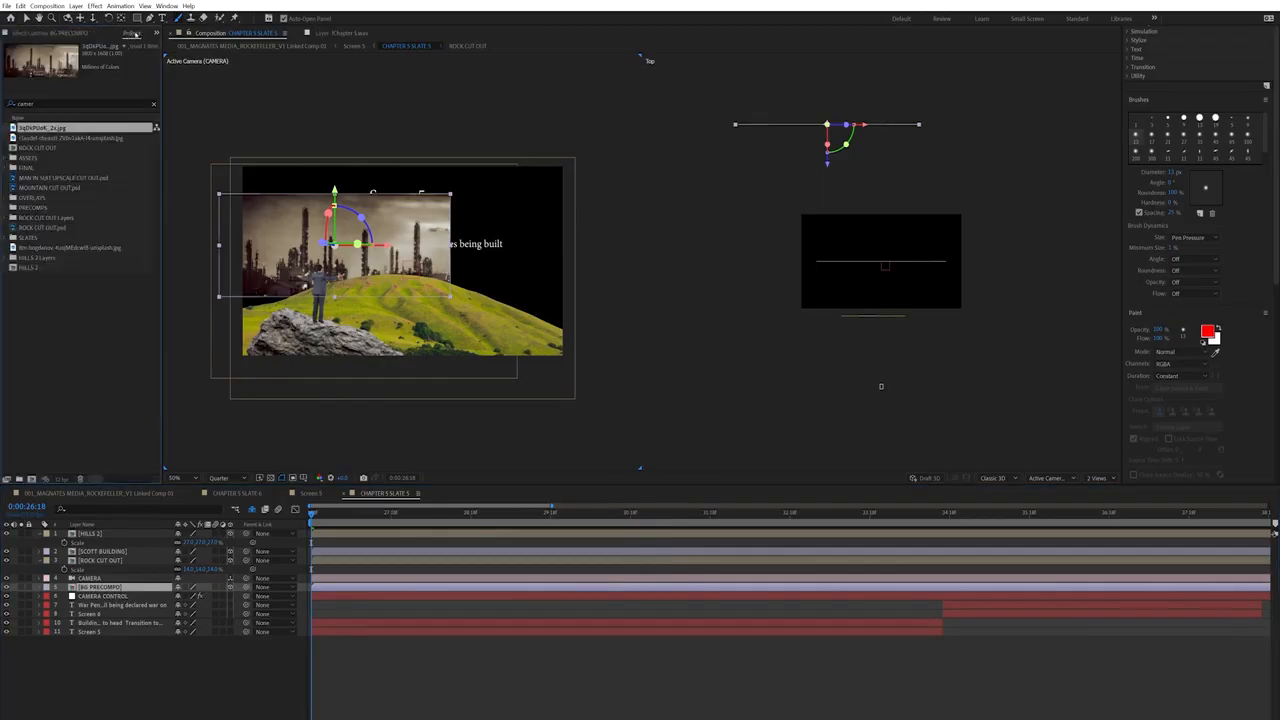
click(58, 148)
ctrl+click(53, 199)
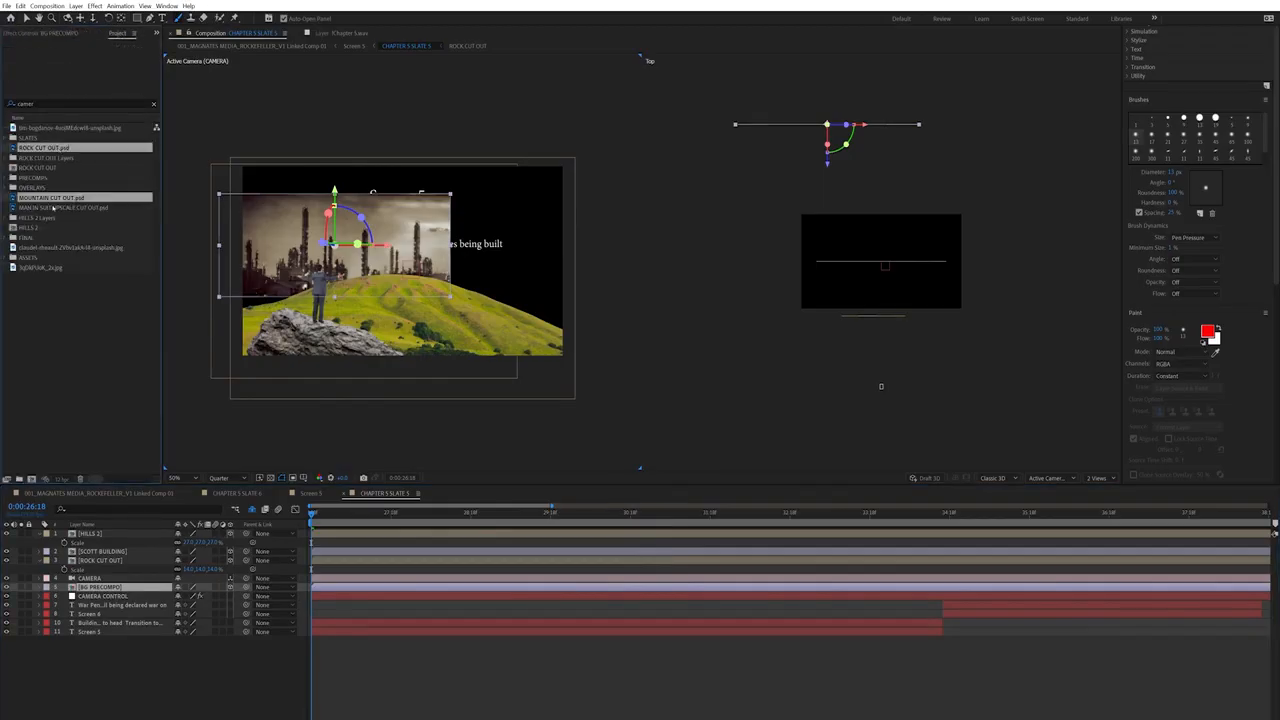
ctrl+click(45, 217)
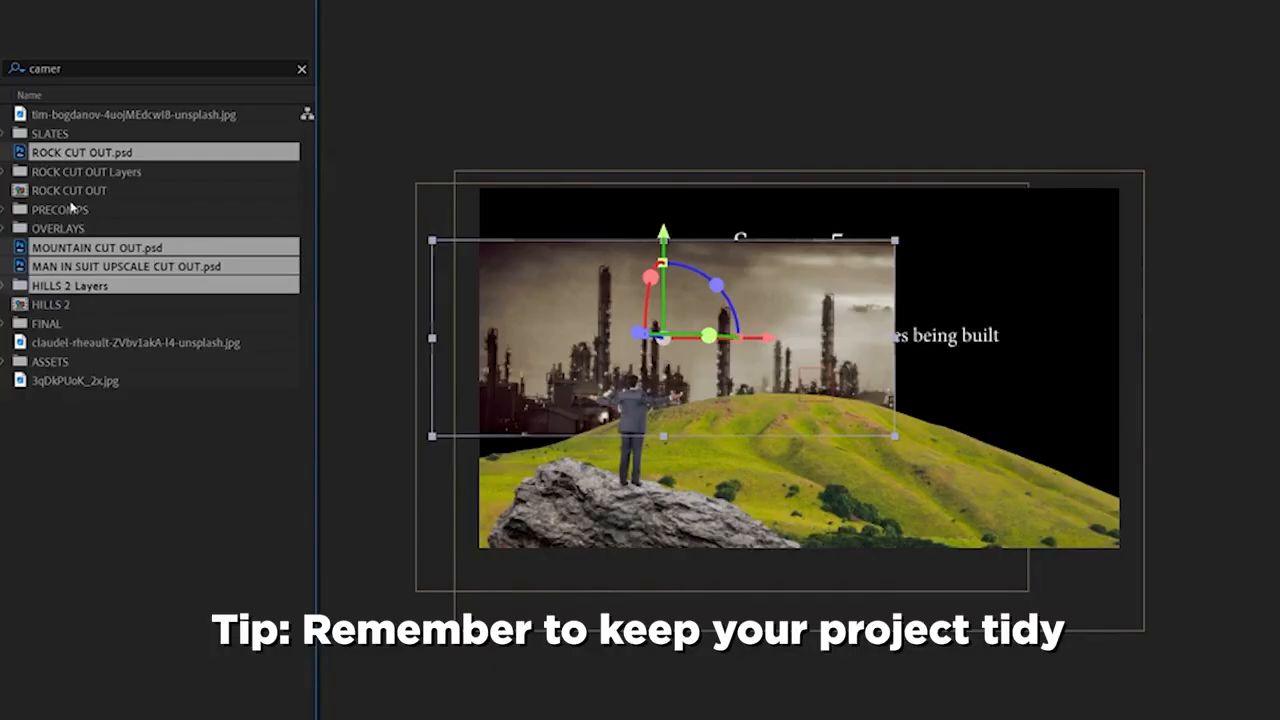
ctrl+click(78, 172)
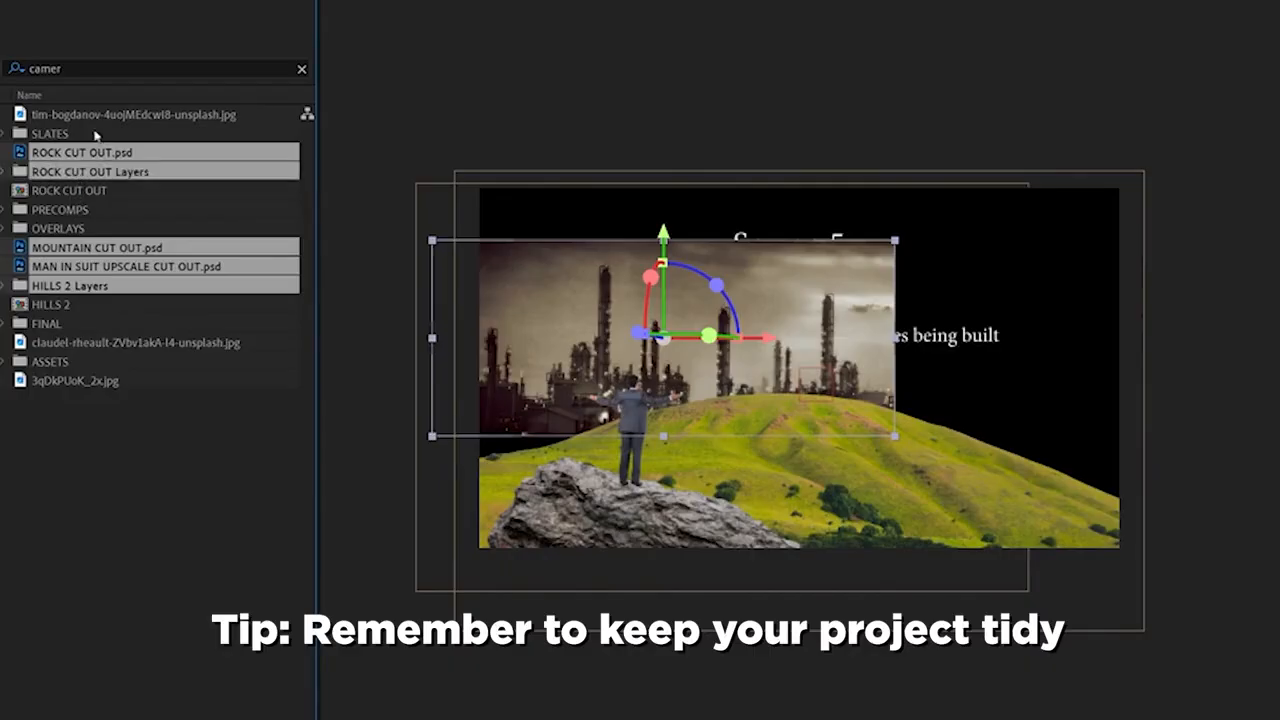
drag(75, 172, 84, 360)
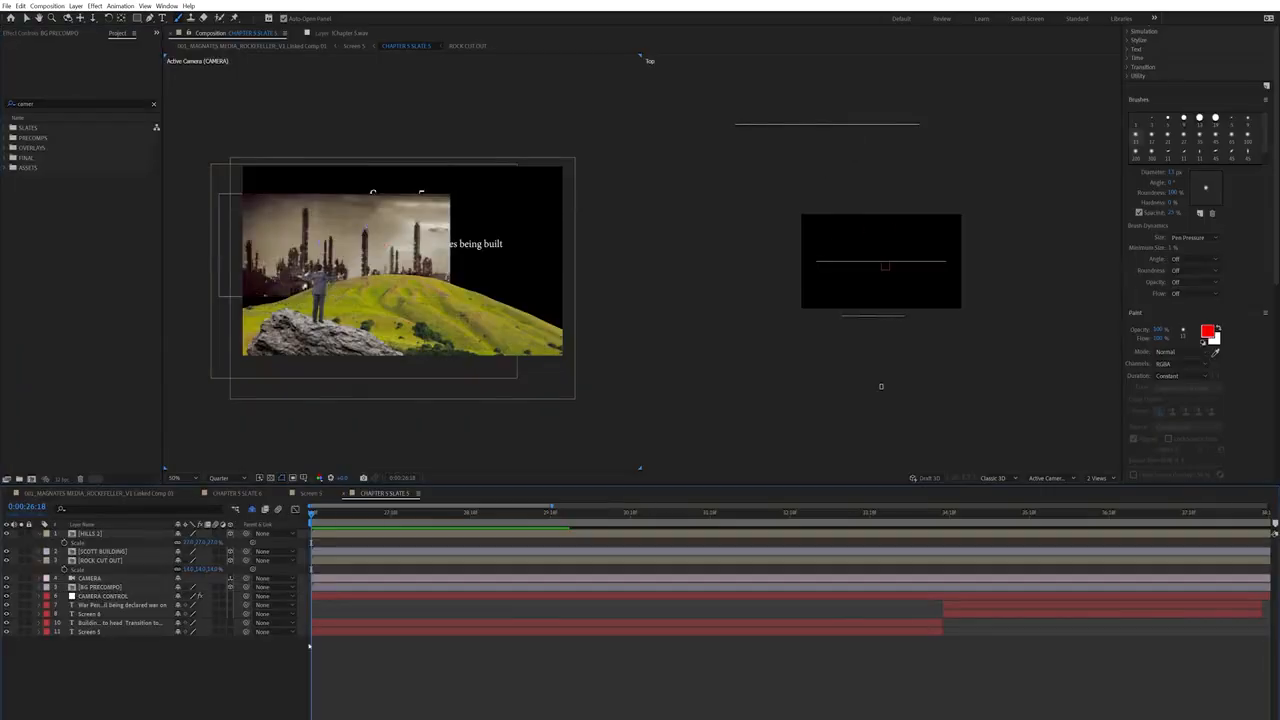
Step: Open the BG PRECOMPO refinery composition and enlarge its frame beyond the image edges in the composition settings
double_click(101, 588)
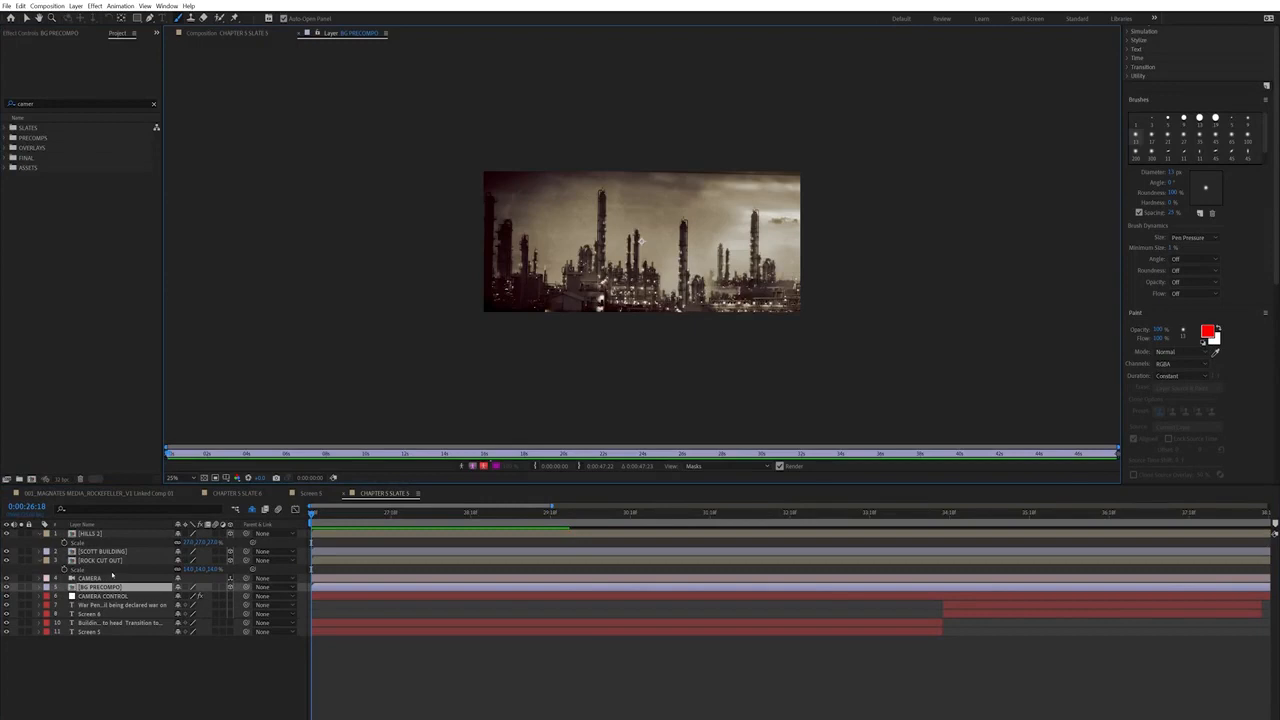
key(ctrl+k)
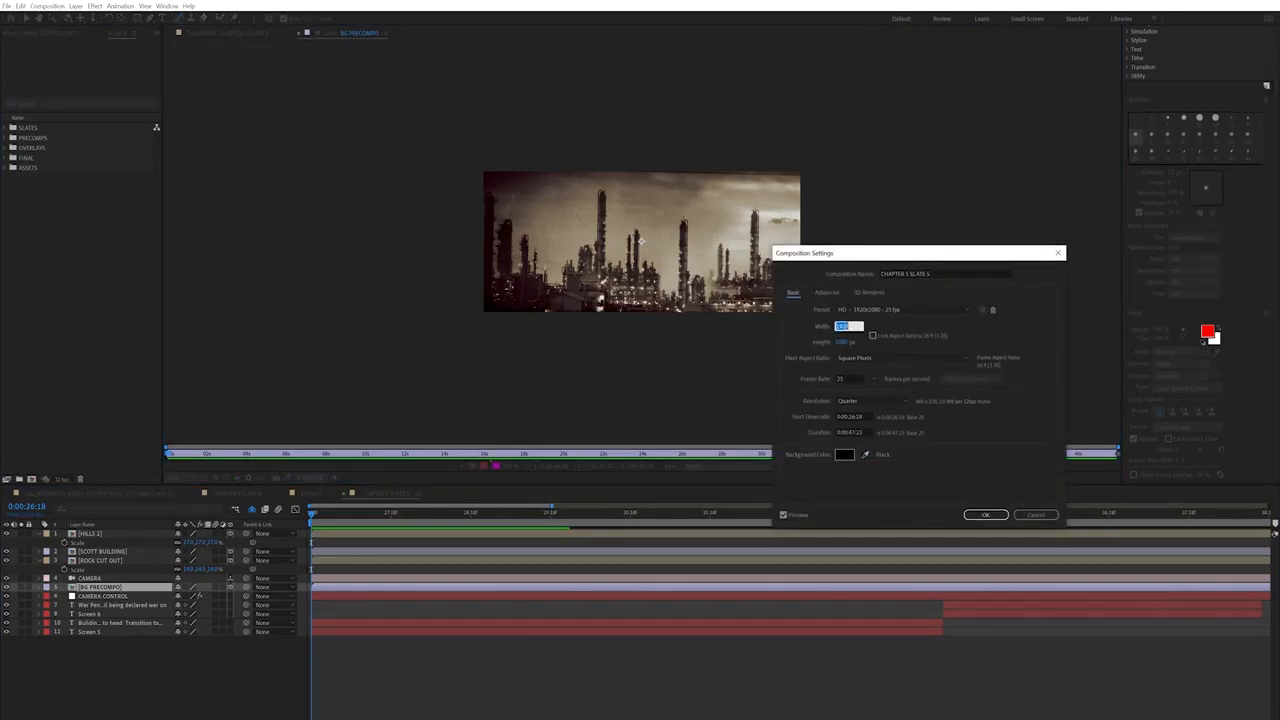
key(Return)
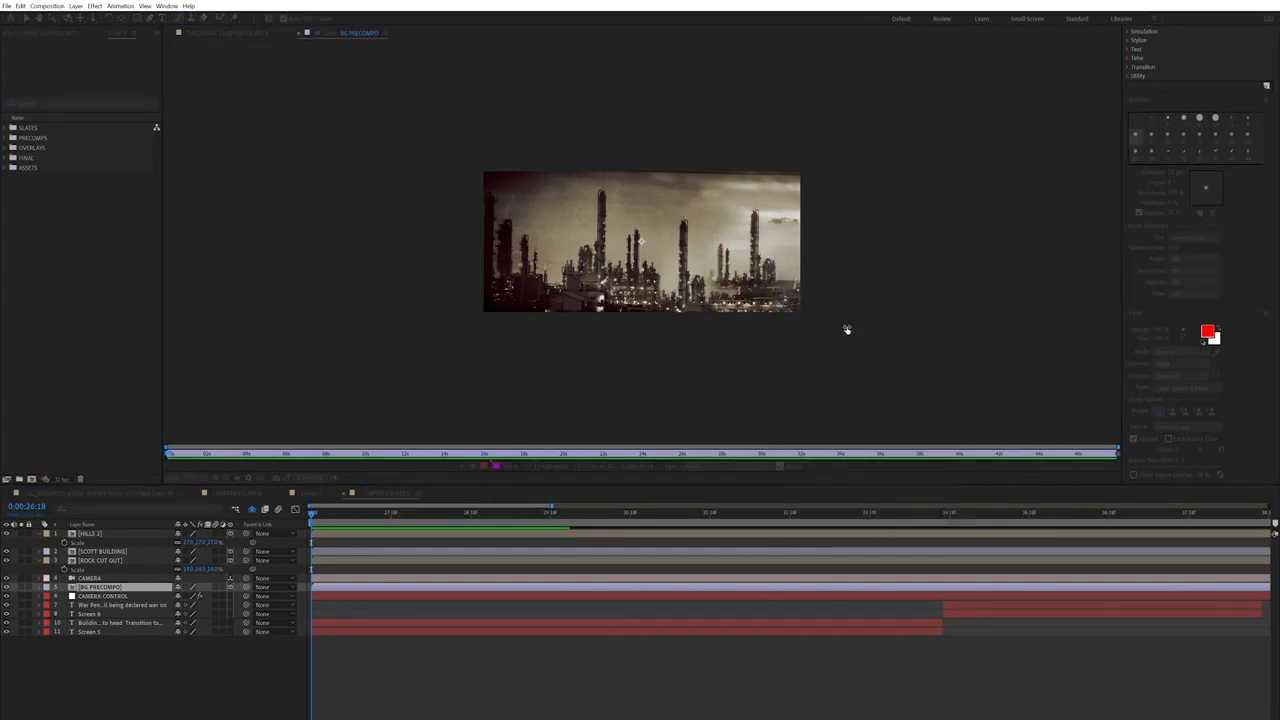
drag(334, 515, 413, 516)
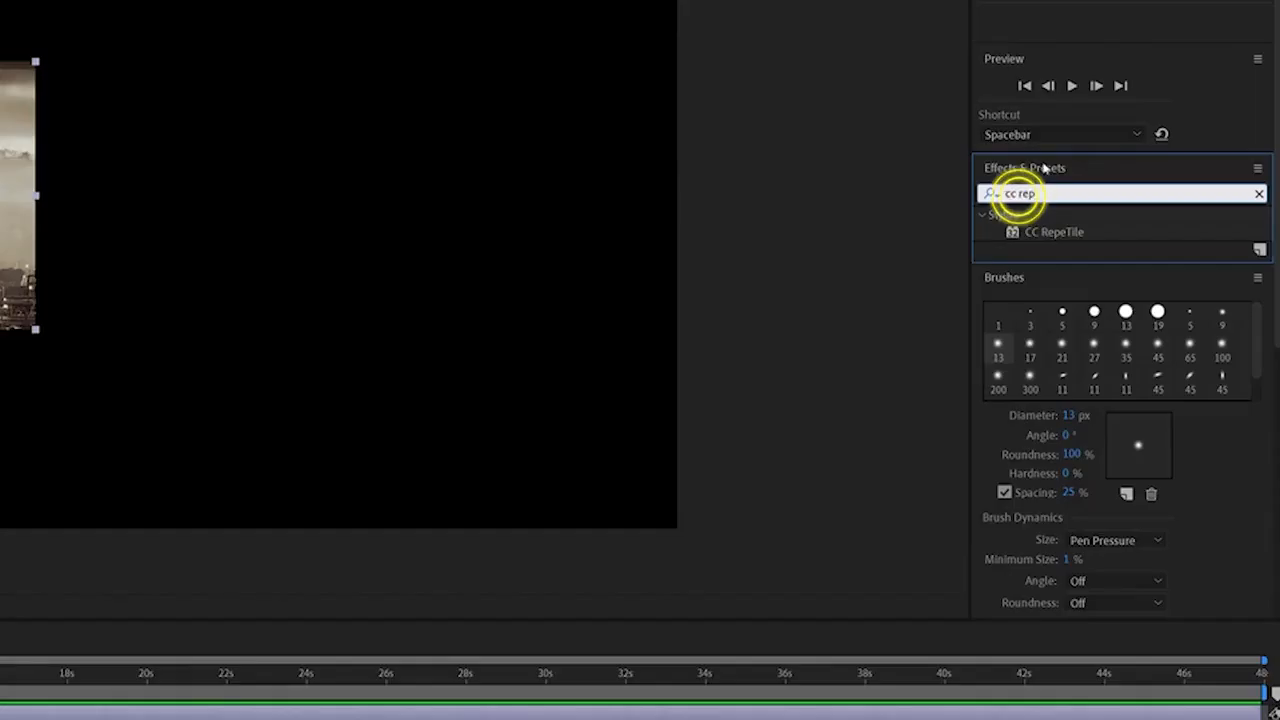
Step: Apply CC RepeTile to the refinery image, set Tiling to Checker Flip H and expand the image to the right
double_click(1080, 233)
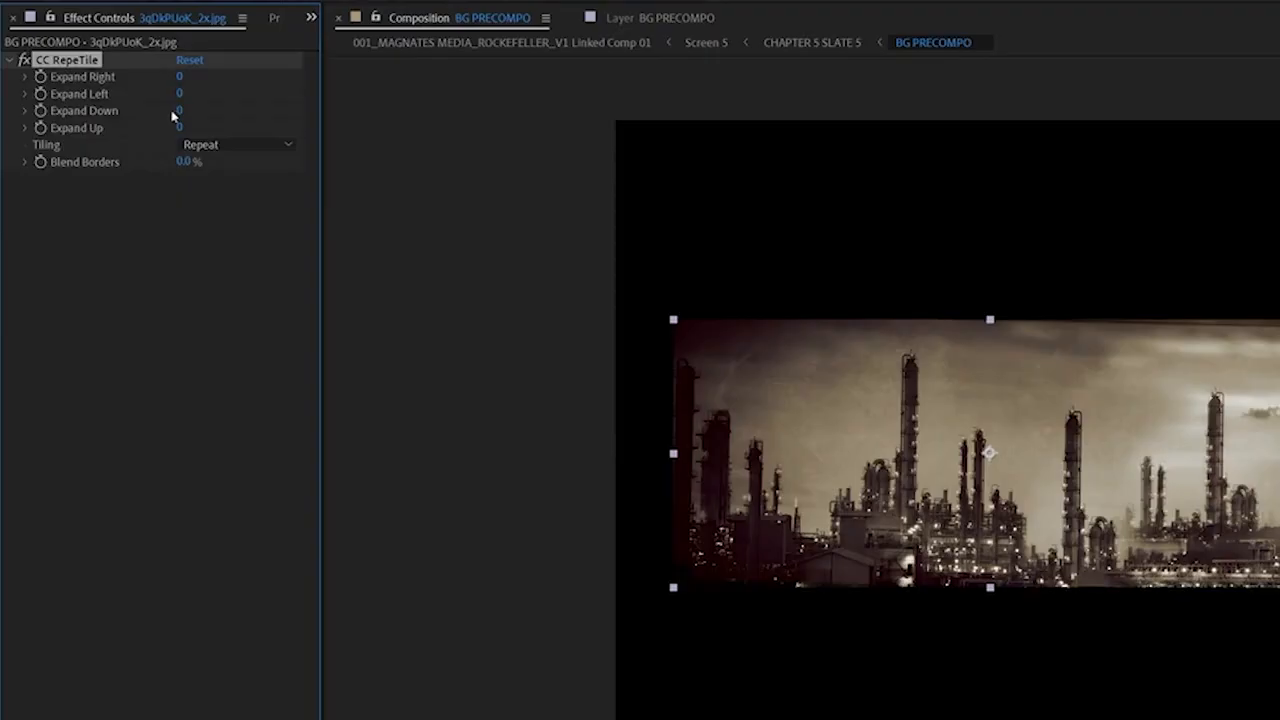
click(208, 146)
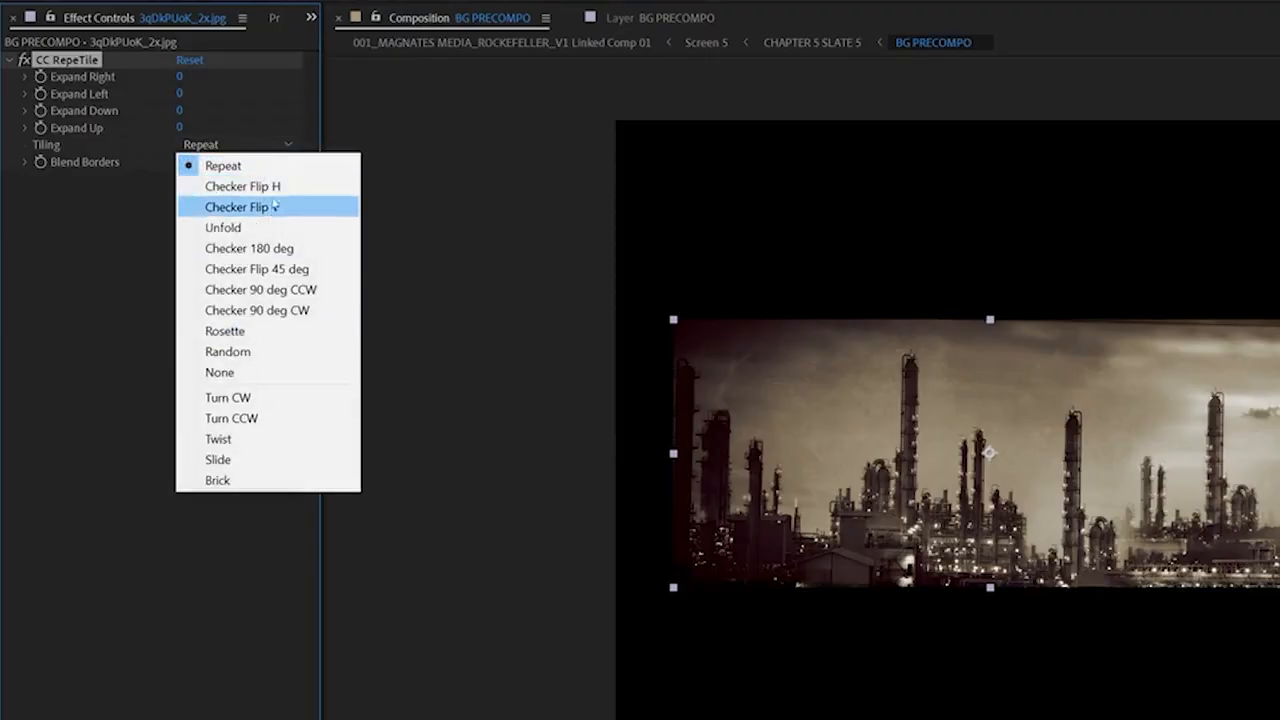
click(265, 206)
drag(187, 64, 220, 64)
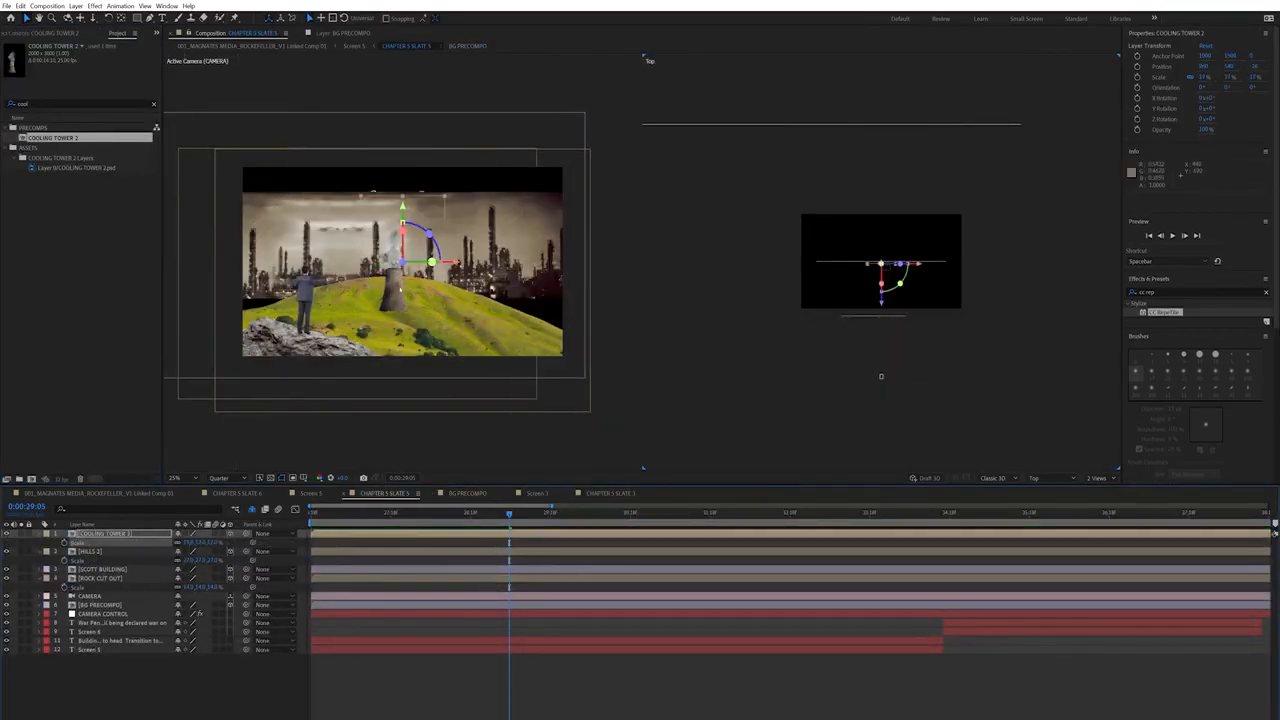
Step: Move the cooling tower onto the right slope of the green hill and adjust the placement of the tower and HILLS 2
key(r)
drag(400, 290, 484, 280)
key(space)
key(p)
click(125, 552)
key(p)
drag(216, 543, 208, 543)
key(r)
click(110, 552)
drag(509, 514, 881, 521)
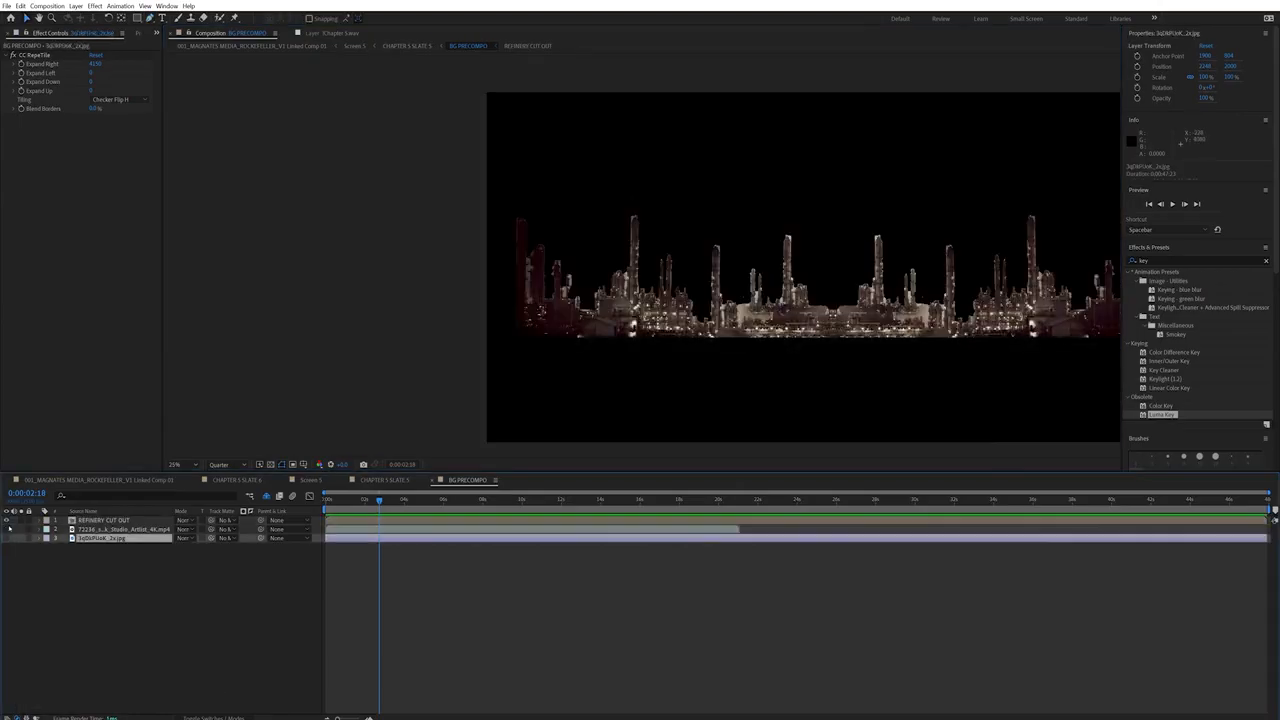
Step: Show the sunset clouds footage behind the refinery cut-out in BG PRECOMPO and preview it
click(7, 529)
key(space)
key(period)
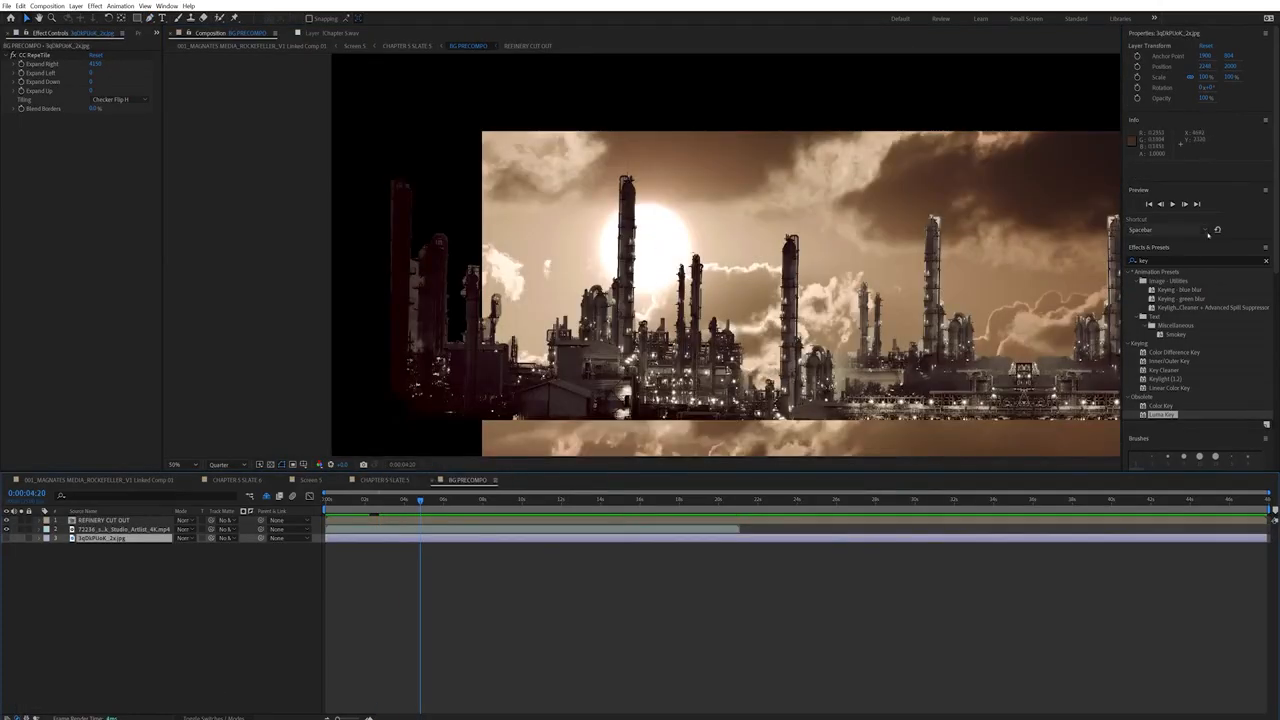
Step: Find the Simple Choker effect, apply it to the REFINERY CUT OUT layer and preview the result
double_click(1185, 260)
text(choke)
drag(1167, 289, 100, 521)
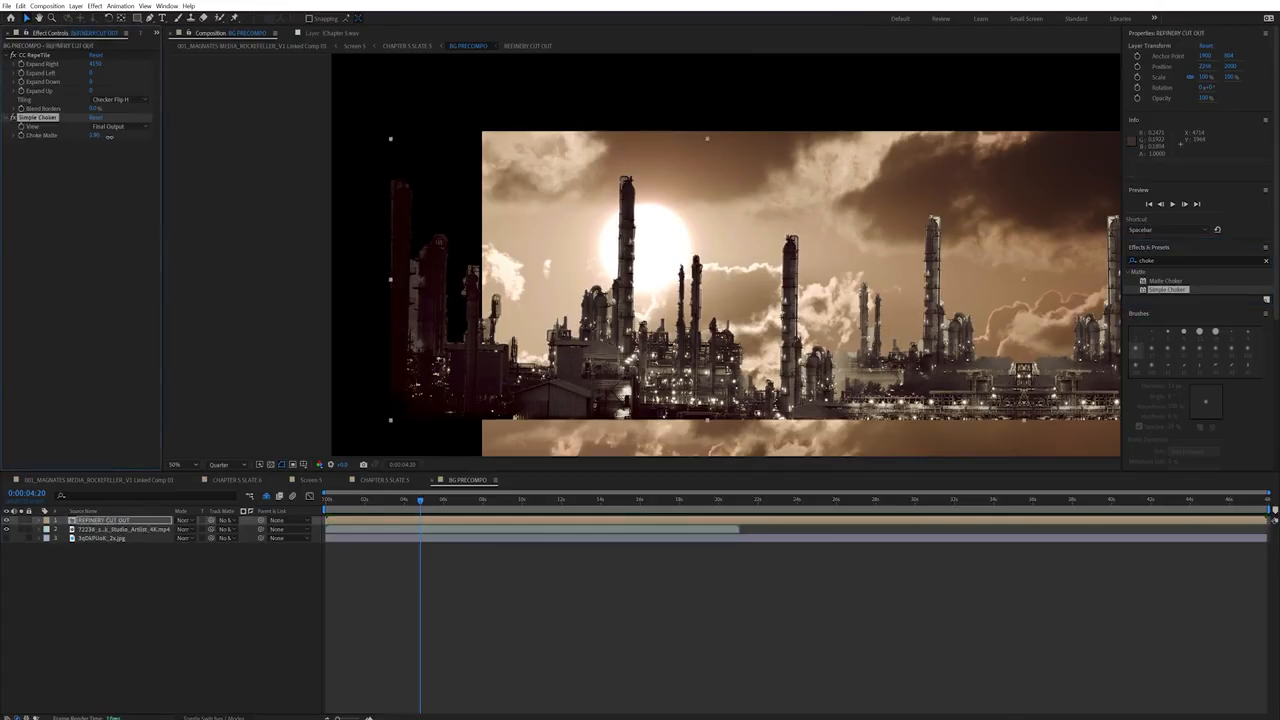
key(space)
key(comma)
Step: Try shifting the refinery cut-out sideways against the sunset sky, undoing each move
drag(716, 250, 754, 250)
key(ctrl+z)
drag(636, 238, 772, 238)
key(ctrl+z)
click(126, 521)
key(ctrl+z)
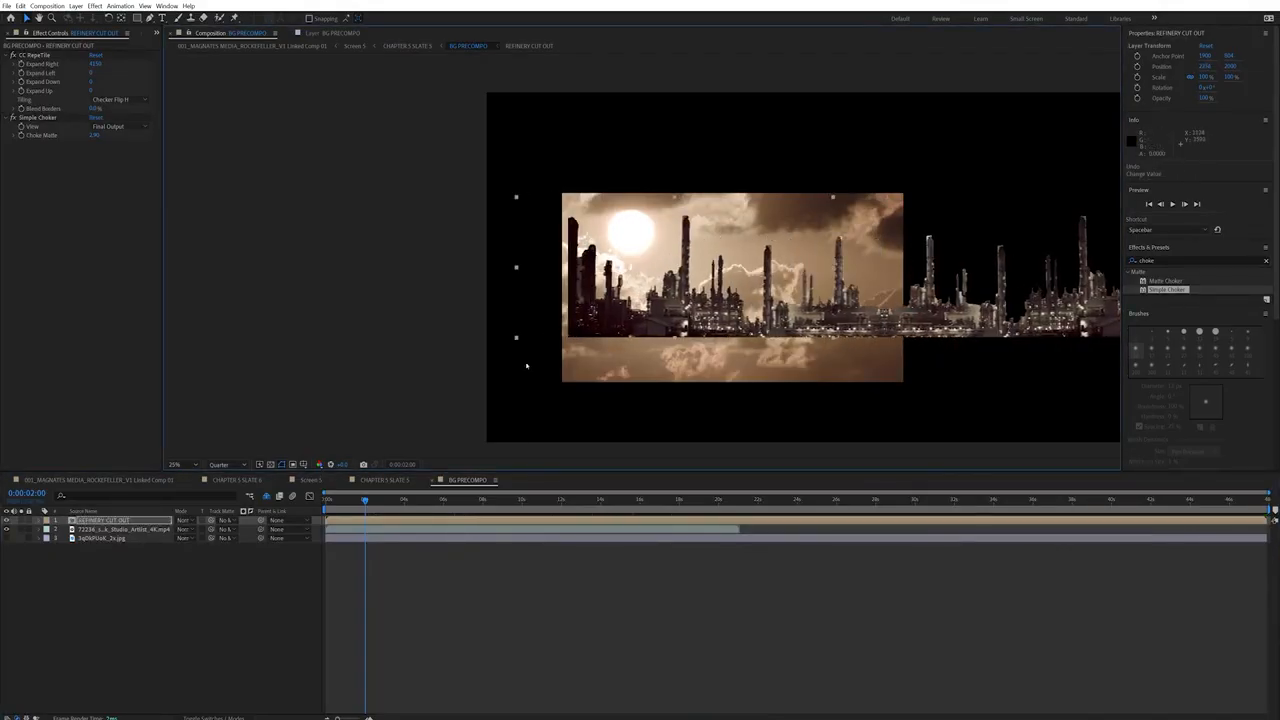
Step: Scale the sunset clouds footage up to about 171% and move it right behind the refinery towers
click(112, 529)
key(s)
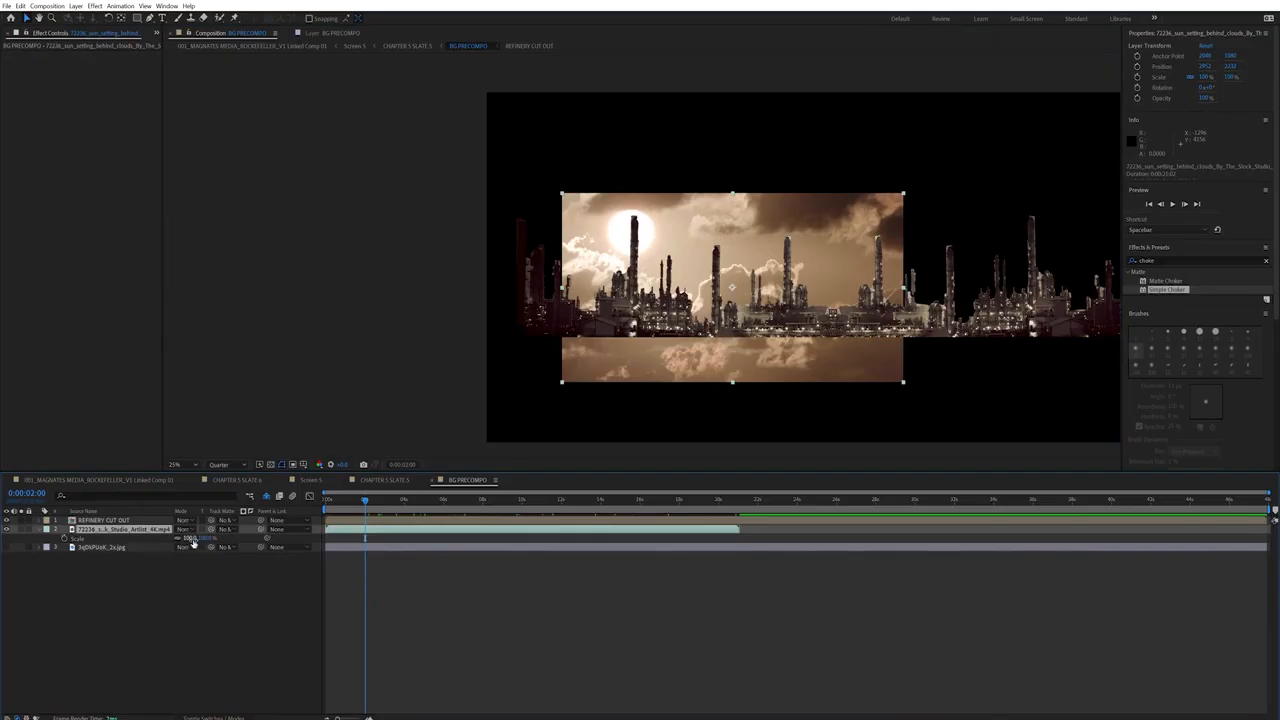
drag(198, 538, 227, 538)
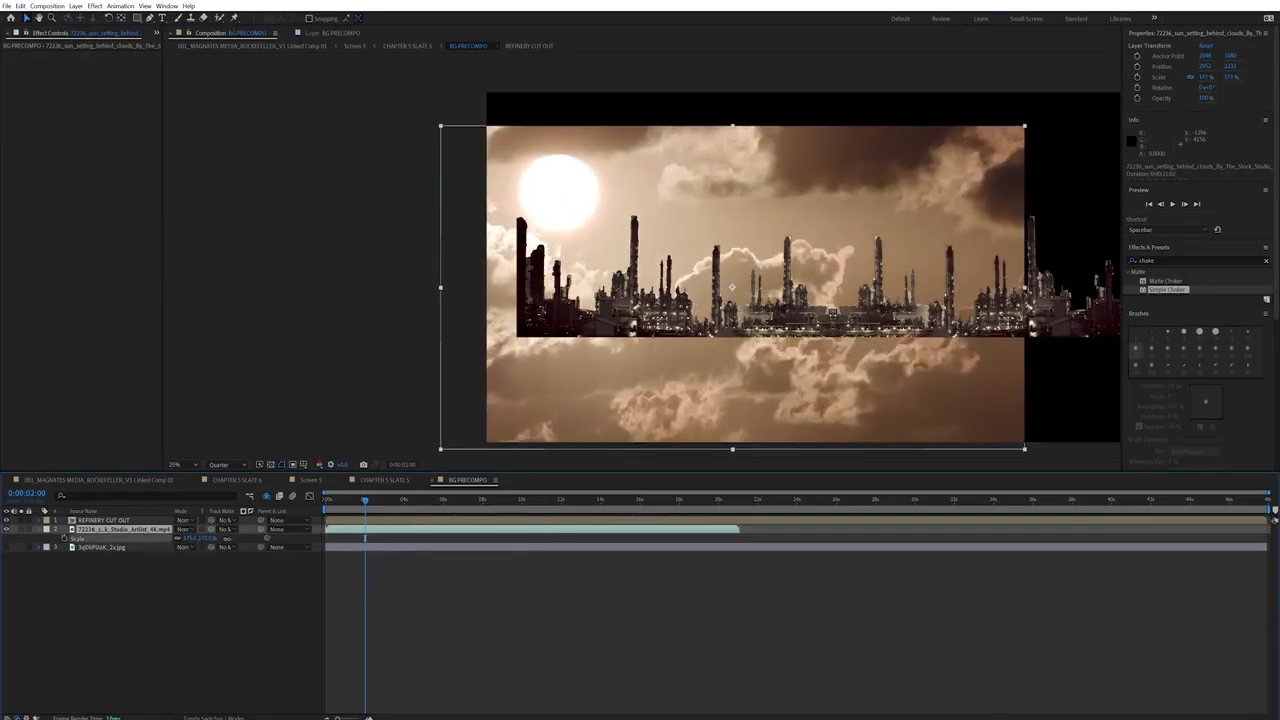
drag(805, 172, 947, 175)
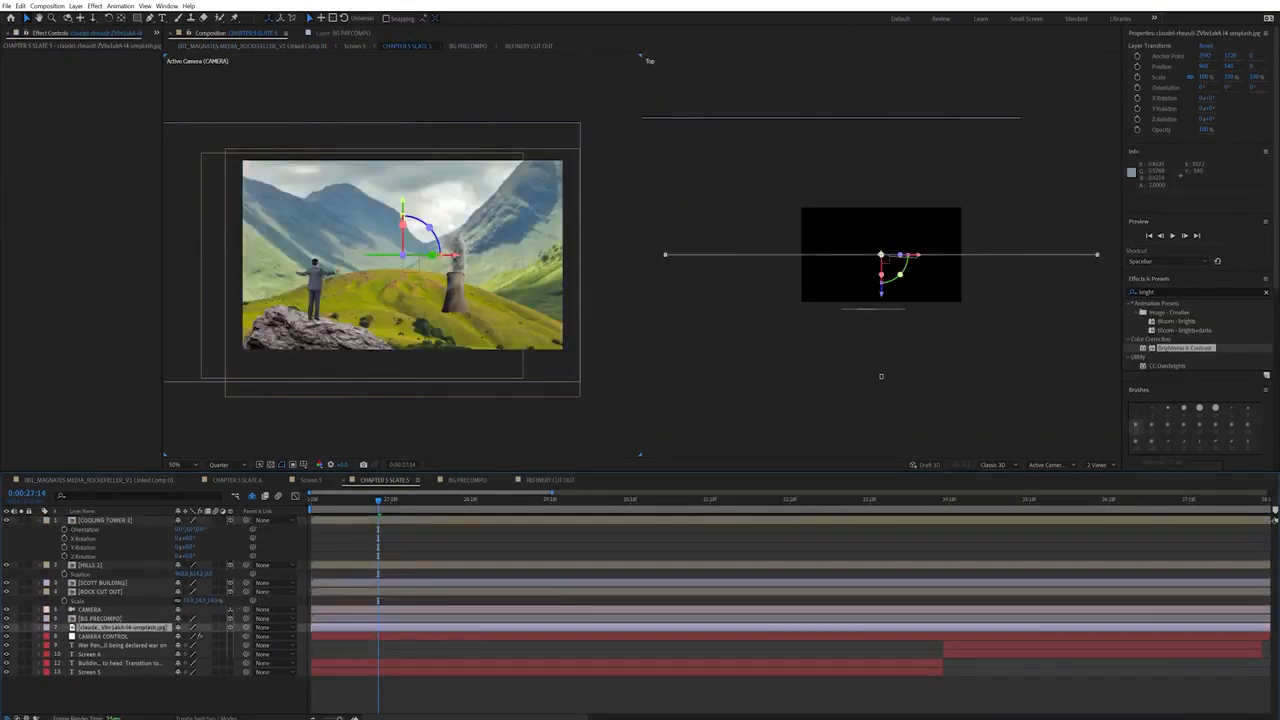
Step: Pre-compose the mountain valley image as "HILL 3 PRECOMP" and preview the camera move over the layered scene
key(ctrl+shift+c)
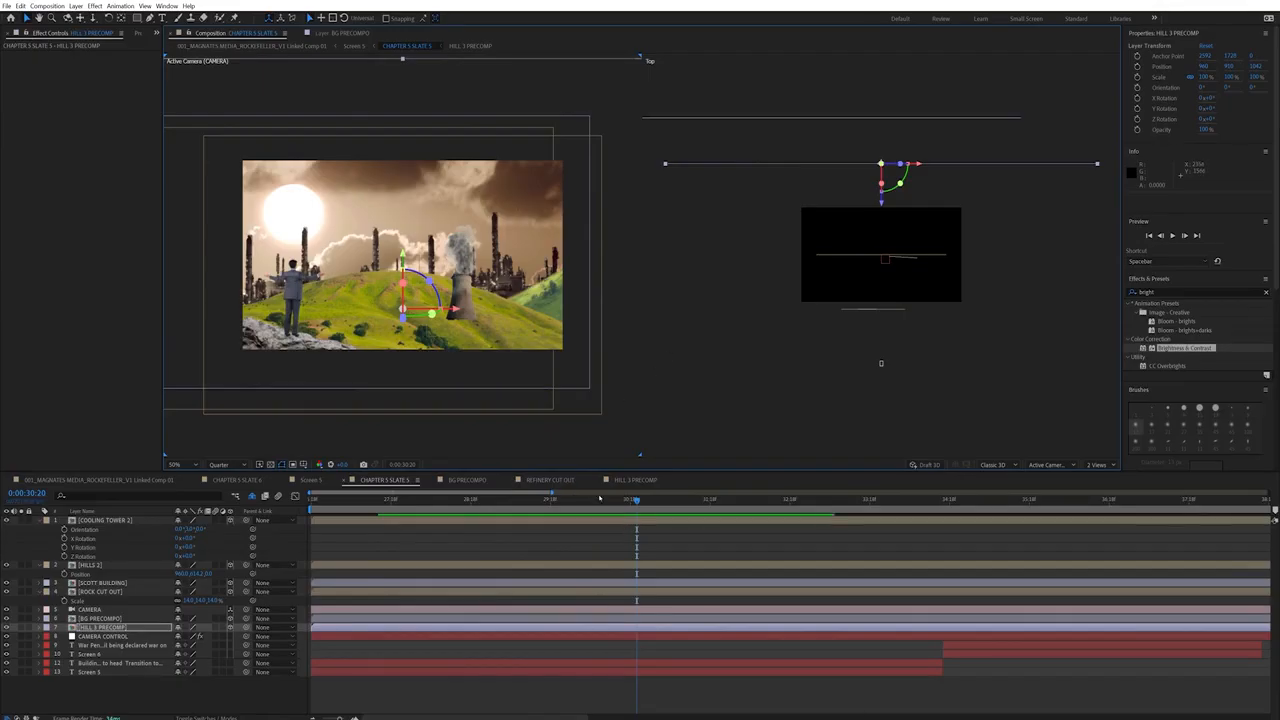
drag(600, 497, 576, 504)
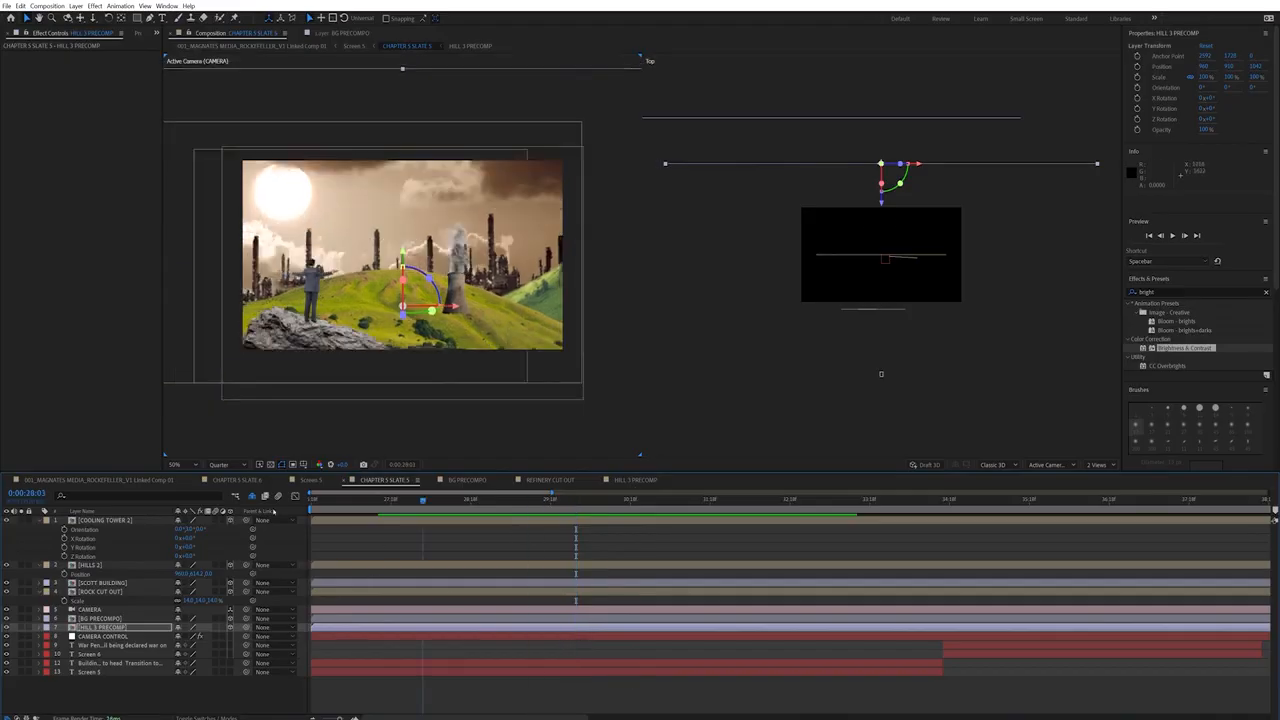
key(space)
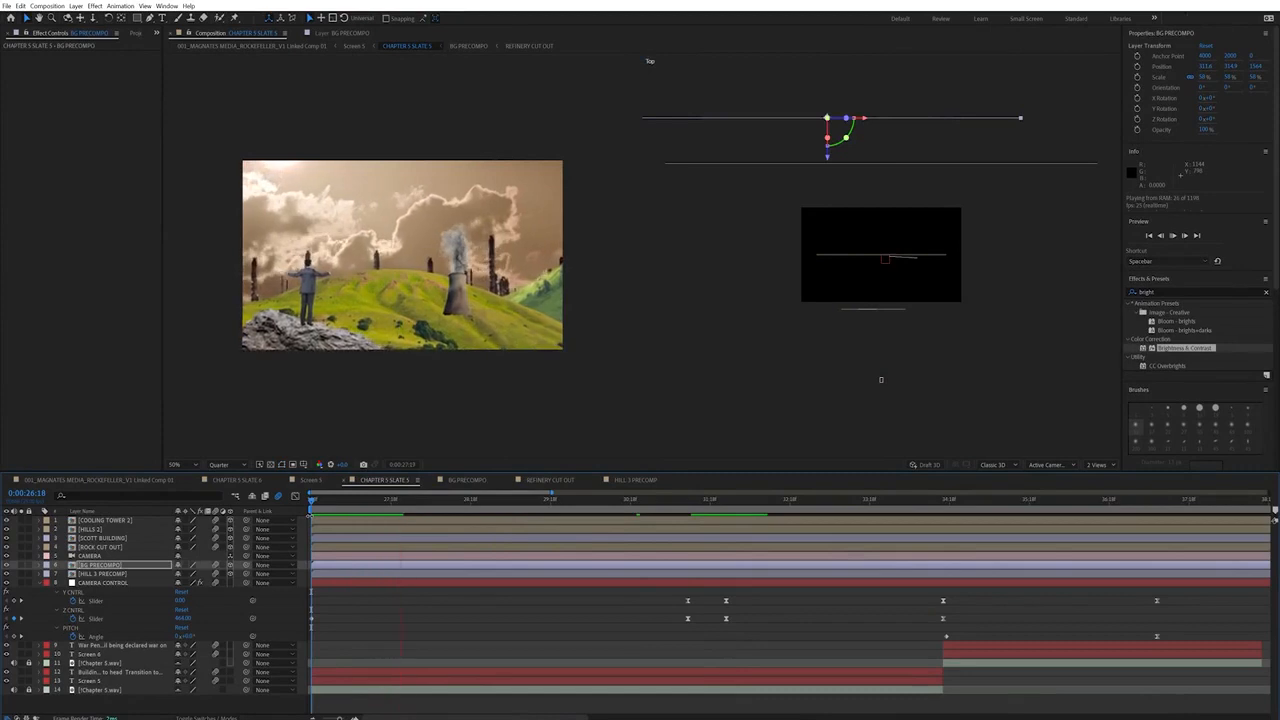
Step: Play back and scrub through the camera moves to check when the scene layers enter, leave and end
click(697, 505)
key(space)
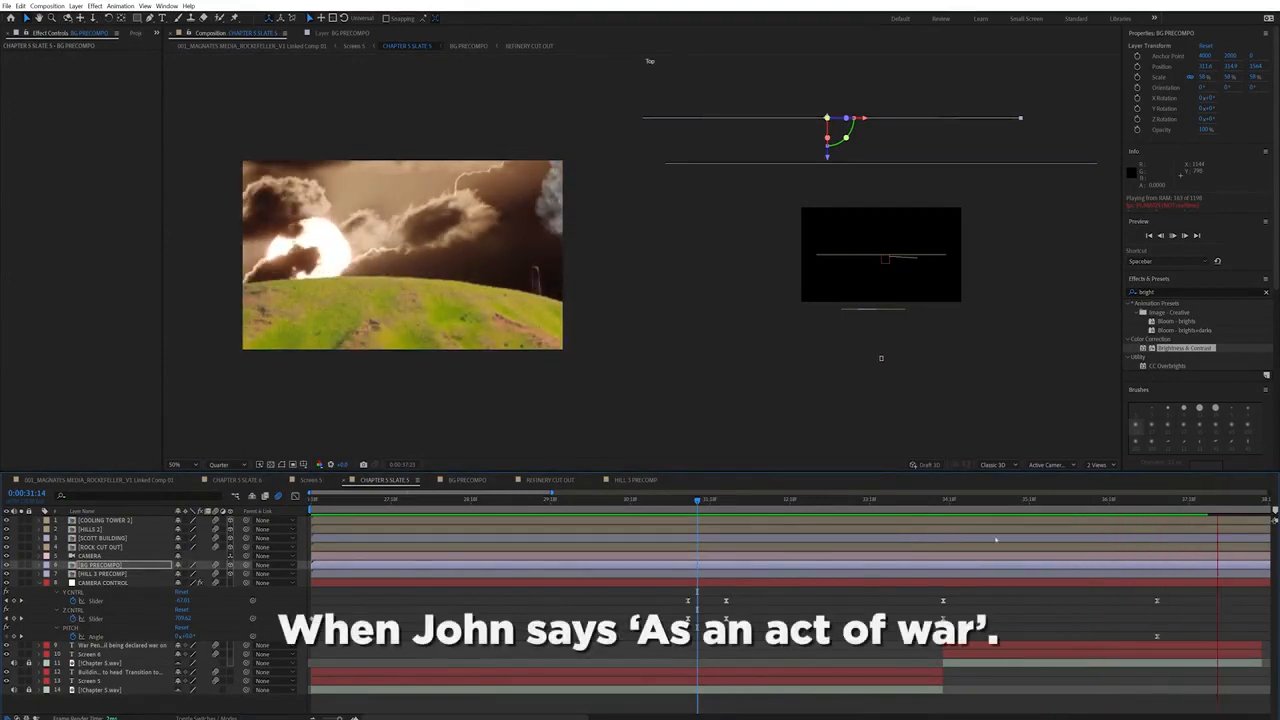
key(space)
drag(1228, 500, 1069, 521)
key(space)
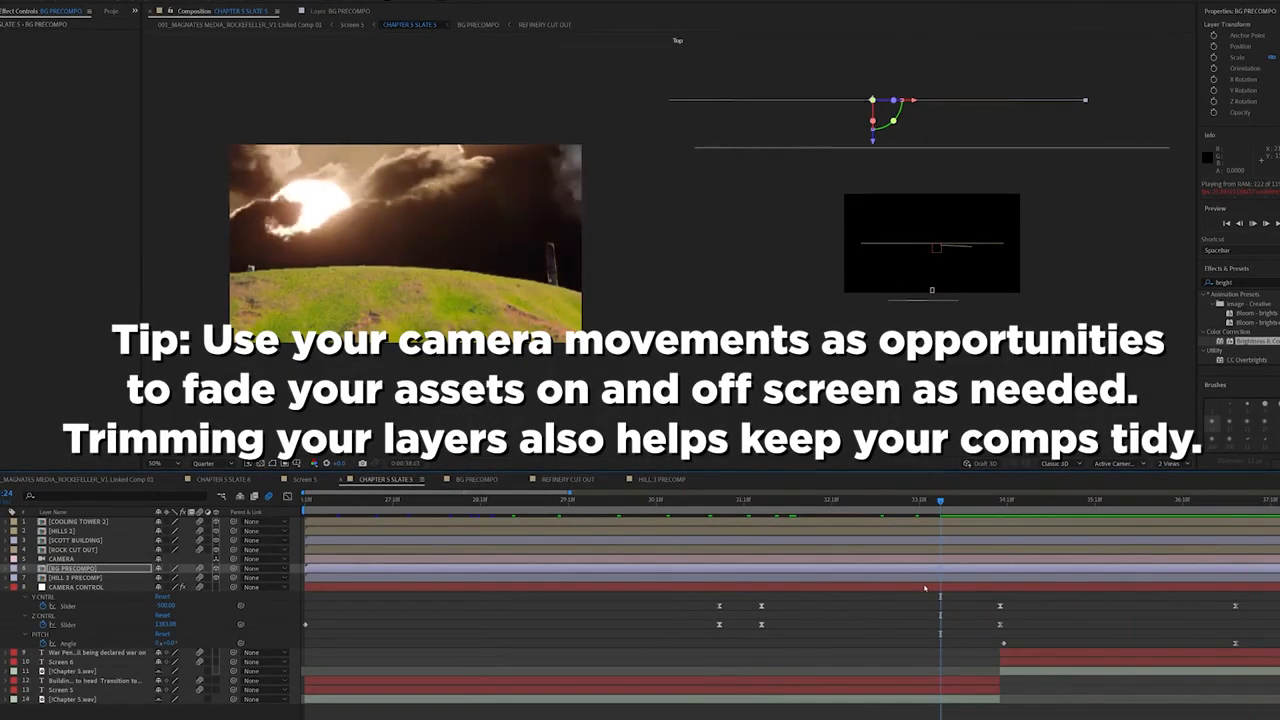
key(space)
scroll(993, 538, right, 5)
mouse_move(831, 503)
mouse_down()
mouse_move(1083, 505)
mouse_move(796, 506)
mouse_move(821, 508)
mouse_up()
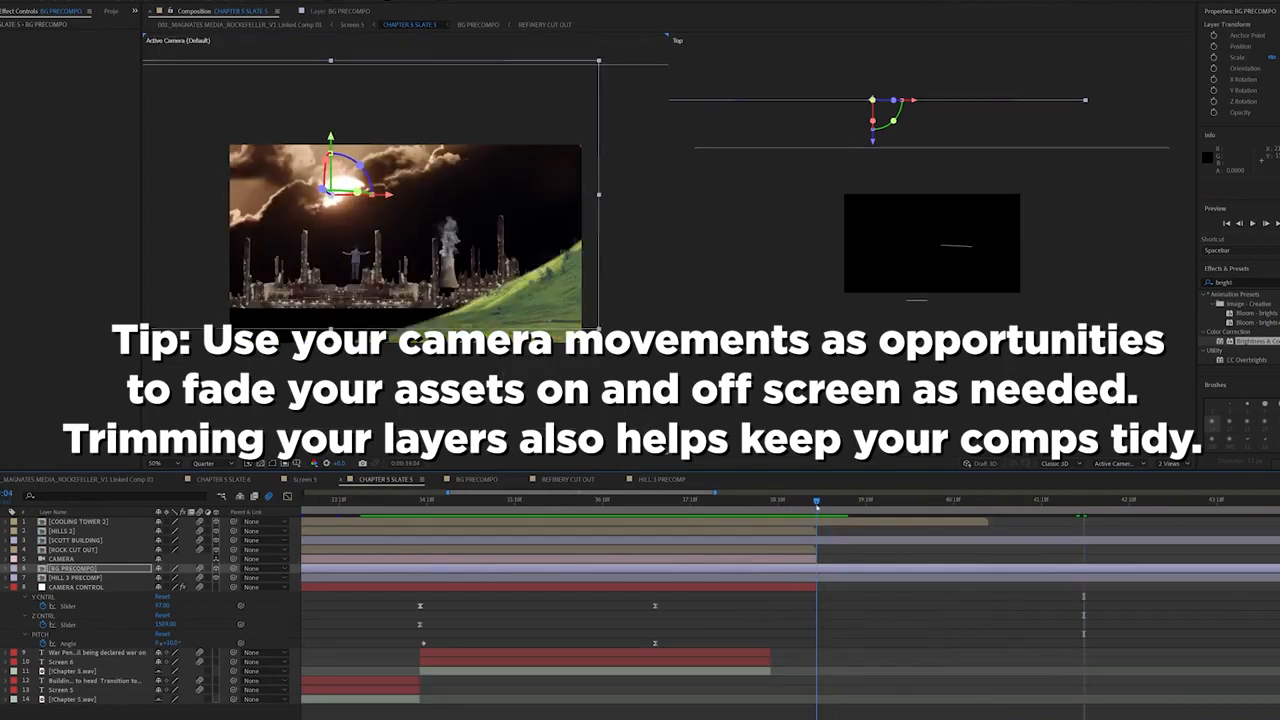
Step: Create a new 3840 x 2160 px composition named "ACT OF WAR" at 25 frames per second
click(101, 480)
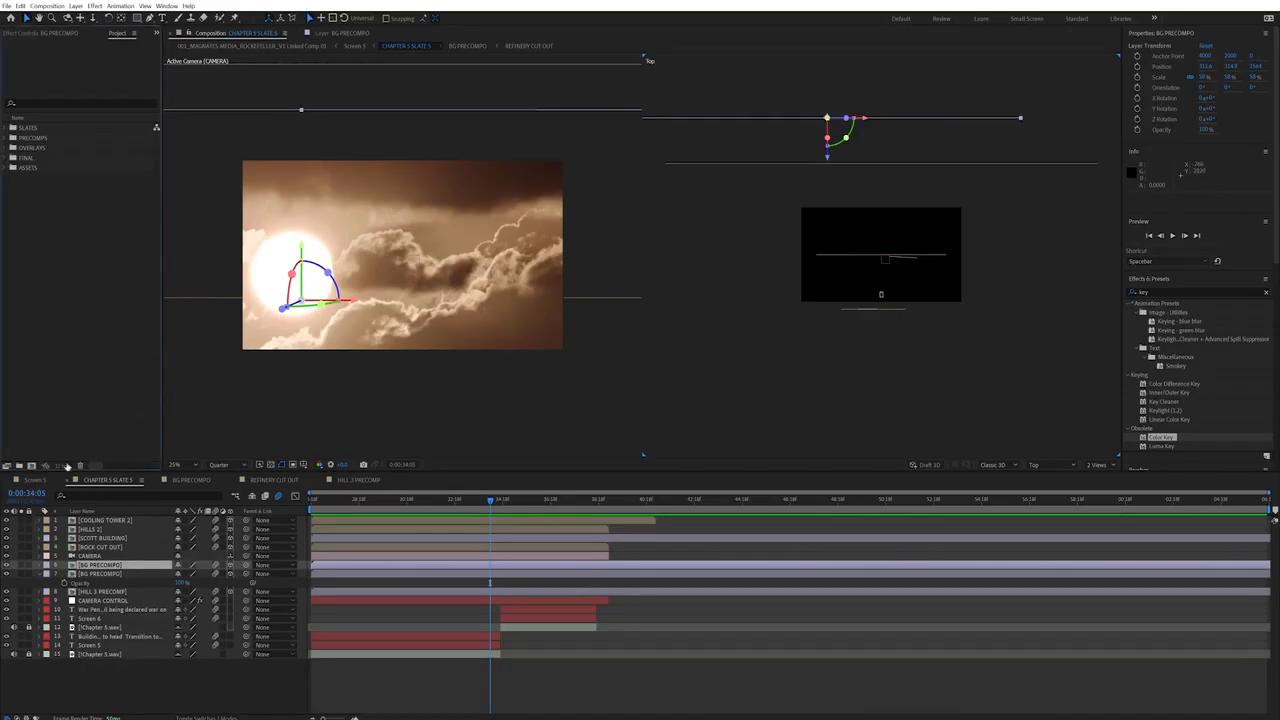
key(ctrl+n)
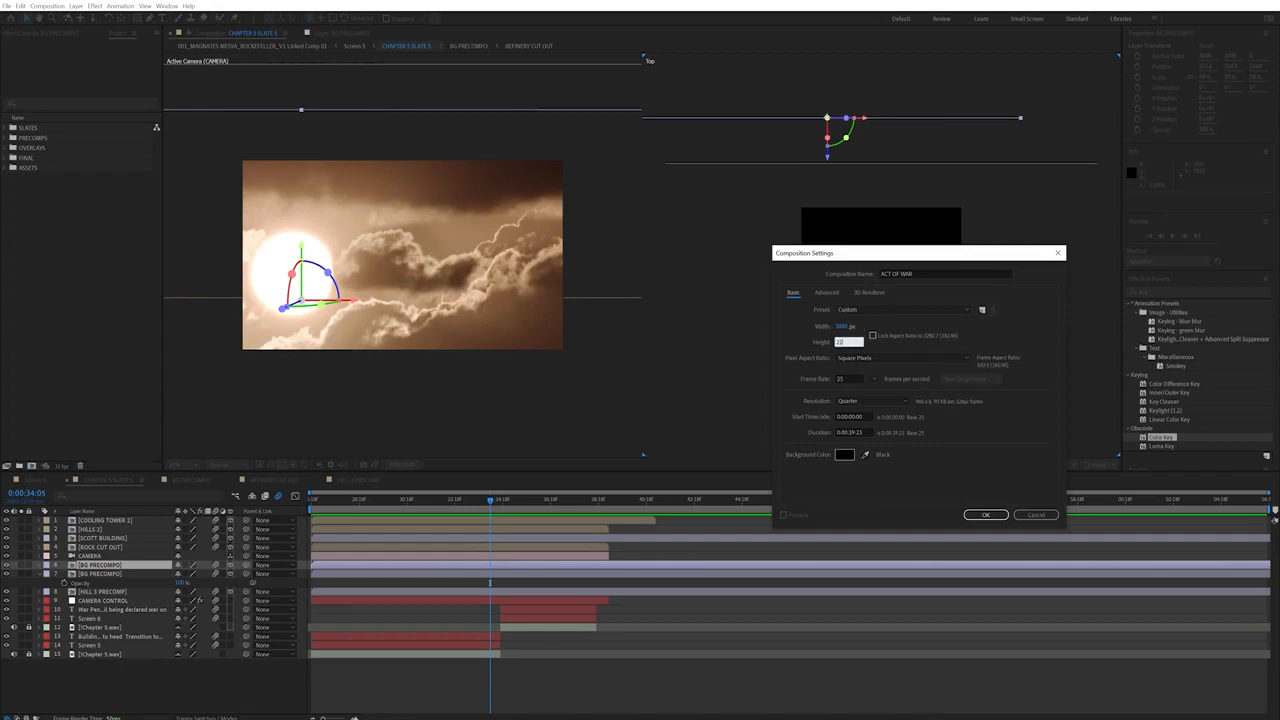
key(Return)
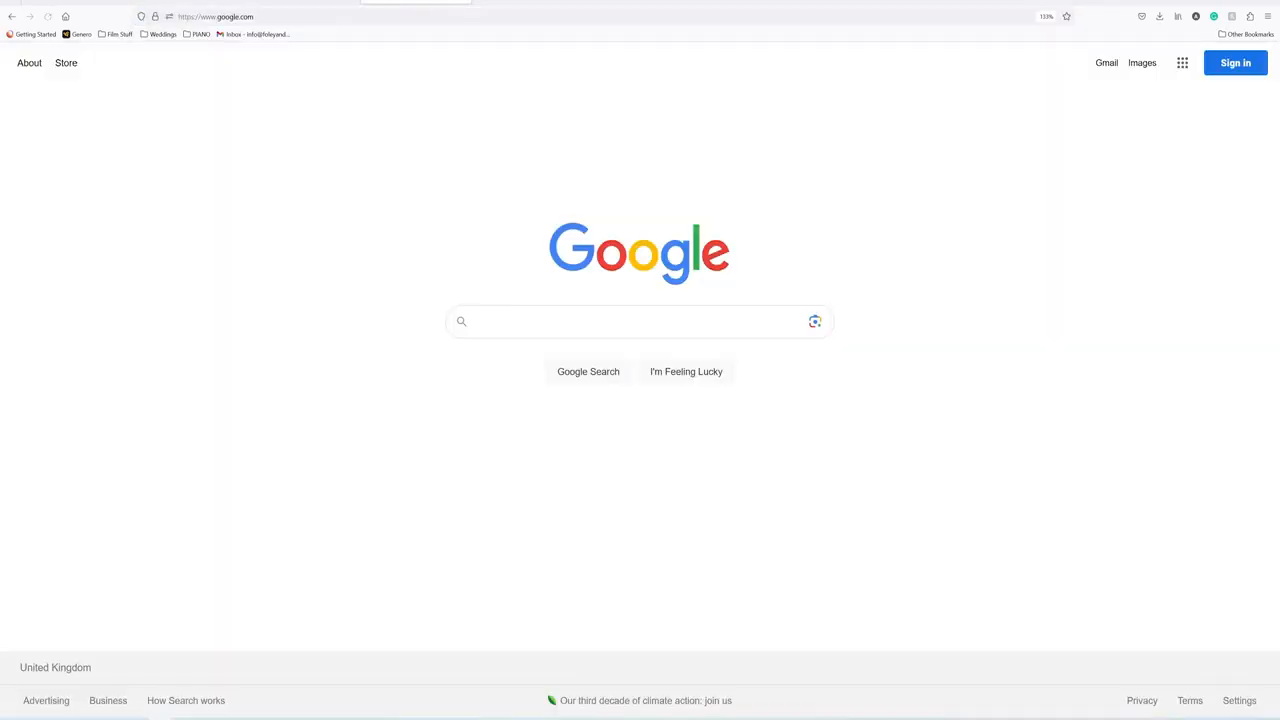
Step: Search Google for John D. Rockefeller and, in Photoshop, mask his engraved portrait to the selected outline
text(john d )
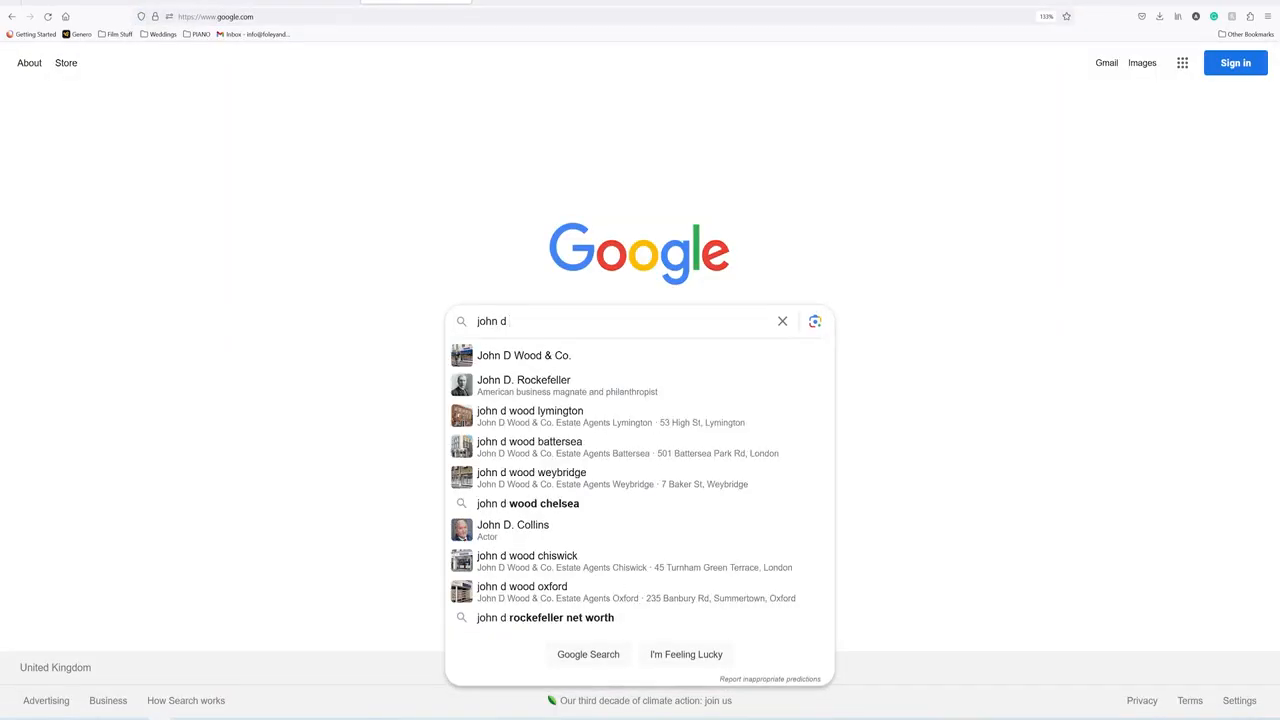
text(rockefe)
key(Return)
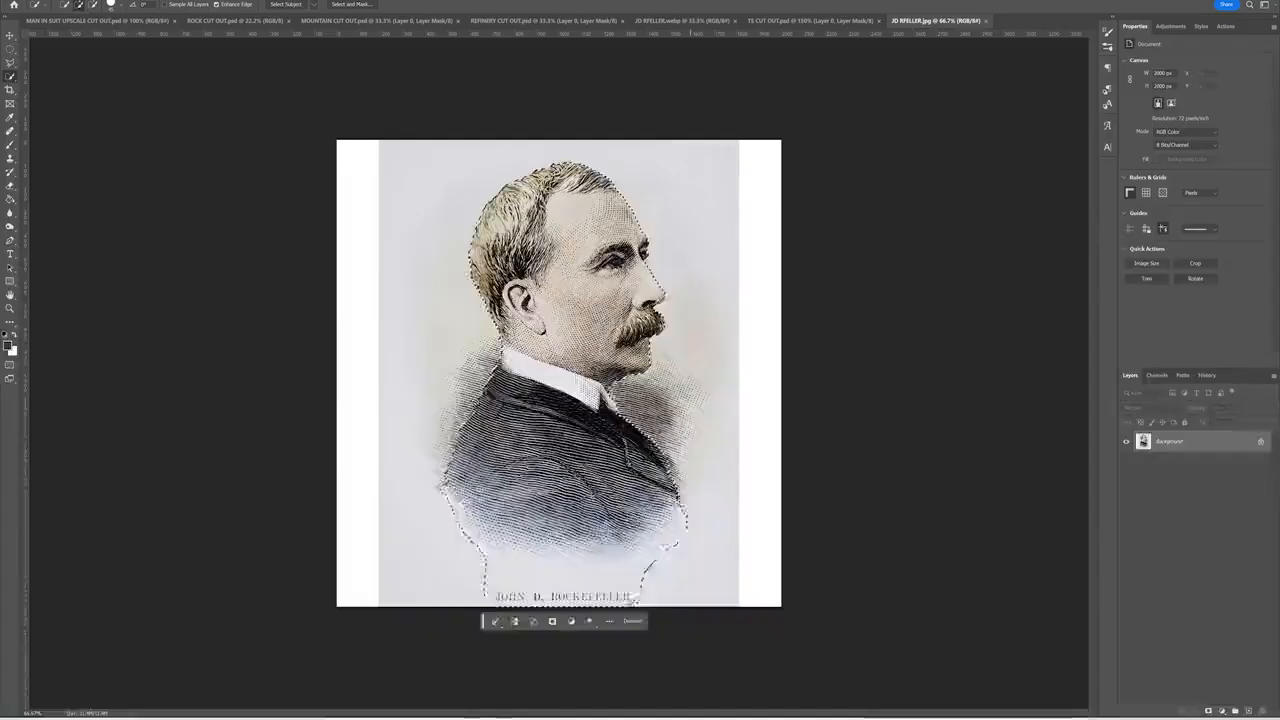
click(1208, 711)
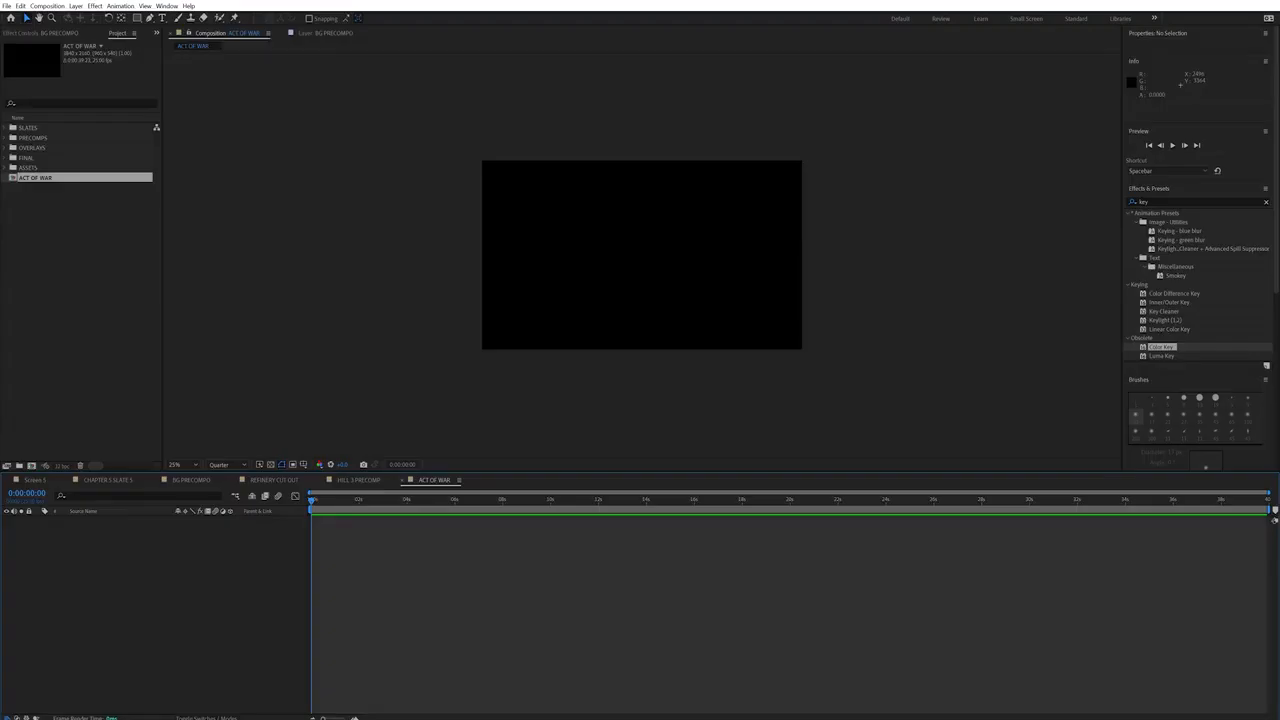
Step: In After Effects, add TS CUT OUT.psd and JD RFELLER CUT OUT.psd to ACT OF WAR and file the imported files in ASSETS
drag(855, 192, 111, 213)
click(46, 210)
mouse_move(34, 199)
mouse_down()
mouse_move(38, 152)
mouse_move(36, 187)
mouse_up()
click(40, 128)
ctrl+click(50, 167)
scroll(103, 266, down, 10)
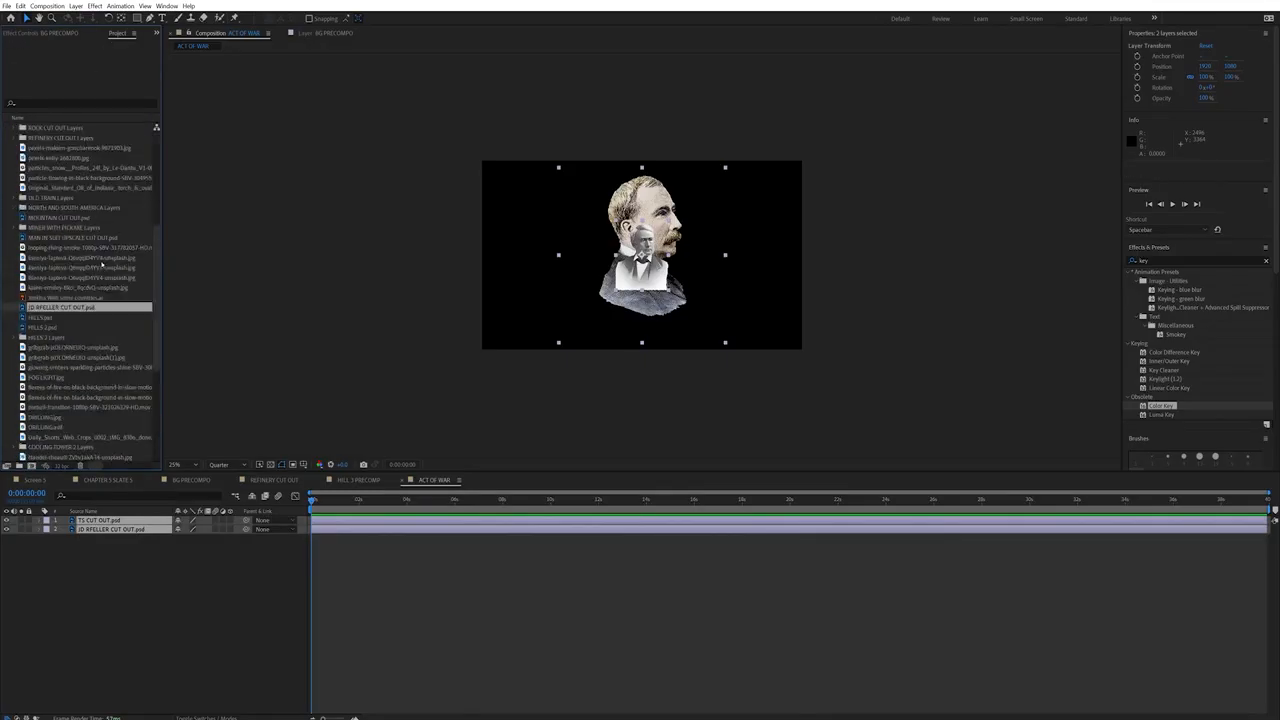
scroll(98, 262, up, 10)
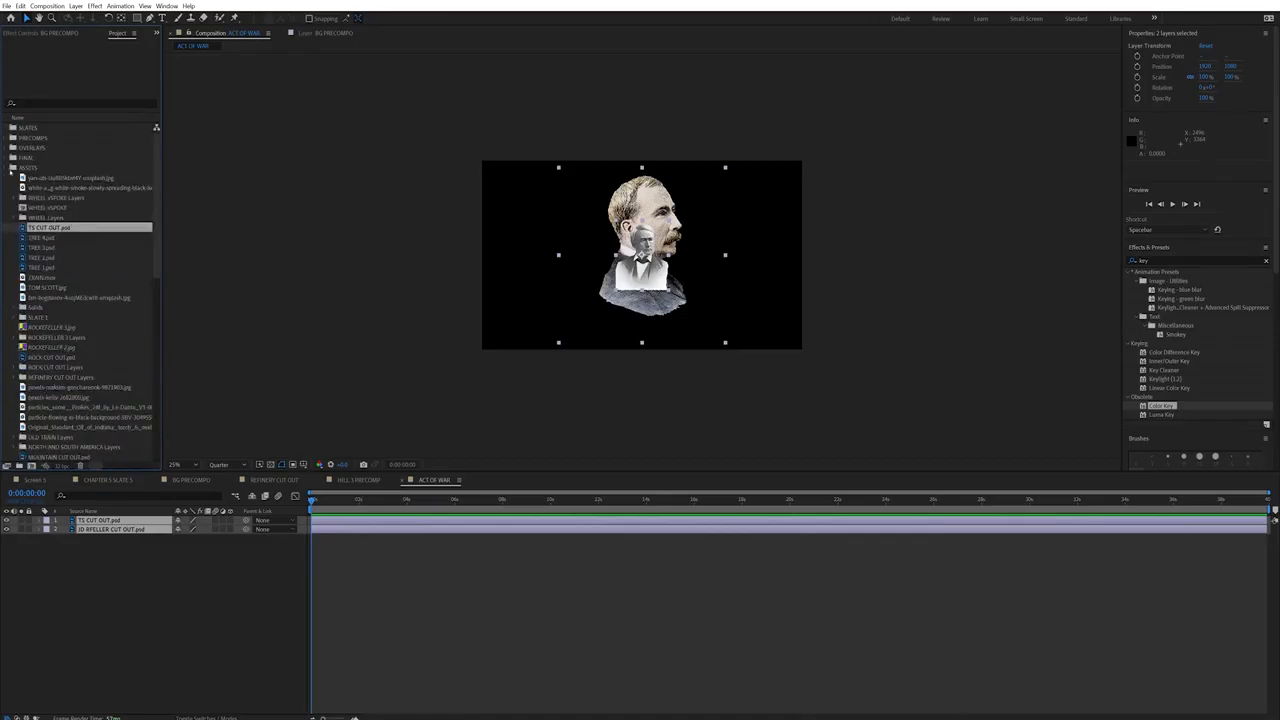
click(11, 168)
click(565, 656)
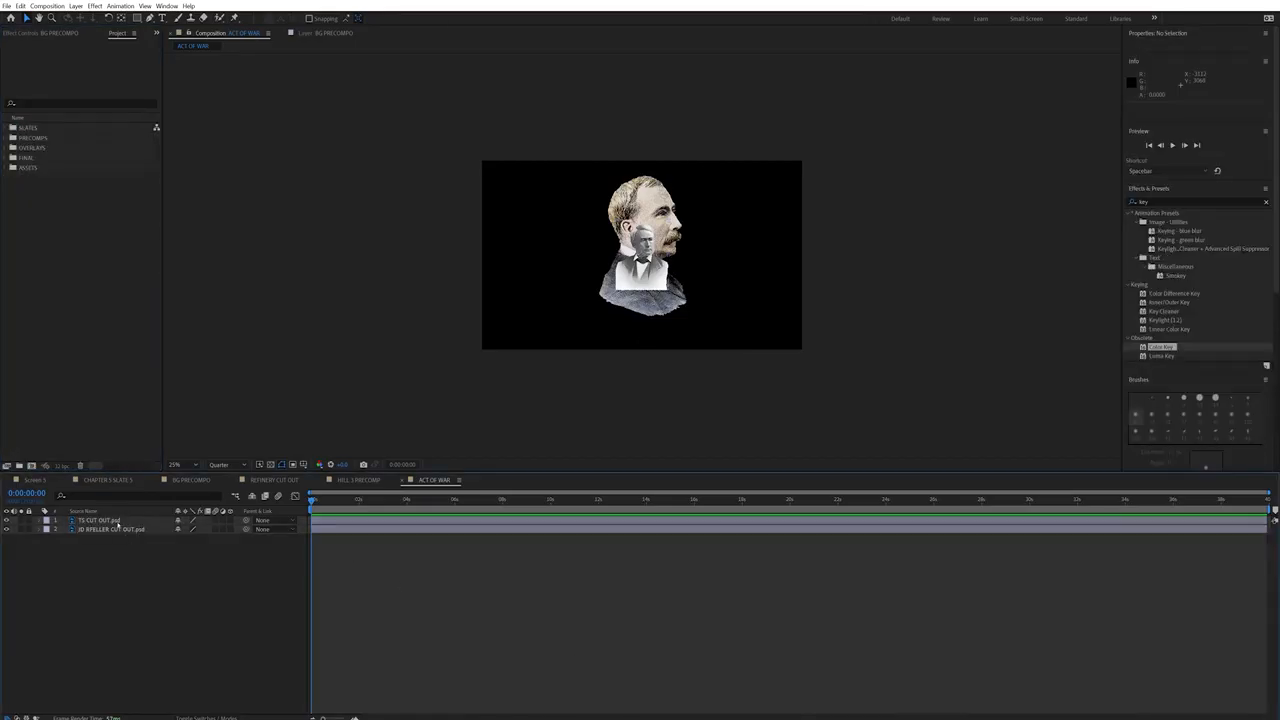
Step: Scale TS CUT OUT.psd to 275% and move it to the left side of the frame
click(115, 521)
key(s)
drag(188, 531, 380, 531)
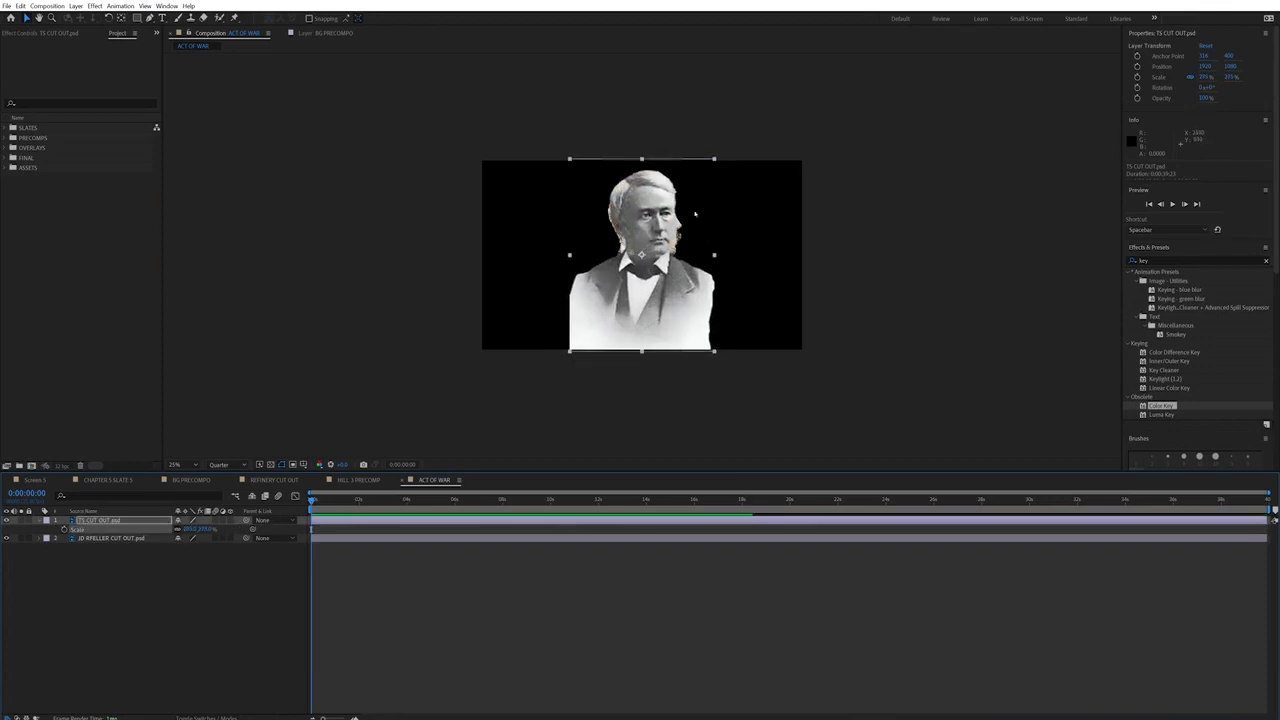
drag(637, 287, 539, 289)
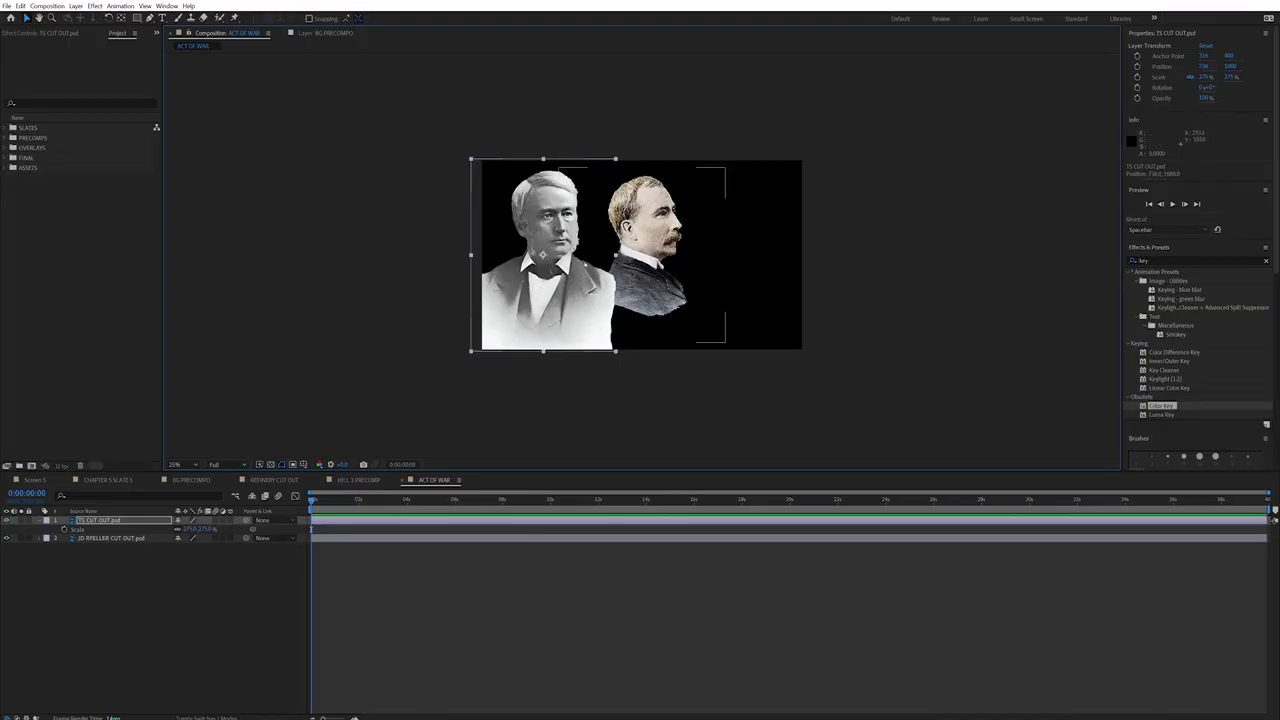
Step: Unlink the scale of JD RFELLER CUT OUT.psd, flip it horizontally and move it right to face the other portrait
click(99, 539)
key(s)
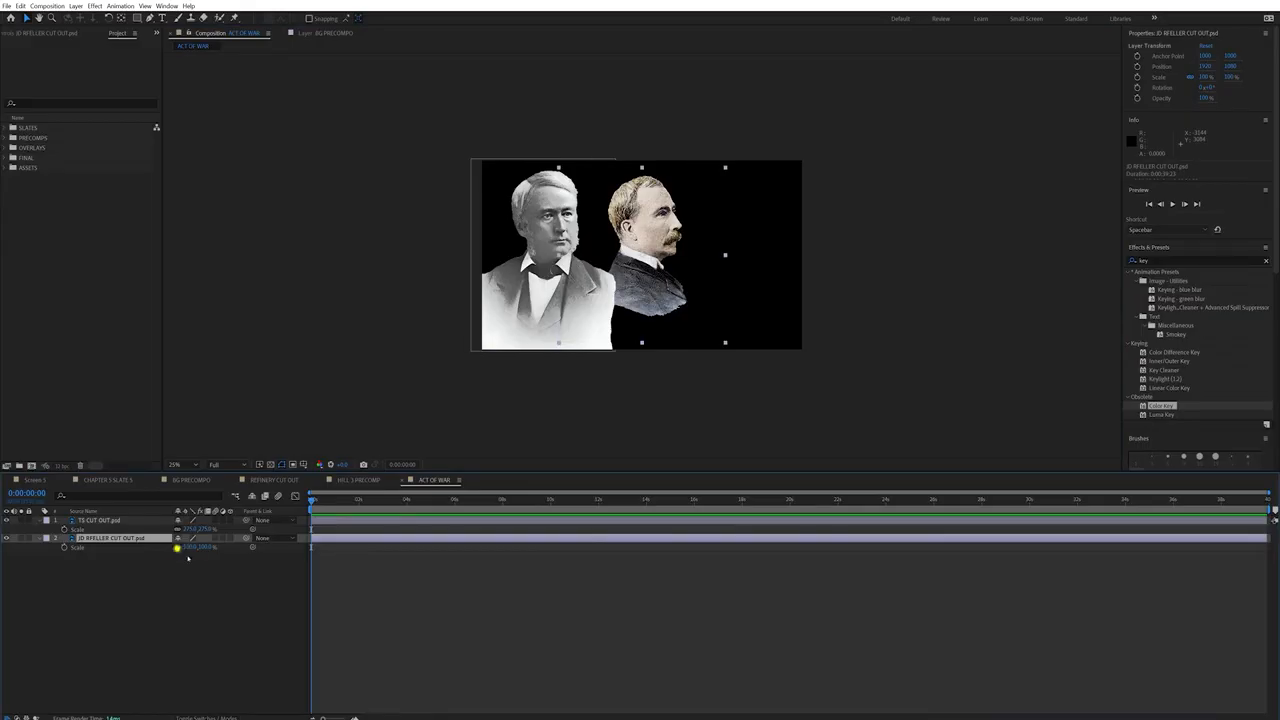
click(177, 547)
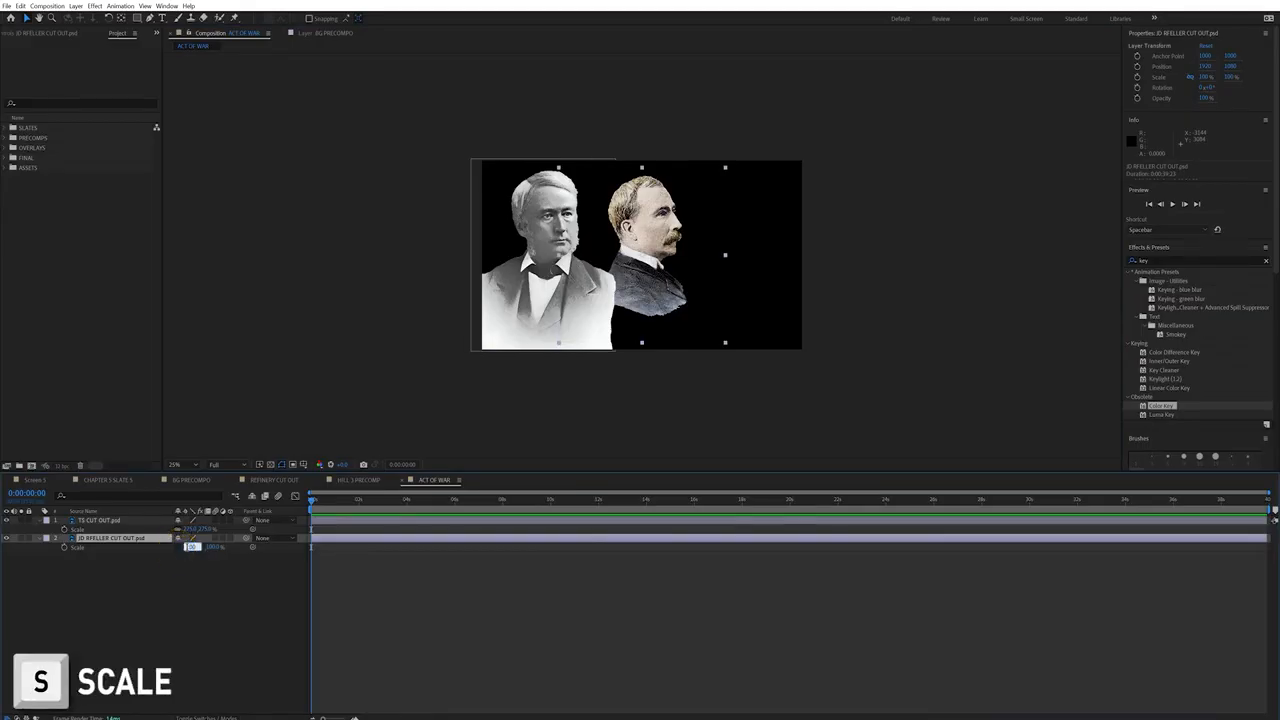
drag(187, 550, 188, 550)
drag(635, 288, 761, 272)
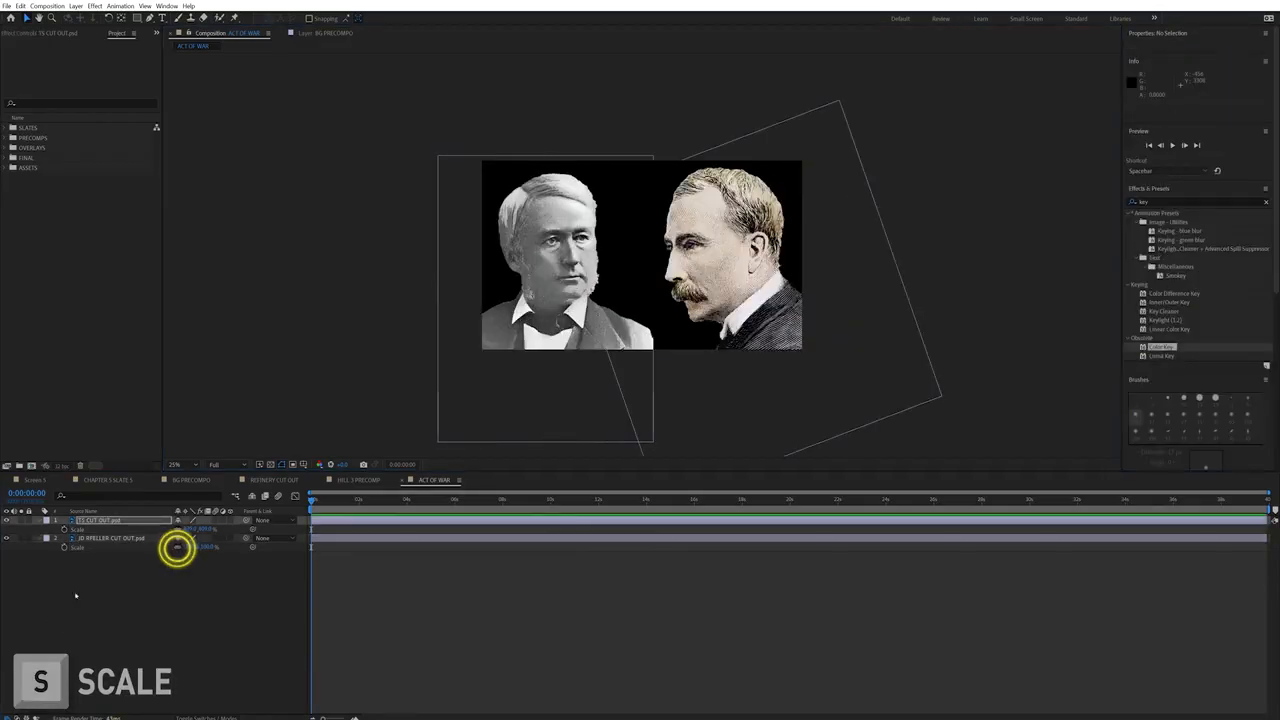
Step: Pre-compose the two portrait layers in ACT OF WAR separately, naming the new compositions TS and JDR
right_click(112, 524)
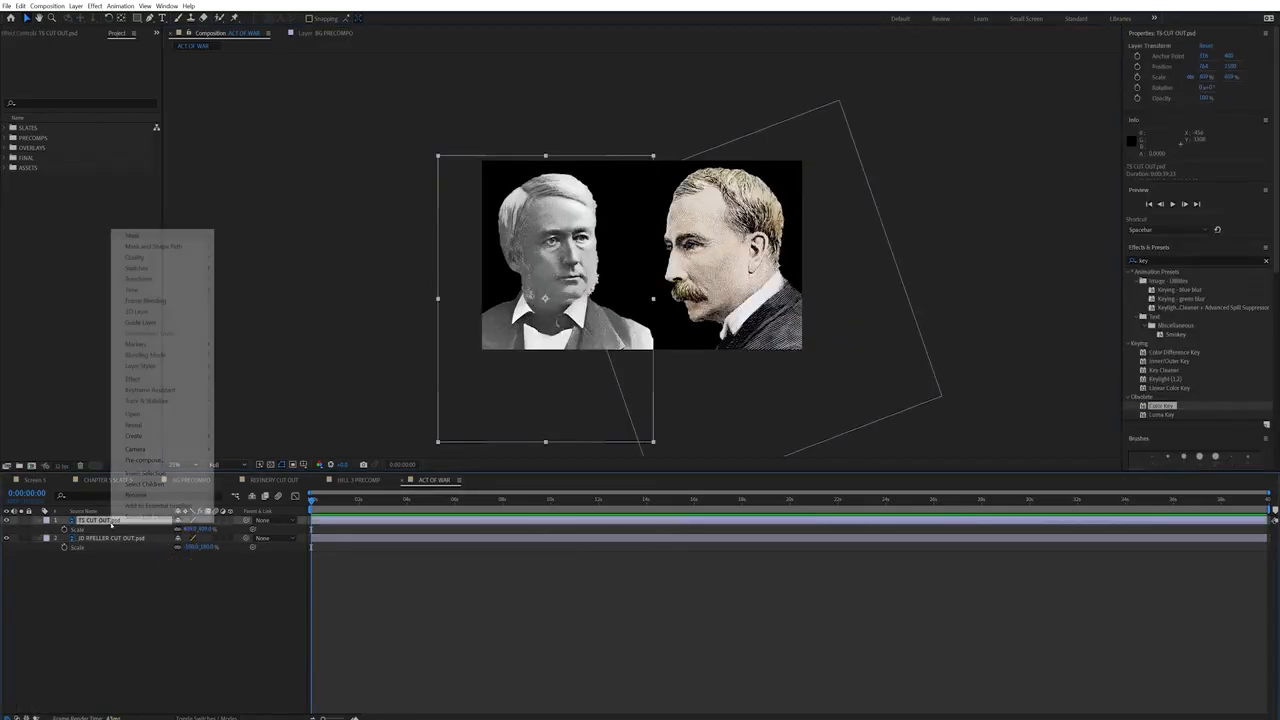
click(143, 460)
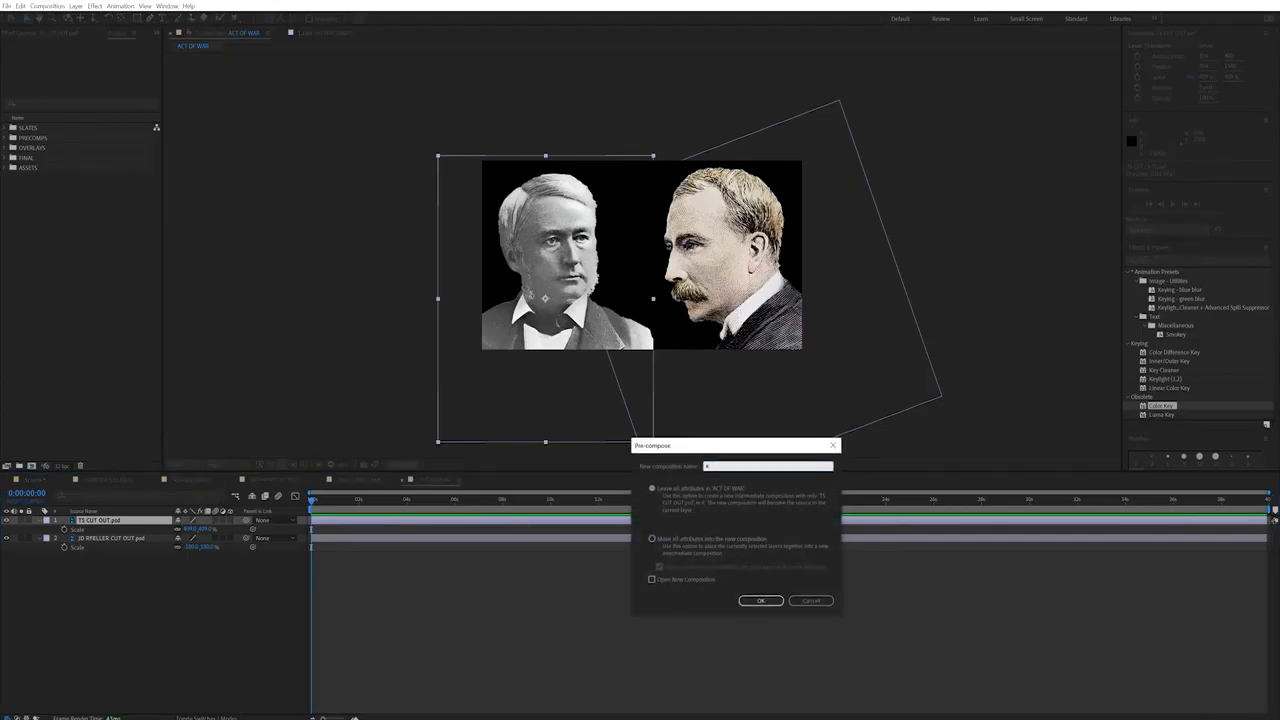
key(Return)
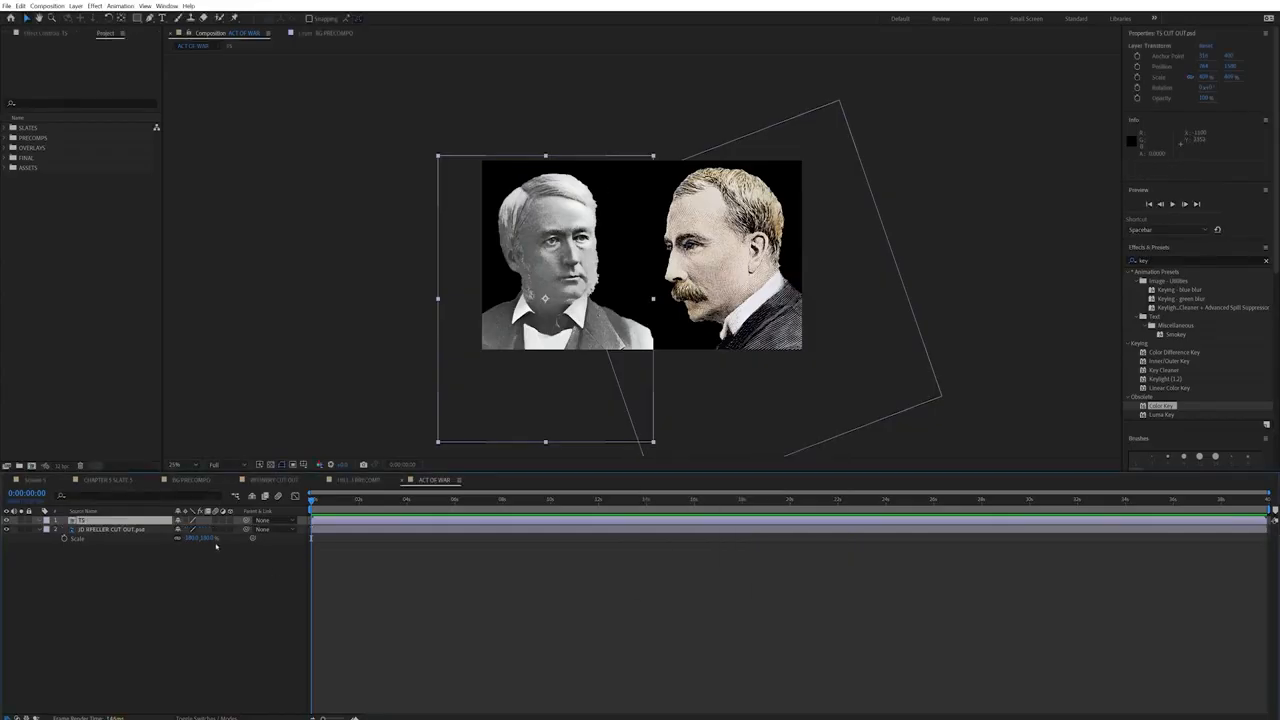
key(ctrl+shift+c)
text(JDR)
key(Return)
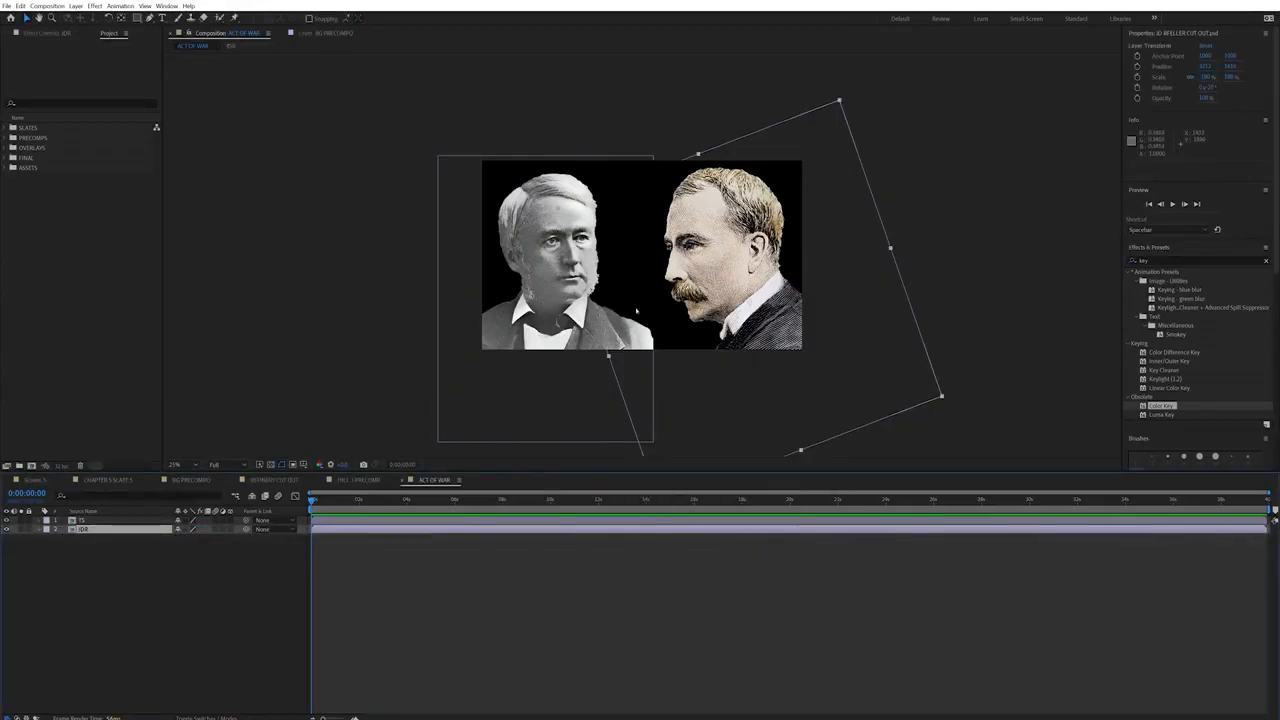
Step: Apply the Unsharp Mask effect to the TS layer and set its Amount to 289
click(99, 520)
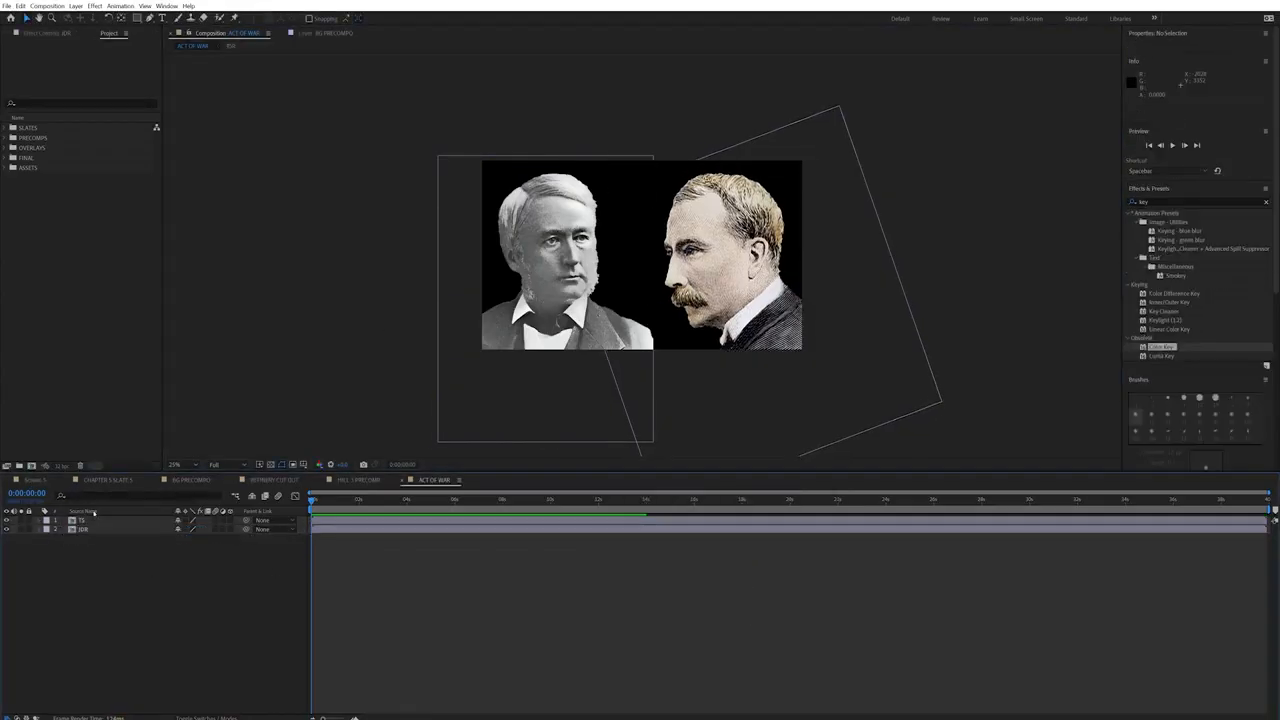
click(1168, 260)
text(unsha)
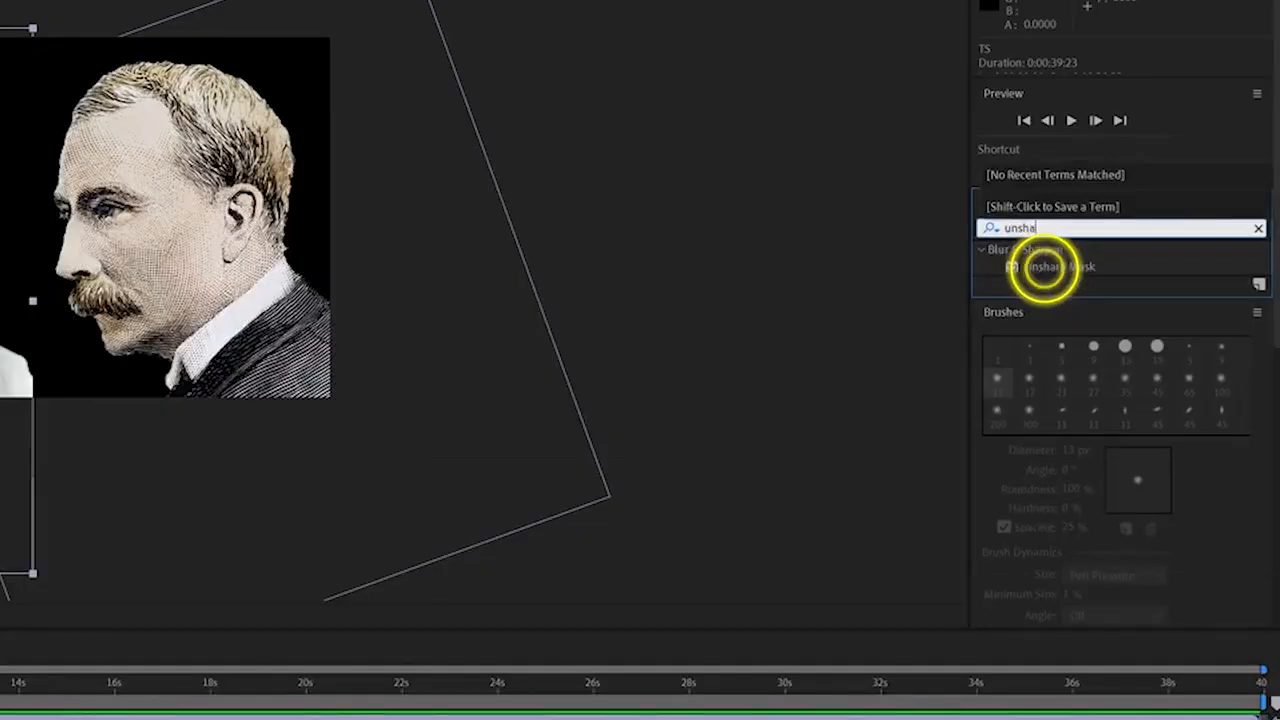
double_click(1066, 270)
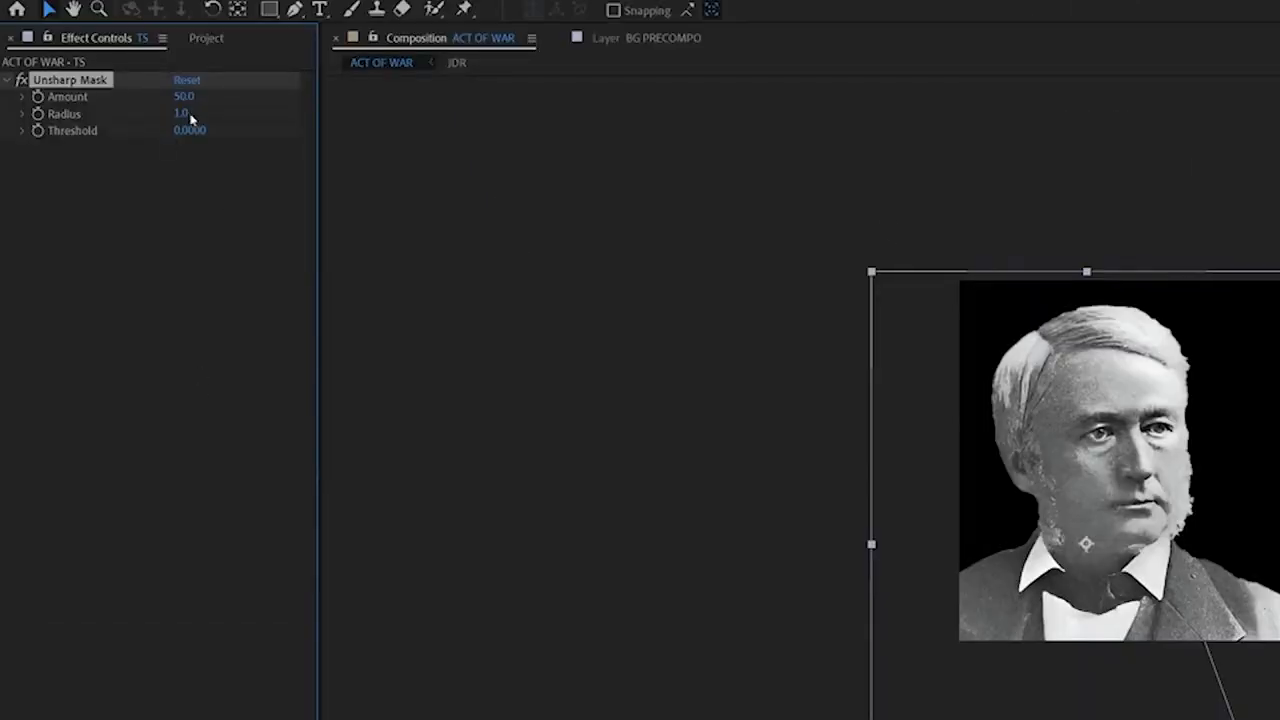
drag(262, 96, 430, 103)
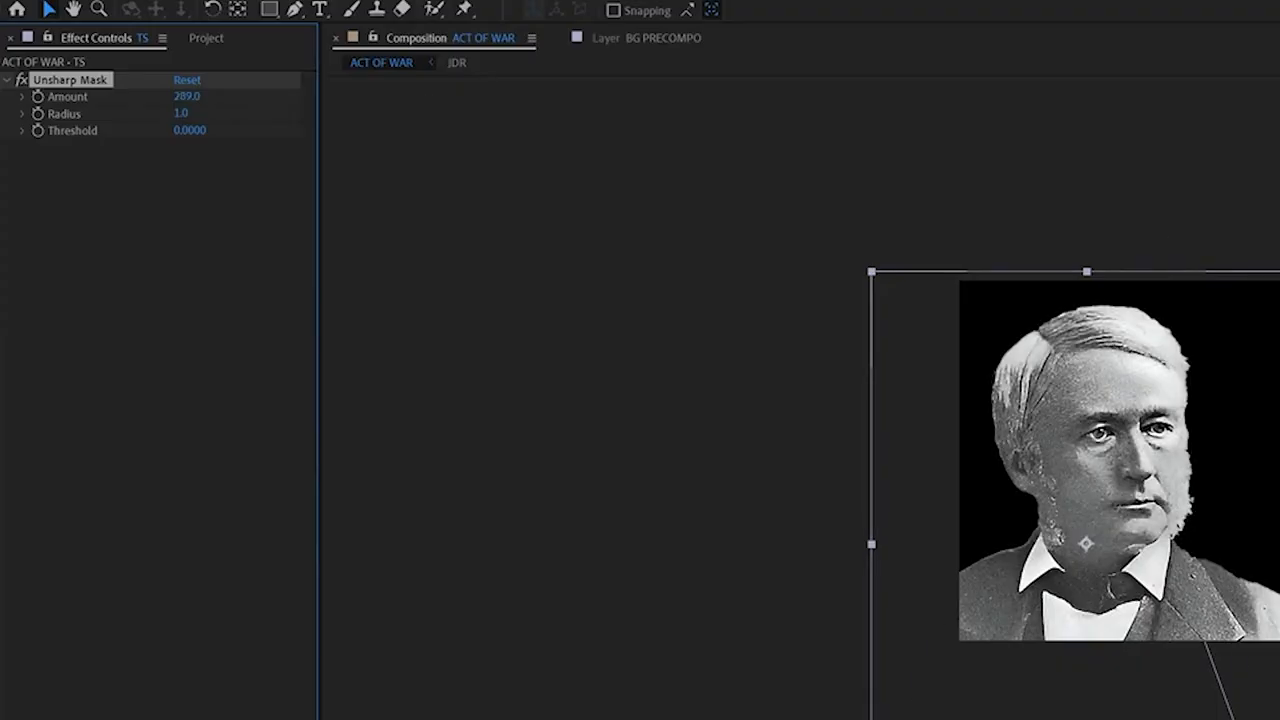
Step: Keyframe the JDR layer's position and rotation so it swings in from beyond the frame's right edge, and ease the keyframes
key(p)
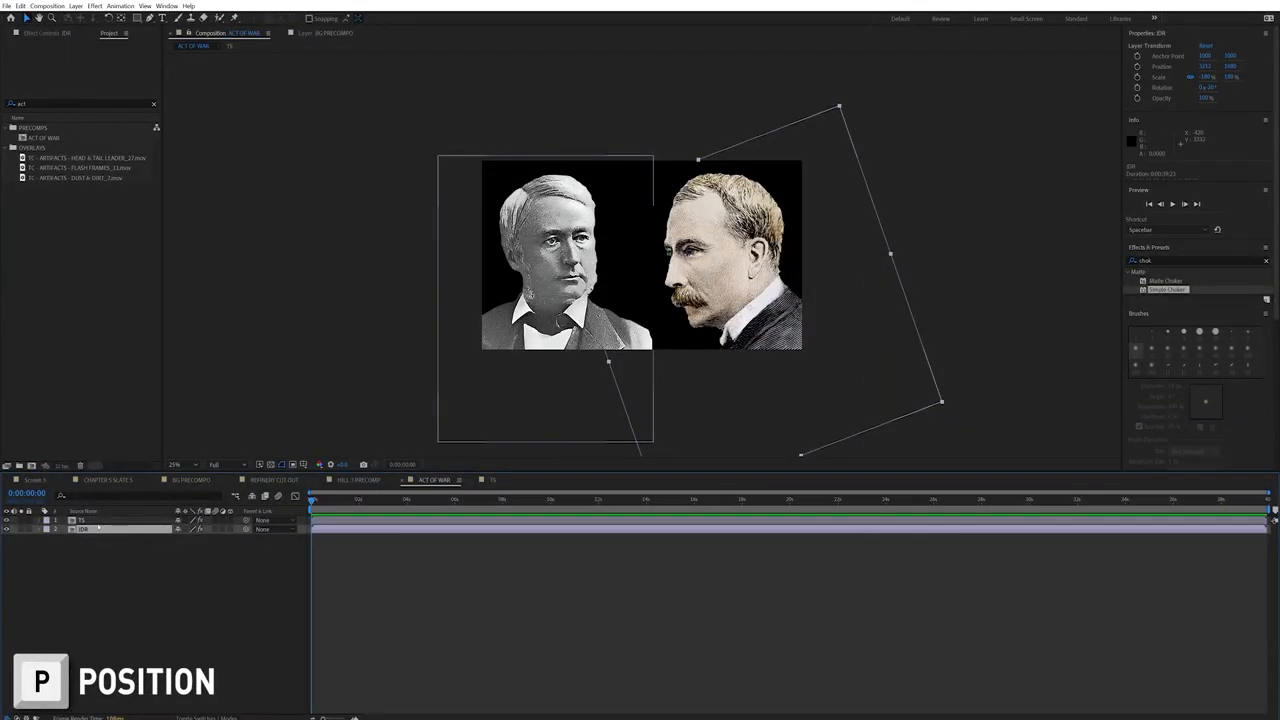
drag(770, 285, 922, 285)
key(r)
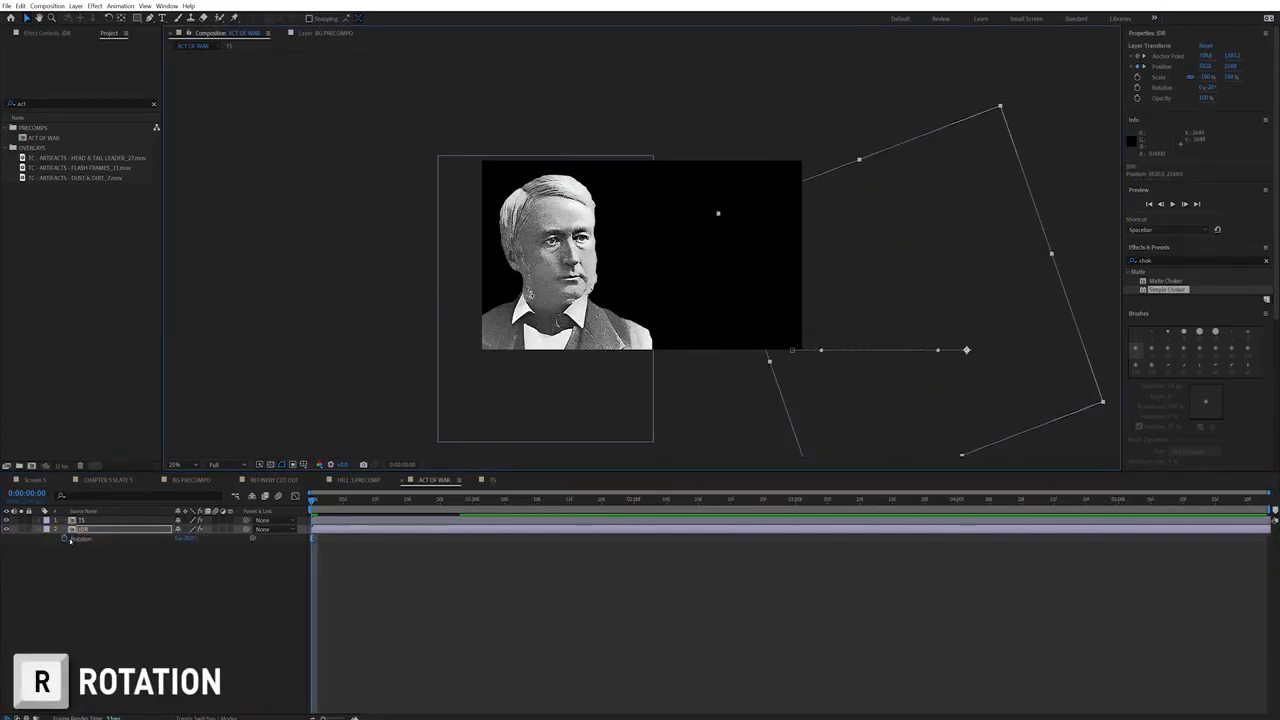
drag(188, 538, 197, 538)
key(space)
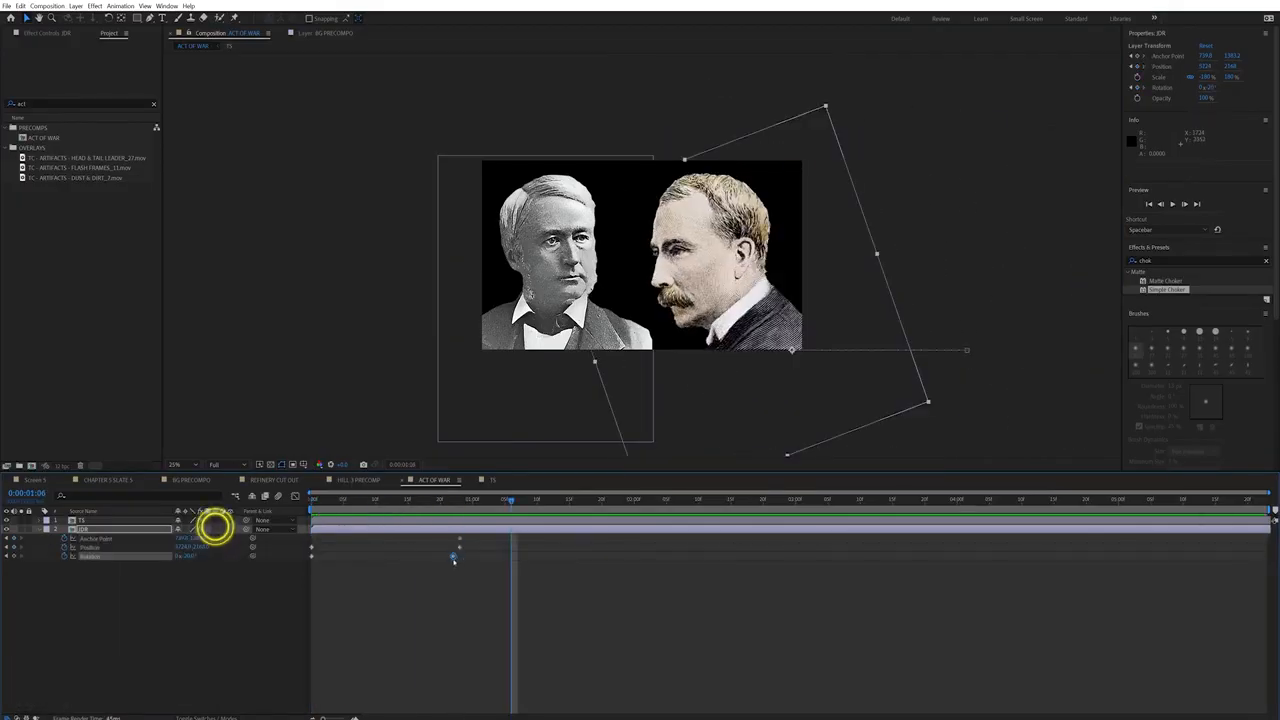
drag(453, 556, 272, 562)
key(F9)
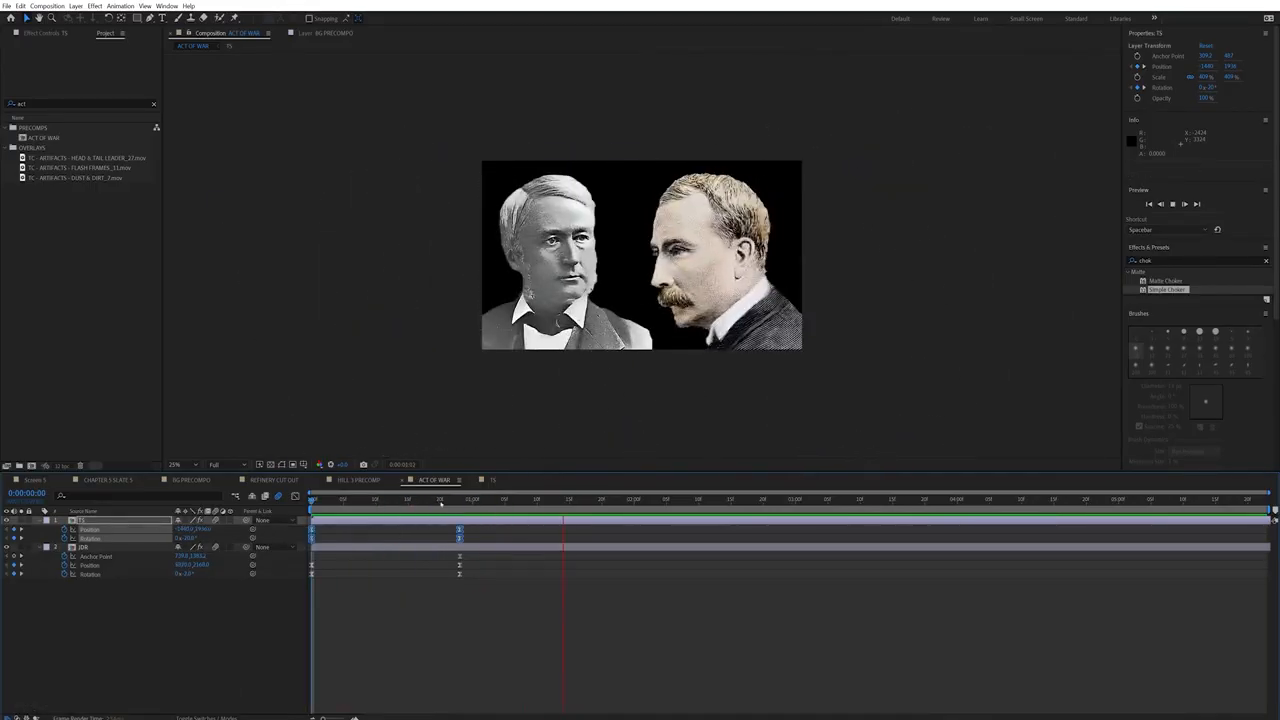
Step: Set the ACT OF WAR preview resolution to Quarter and play back the two portraits' entrances
click(216, 466)
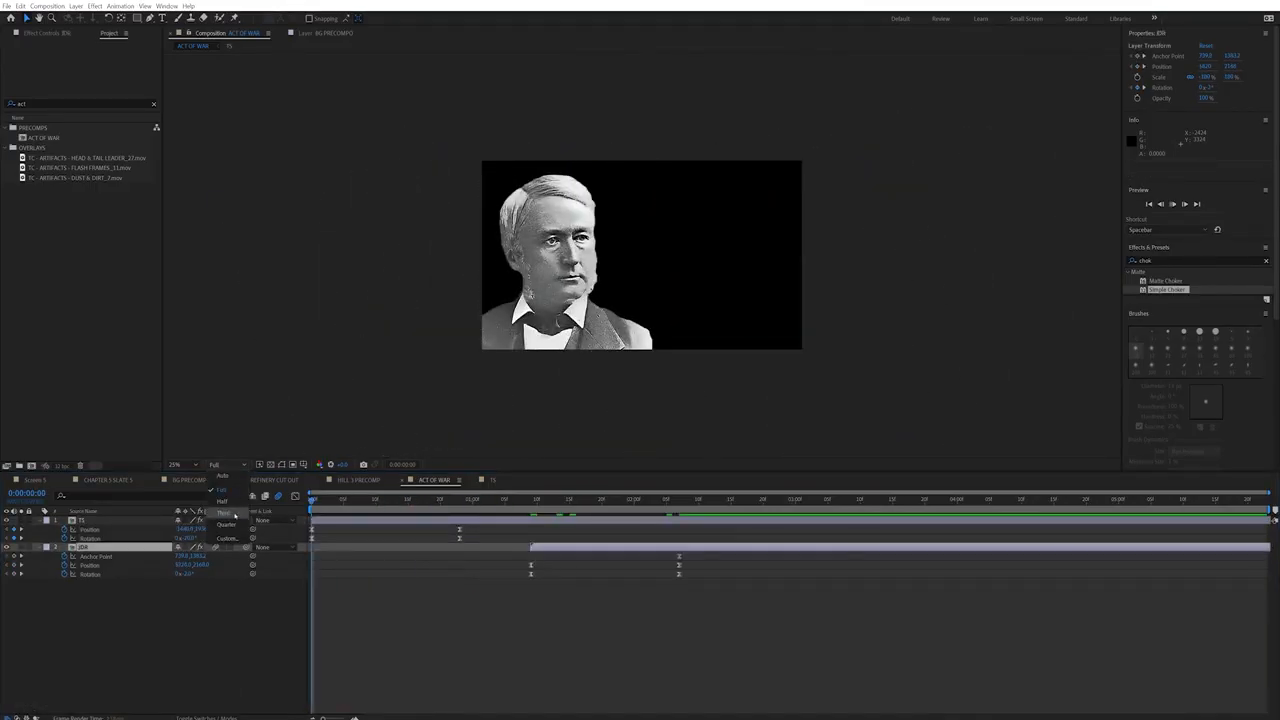
click(229, 524)
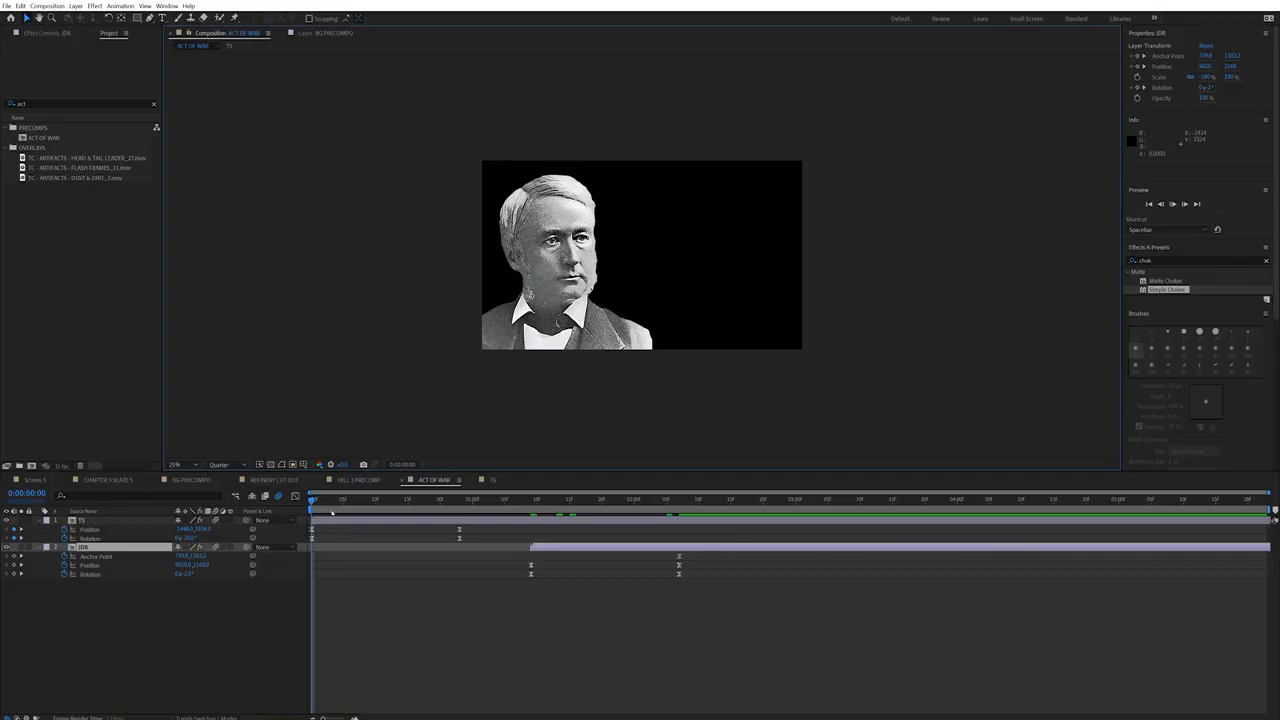
key(space)
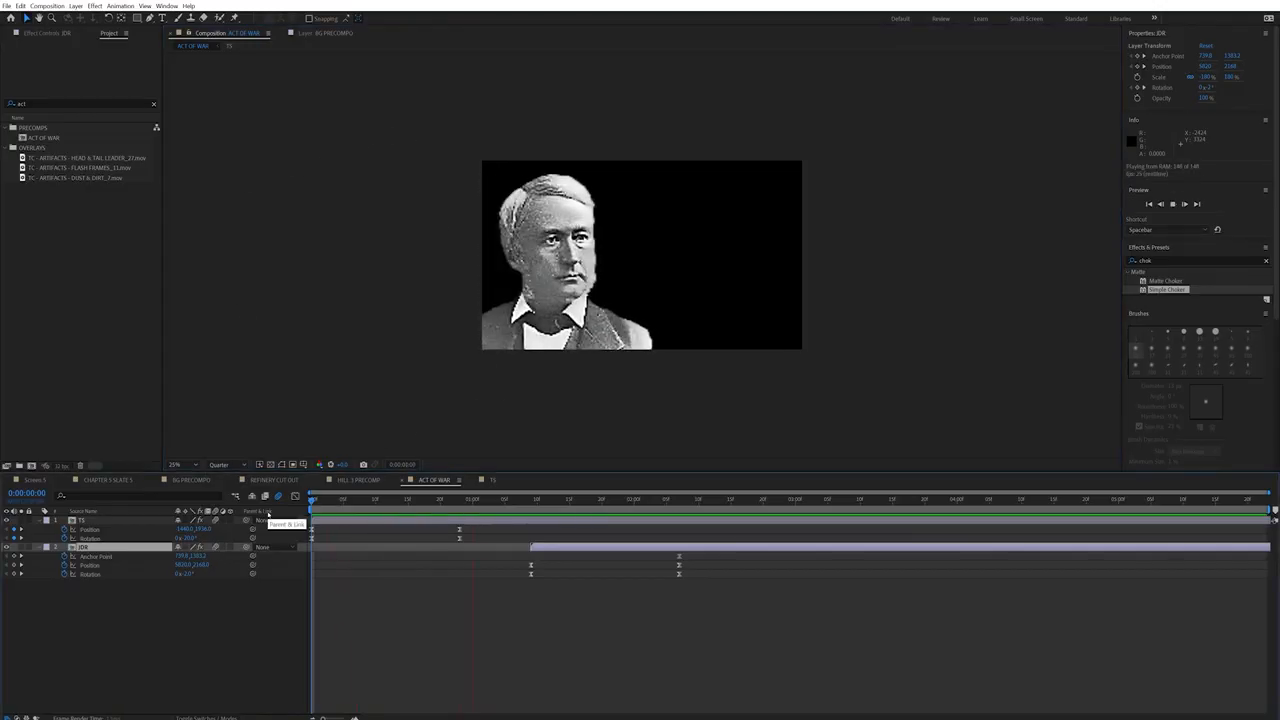
key(space)
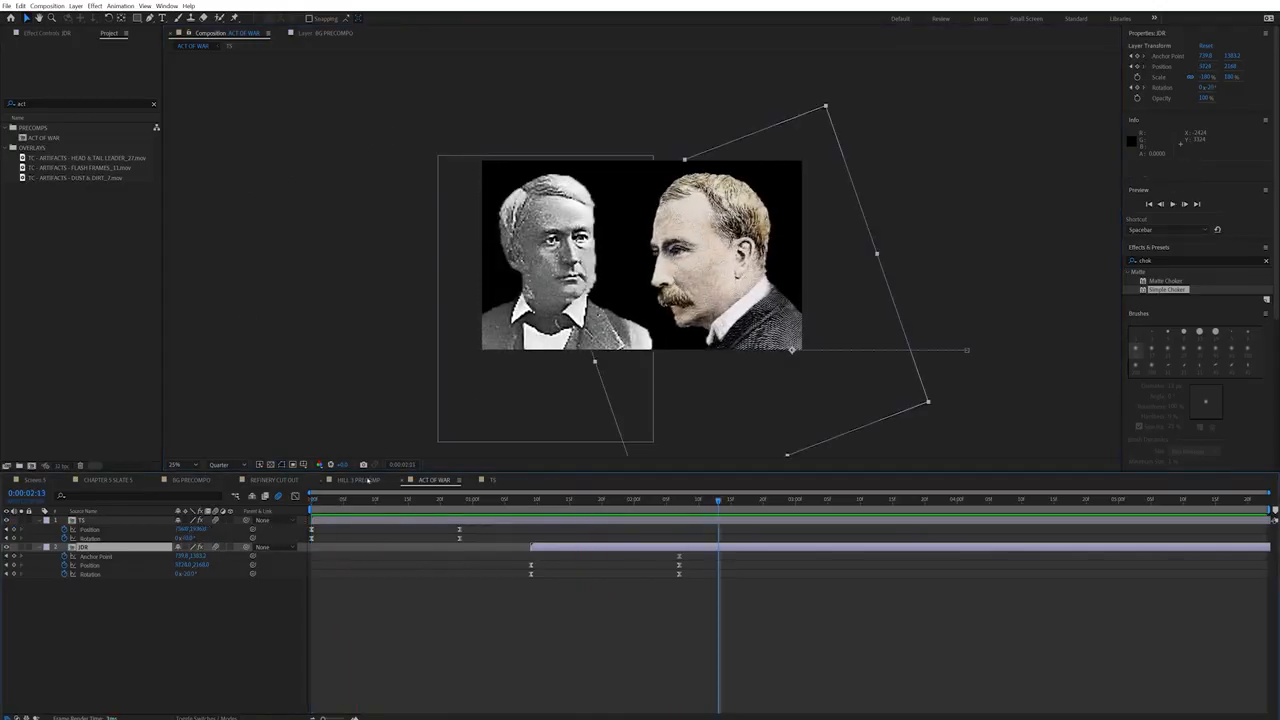
Step: Add Gaussian Blur to the TS layer and keyframe its Blurriness from 0 to 15 at 0:00:02:13
click(1175, 259)
text(gaus)
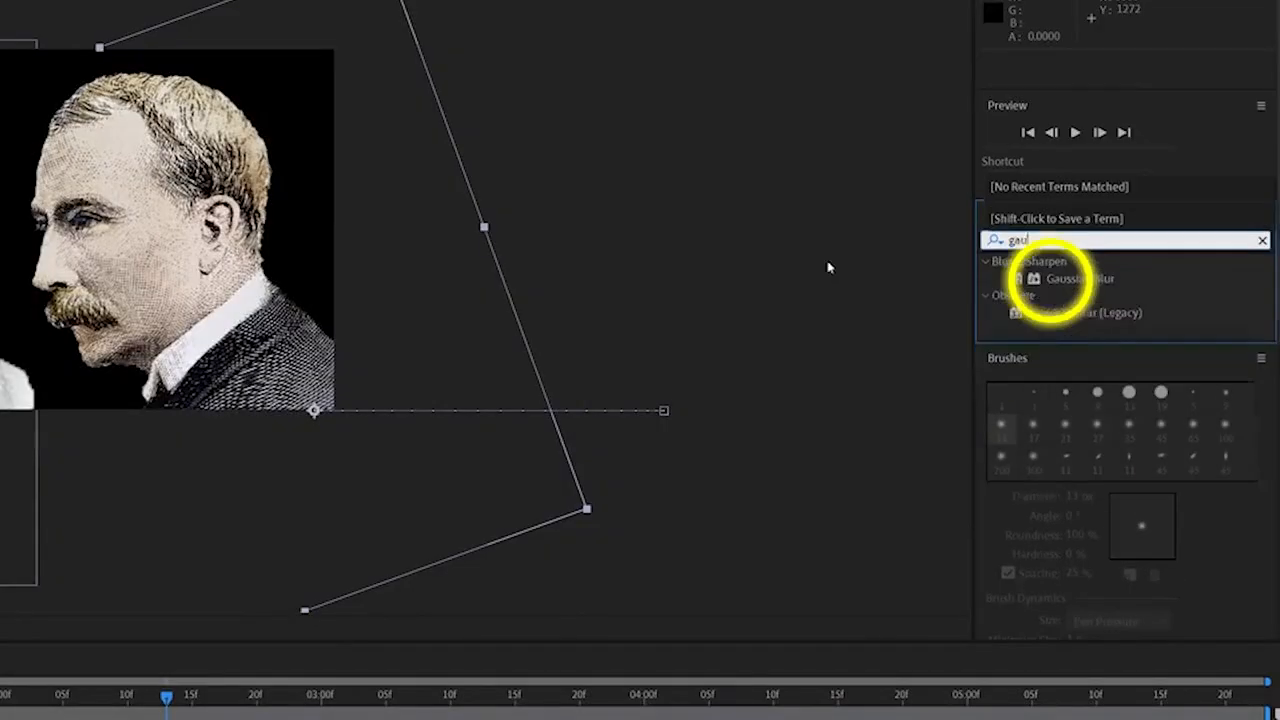
drag(1108, 280, 550, 255)
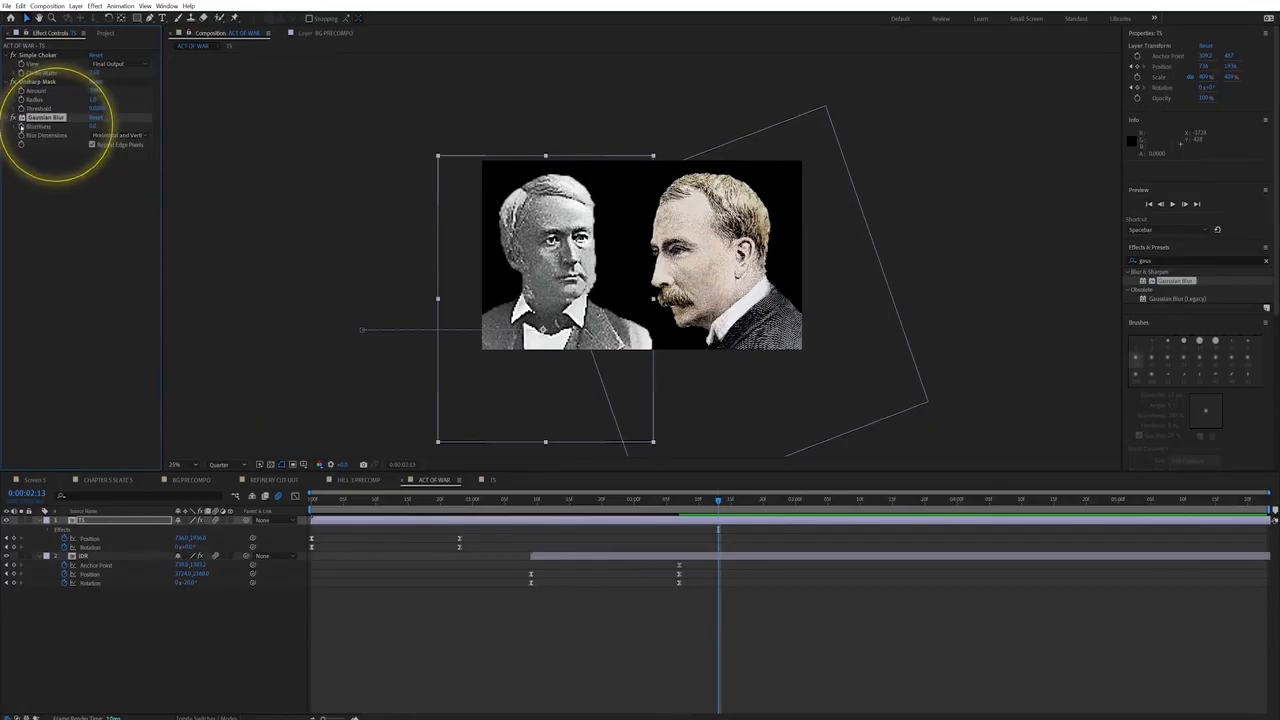
key(u)
drag(721, 540, 538, 540)
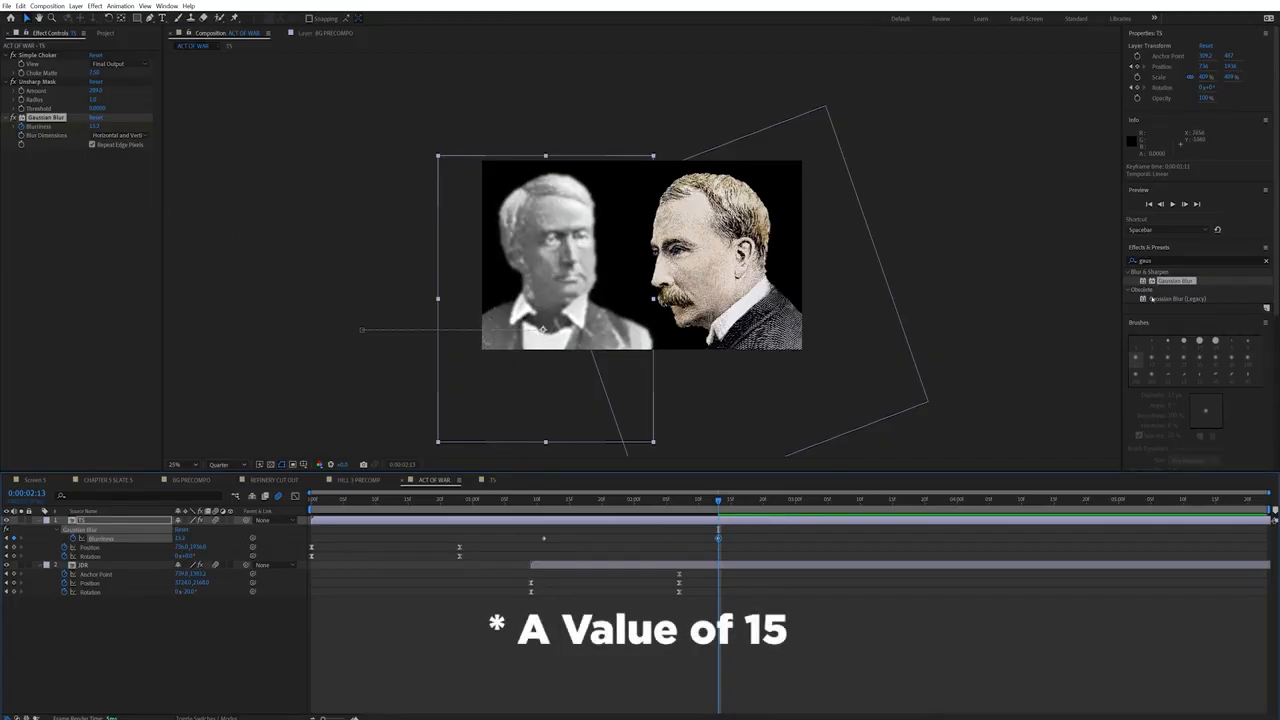
Step: Keyframe the JDR layer's Gaussian Blur Blurriness from 15 down to 0 over the TS blur's time span and preview the focus shift
click(90, 565)
key(u)
key(u)
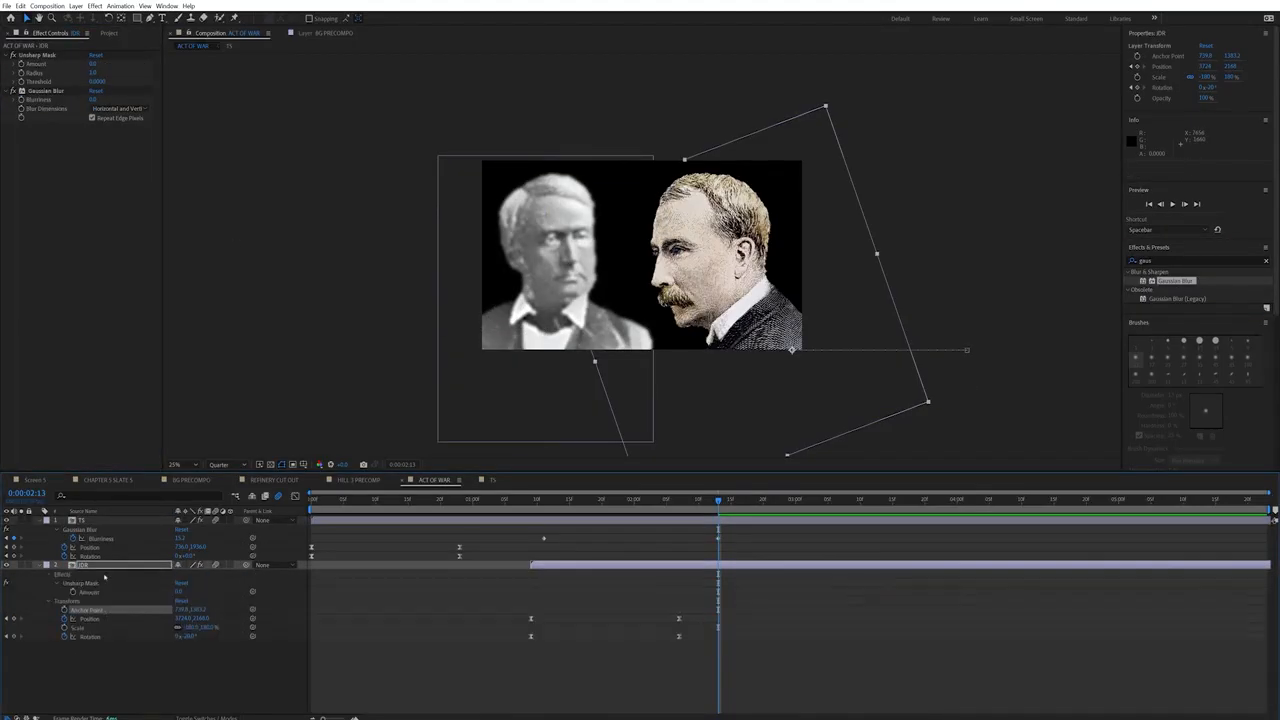
click(21, 100)
key(u)
key(j)
key(j)
drag(177, 583, 226, 578)
key(space)
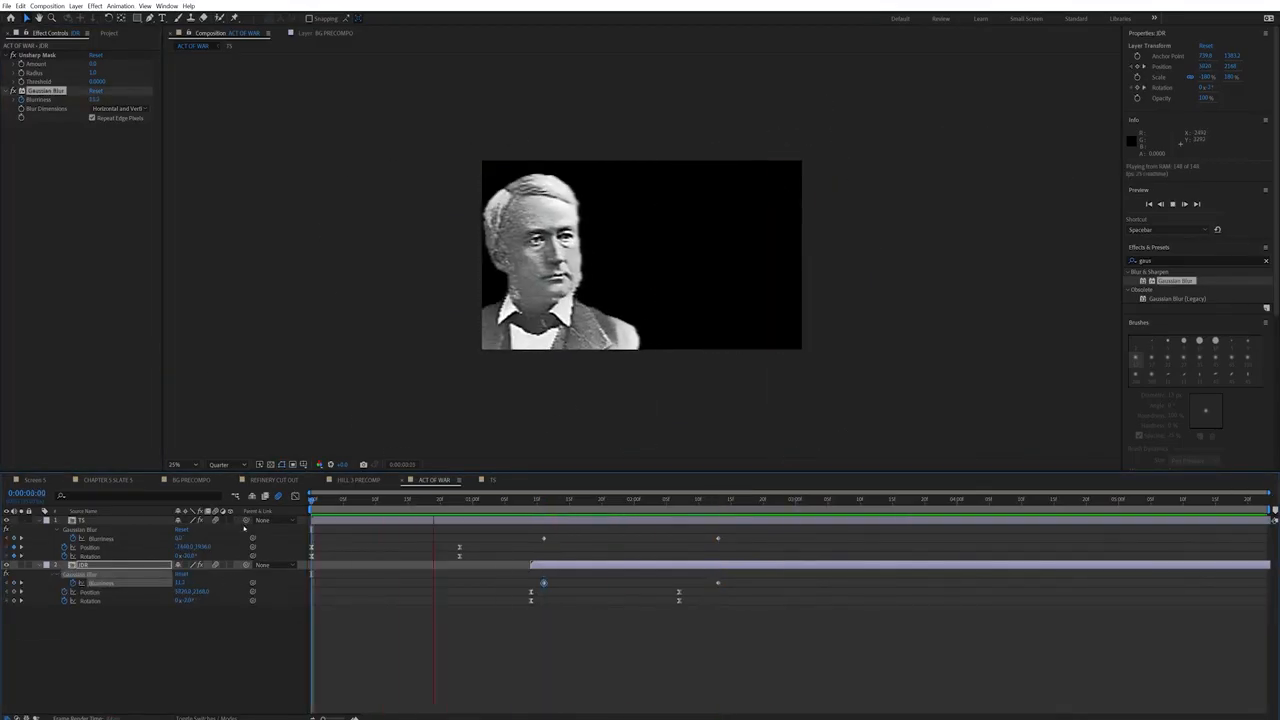
Step: Adjust the timing of the JDR layer's animation in ACT OF WAR and preview it
key(space)
drag(708, 505, 621, 500)
drag(658, 567, 722, 567)
key(space)
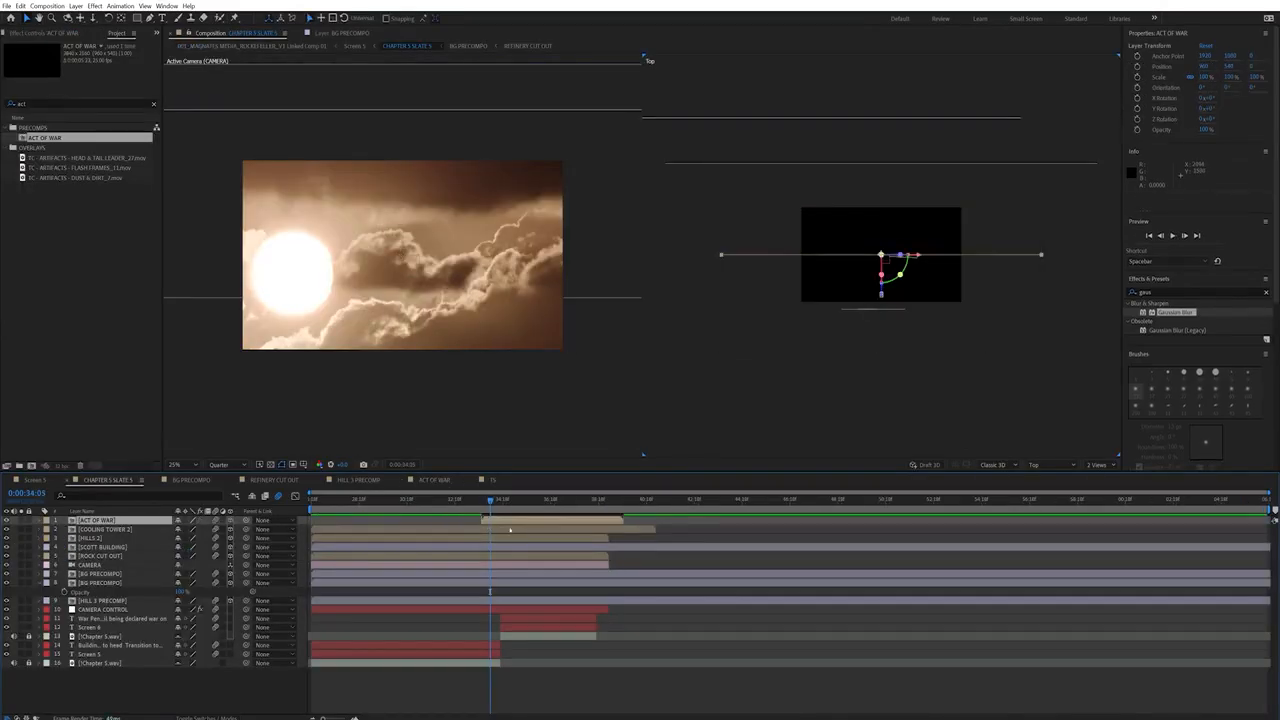
Step: Move the ACT OF WAR layer in CHAPTER 5 SLATE 5 toward the camera in depth
click(510, 530)
click(510, 521)
mouse_move(881, 288)
mouse_down()
mouse_move(882, 211)
mouse_move(882, 306)
mouse_up()
click(104, 574)
click(108, 583)
click(100, 520)
click(92, 538)
click(98, 520)
Step: Raise the ACT OF WAR layer within the camera view
scroll(882, 306, down, 1)
scroll(404, 330, down, 3)
scroll(404, 360, up, 1)
drag(402, 408, 398, 224)
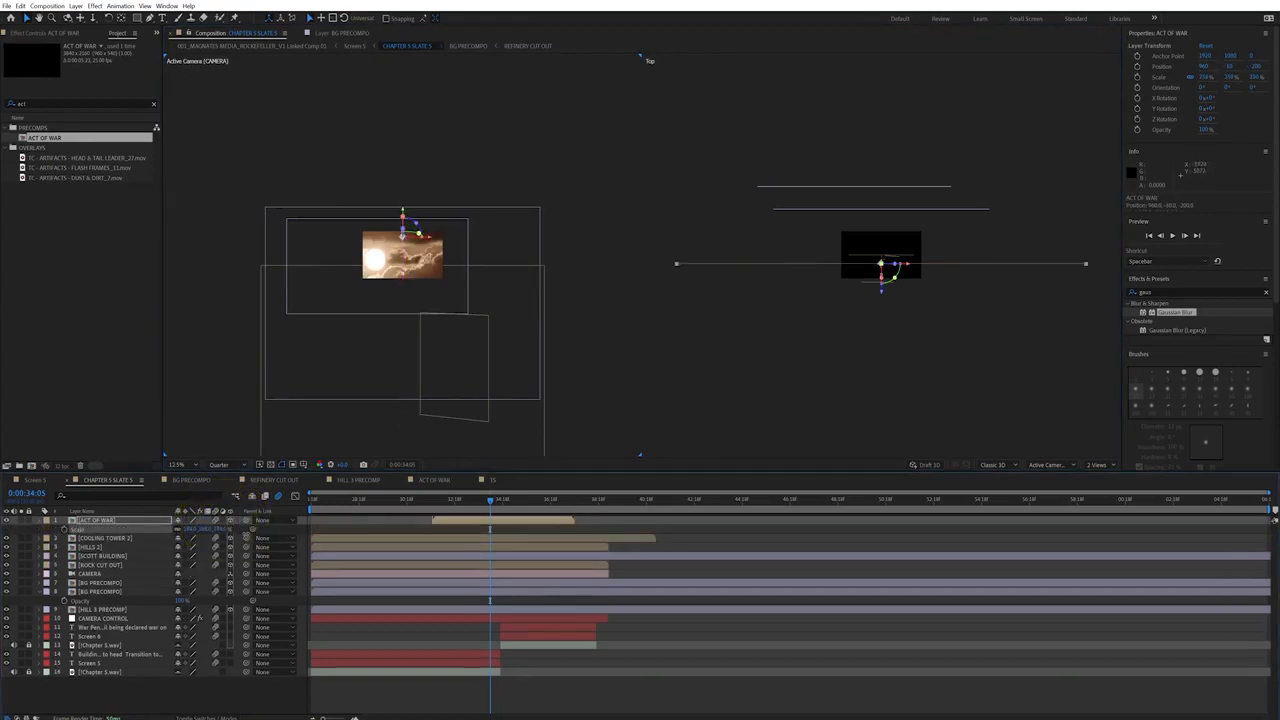
scroll(410, 240, up, 2)
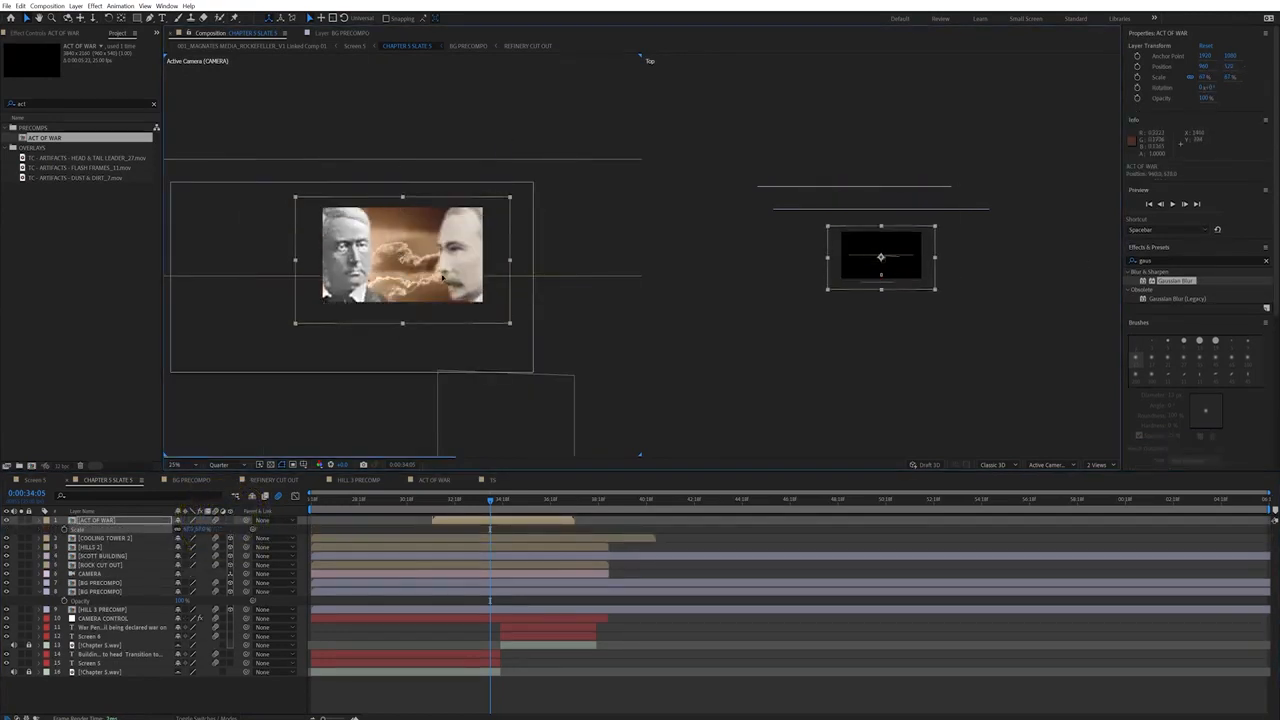
Step: Make ACT OF WAR a soloed 3D layer, scaled down and positioned over the camera frame
click(230, 520)
click(97, 520)
click(21, 520)
drag(406, 234, 548, 115)
key(s)
drag(197, 529, 141, 529)
drag(505, 220, 371, 290)
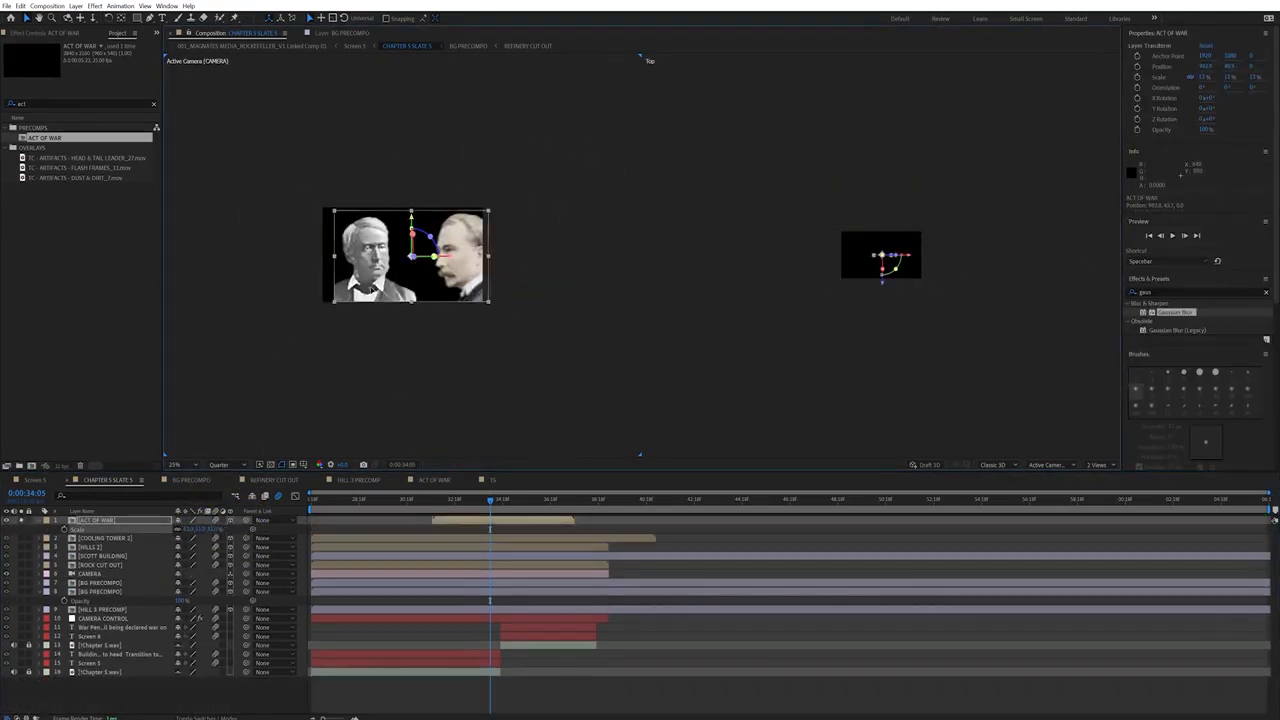
Step: Fine-tune the ACT OF WAR layer's depth, horizontal position and scale so the portraits fit the camera frame
drag(882, 279, 889, 284)
drag(190, 529, 186, 529)
mouse_move(440, 261)
mouse_down()
mouse_move(354, 262)
mouse_move(435, 261)
mouse_up()
drag(189, 529, 188, 529)
key(i)
Step: Shift the ACT OF WAR layer in time to match the camera move and scale it up slightly
drag(501, 520, 437, 520)
drag(435, 499, 457, 499)
drag(188, 529, 191, 531)
drag(367, 499, 397, 499)
drag(393, 520, 440, 523)
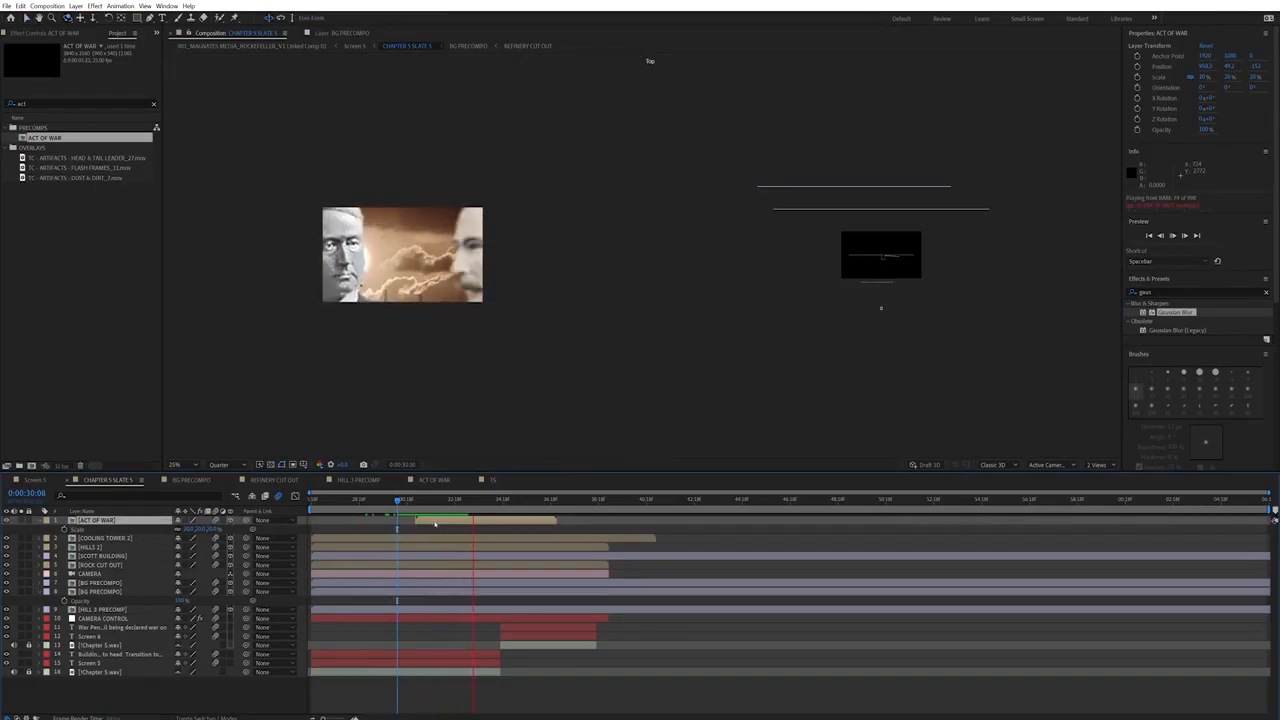
key(space)
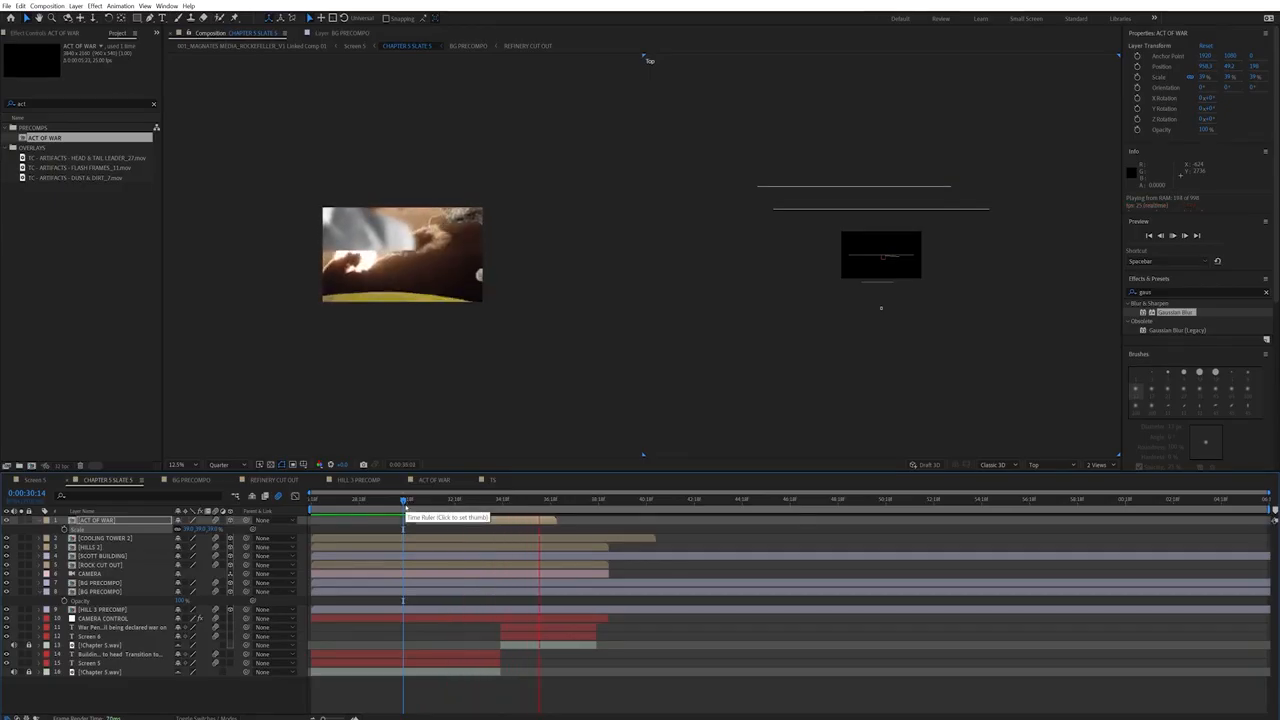
Step: Preview the portrait shot in CHAPTER 5 SLATE 5 and examine its timing against the CAMERA CONTROL keyframes
click(443, 500)
click(431, 500)
key(space)
click(103, 618)
key(u)
click(427, 500)
key(space)
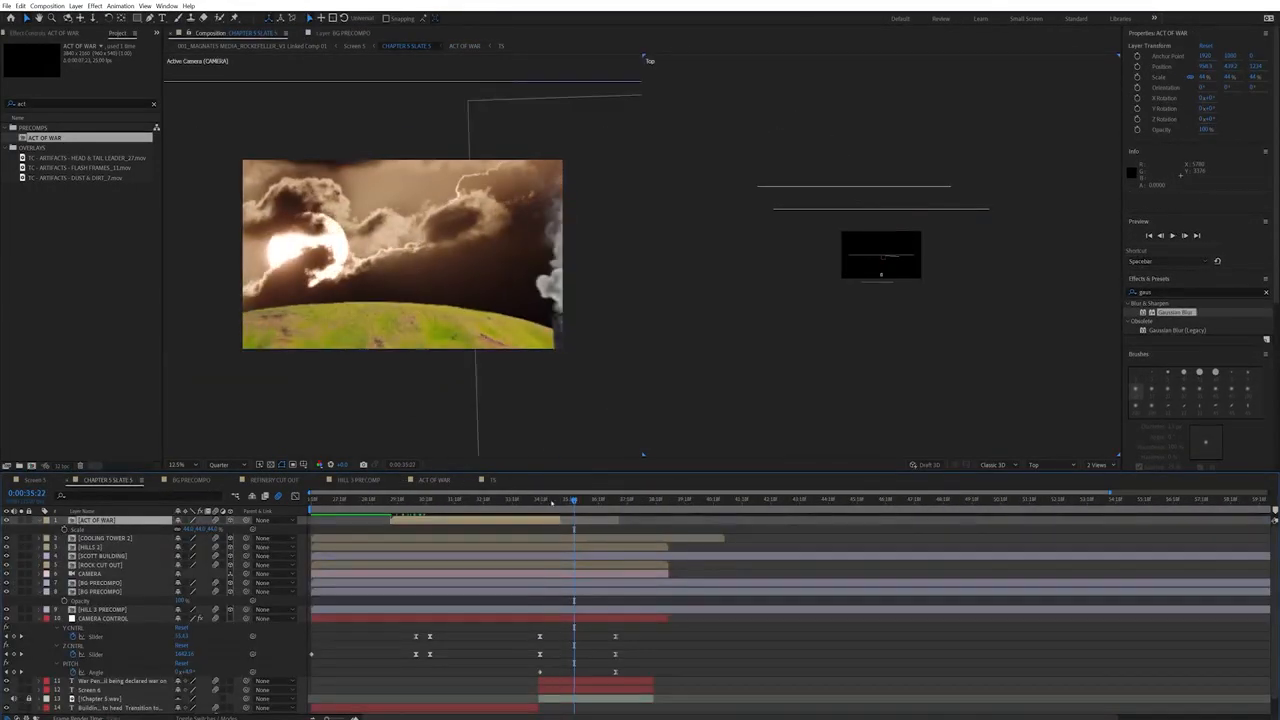
key(space)
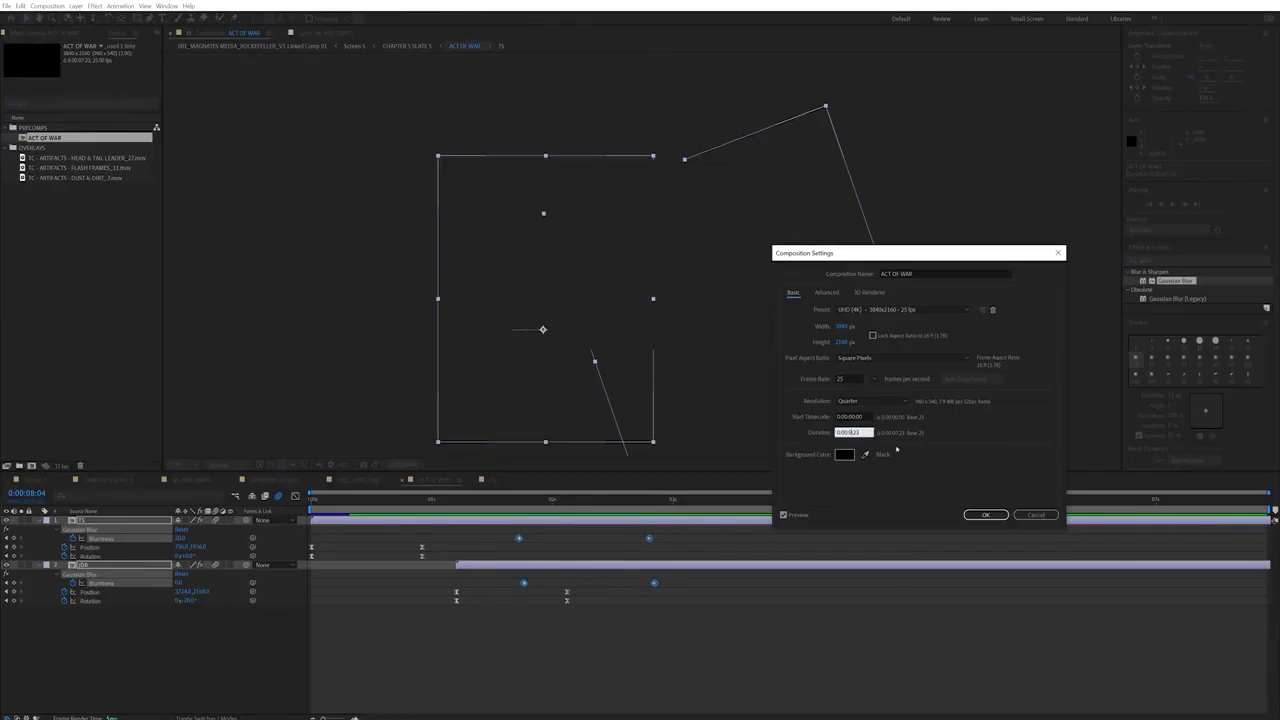
Step: Set the ACT OF WAR composition's duration to 0:00:09:23 and extend its layer in CHAPTER 5 SLATE 5
key(Return)
drag(1077, 492, 1270, 493)
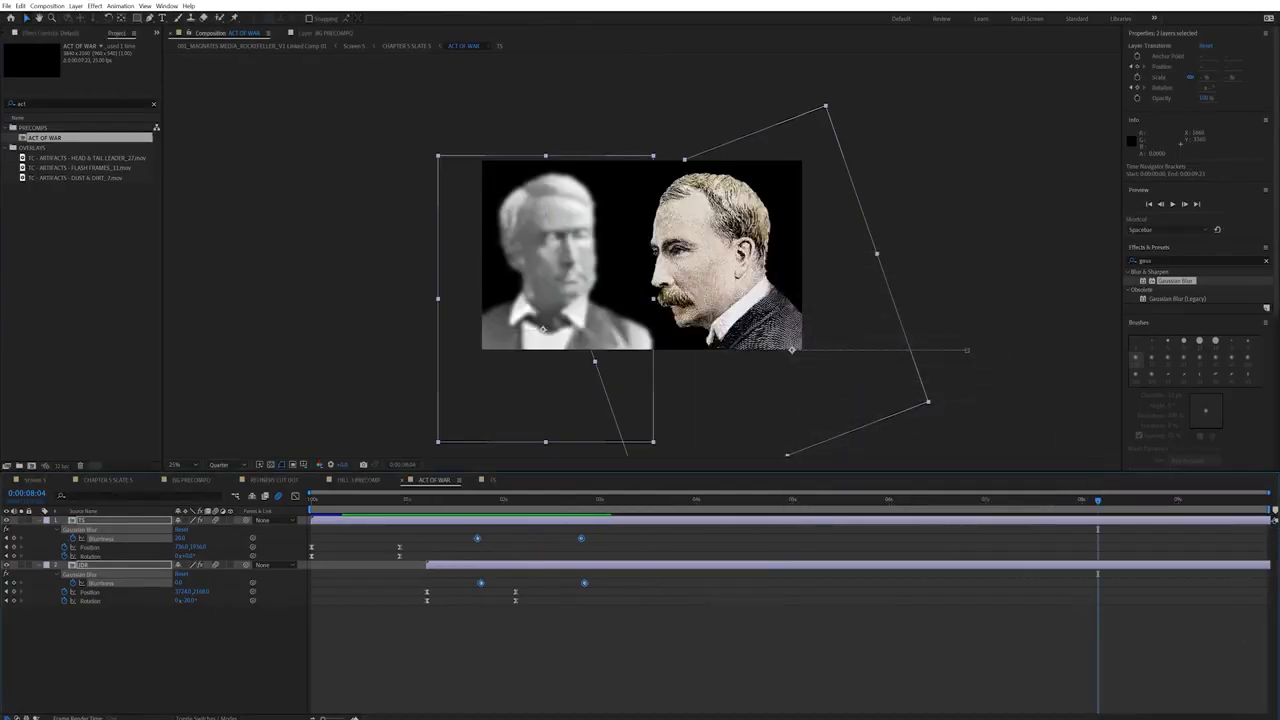
click(118, 481)
drag(620, 521, 866, 522)
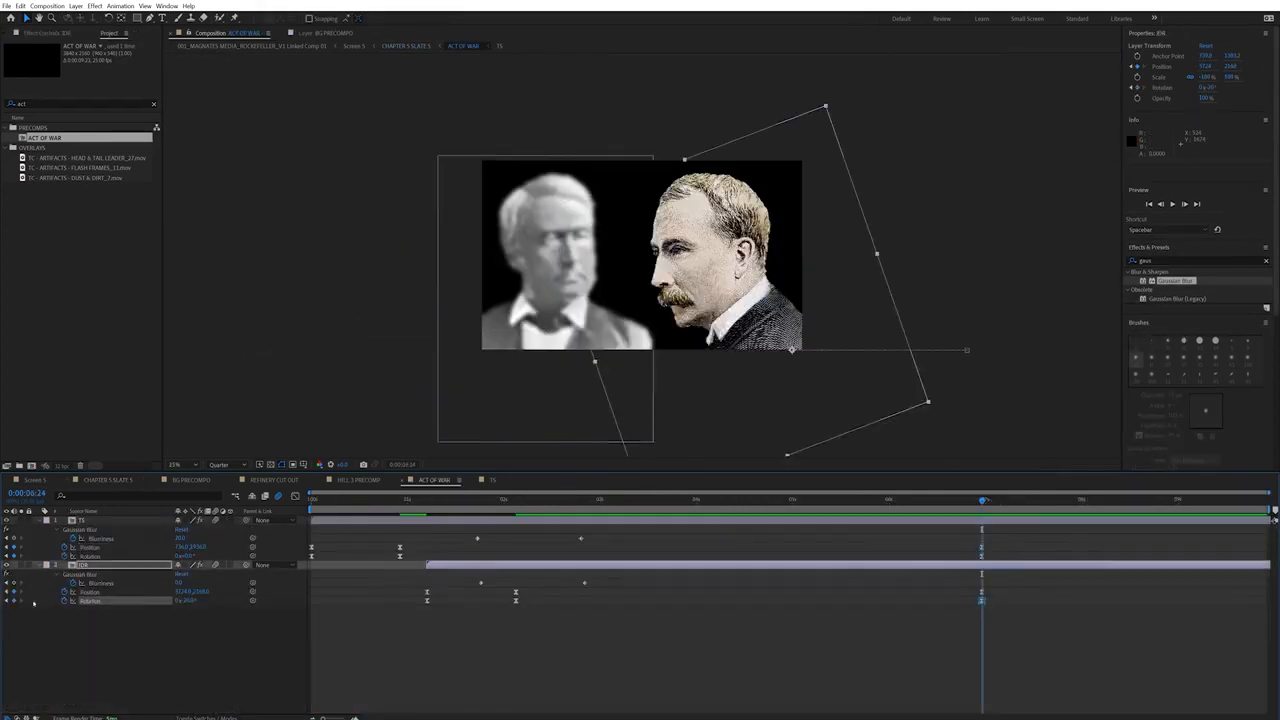
Step: Animate the JDR layer's exit in ACT OF WAR by rotating it and moving it down and right, and preview
drag(982, 500, 1047, 500)
drag(186, 601, 196, 601)
drag(766, 254, 917, 340)
drag(1047, 500, 415, 500)
key(space)
Step: Animate the TS layer's exit by rotating it and moving it left and down out of the frame, and preview
drag(545, 265, 433, 288)
drag(183, 556, 149, 556)
drag(440, 330, 420, 405)
click(967, 499)
key(space)
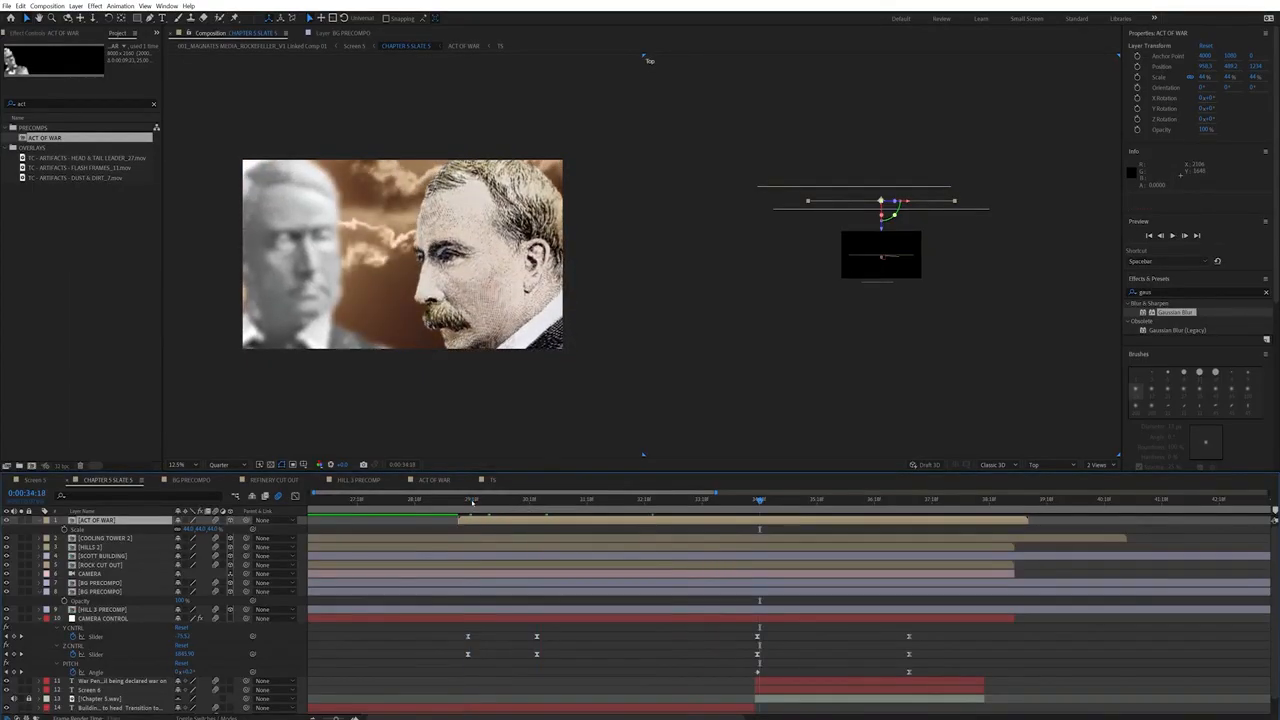
Step: Open the TS composition, magnify the portrait and set the preview resolution to Full
click(493, 480)
scroll(646, 376, up, 4)
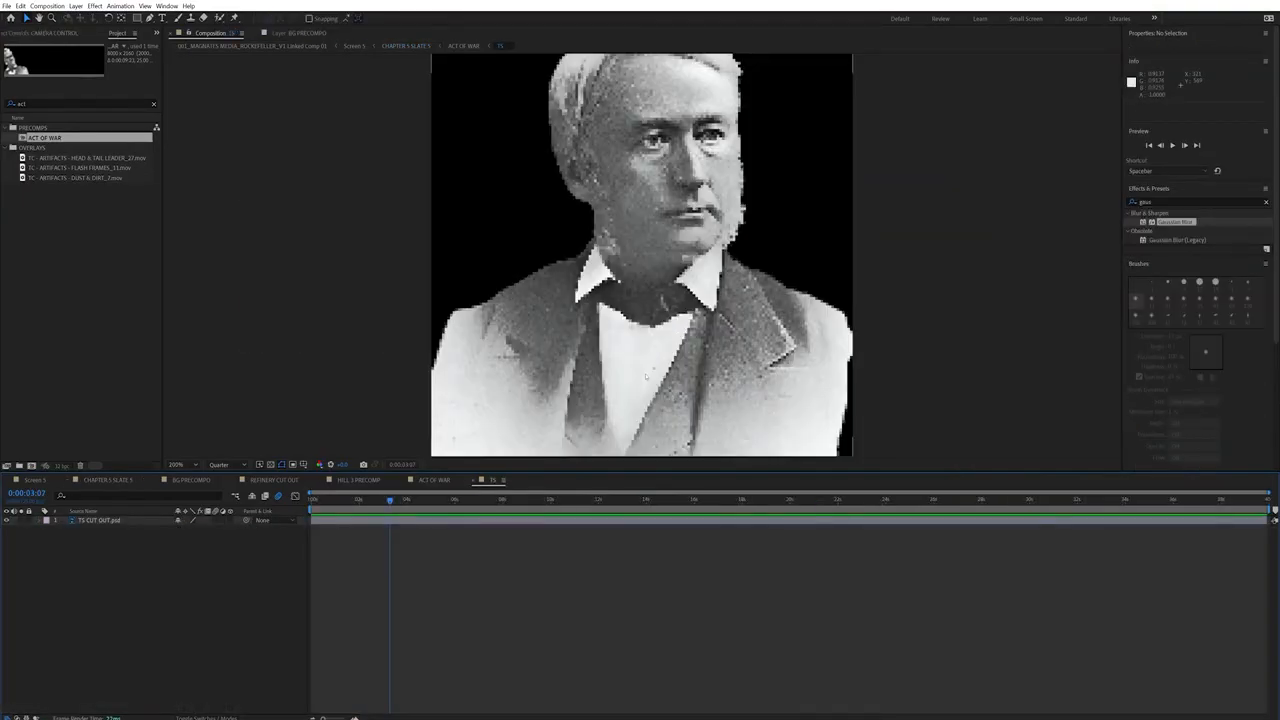
click(232, 465)
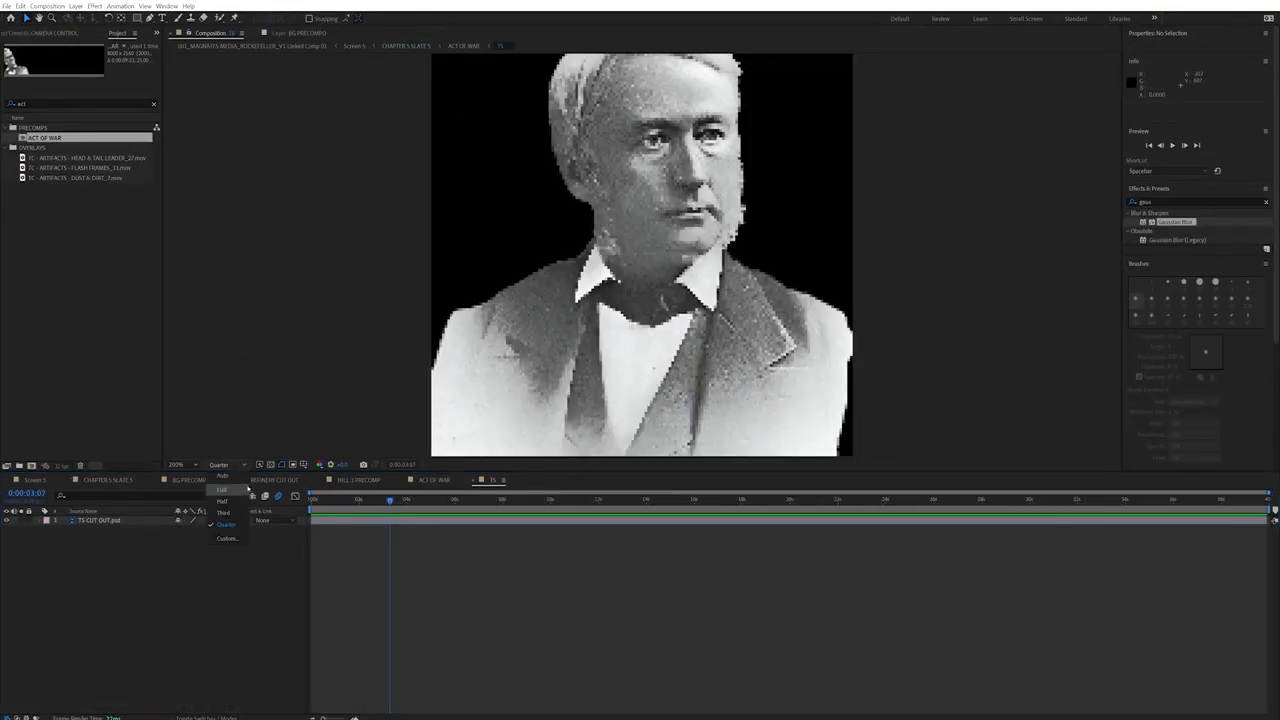
click(243, 489)
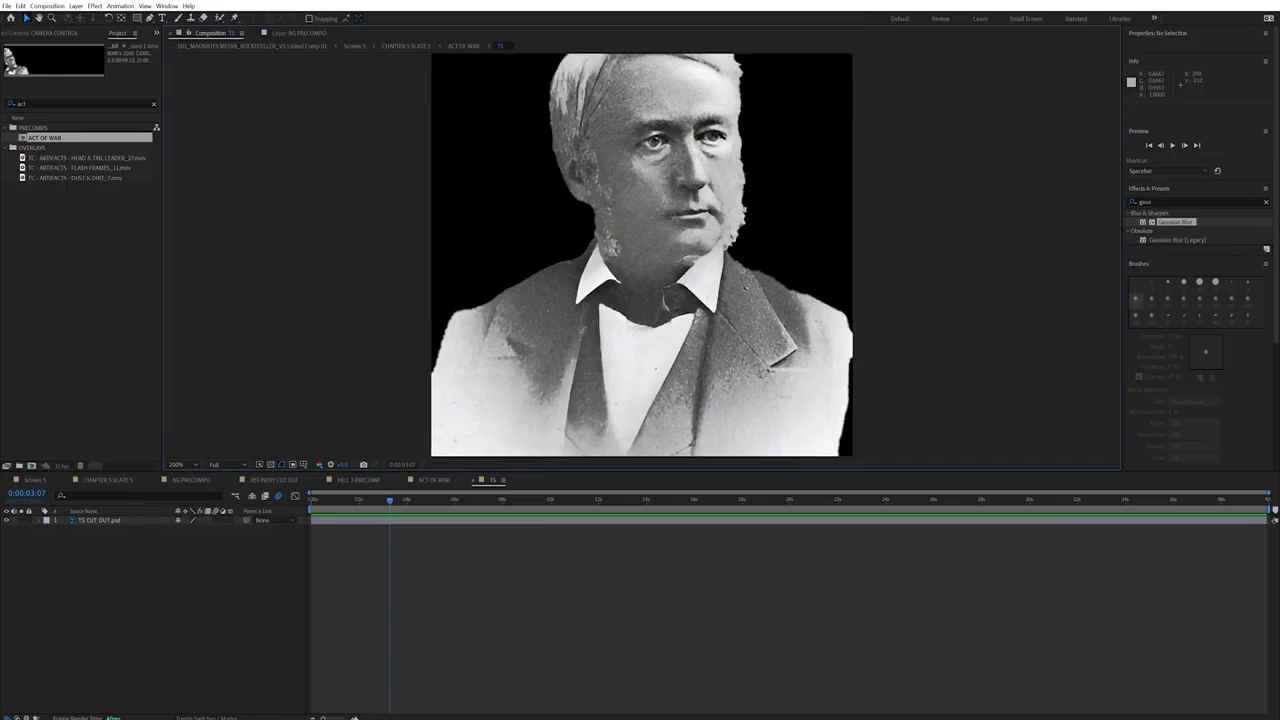
Step: Apply the Mesh Warp effect to the TS CUT OUT.psd layer with 10 rows and 10 columns
text(waep)
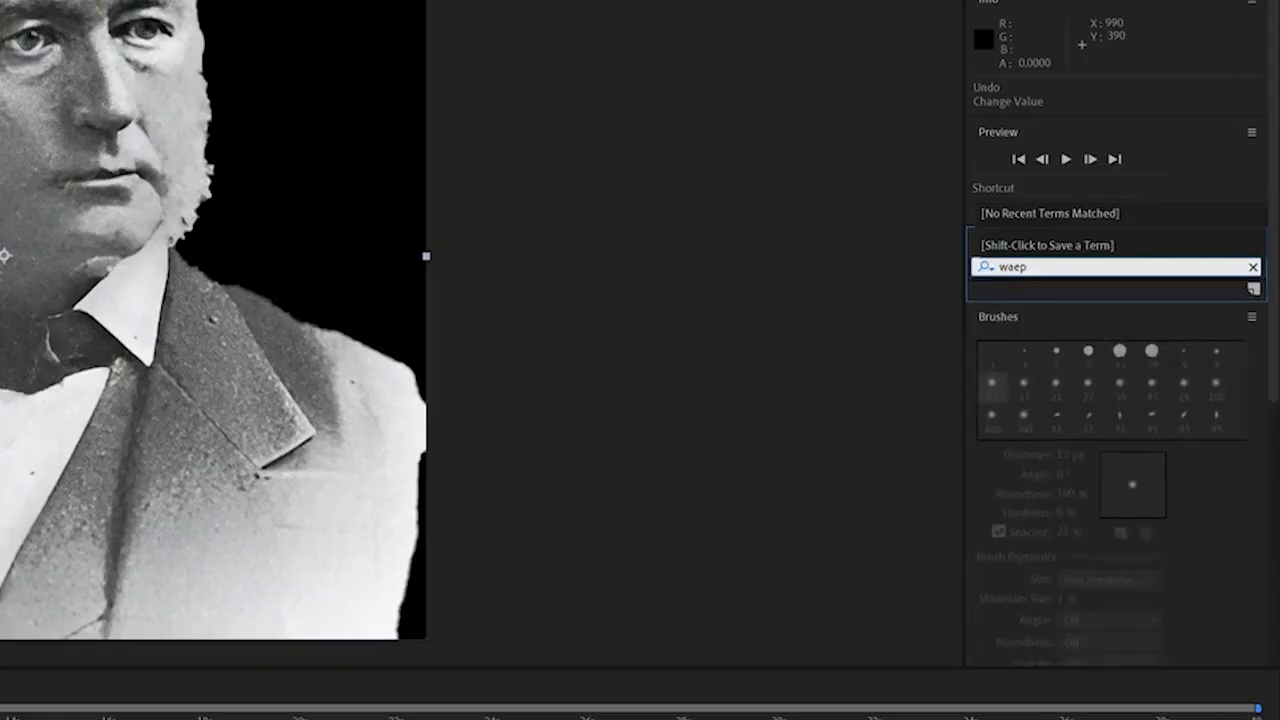
key(BackSpace)
key(BackSpace)
text(rp)
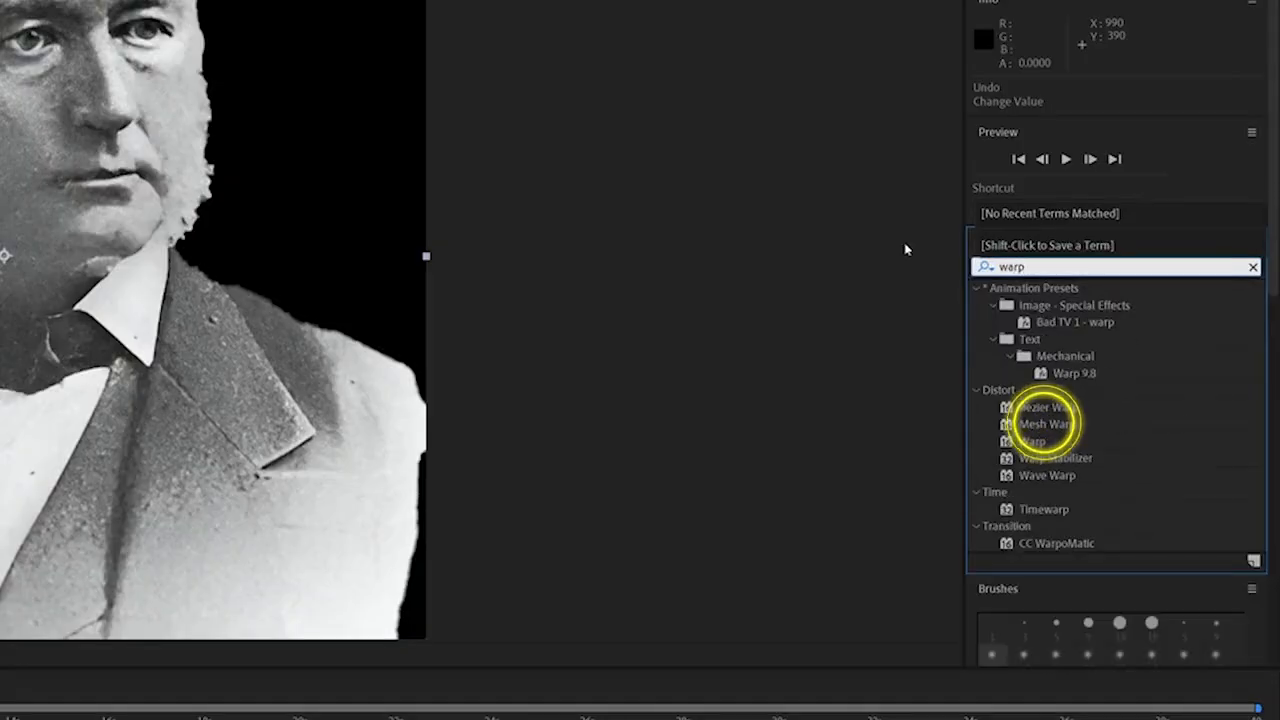
drag(255, 229, 255, 229)
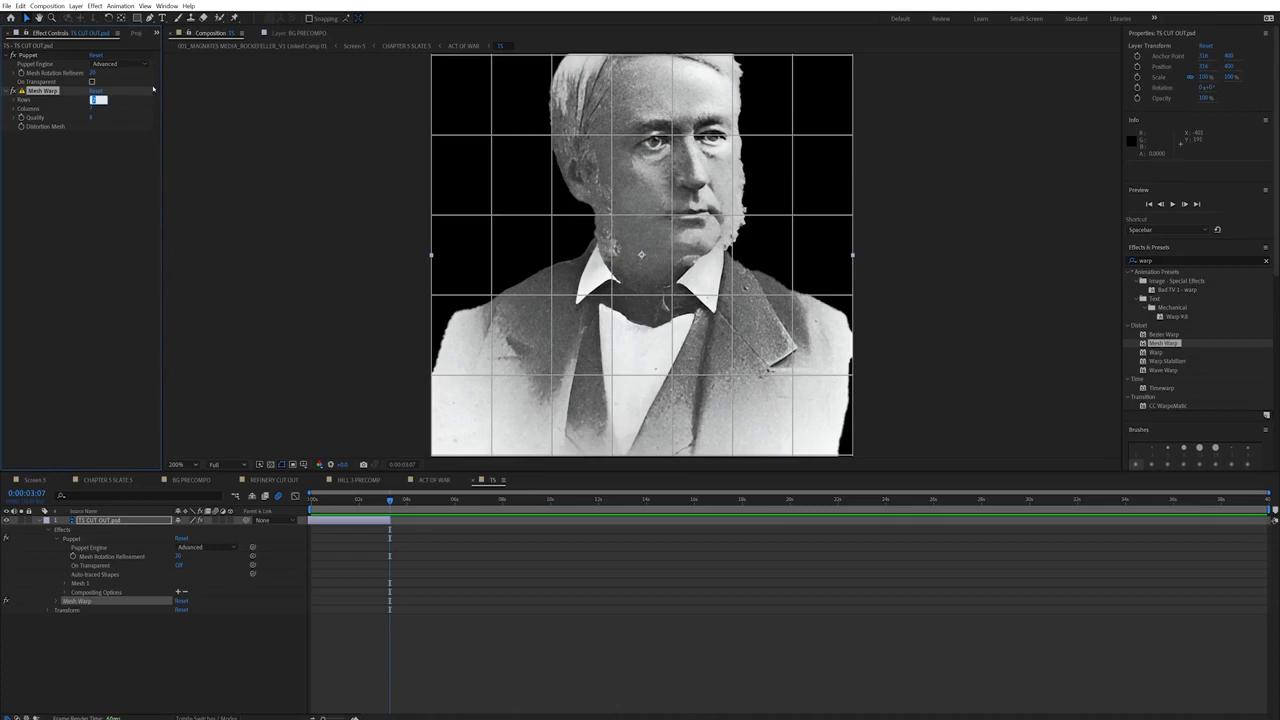
key(Tab)
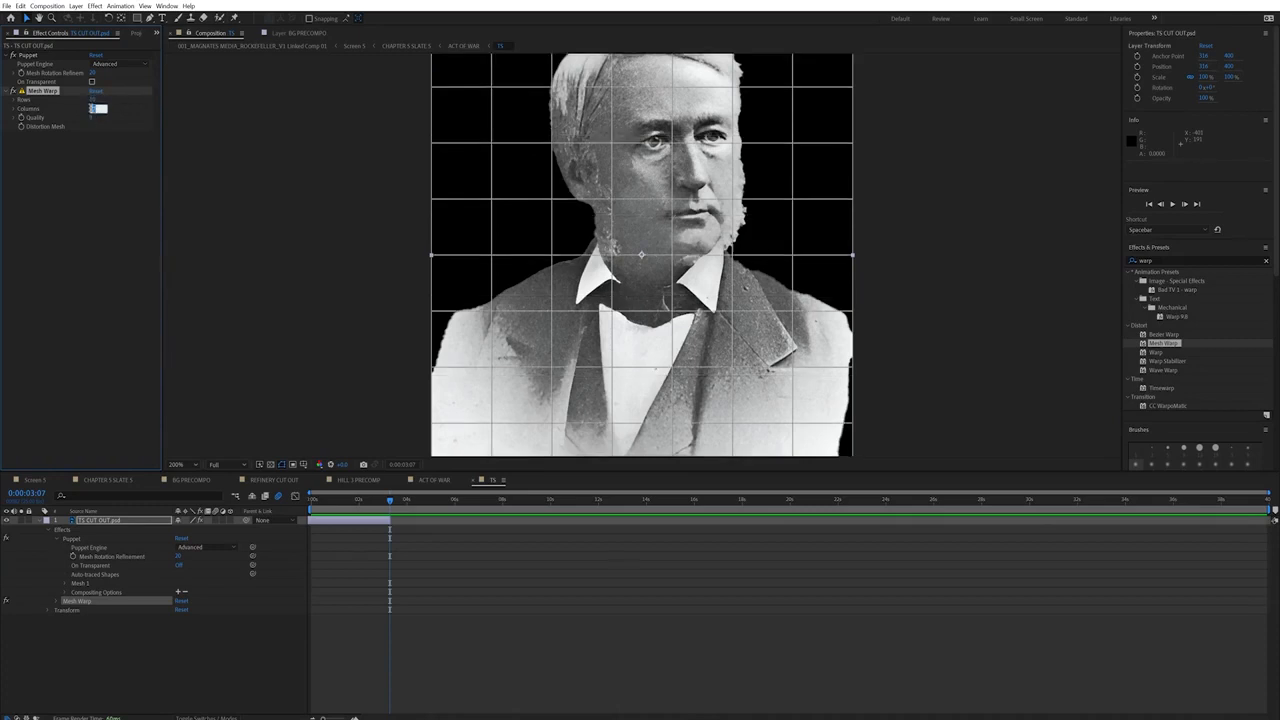
key(Return)
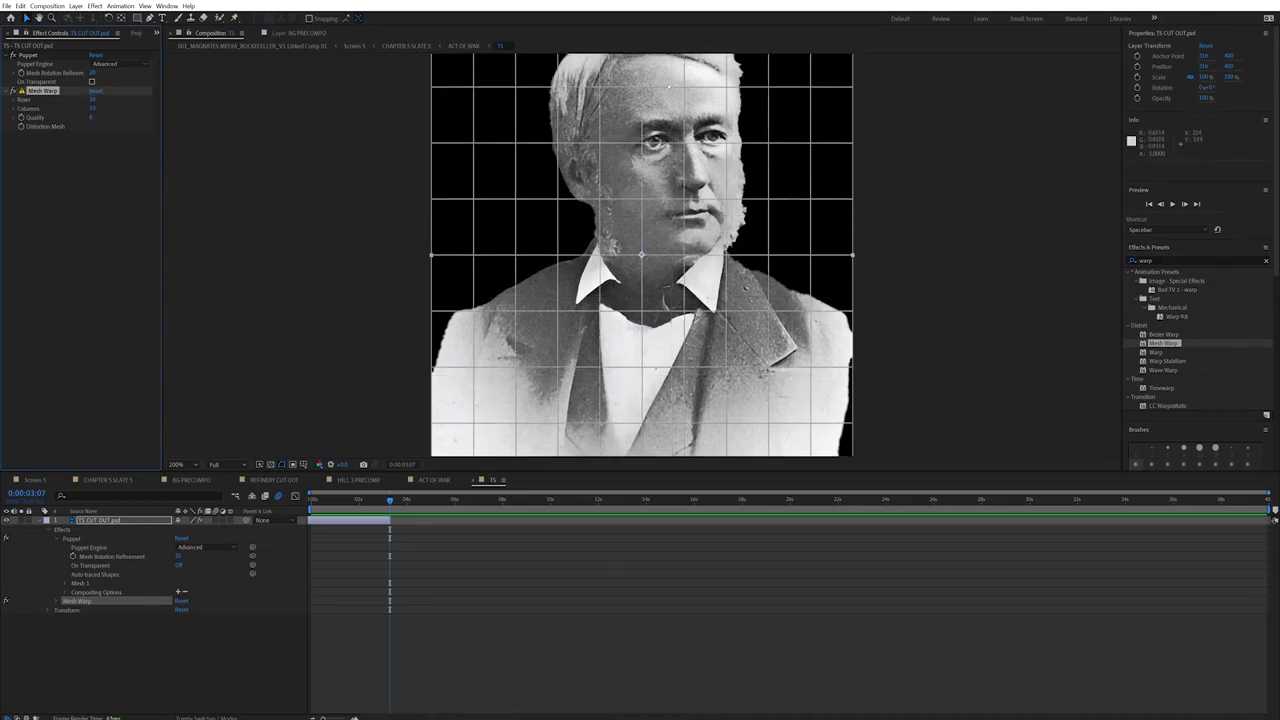
Step: Try the grid on the face and refine Mesh Warp to 20 rows and 9 columns
drag(684, 149, 642, 148)
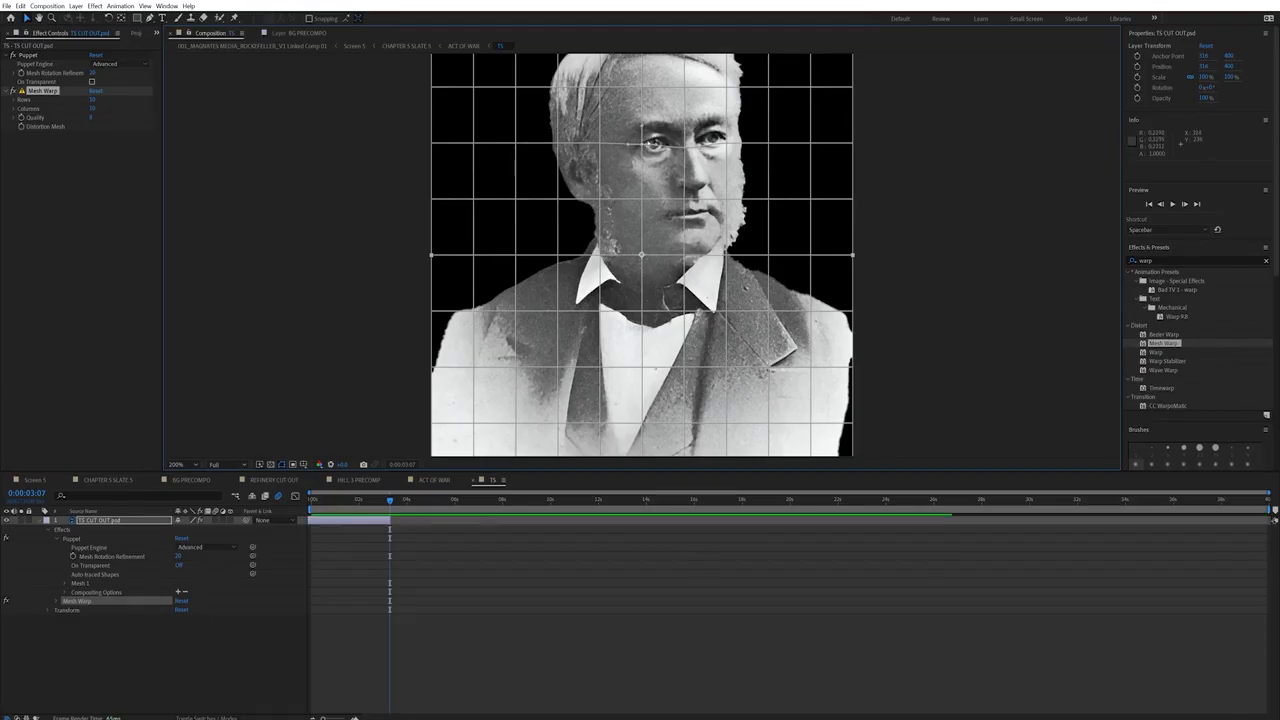
click(93, 100)
text(20)
key(Return)
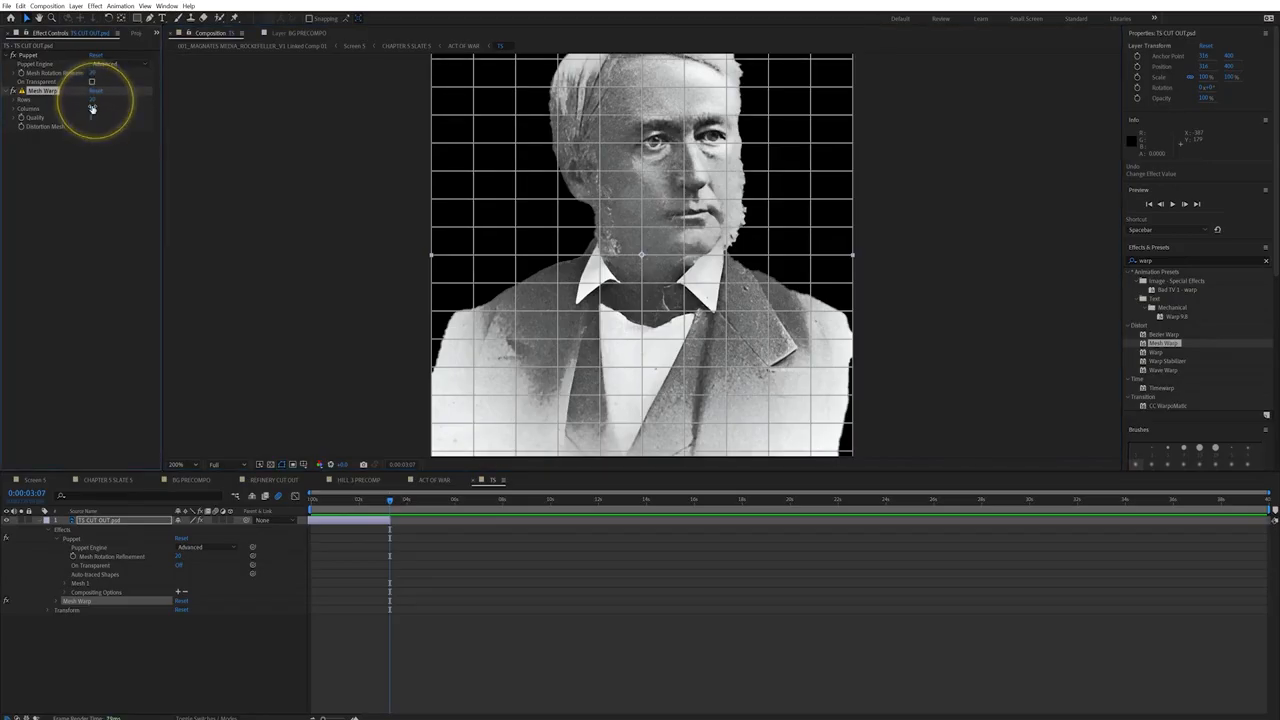
text(1)
key(Return)
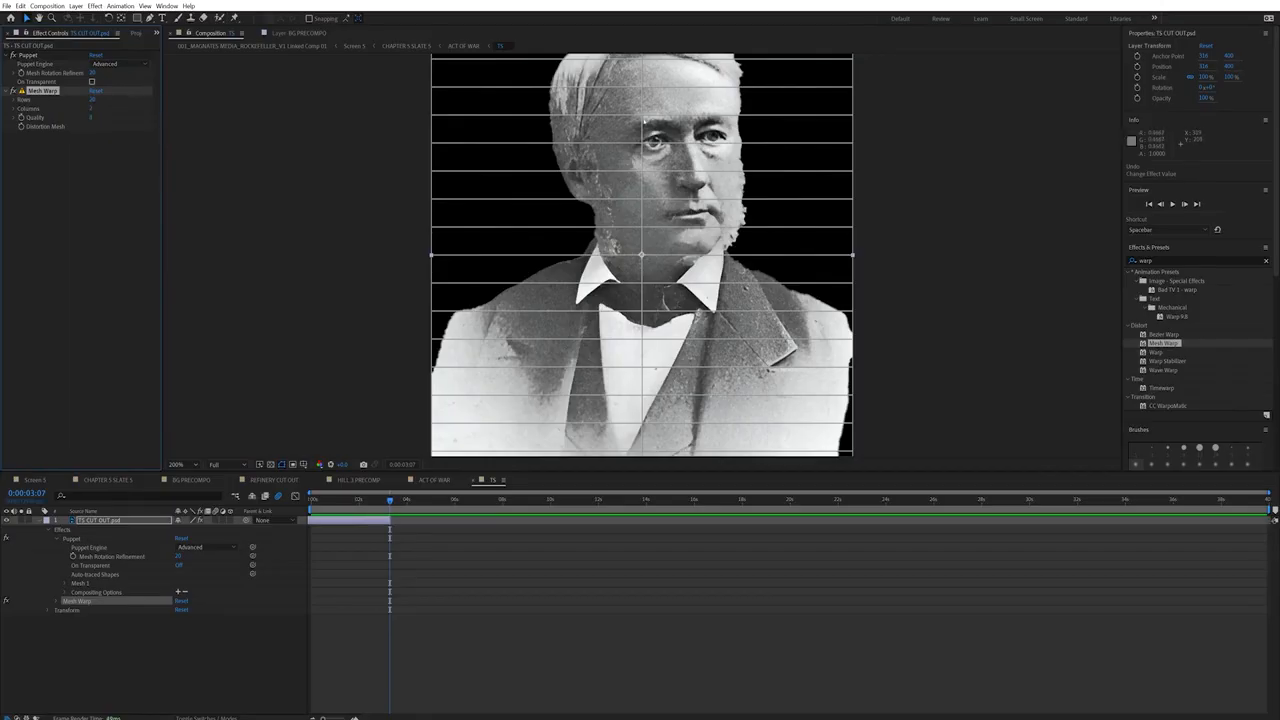
text(3)
key(Return)
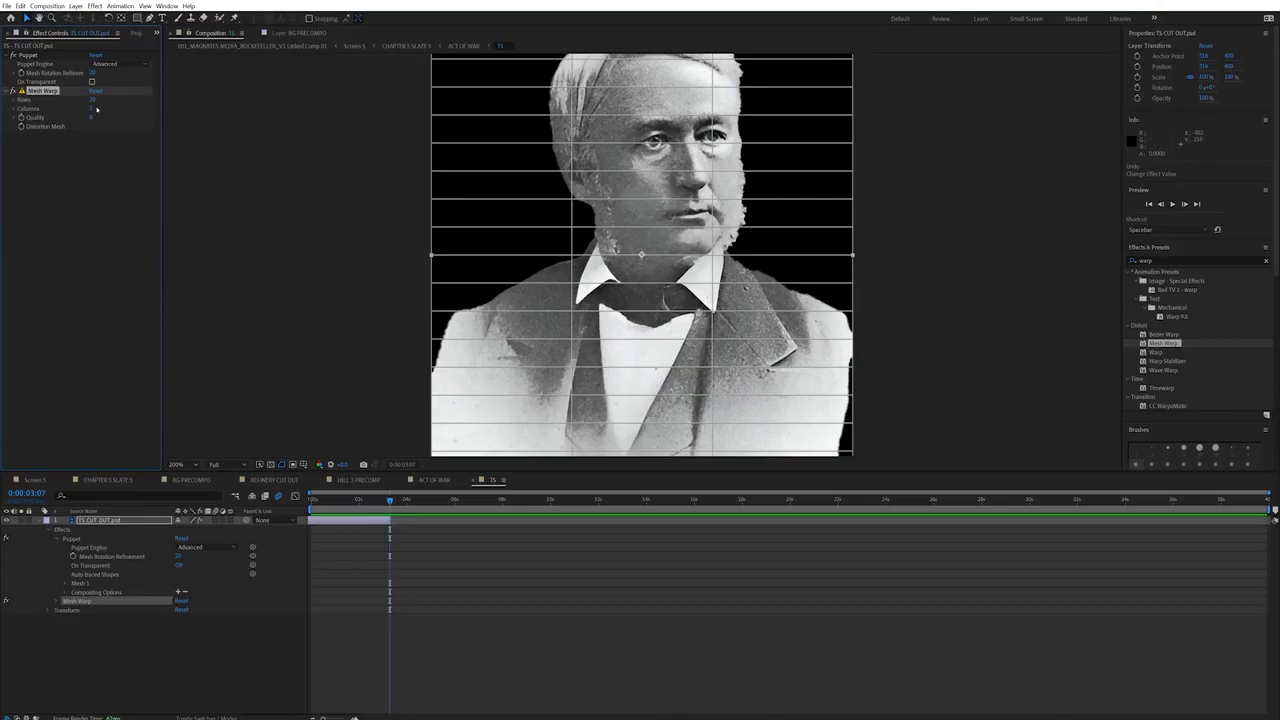
drag(92, 108, 94, 108)
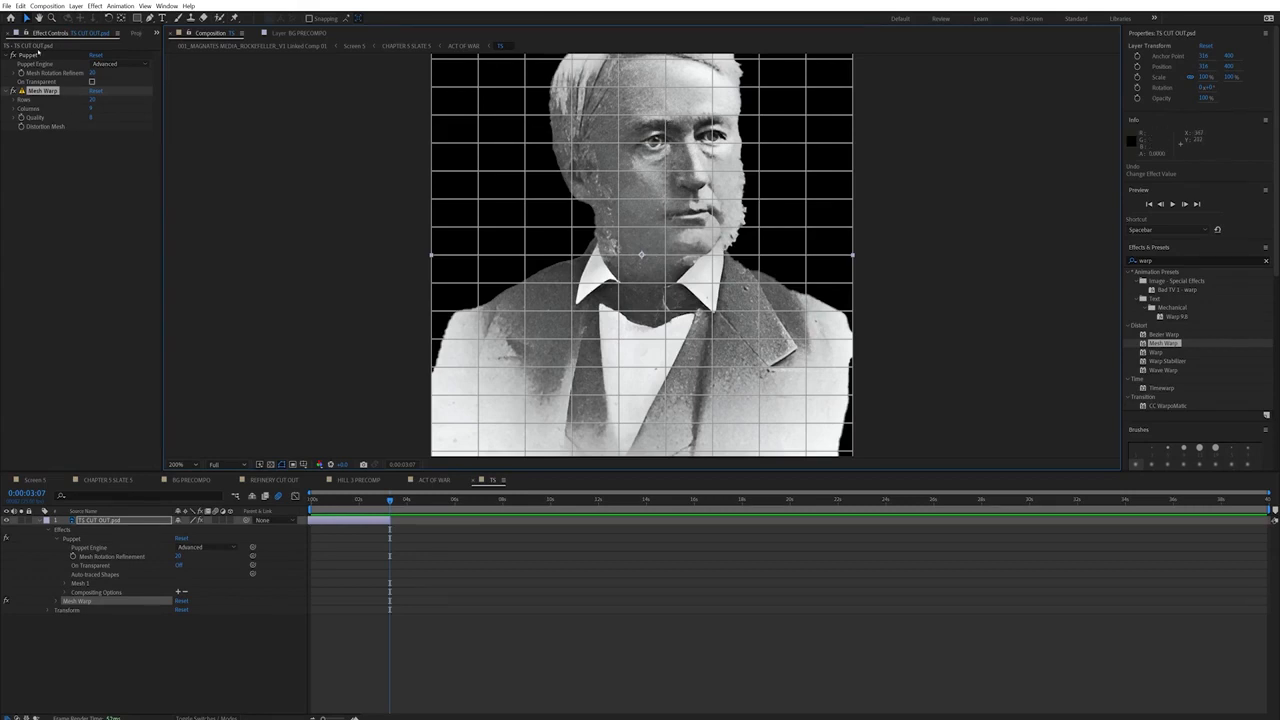
Step: Remove the Puppet effect and keyframe Mesh Warp's Distortion Mesh at the start and at 0:00:03:06
click(30, 55)
drag(354, 499, 310, 499)
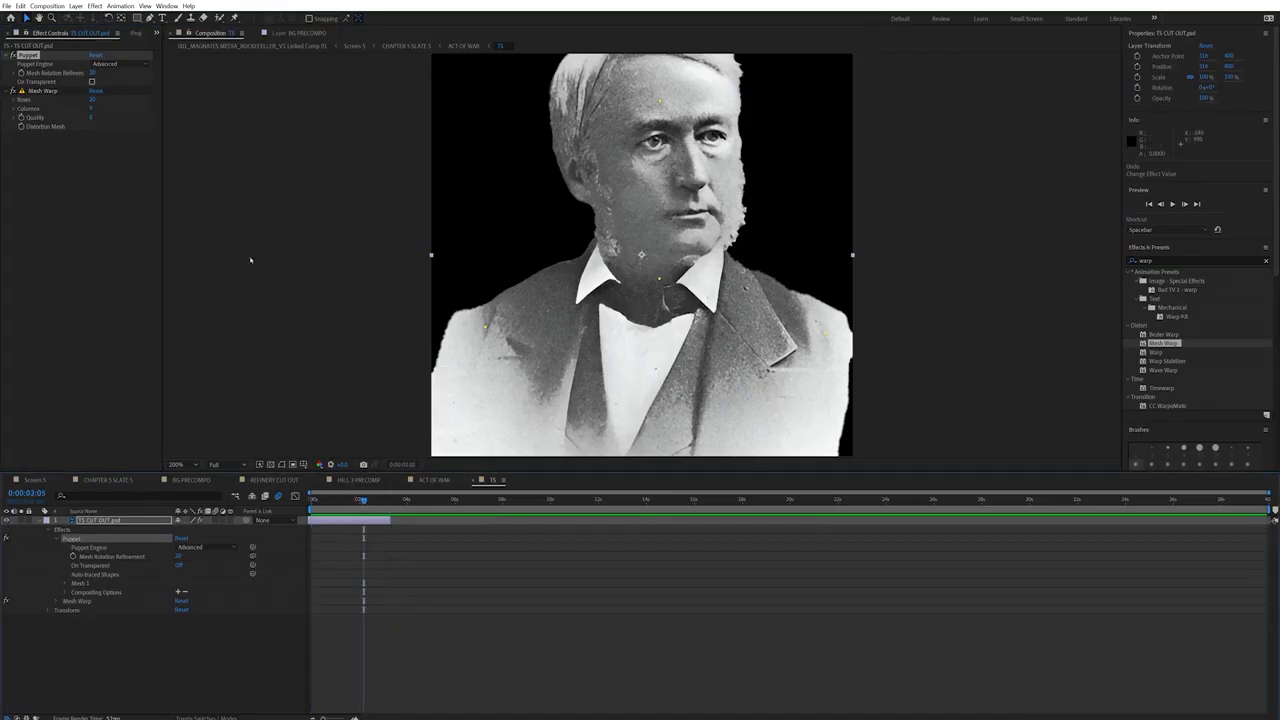
click(48, 92)
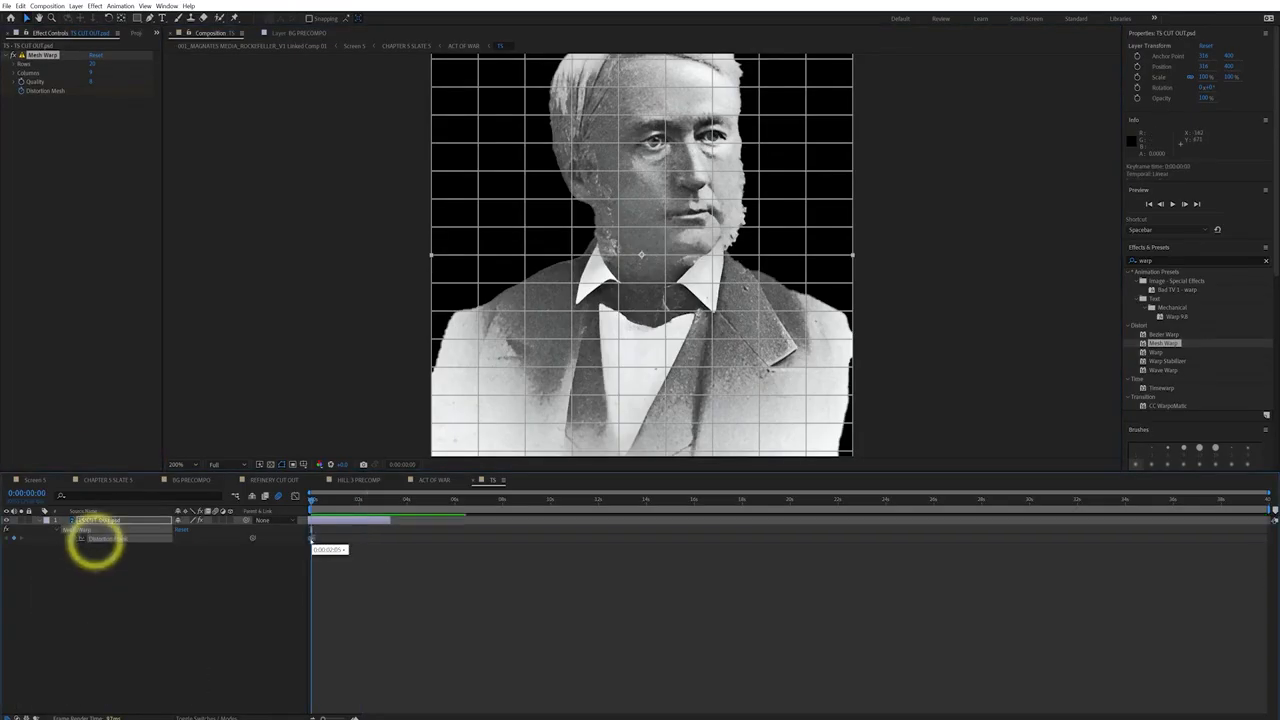
click(94, 539)
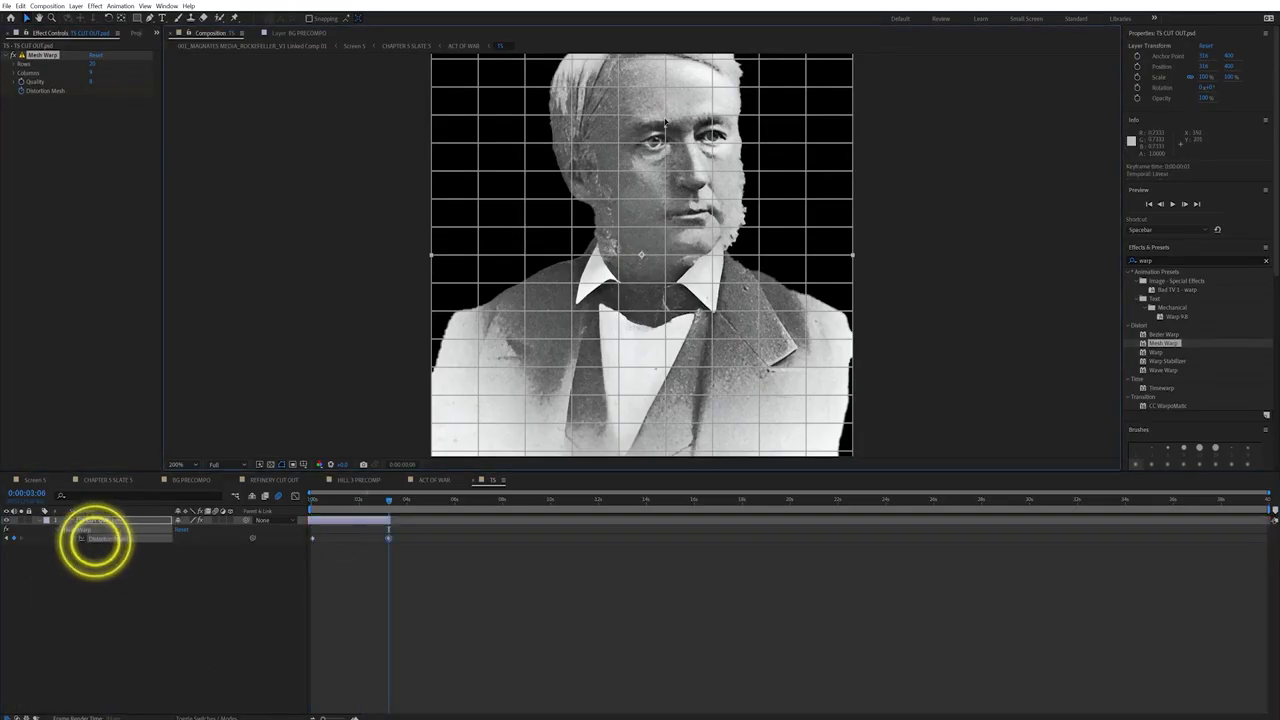
drag(389, 500, 277, 514)
click(366, 543)
key(space)
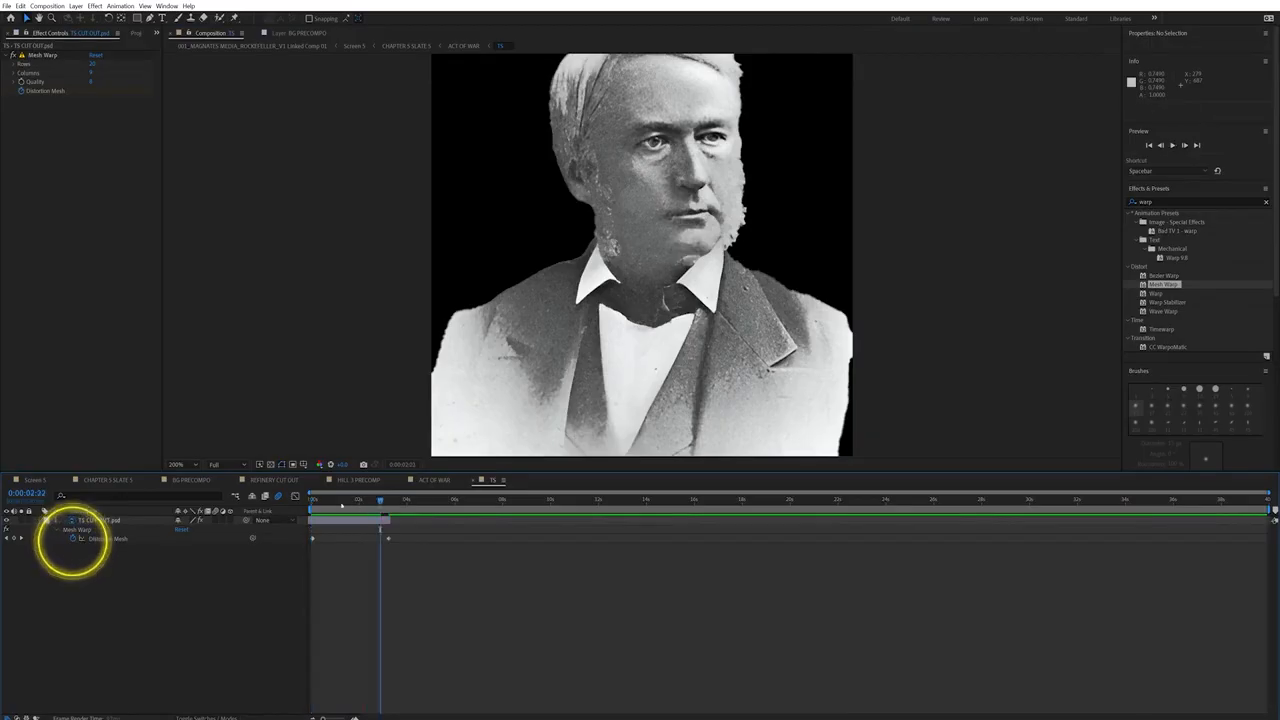
Step: Distort the mesh around the eyebrows at 0:00:03:06 to make the portrait frown, and preview the animation
click(661, 130)
drag(661, 130, 668, 129)
key(space)
key(space)
key(=)
key(=)
key(=)
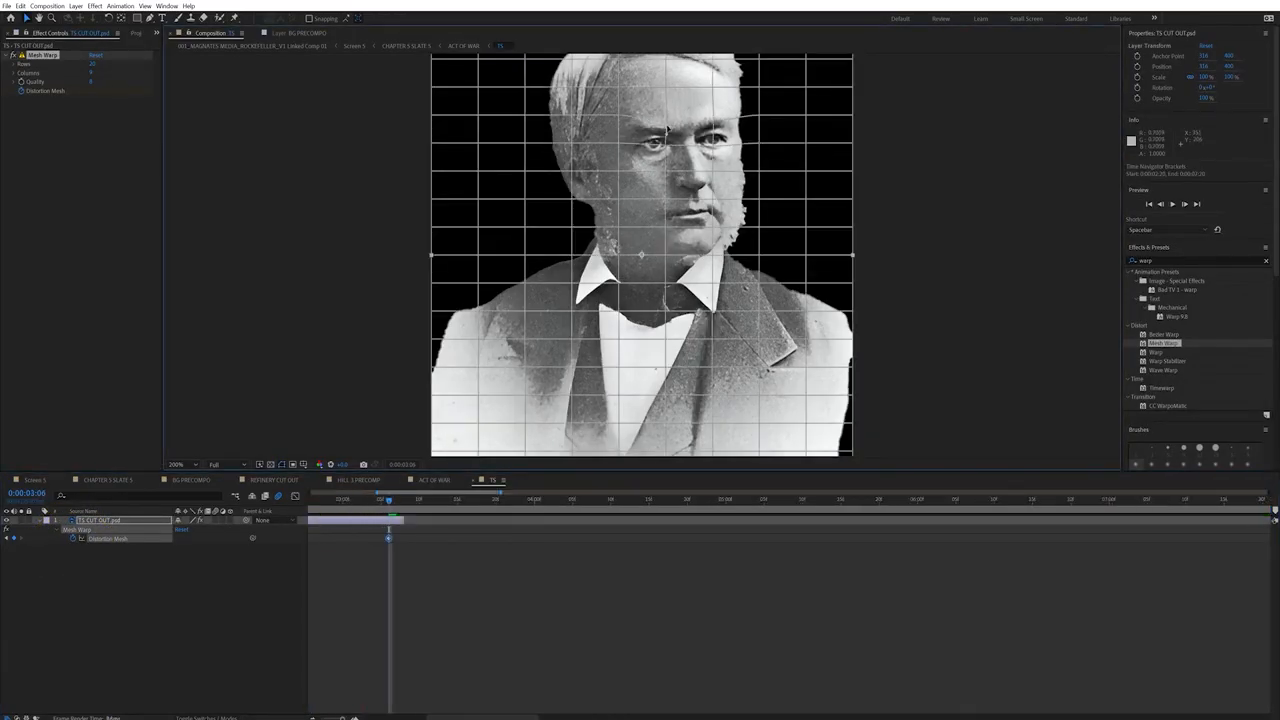
drag(389, 500, 300, 503)
click(480, 550)
key(space)
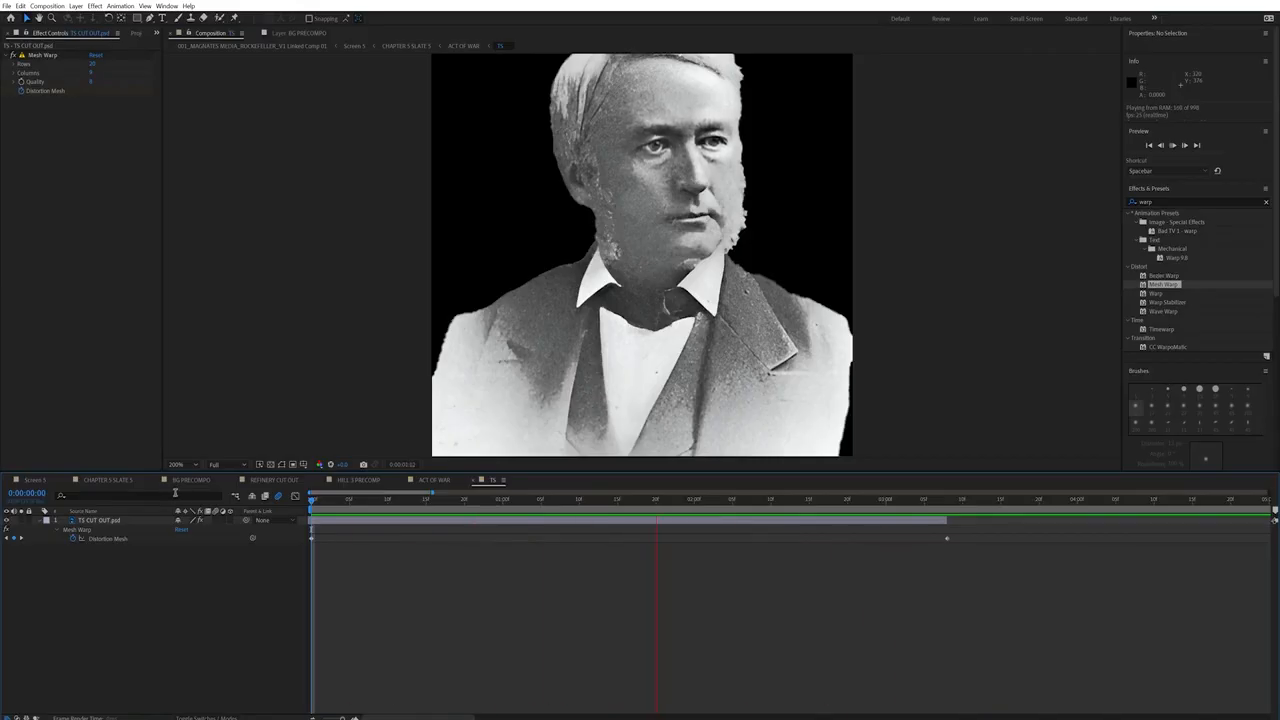
Step: Move the final Distortion Mesh keyframe to about 0:00:02:04, ease it and preview the frown from the start
drag(947, 539, 725, 539)
key(k)
click(427, 598)
key(Home)
key(space)
click(150, 521)
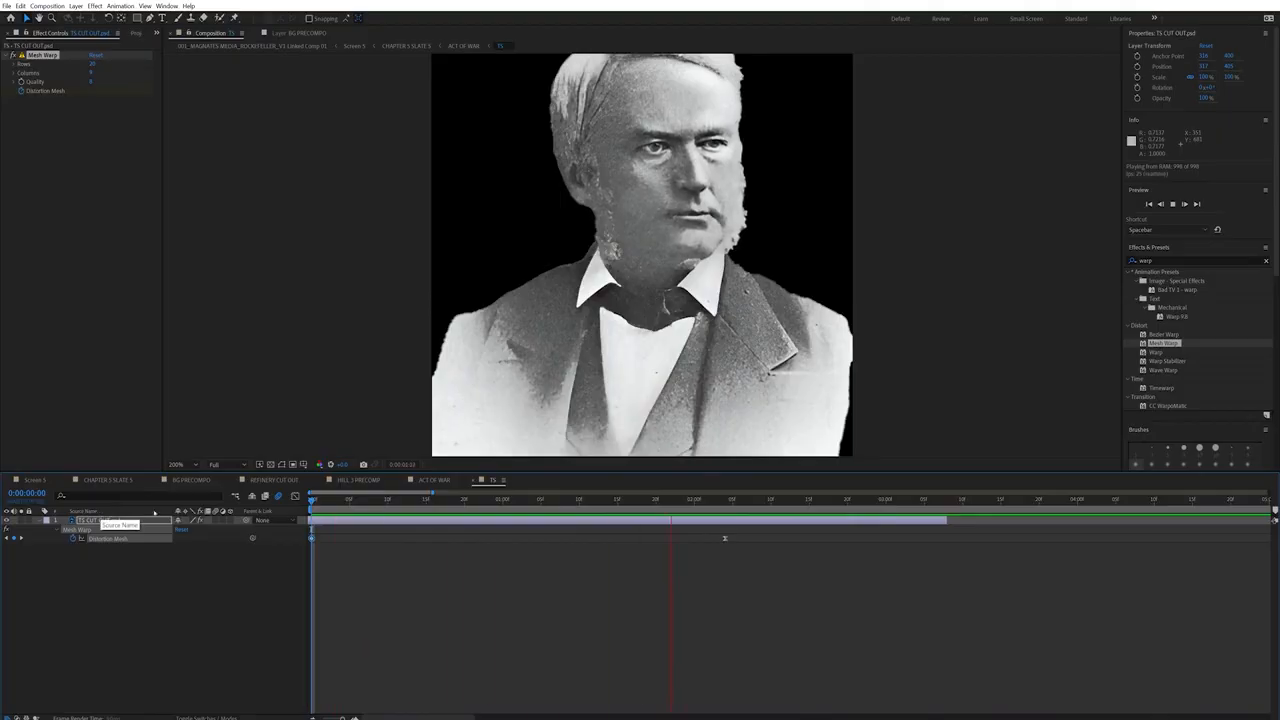
Step: Pre-compose the TS CUT OUT.psd layer as TS PRE PRECOMP
key(space)
right_click(119, 517)
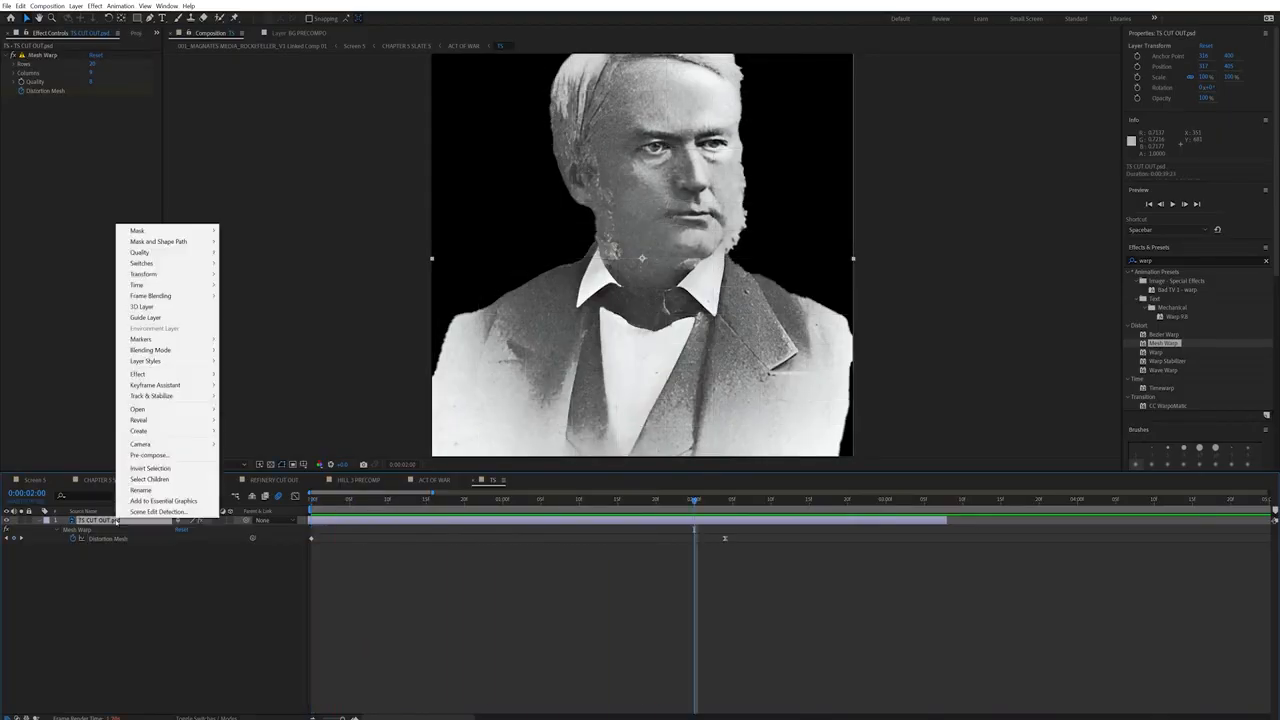
click(149, 457)
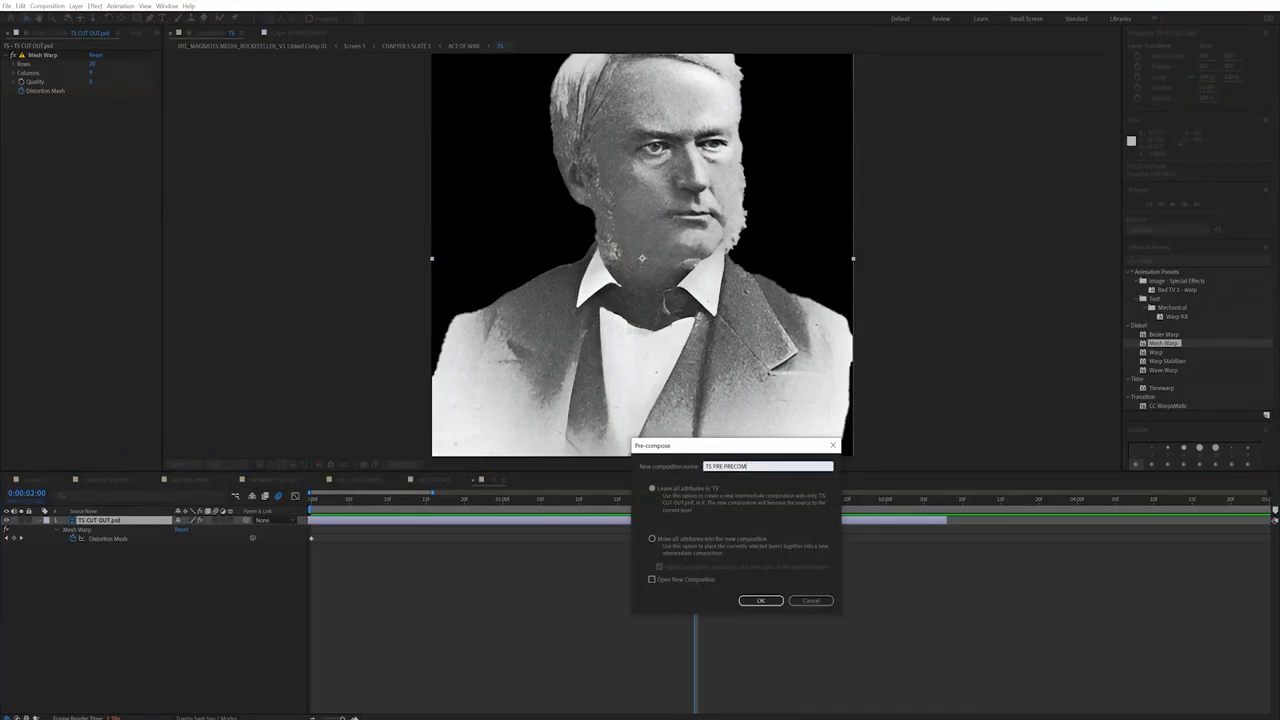
text(TS PRE PRECOMP)
key(Return)
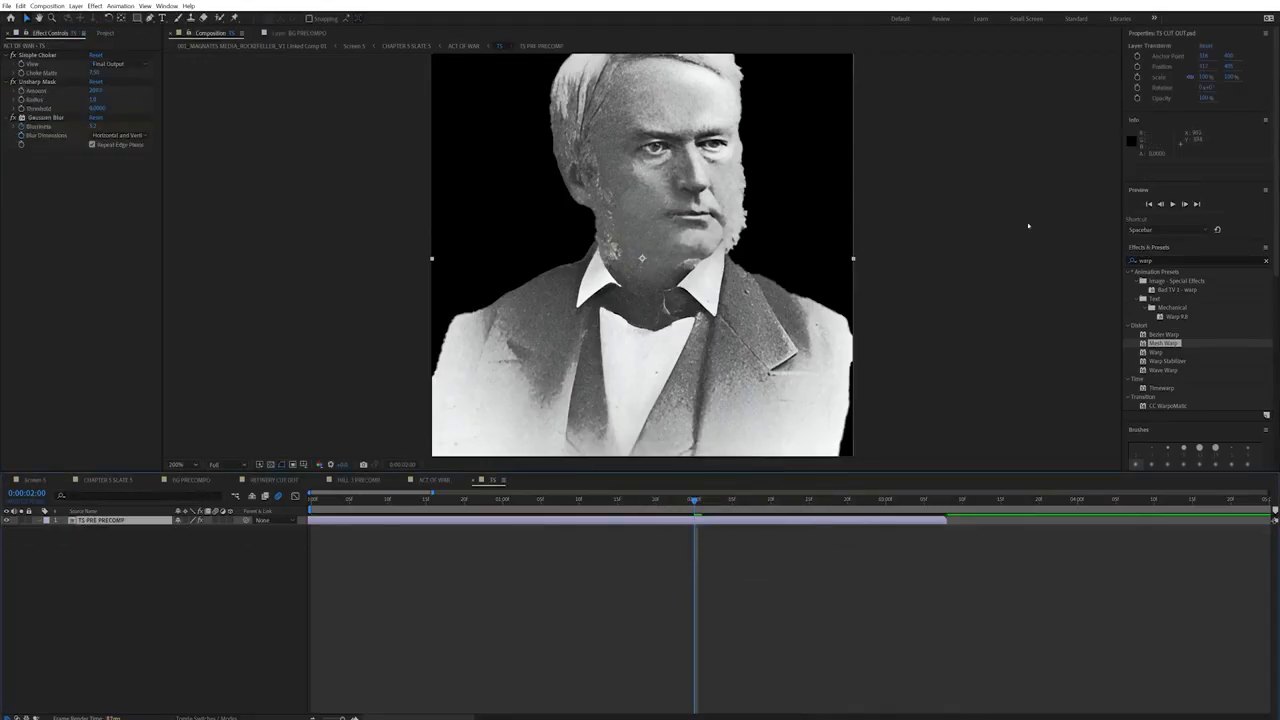
Step: Pre-compose TS CUT OUT.psd under its default name and place puppet pins on the forehead, neck and both shoulders
key(slash)
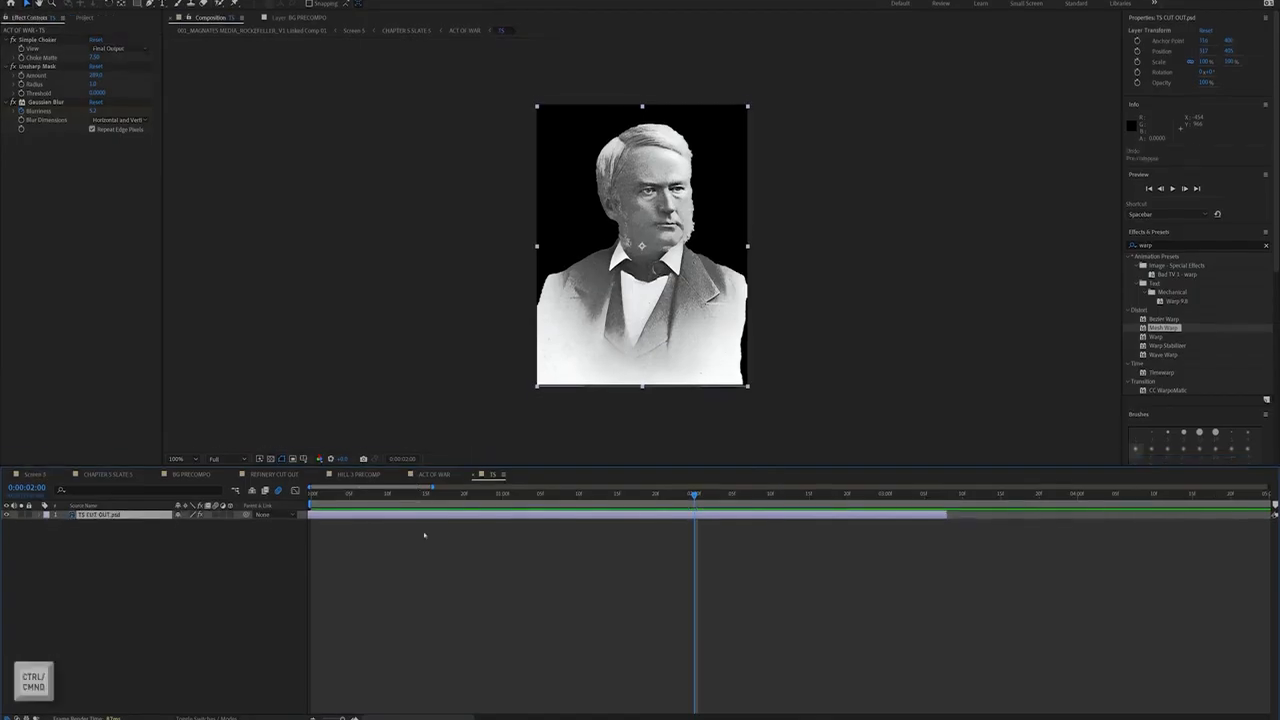
key(ctrl+p)
click(651, 259)
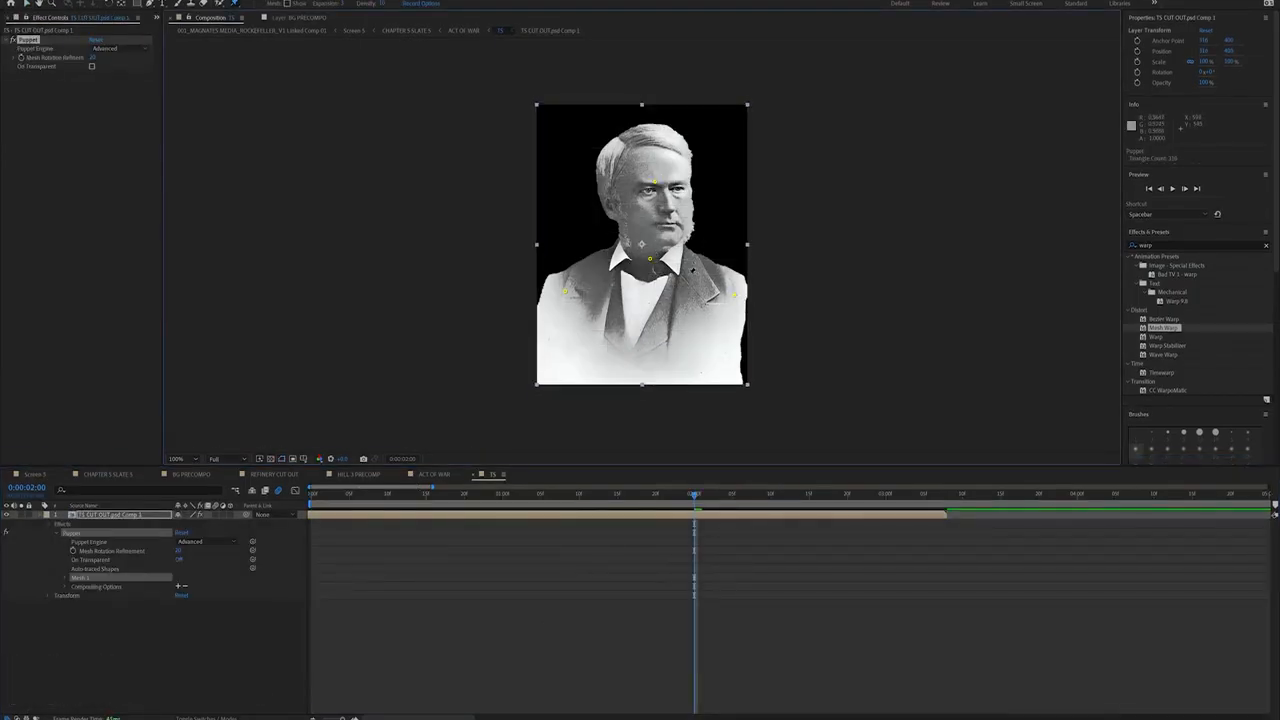
Step: Move the position keyframes of all four puppet pins to about 0:00:02:06
key(u)
key(Home)
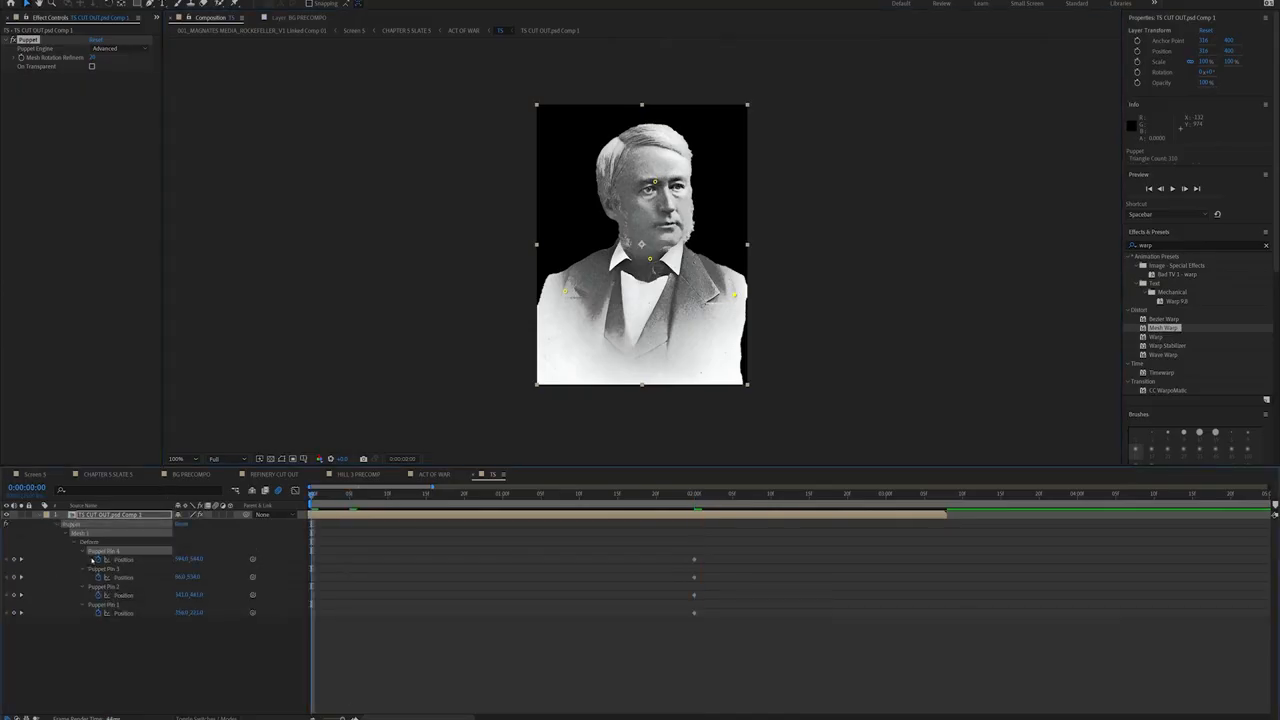
drag(684, 546, 730, 678)
drag(694, 559, 312, 560)
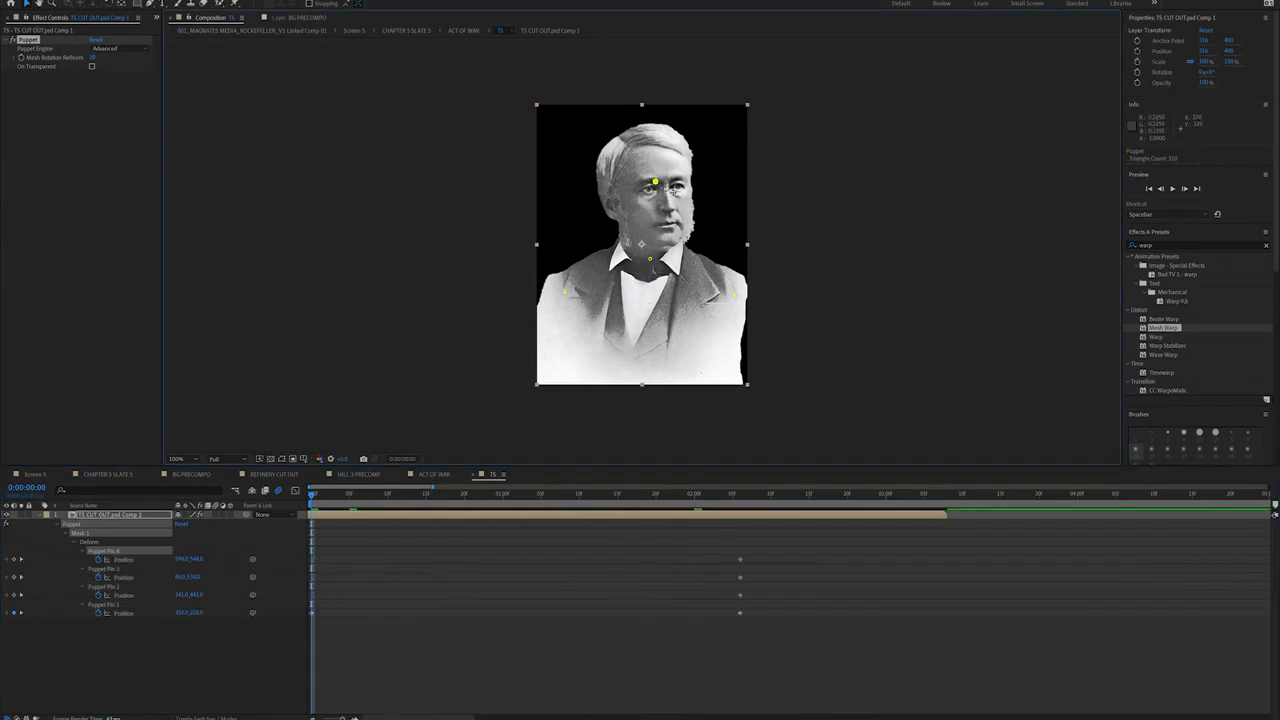
Step: Shift the forehead pin slightly to the right at 0:00:00:00 and preview the head movement
drag(655, 182, 666, 182)
key(space)
key(space)
drag(863, 494, 300, 496)
key(space)
key(space)
drag(657, 494, 222, 537)
Step: Shift the pin on the image's left shoulder outward and down at 0:00:00:00, and preview
mouse_move(565, 293)
mouse_down()
mouse_move(553, 342)
mouse_move(548, 300)
mouse_up()
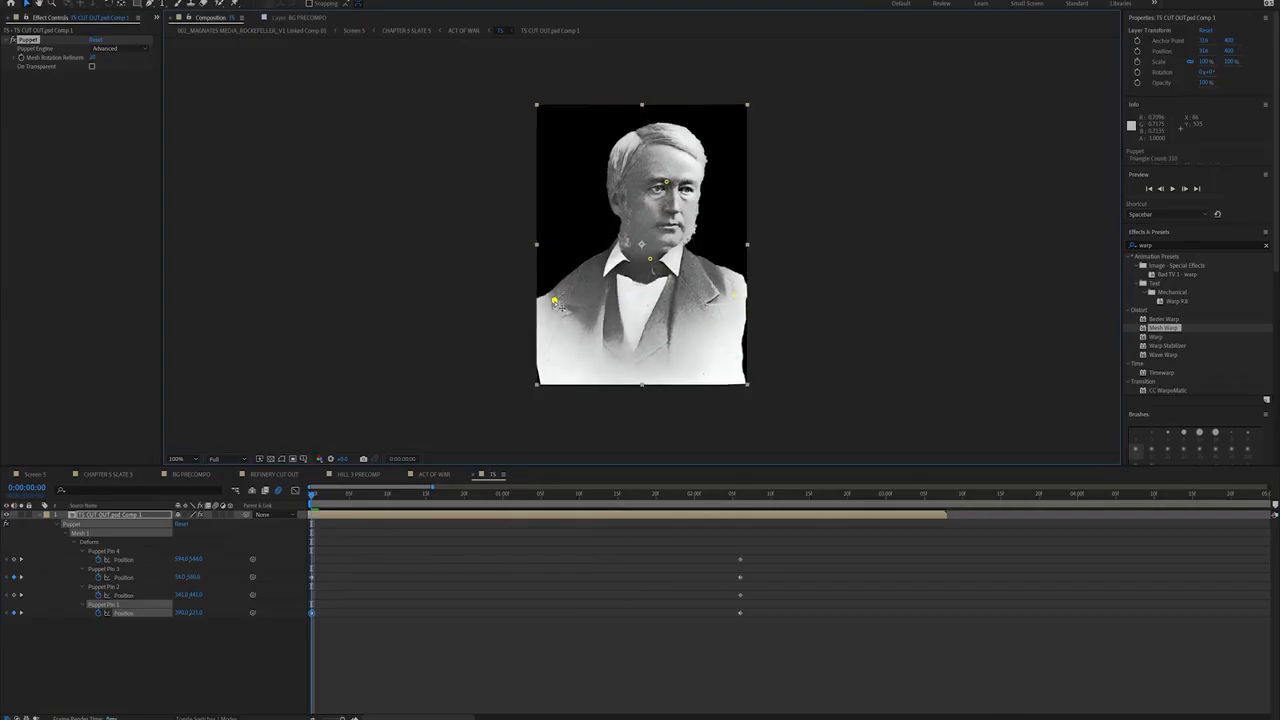
key(space)
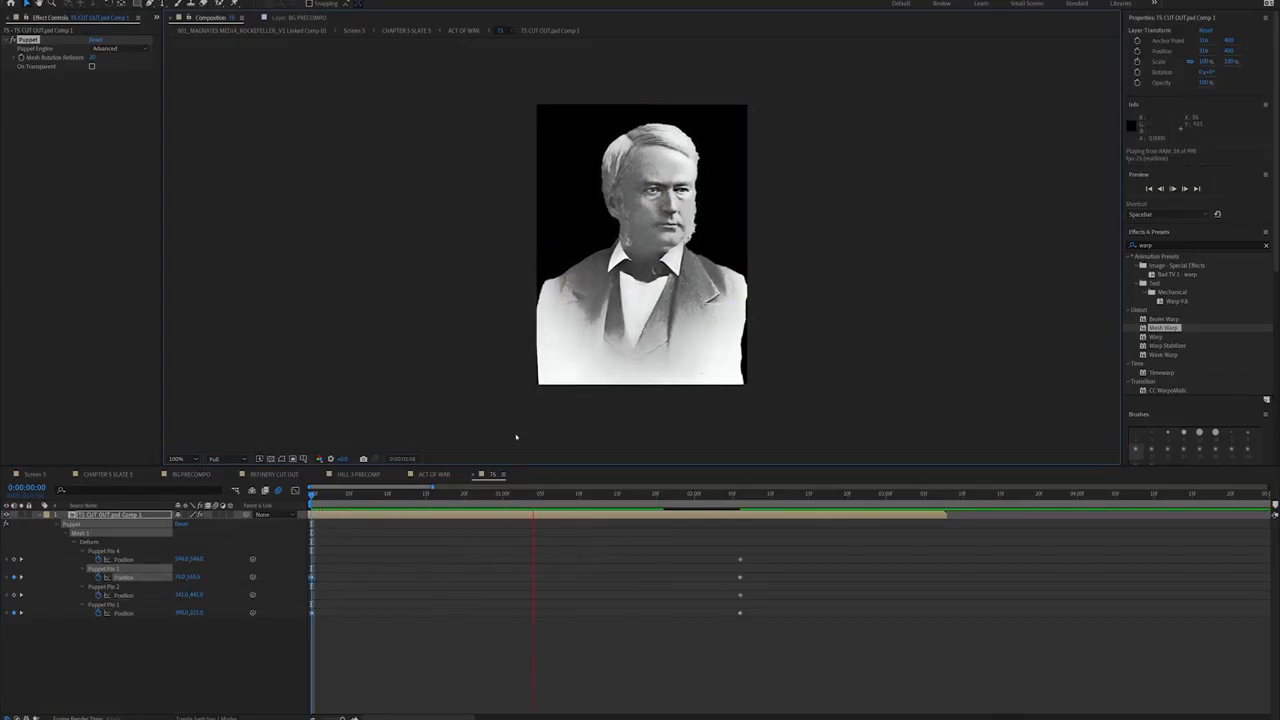
key(space)
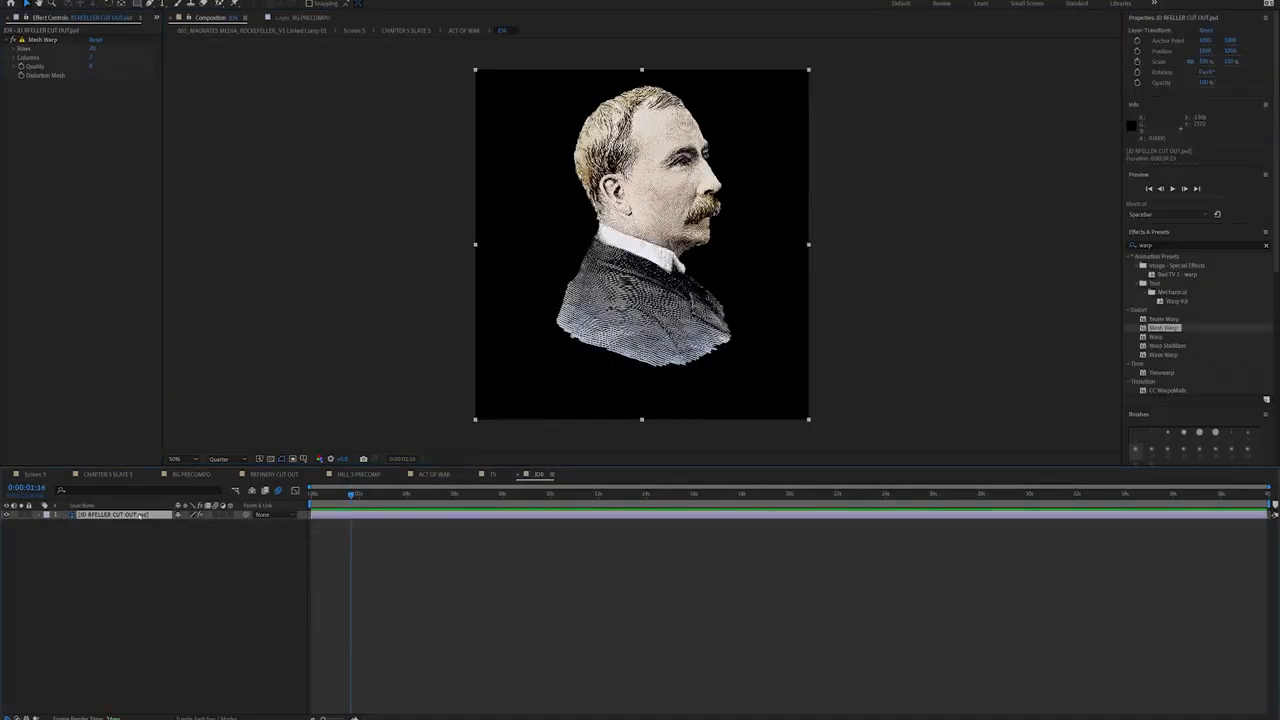
Step: In the JDR composition, use a 20-row, 15-column Mesh Warp to animate the portrait's brow and nose until 0:00:01:14
key(period)
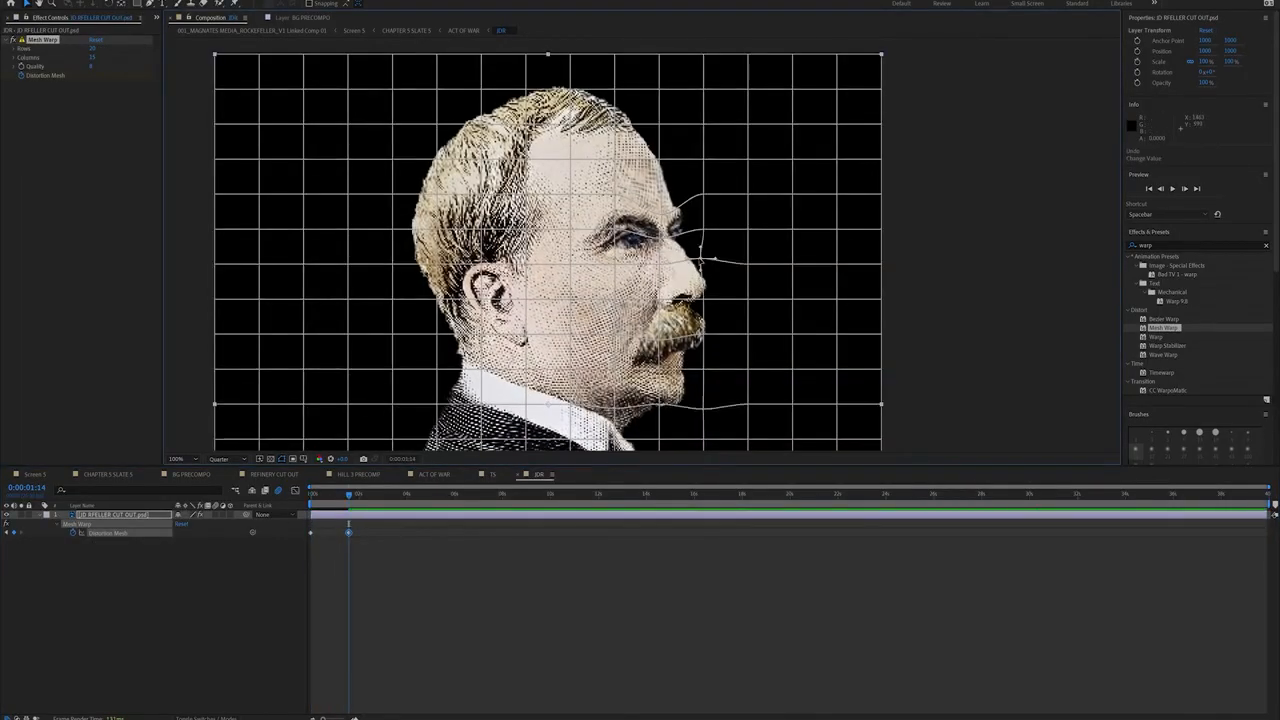
click(311, 497)
key(space)
Step: Pre-compose the JDR portrait under its default name and animate it with four puppet pins
key(ctrl+shift+c)
key(Return)
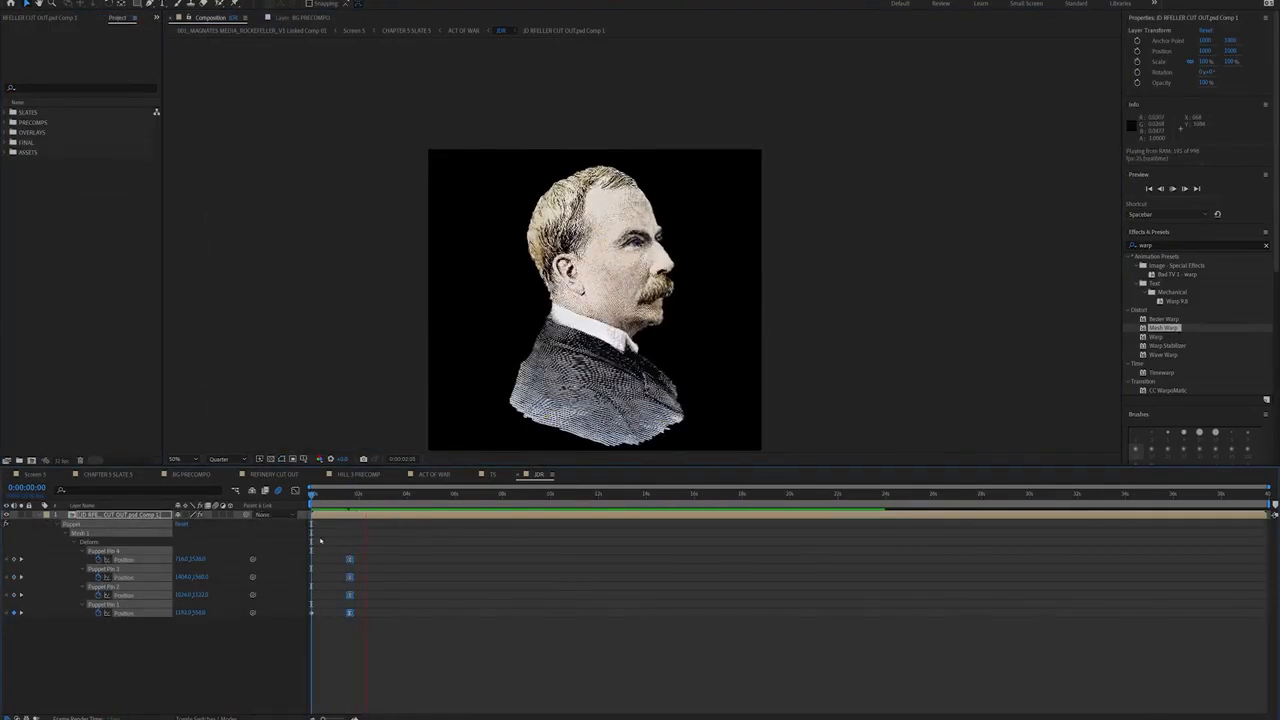
Step: Preview the warped portraits in CHAPTER 5 SLATE 5 from 0:00:29:15 and save the project
click(108, 474)
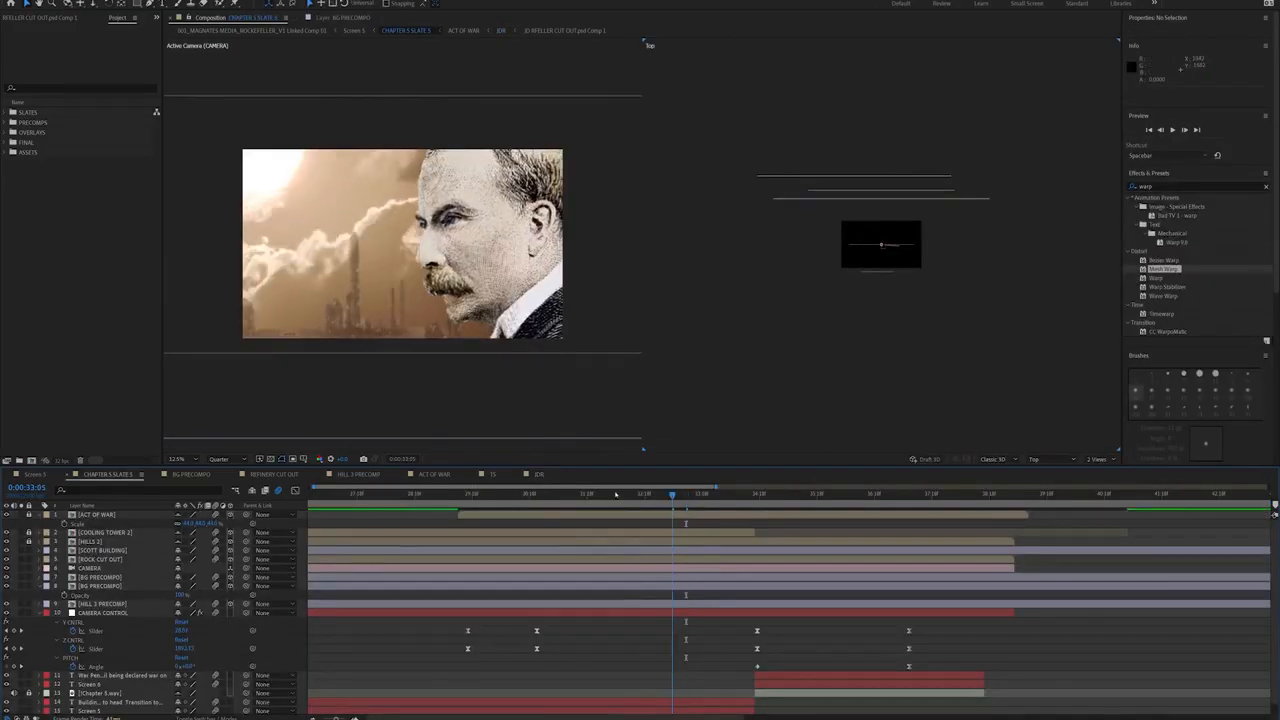
key(j)
key(j)
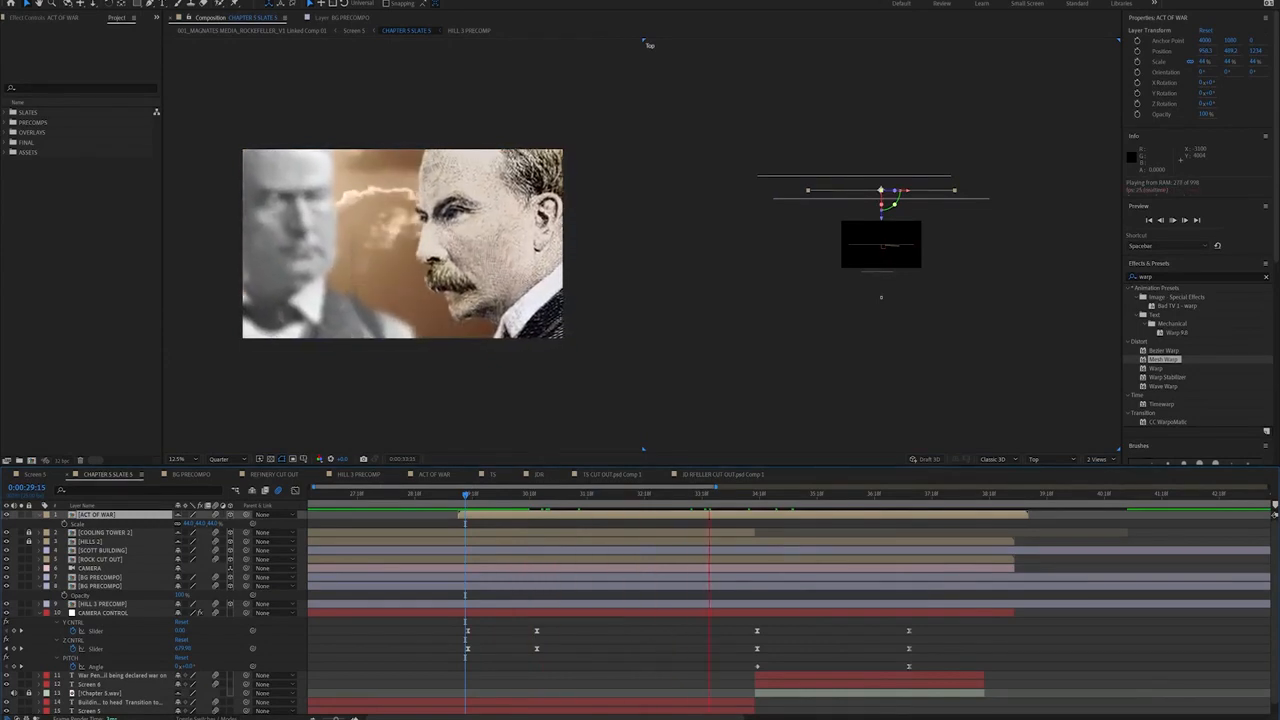
key(space)
key(ctrl+s)
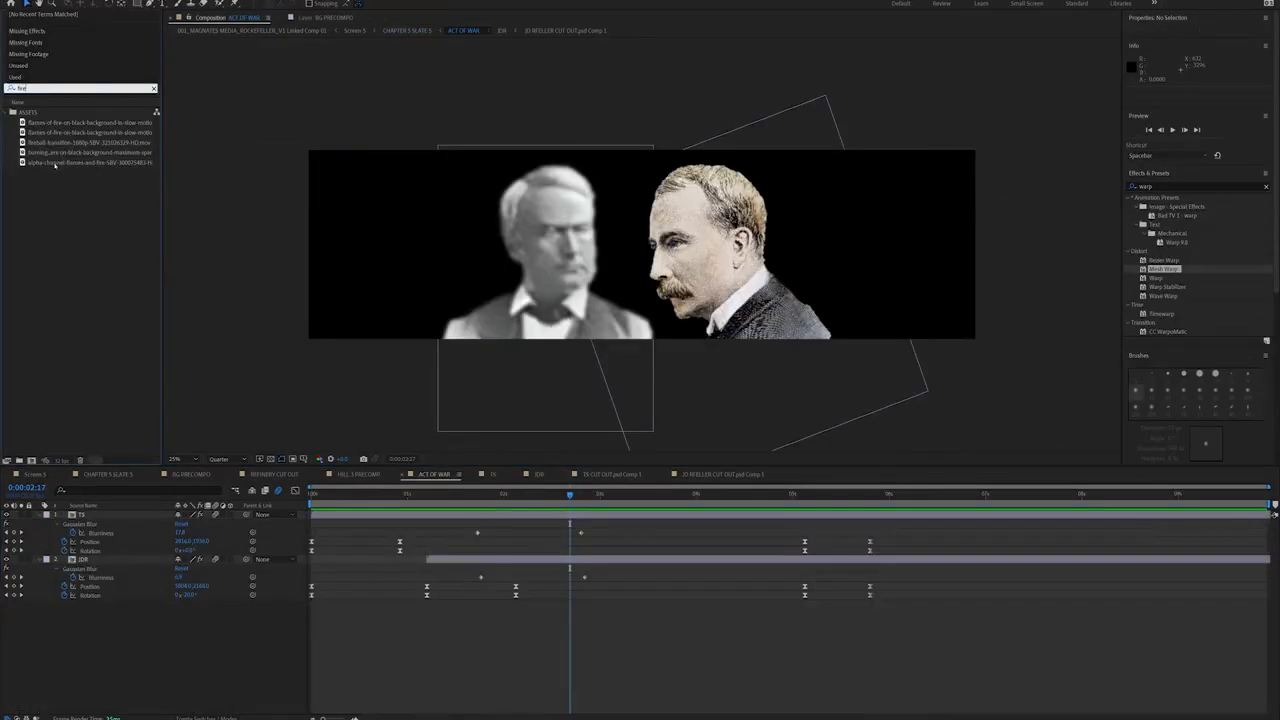
Step: Add the alpha-channel flames-and-fire clip to ACT OF WAR and enlarge it over the JDR portrait's lower part
drag(55, 166, 718, 277)
scroll(717, 277, up, 2)
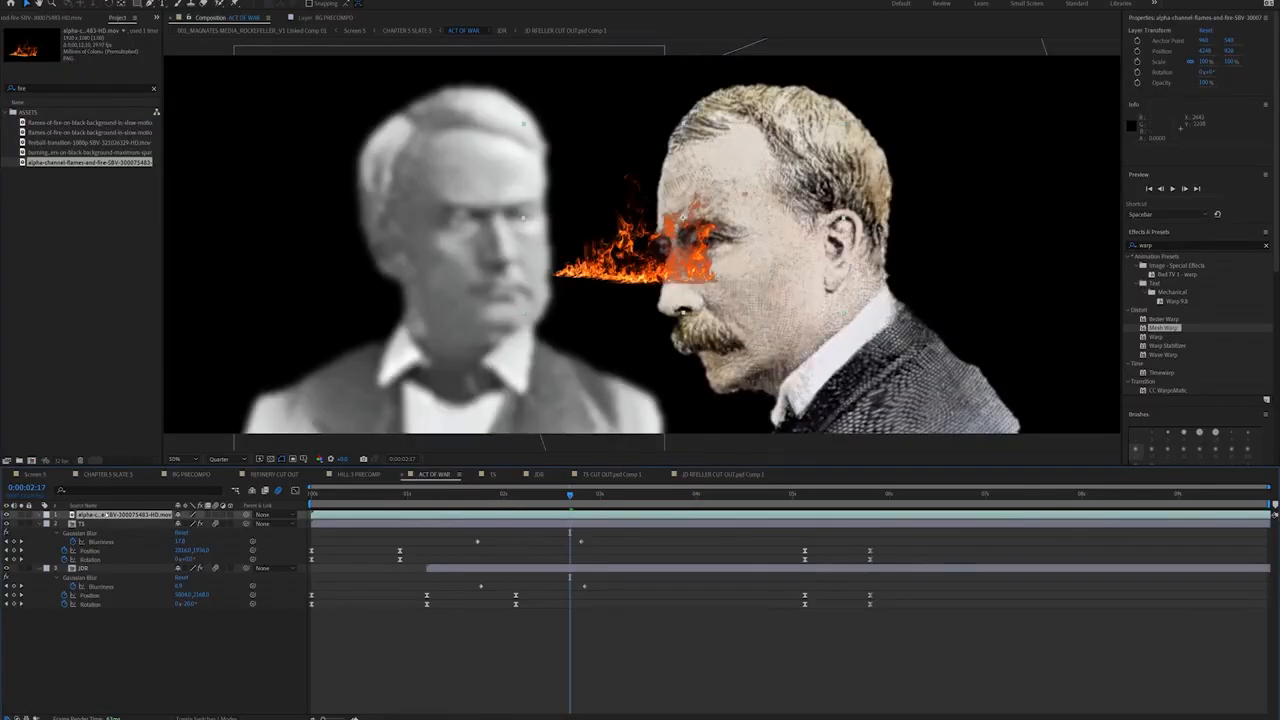
key(s)
drag(192, 524, 146, 524)
Step: Place a duplicate JDR layer above the fire clip and use it as that clip's alpha track matte
drag(92, 577, 96, 514)
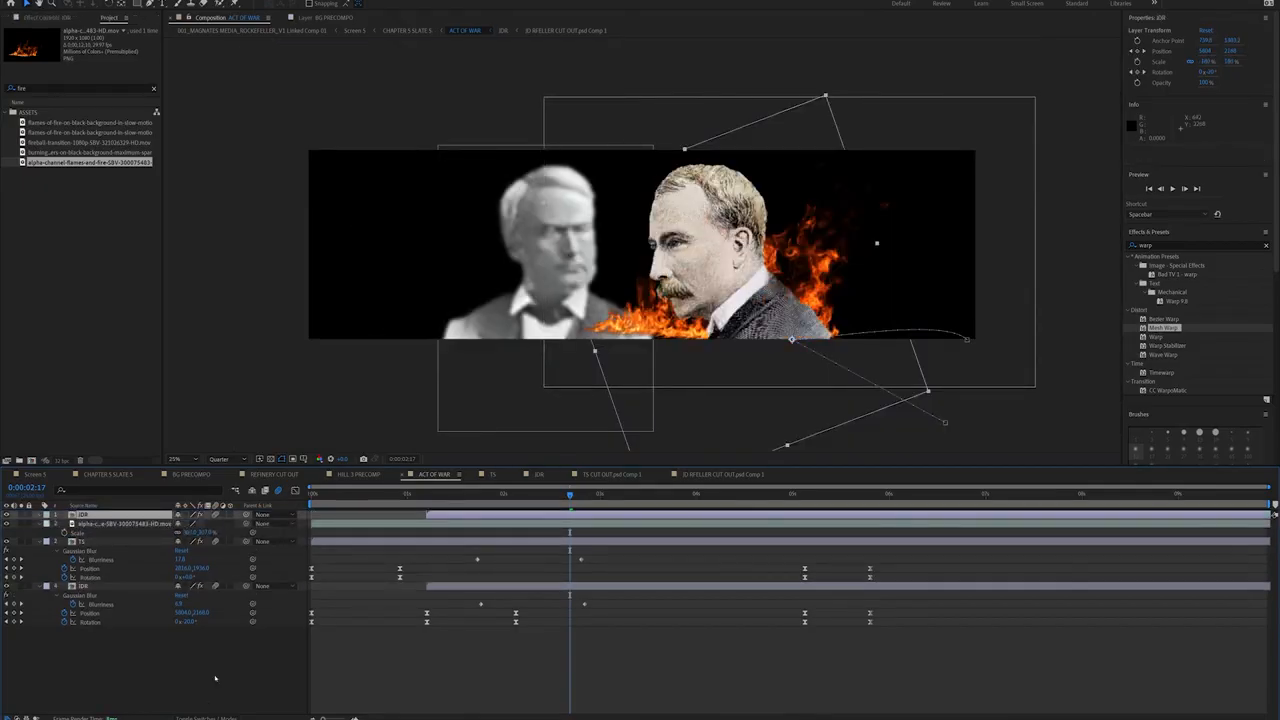
click(207, 718)
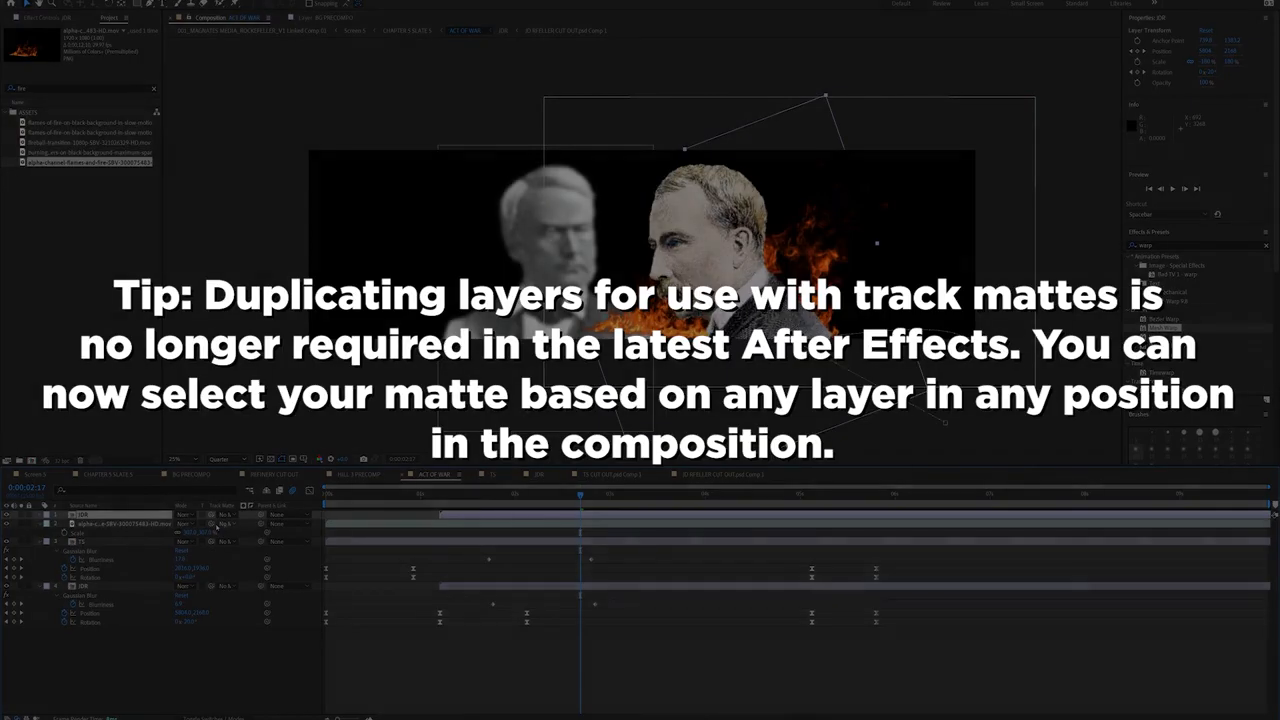
click(218, 524)
click(251, 538)
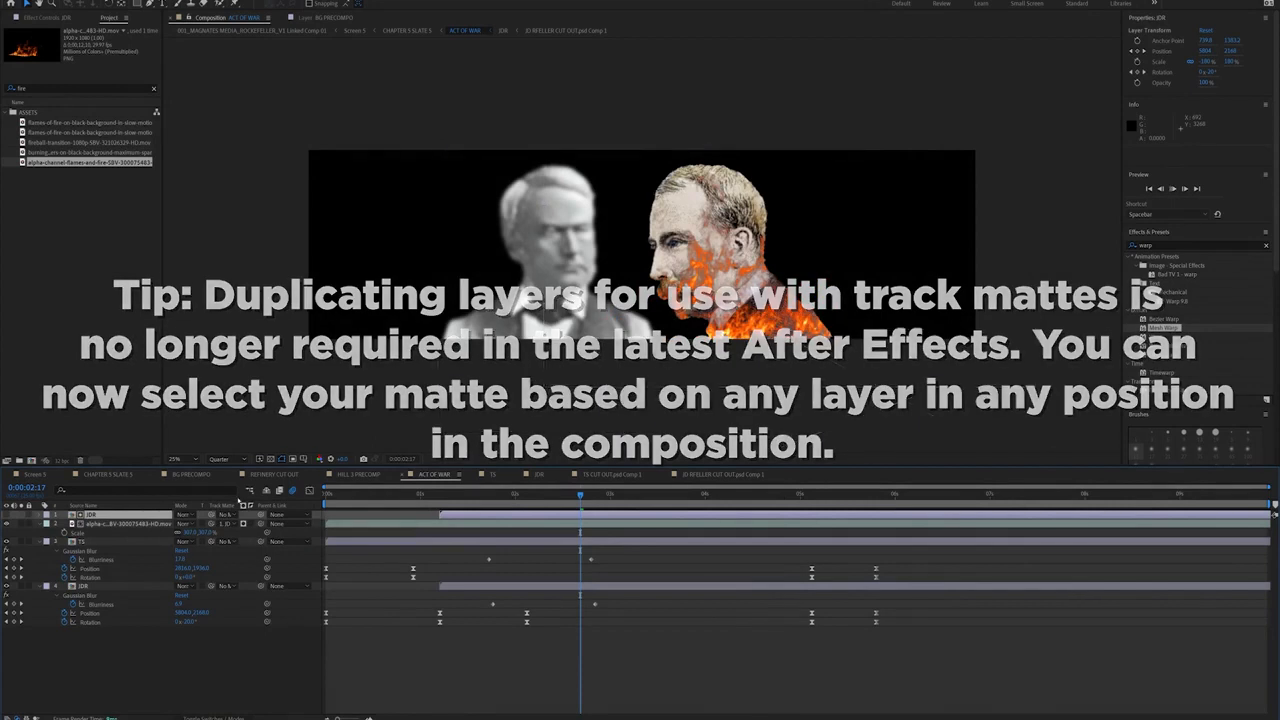
key(space)
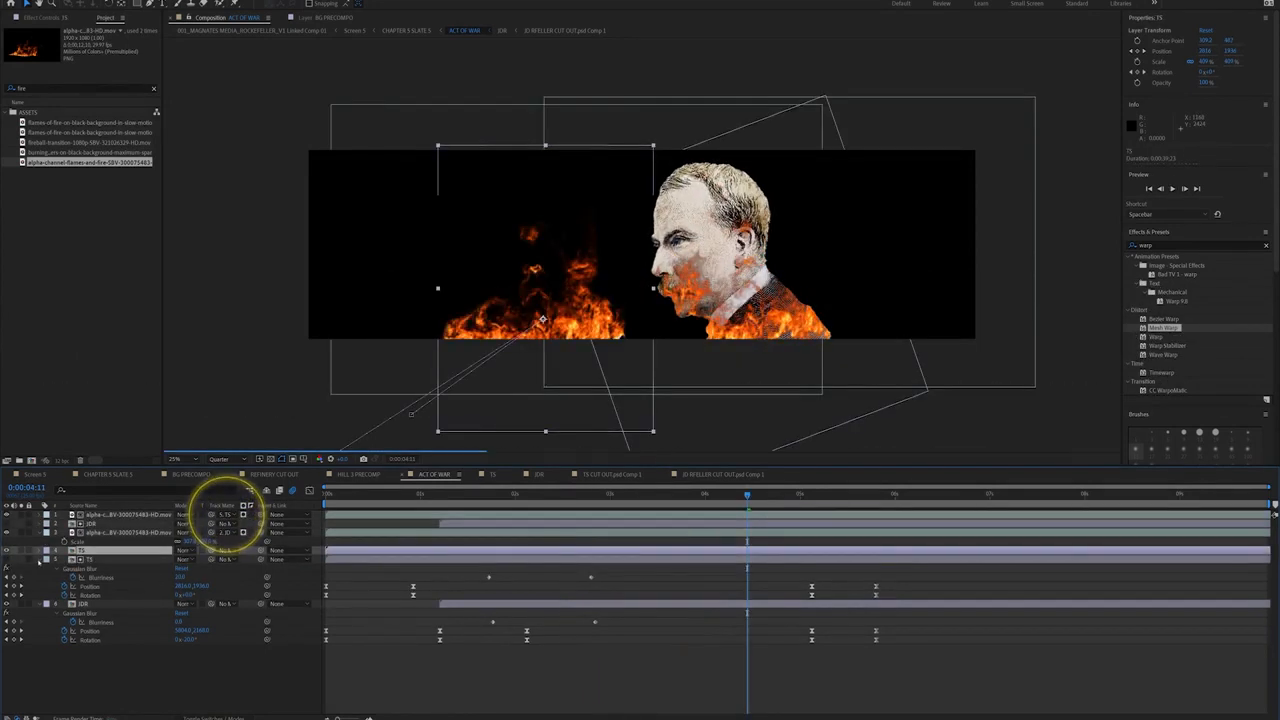
Step: Make the upper TS layer visible and preview the matted fire on both portraits
click(6, 550)
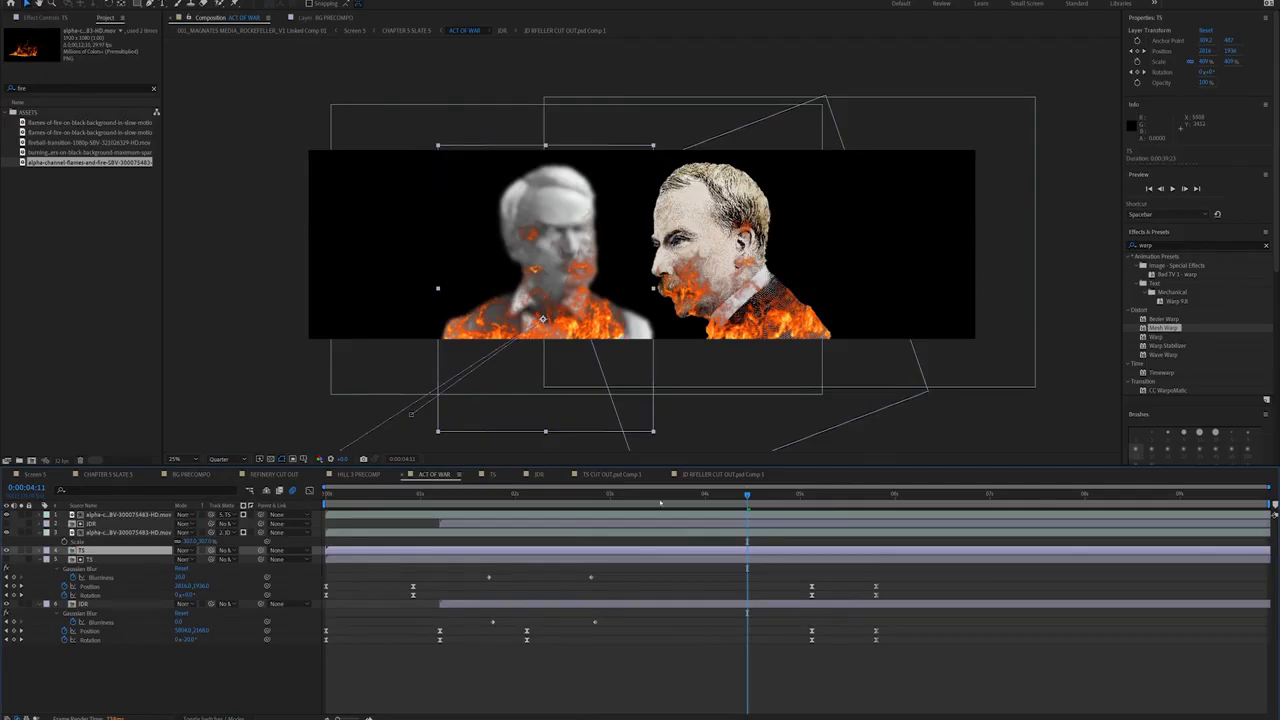
key(space)
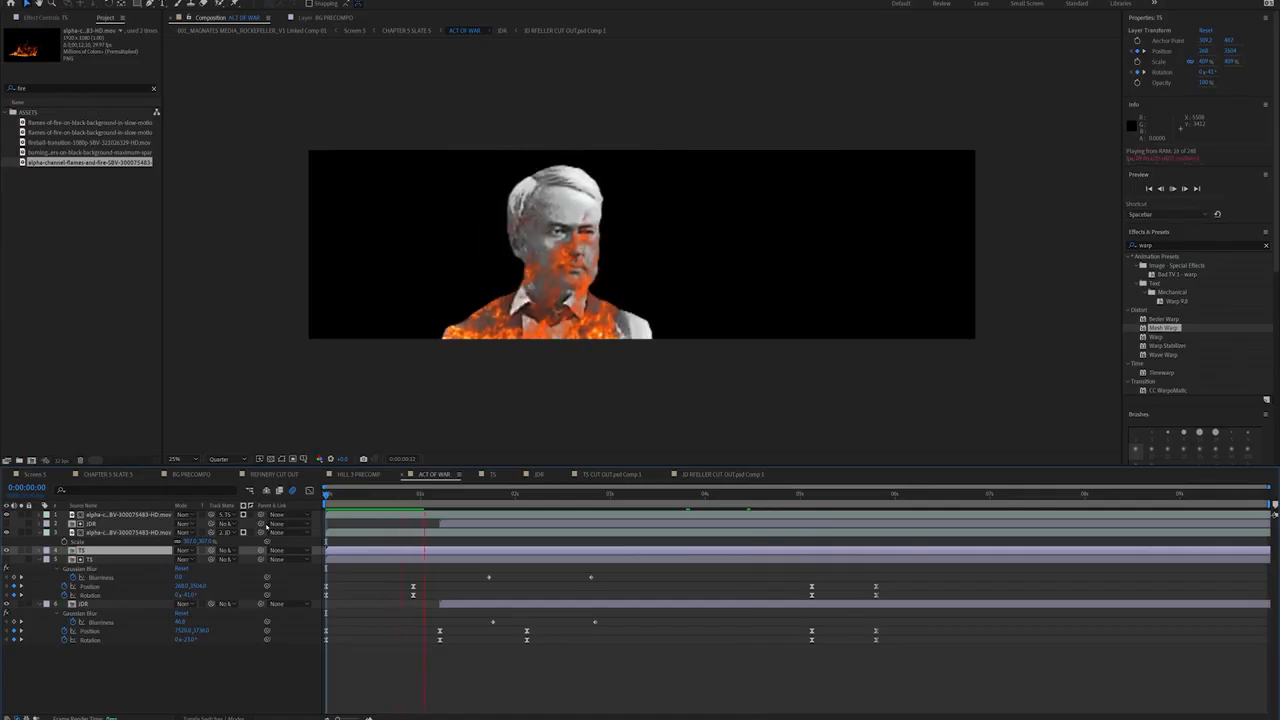
key(space)
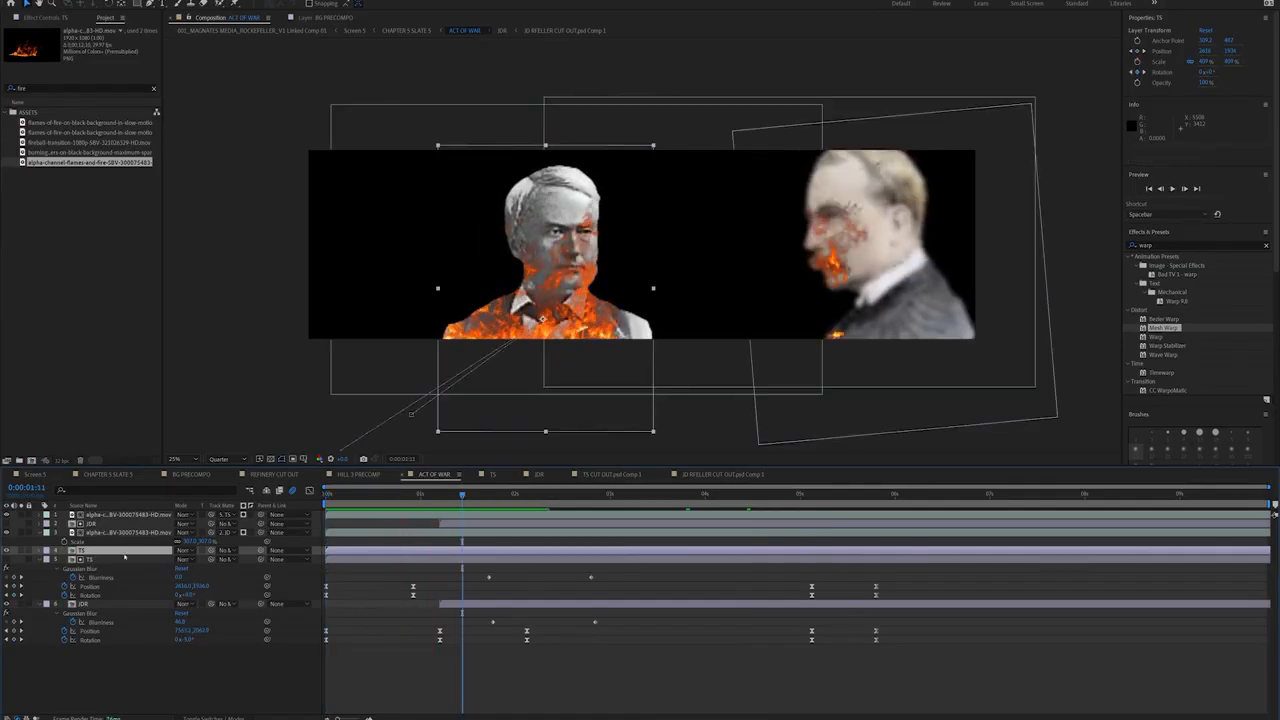
Step: Parent the two fire clips to the JDR and TS portrait layers they cover, and preview the linked motion
click(130, 532)
drag(260, 532, 74, 604)
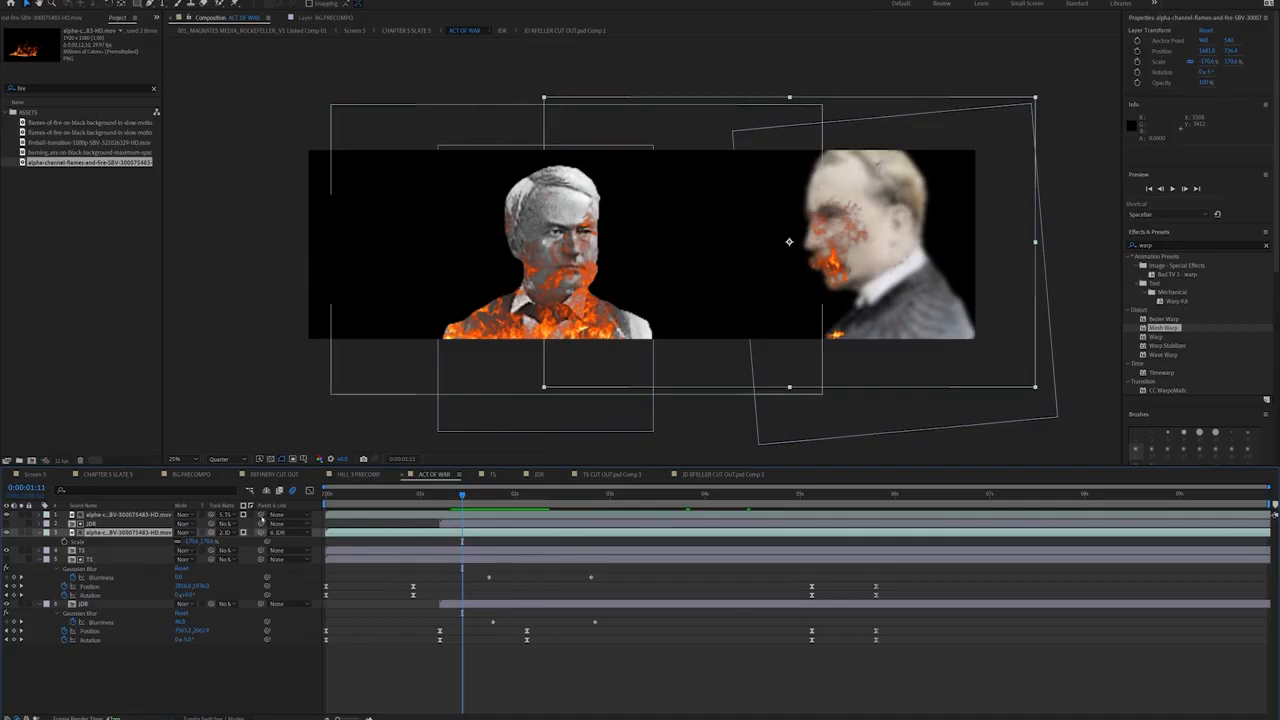
drag(261, 515, 94, 561)
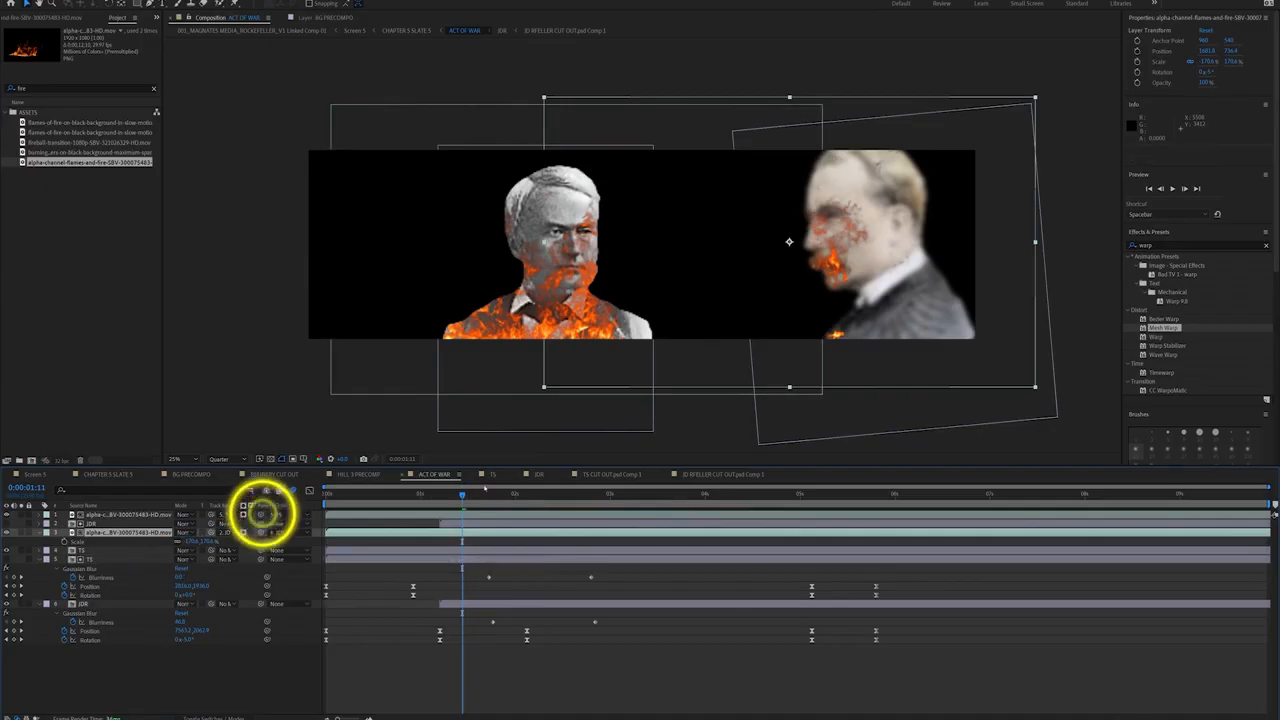
key(space)
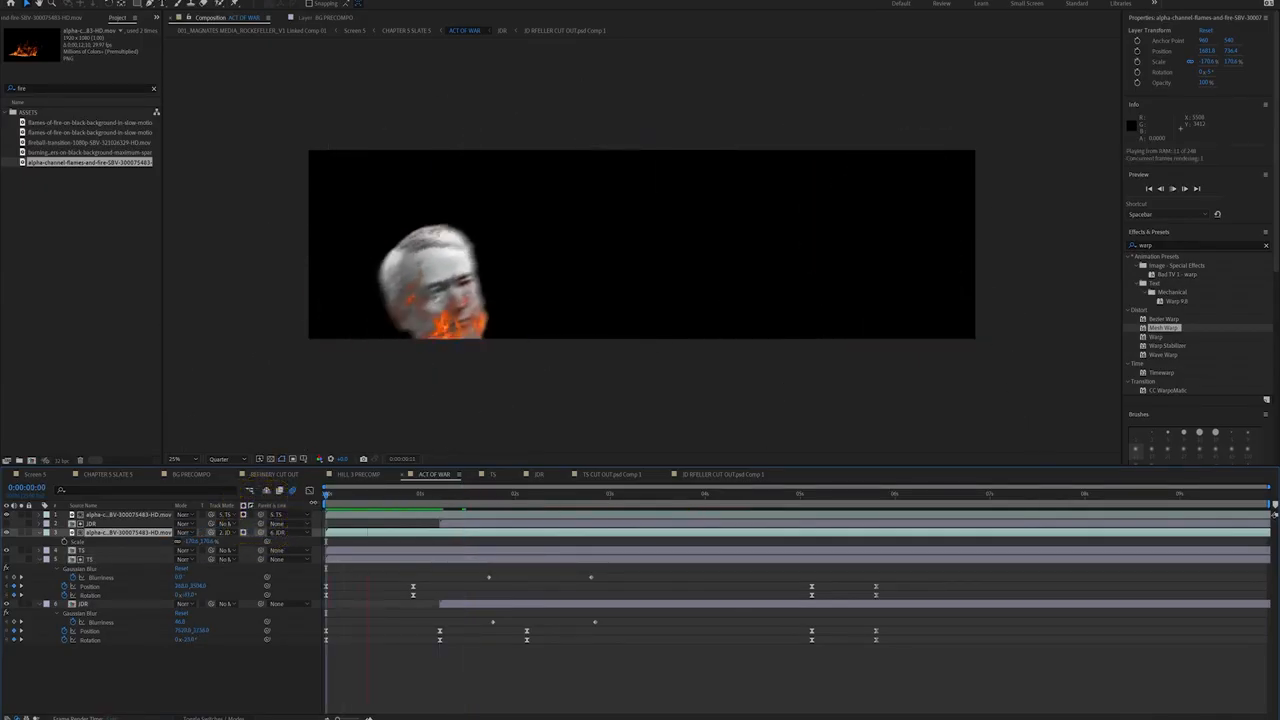
key(space)
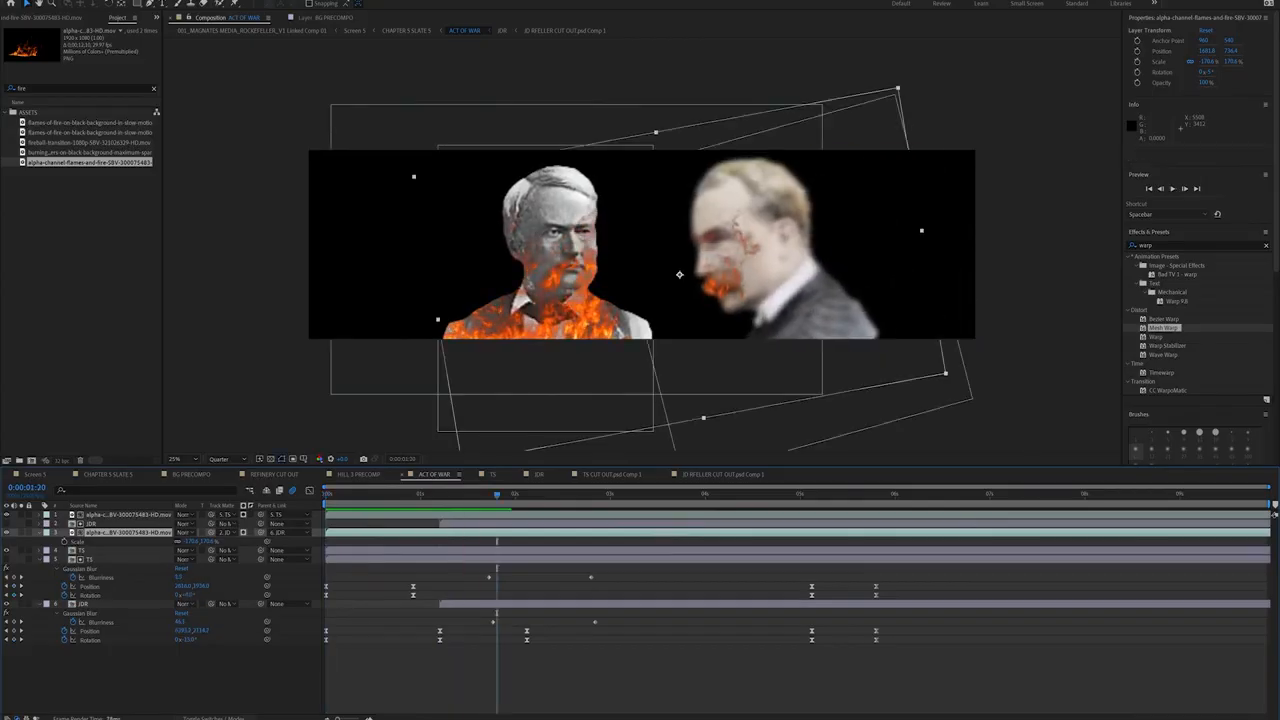
Step: Set the blending mode of the TS portrait's fire clip to Overlay and preview the composition
click(212, 718)
key(space)
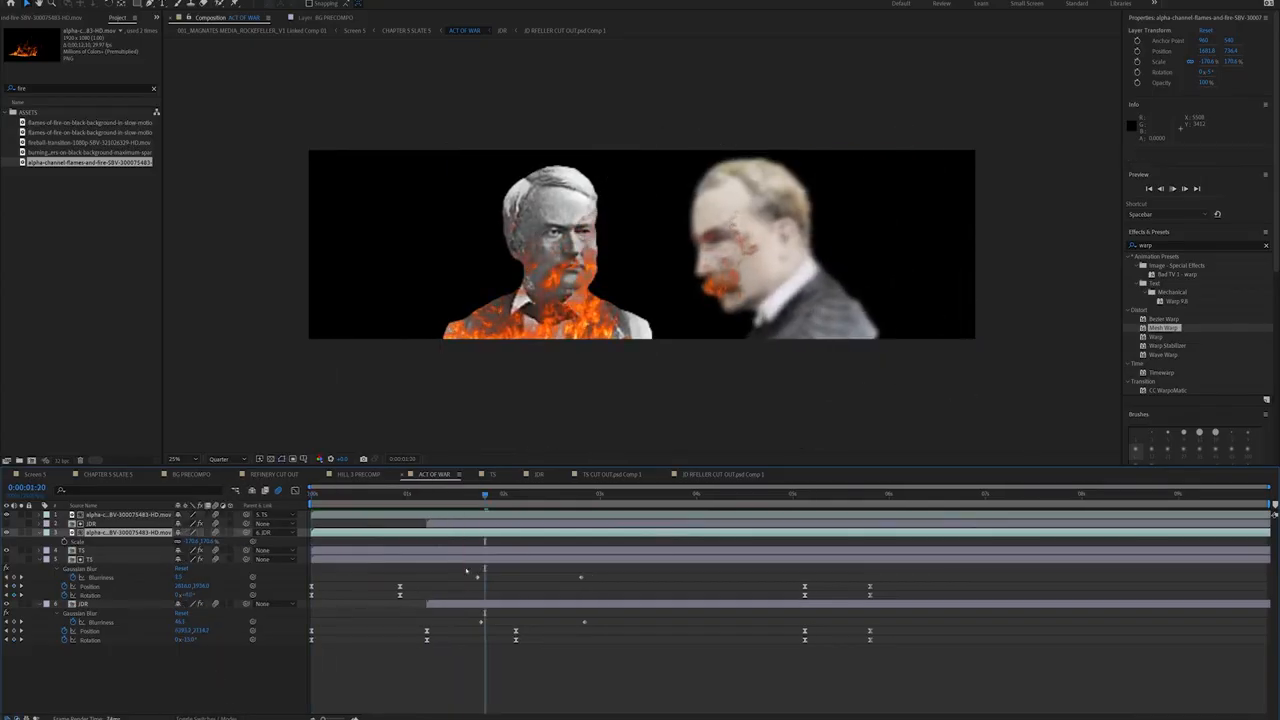
click(182, 514)
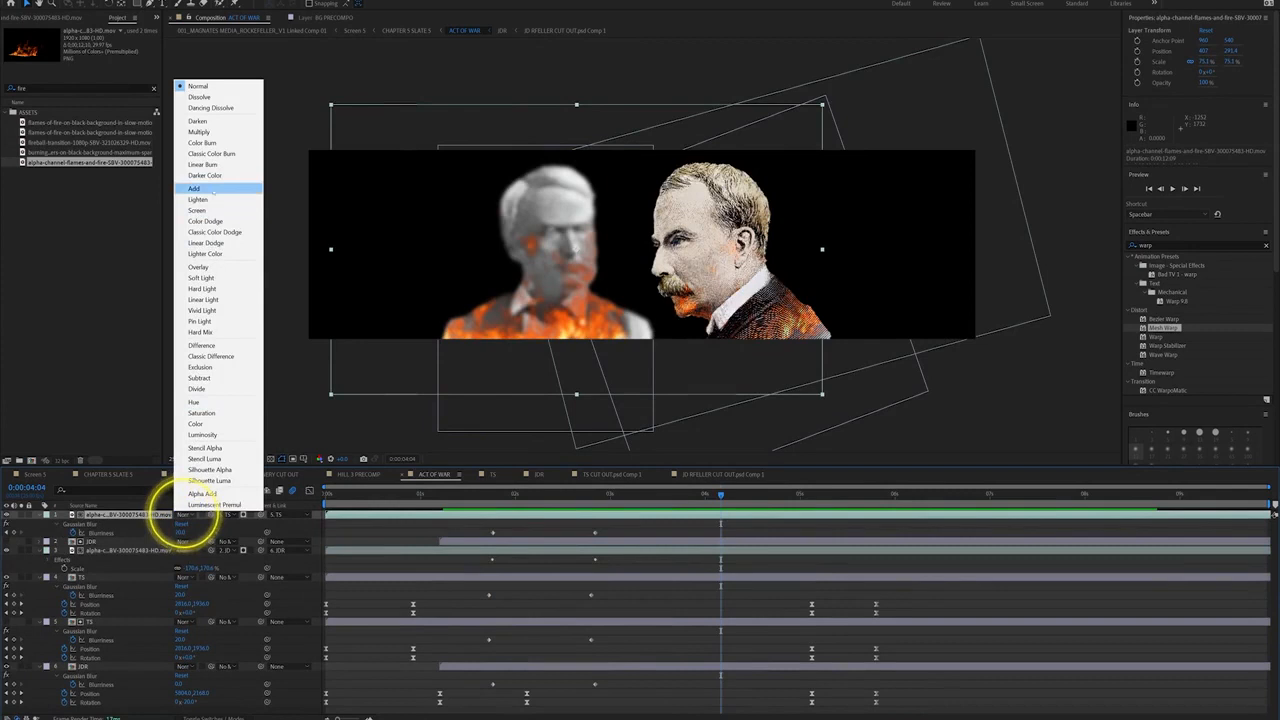
click(218, 268)
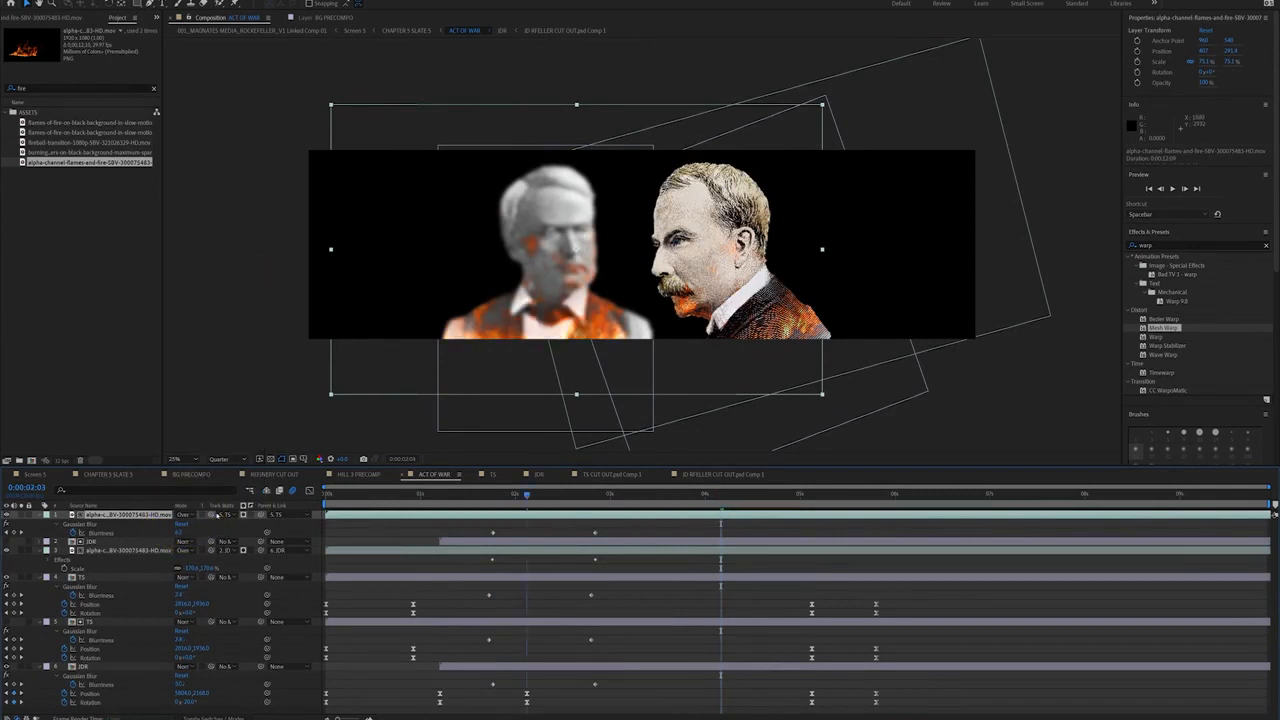
key(space)
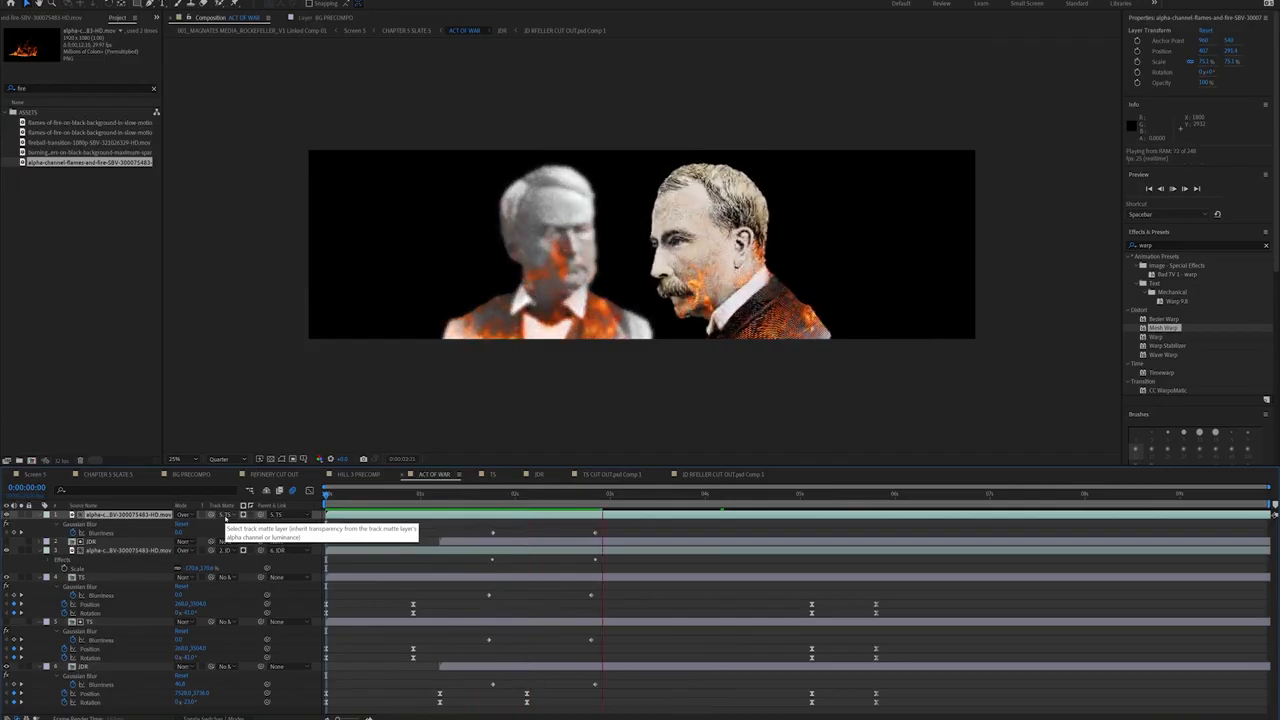
Step: Search the project for "spark" and add the glowing-embers sparkling-particles clip to ACT OF WAR beneath the top fire clip
click(40, 88)
text(spark)
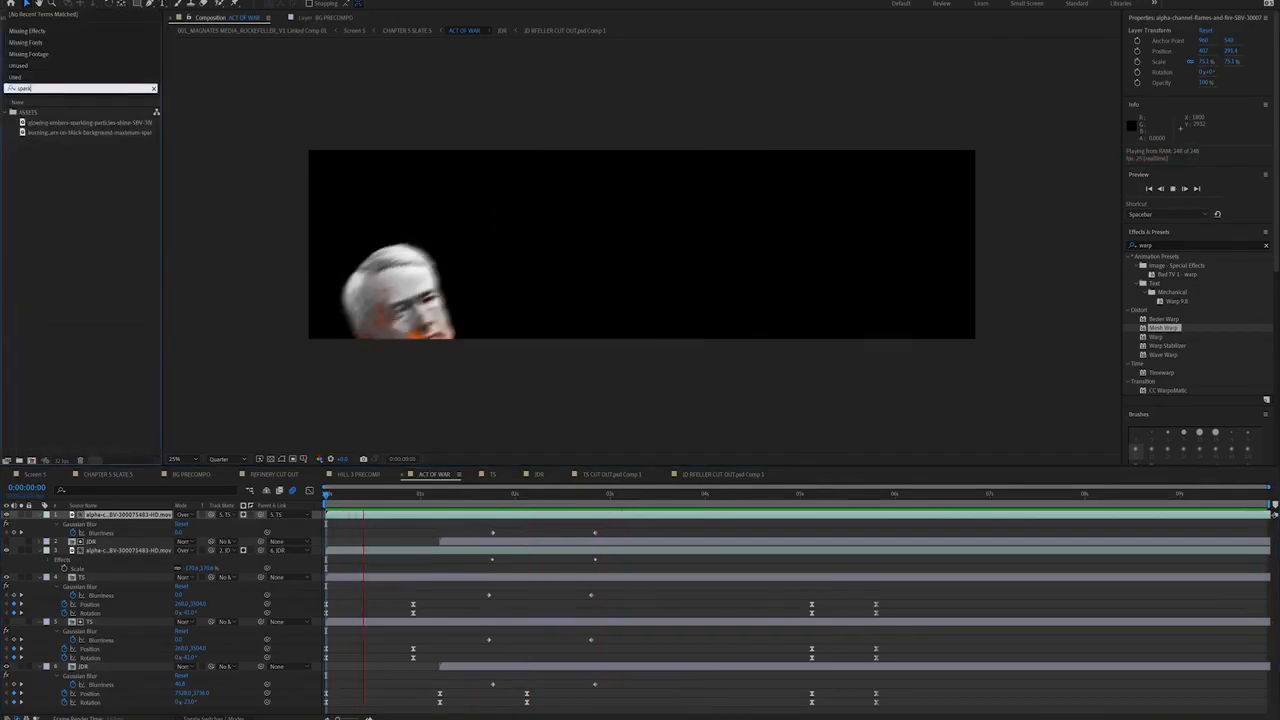
click(60, 122)
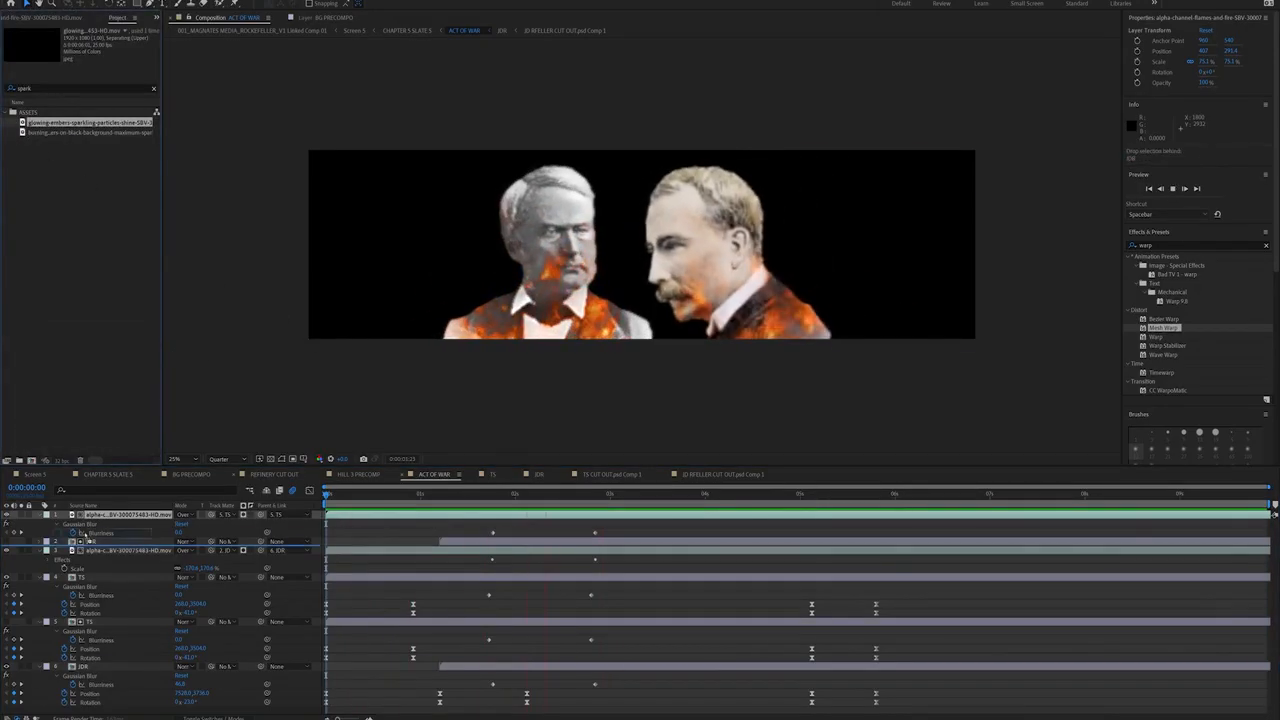
drag(84, 533, 87, 531)
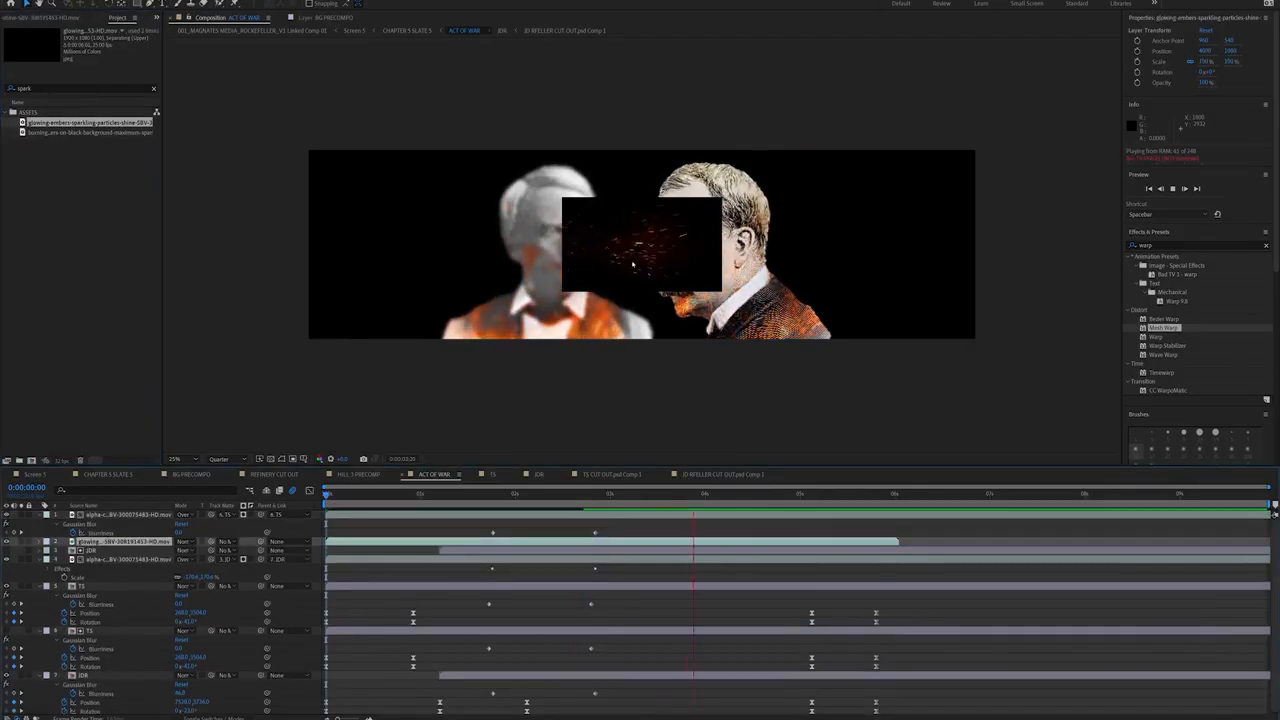
key(space)
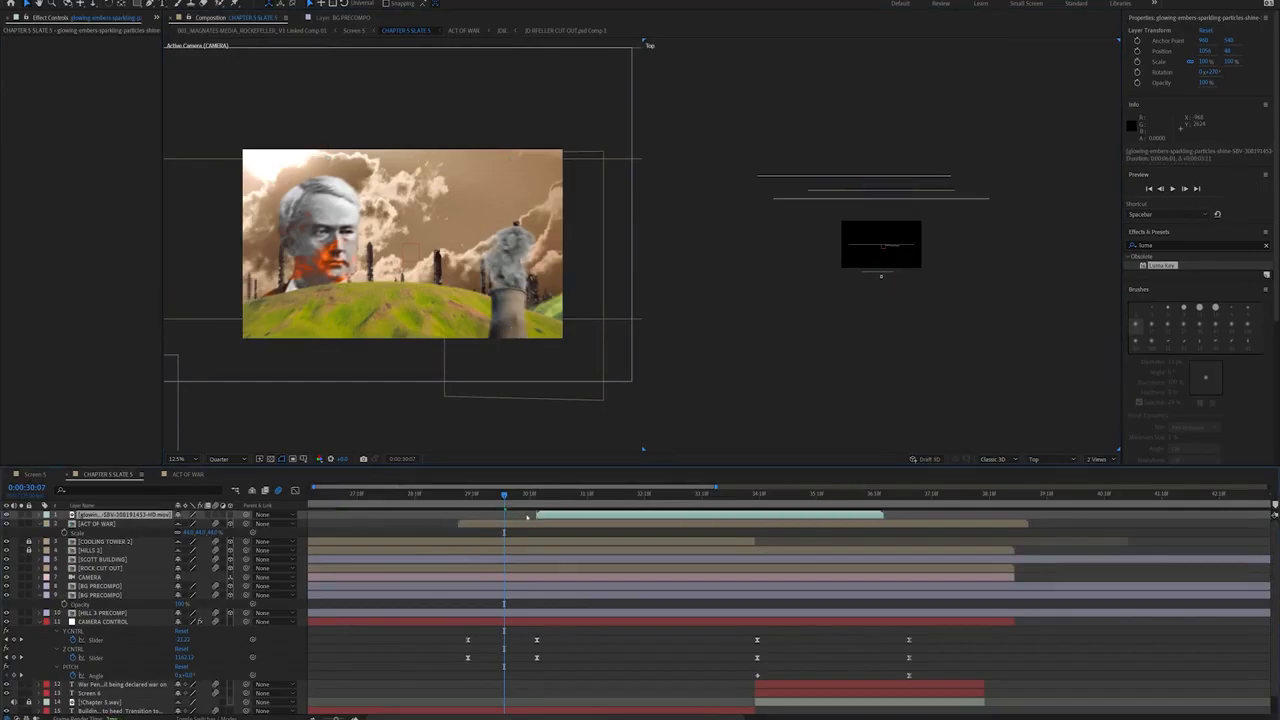
Step: In CHAPTER 5 SLATE 5, shift the glowing-embers clip earlier, reorder it directly below CAMERA, and preview the scene
drag(527, 516, 462, 516)
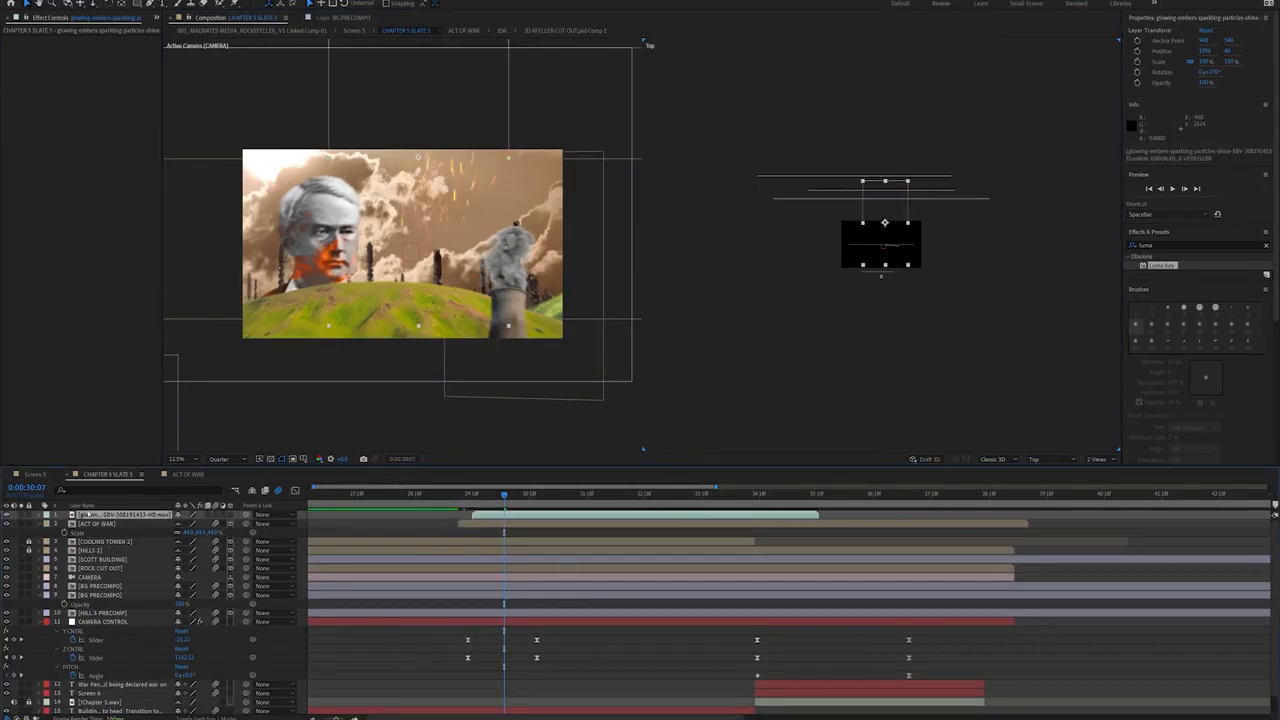
scroll(95, 716, down, 1)
drag(95, 716, 99, 614)
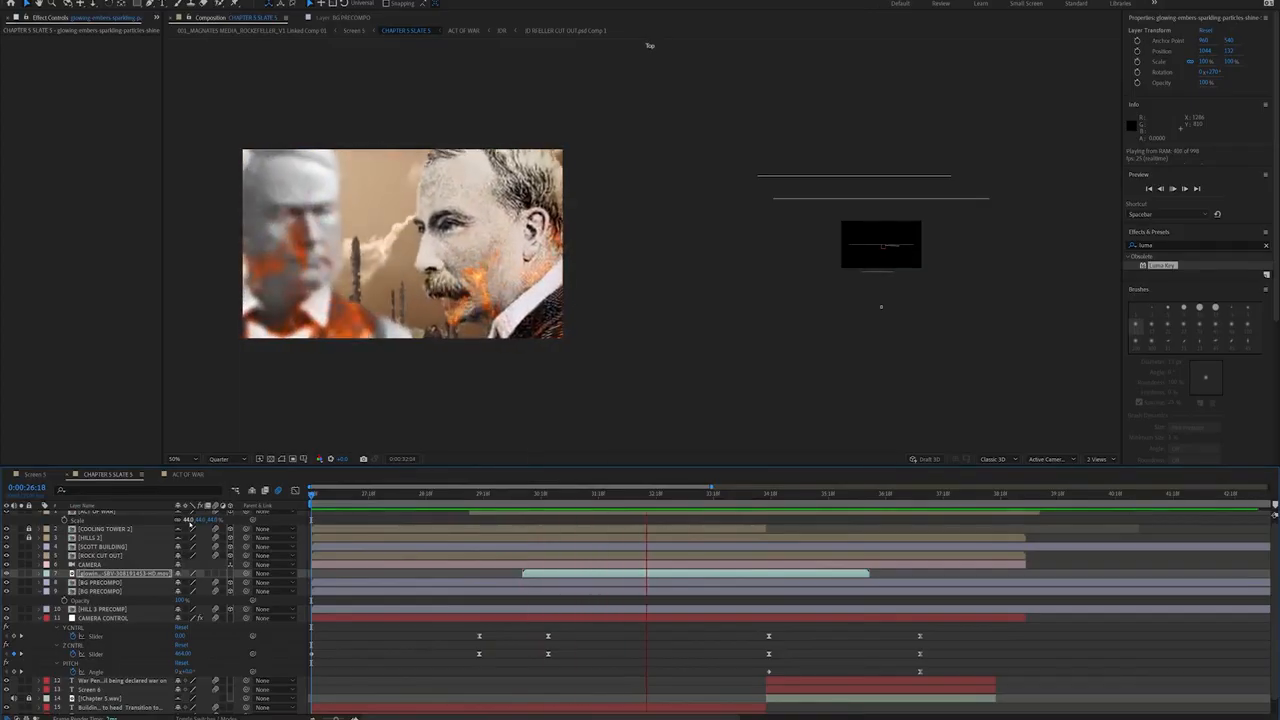
key(space)
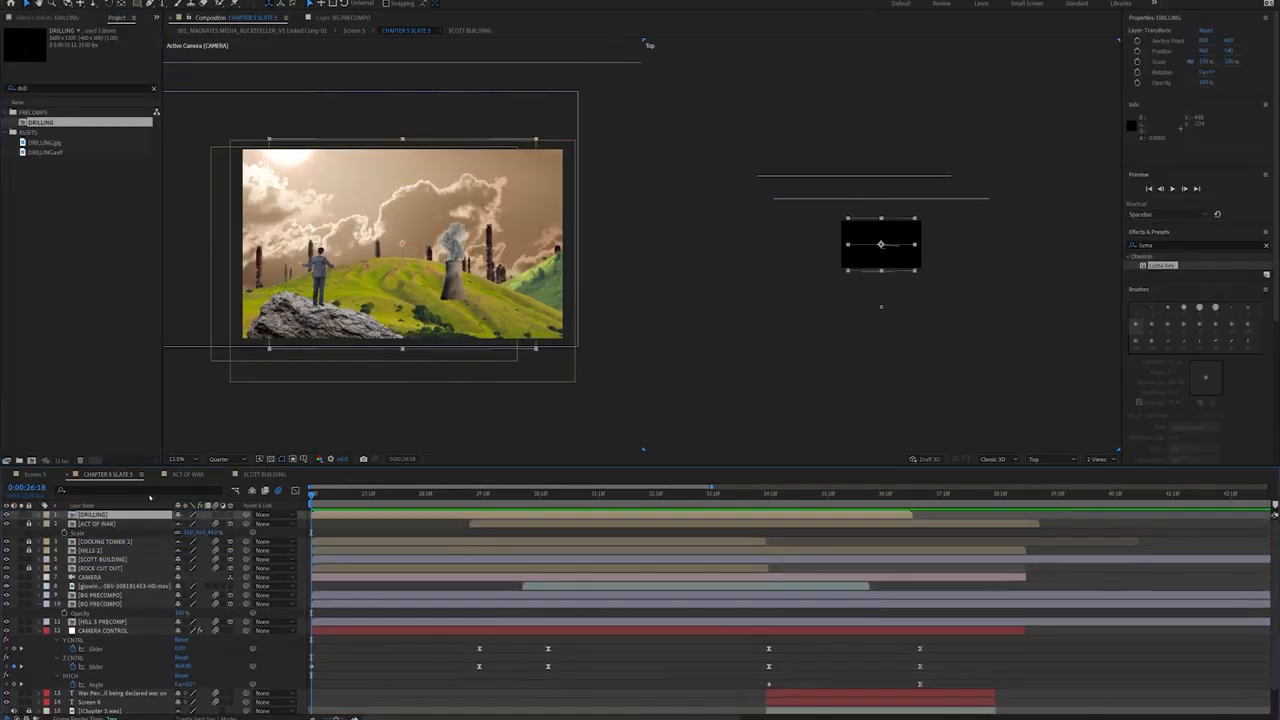
Step: Hide the shy layers, make the DRILLING layer 3D and move it in depth towards the camera
click(252, 491)
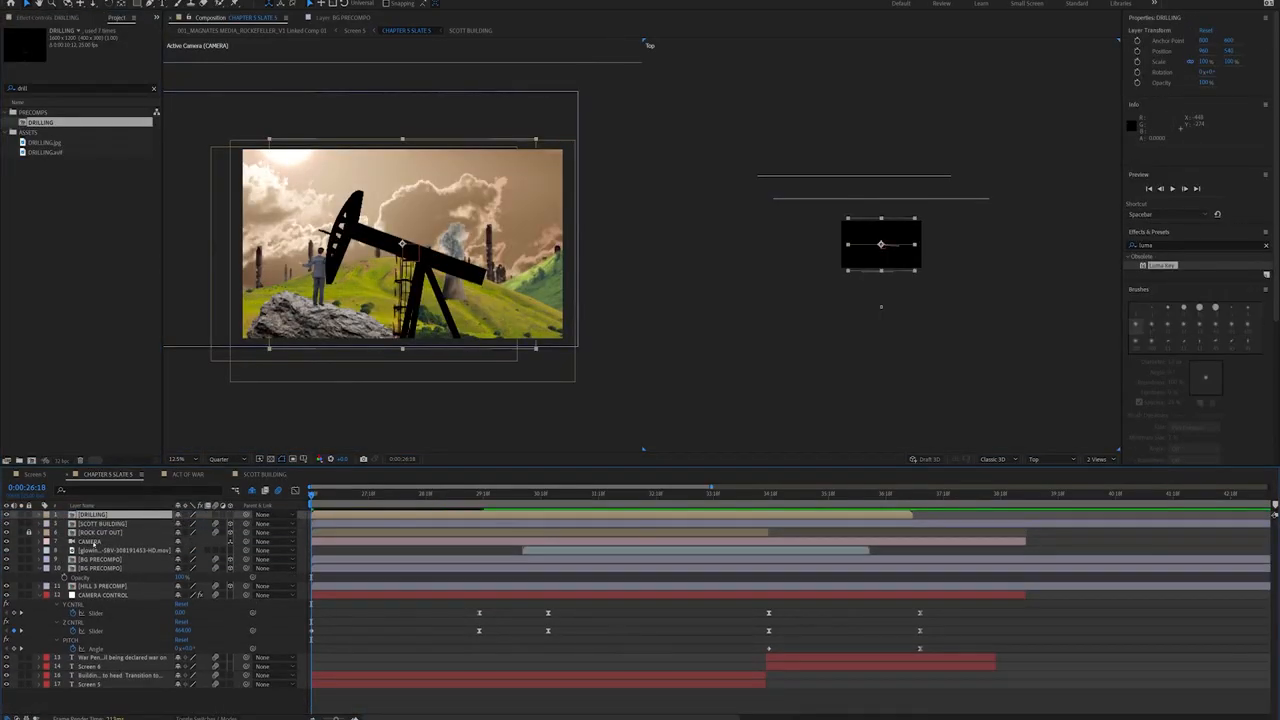
click(104, 536)
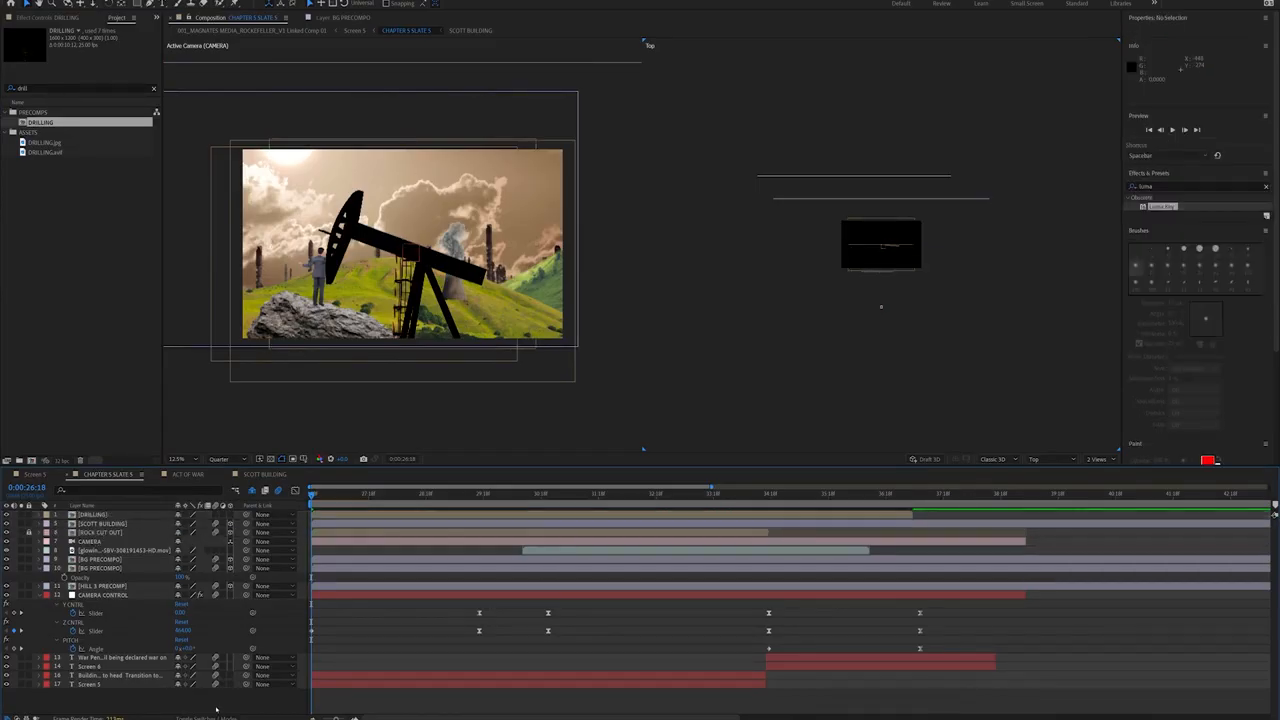
click(216, 712)
click(214, 717)
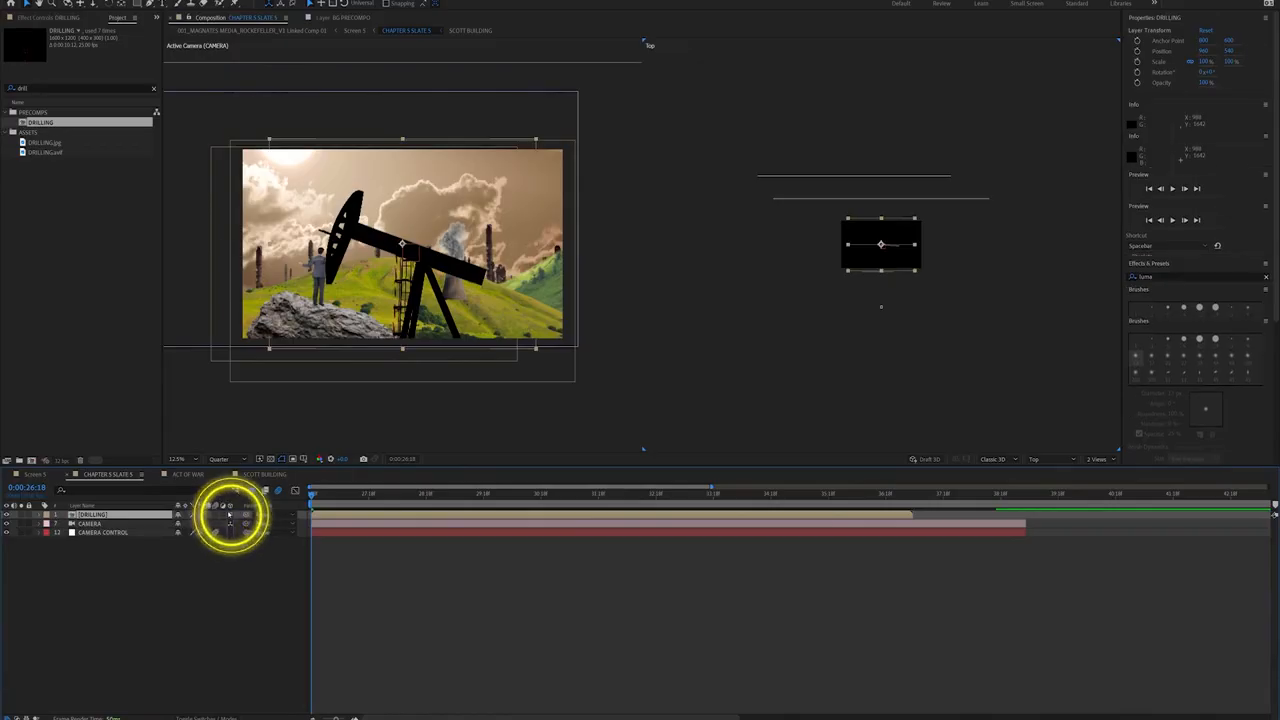
click(229, 514)
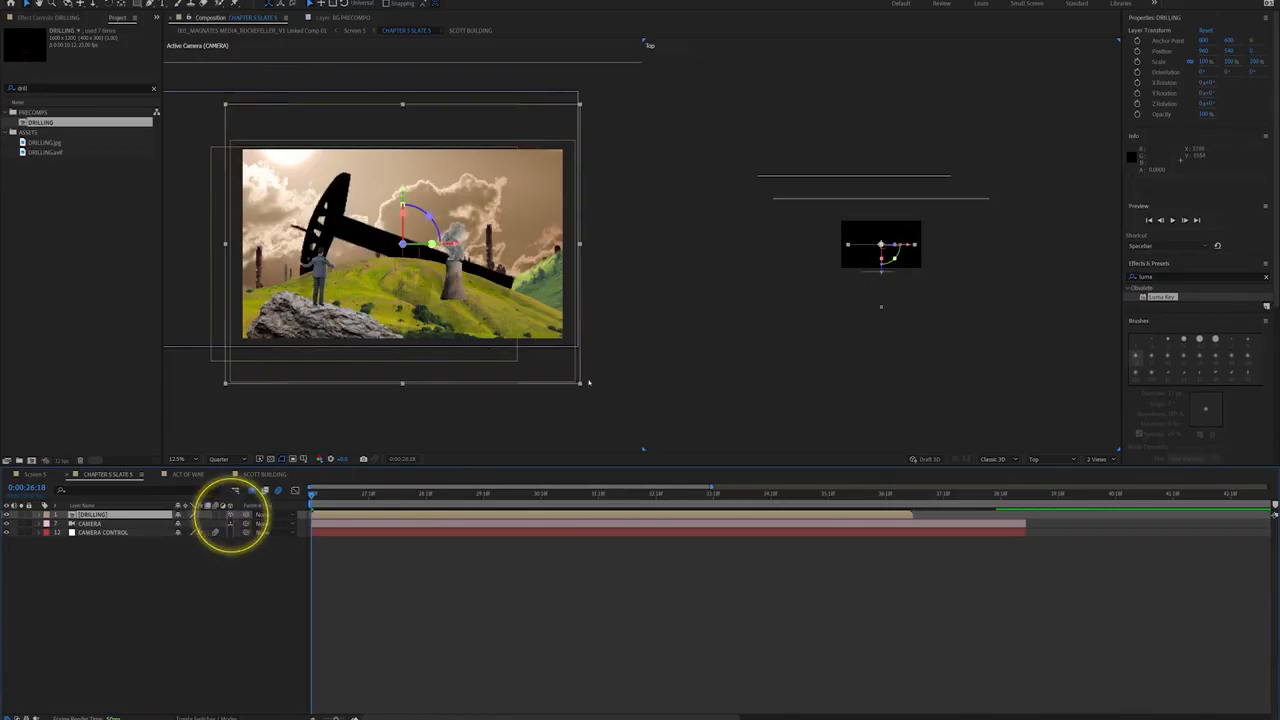
drag(882, 273, 886, 322)
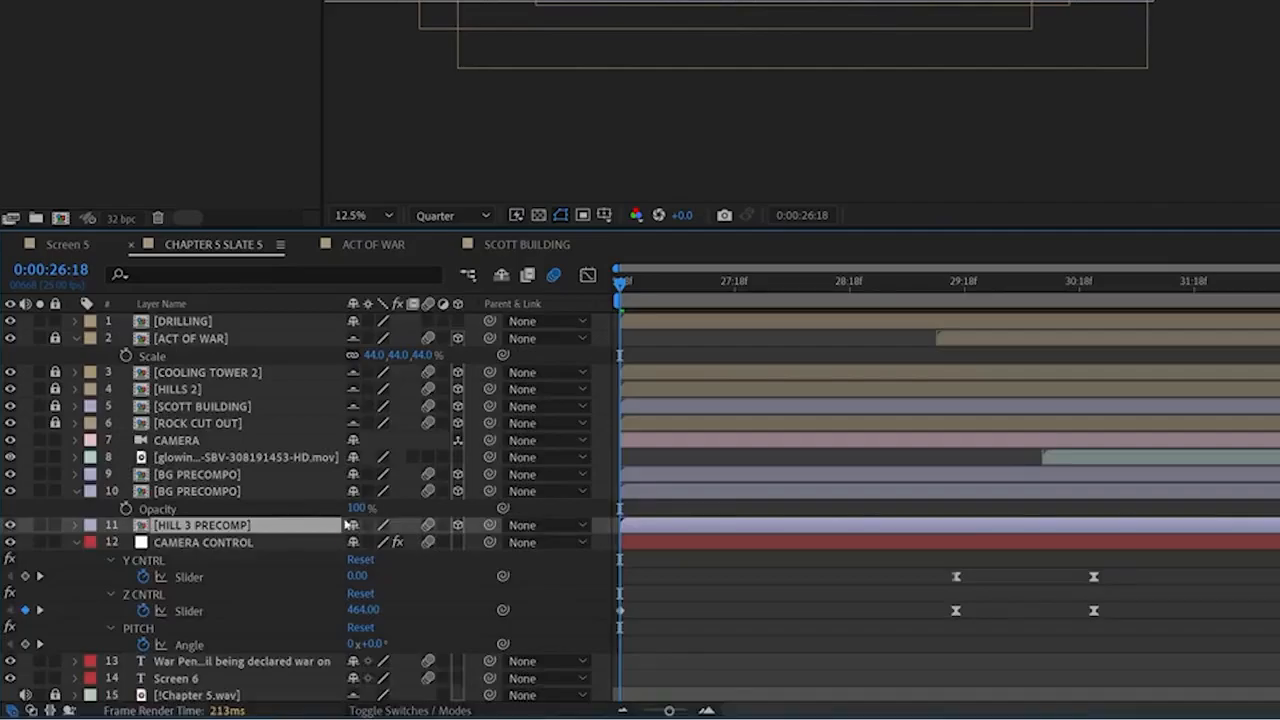
Step: Mark HILL 3 PRECOMP, both BG PRECOMPO layers and the glowing-embers clip as shy and lock them
click(352, 525)
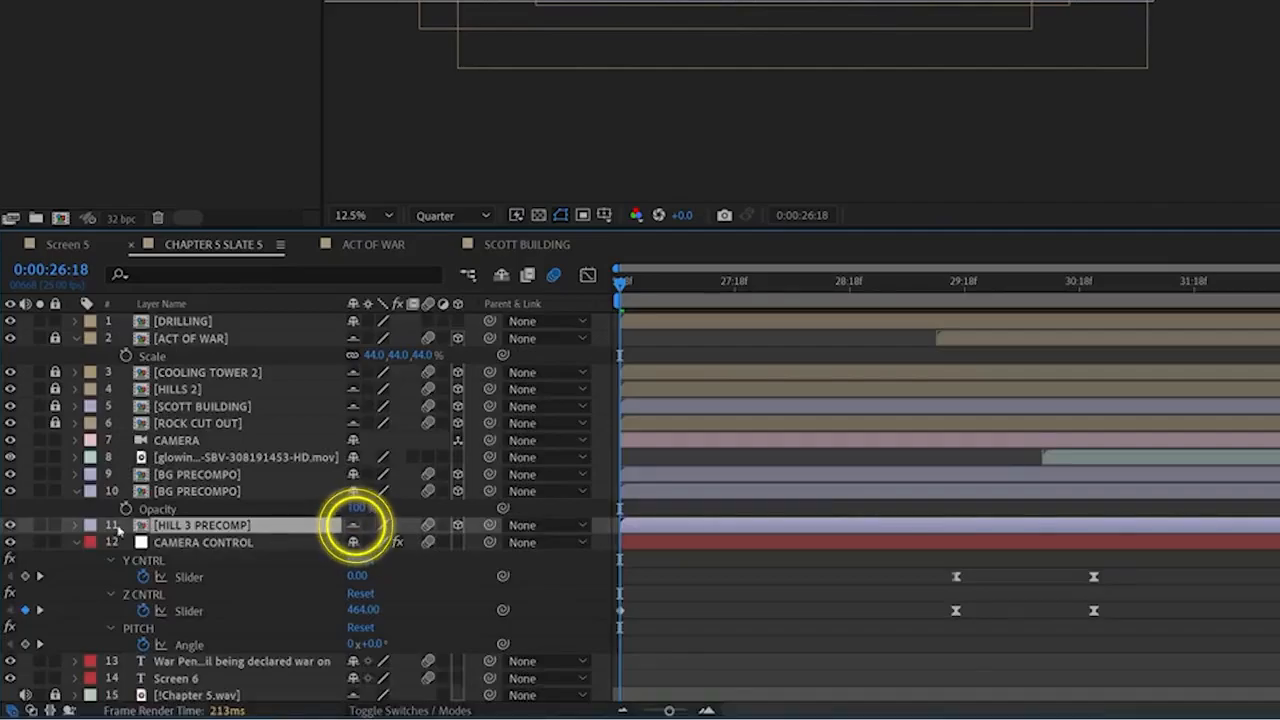
click(55, 525)
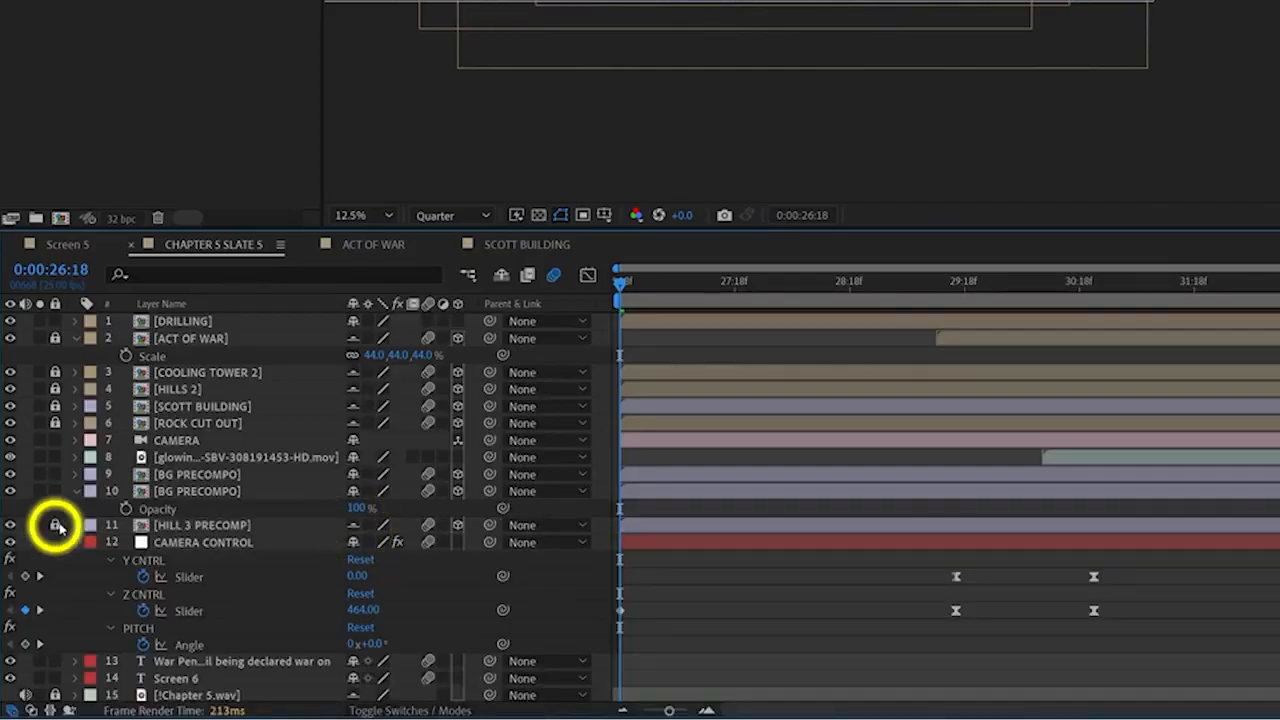
drag(55, 491, 55, 474)
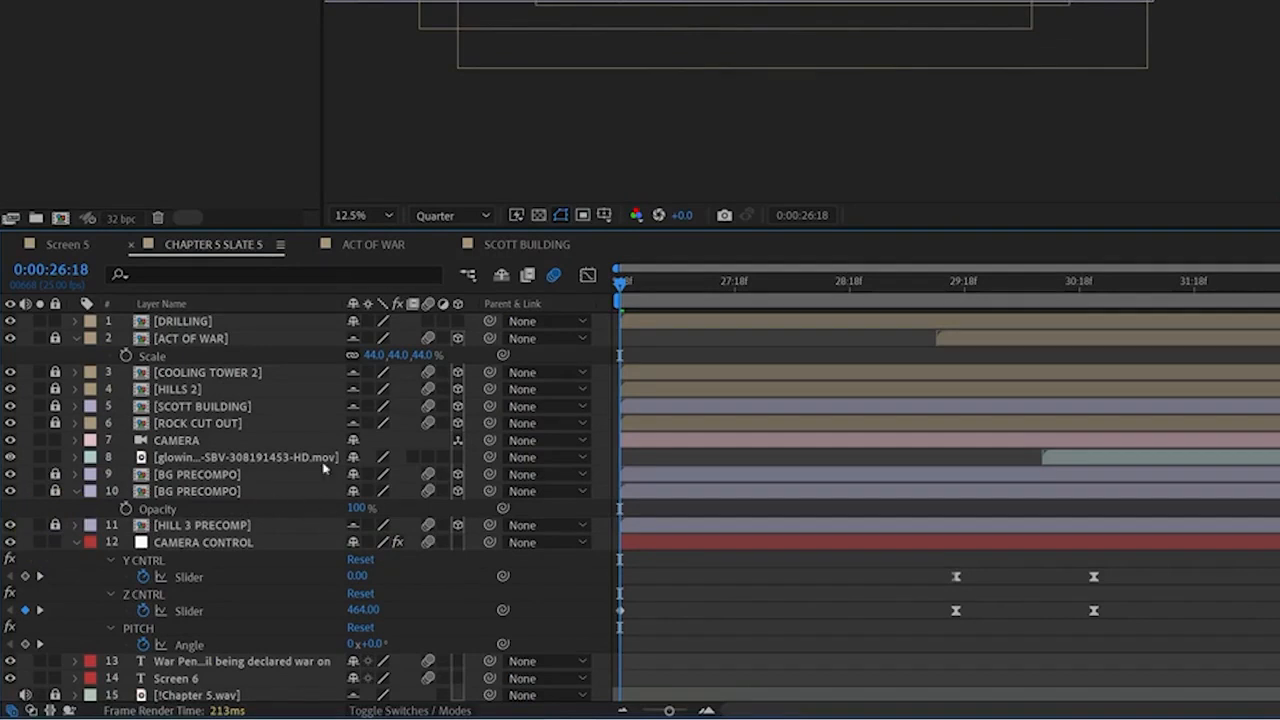
drag(354, 475, 354, 490)
Step: Delete the four text layers, including Screen 5 and Screen 6, from CHAPTER 5 SLATE 5
scroll(219, 622, down, 2)
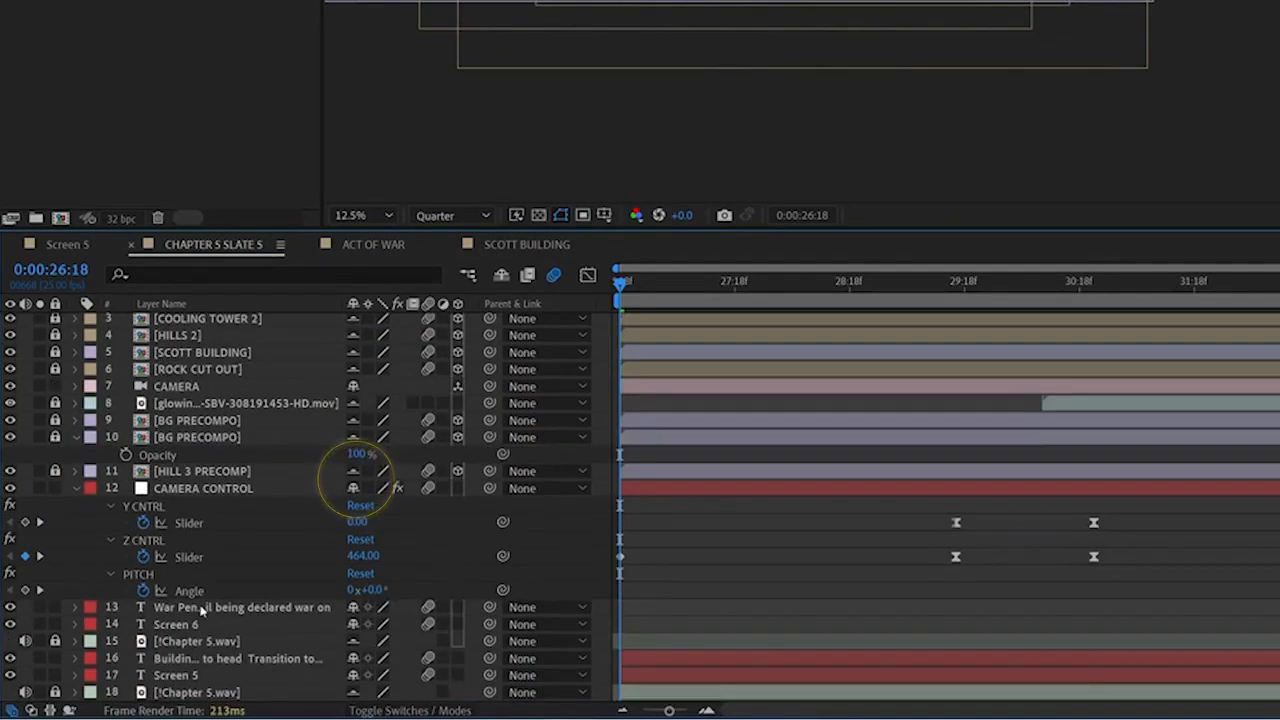
click(205, 610)
ctrl+click(208, 626)
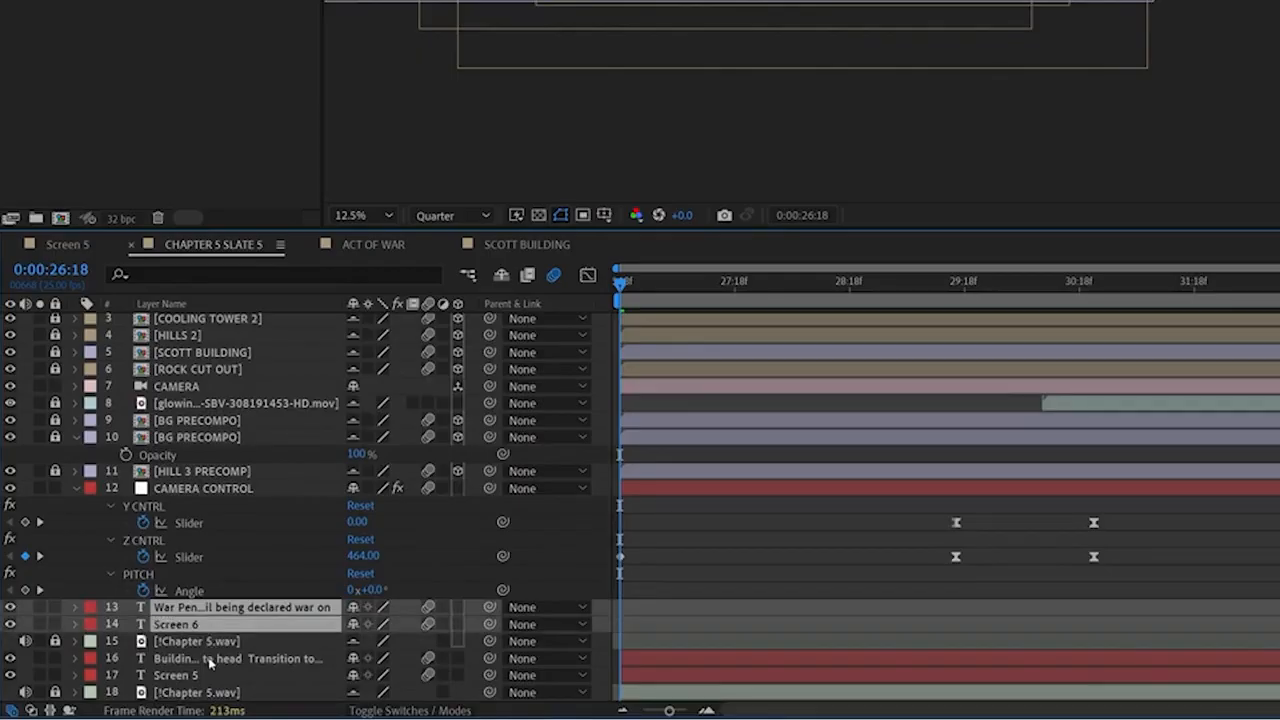
ctrl+click(211, 659)
ctrl+click(195, 676)
key(Delete)
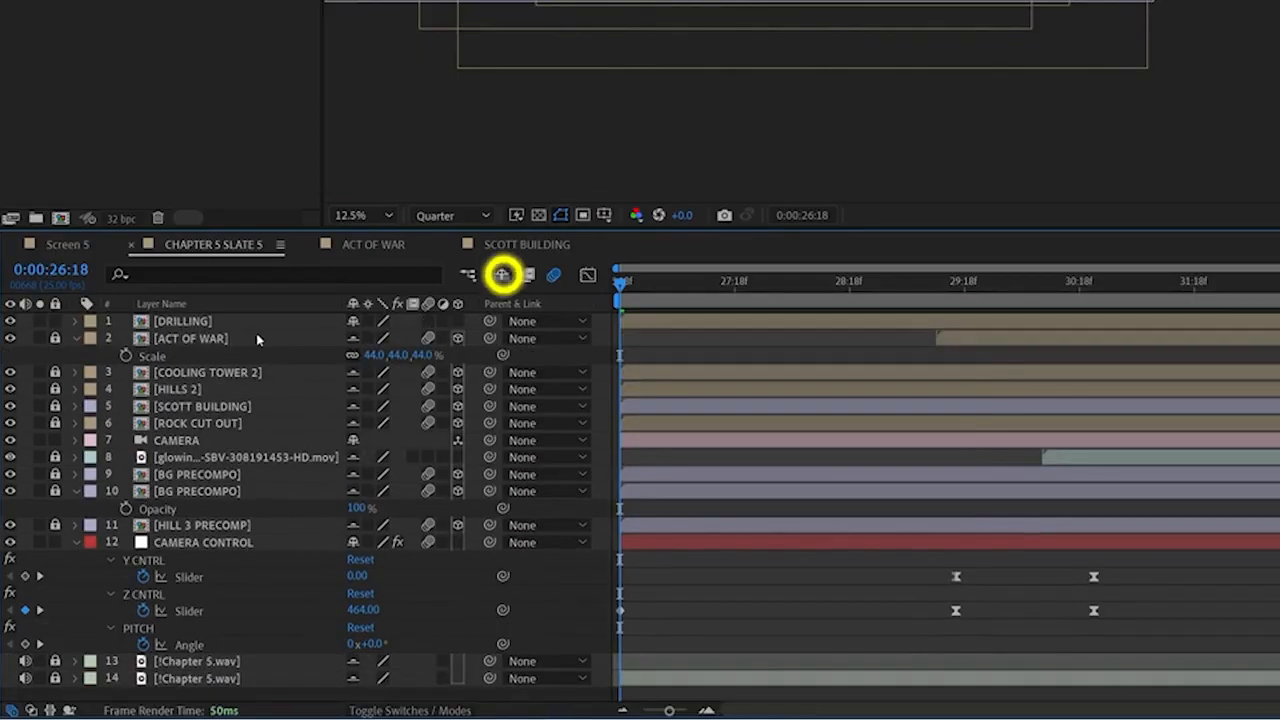
Step: Hide the shy layers, collapse the CAMERA CONTROL properties and select the DRILLING layer
click(501, 274)
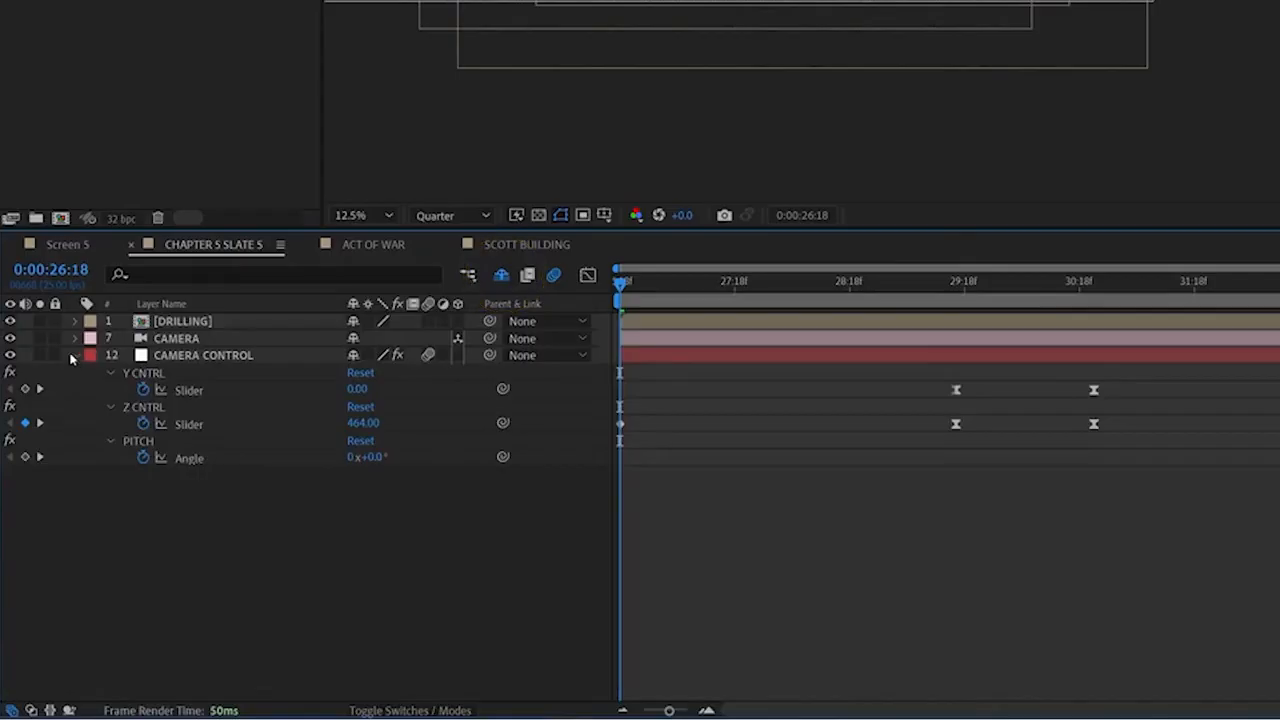
click(76, 355)
click(178, 321)
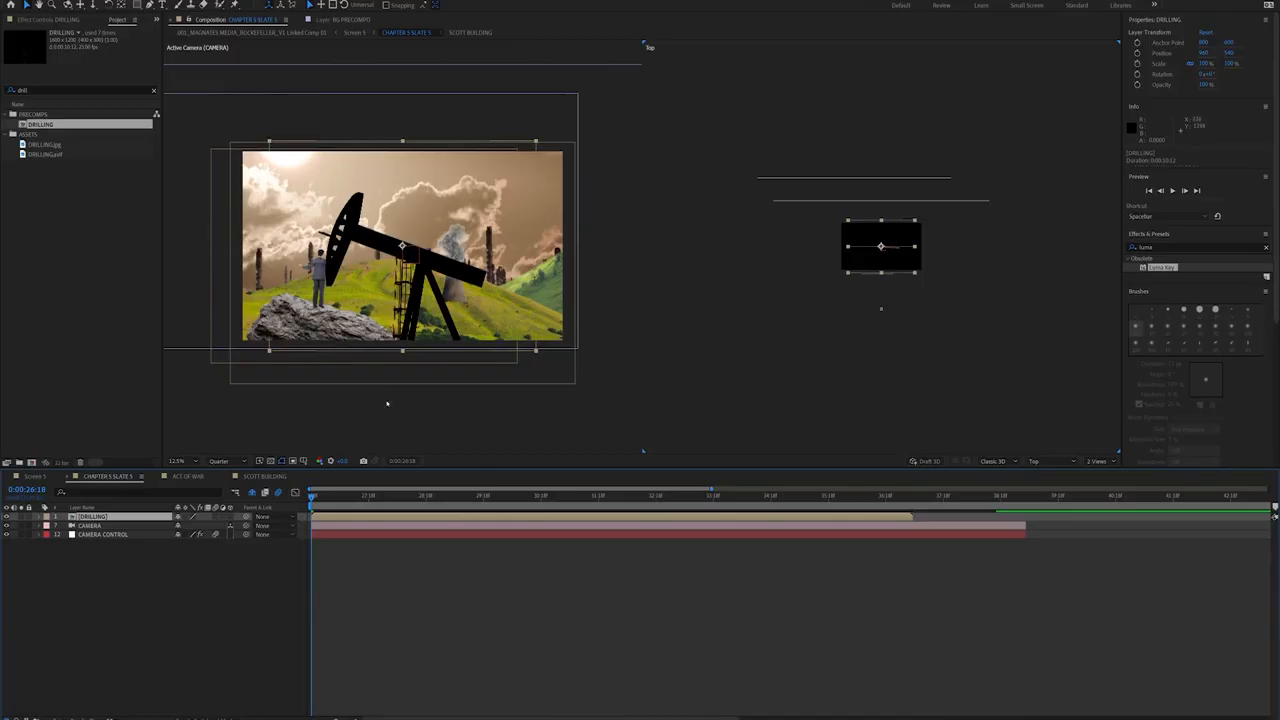
Step: Make the DRILLING layer 3D, move it in depth towards the camera and scale it down as a foreground element
click(230, 517)
drag(882, 278, 885, 326)
key(s)
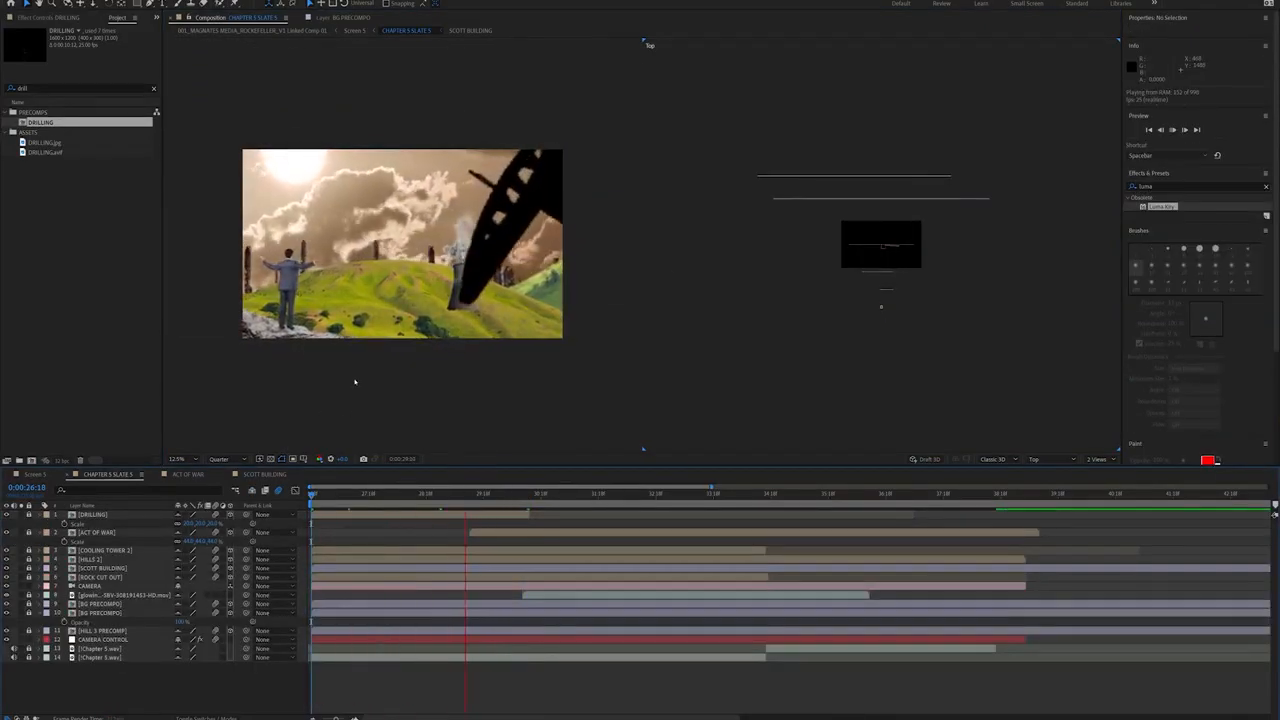
drag(882, 246, 888, 262)
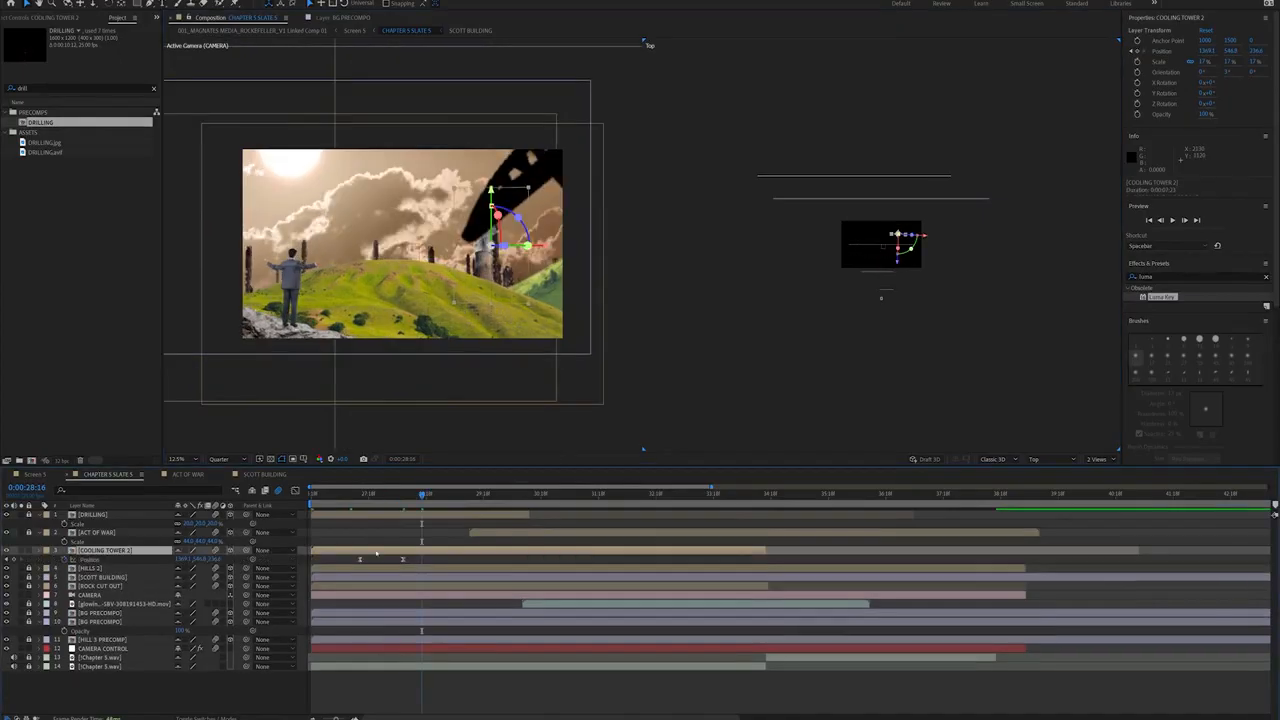
Step: Duplicate the COOLING TOWER 2 layer, move the copy across behind the man, enlarge it and separate its position dimensions
key(ctrl+d)
drag(481, 268, 328, 268)
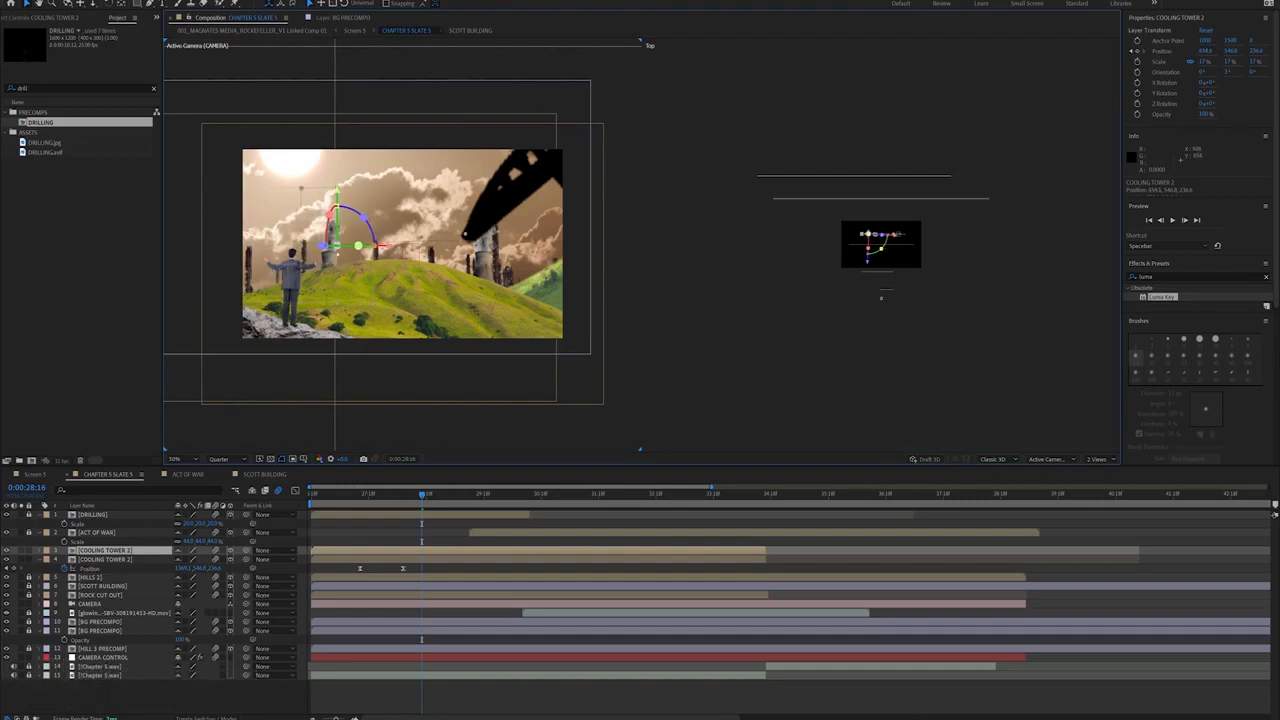
click(164, 550)
drag(183, 569, 289, 574)
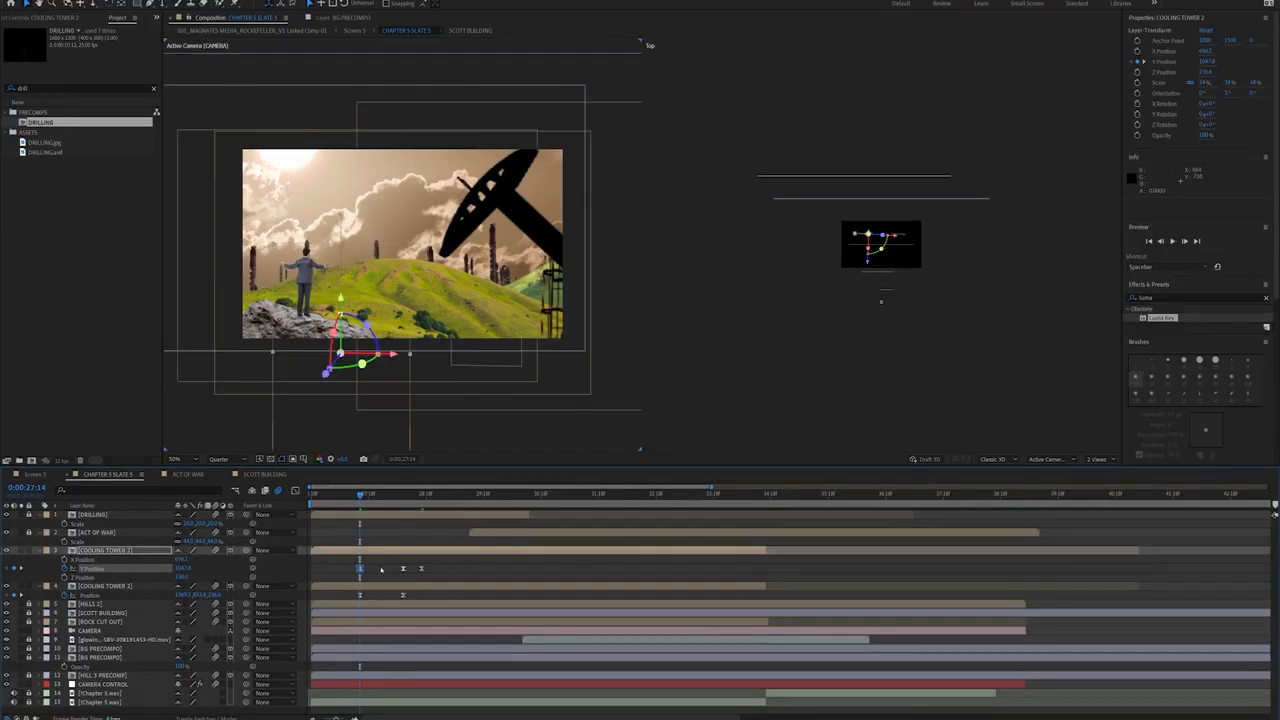
Step: Delete the middle Y Position keyframe of the copied cooling tower and move its last keyframe earlier into that place
click(403, 568)
key(Delete)
drag(421, 568, 405, 568)
click(424, 494)
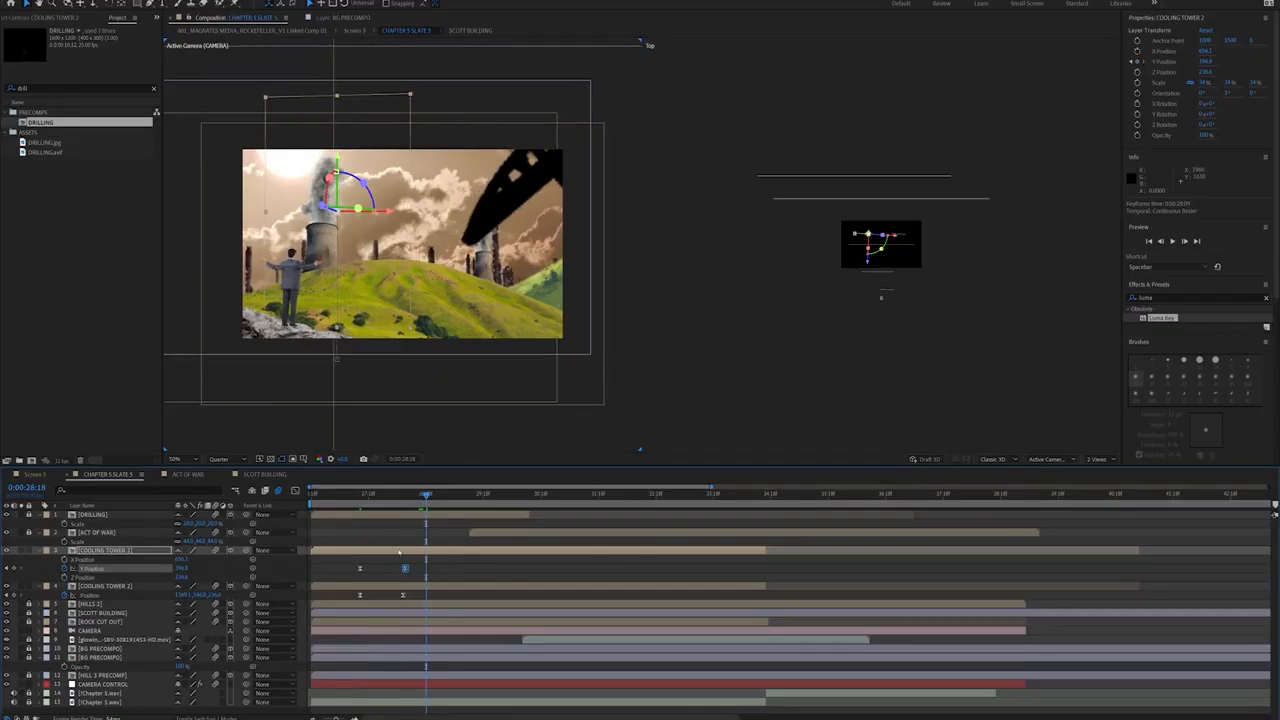
Step: Preview the copied cooling tower's rise and slide its layer earlier so it rises before the other tower
key(space)
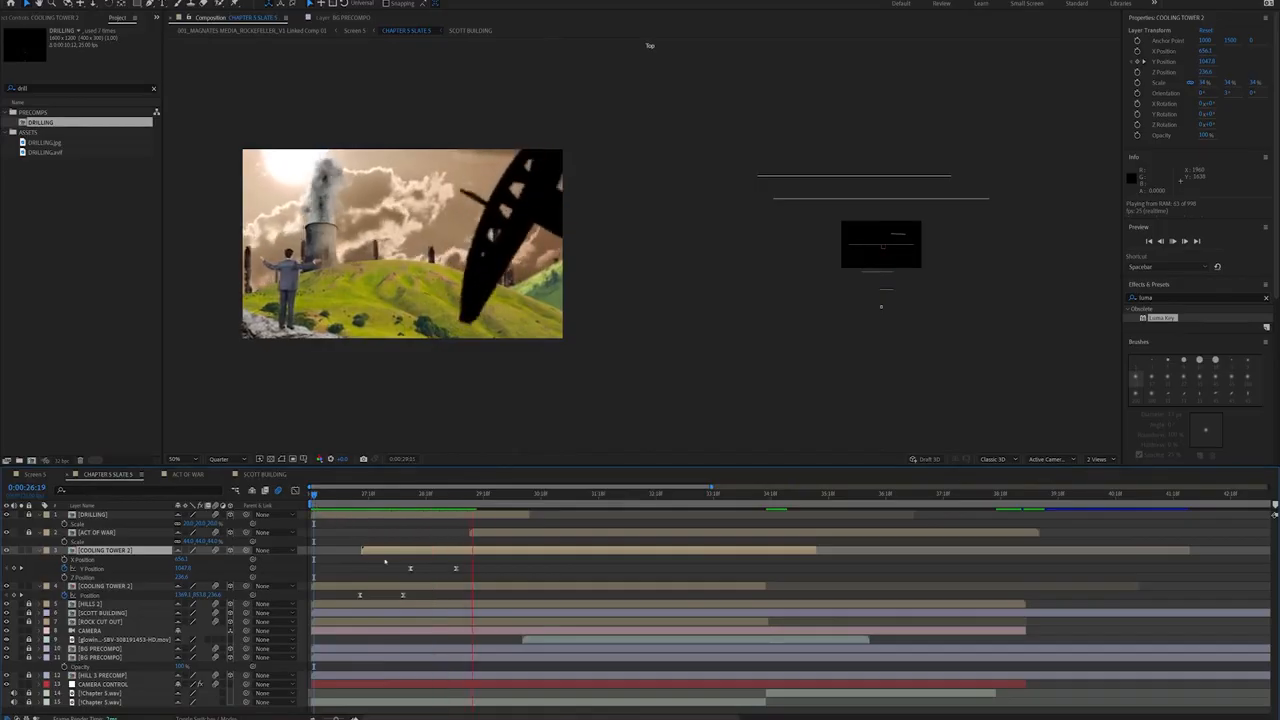
key(space)
drag(394, 551, 340, 551)
drag(340, 551, 320, 551)
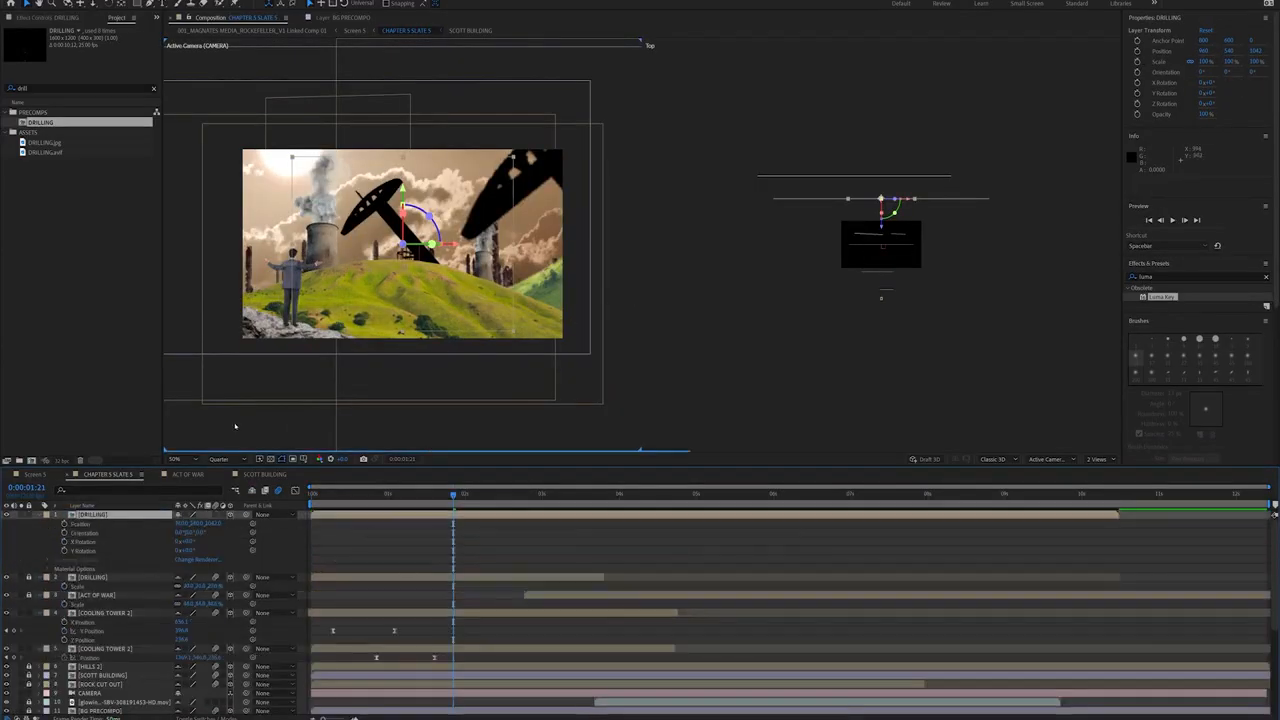
Step: Move the new DRILLING layer towards the camera, scale it down to 7% on the hill and duplicate it
drag(881, 226, 882, 272)
key(s)
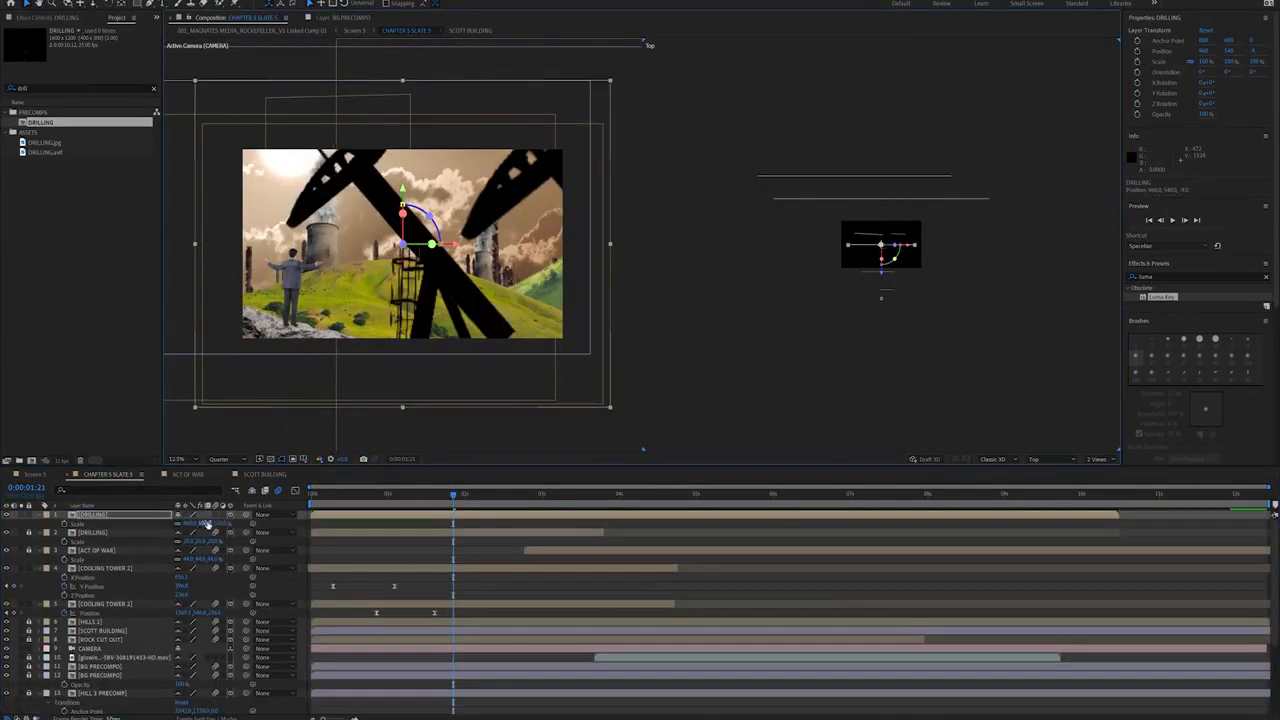
drag(206, 524, 160, 524)
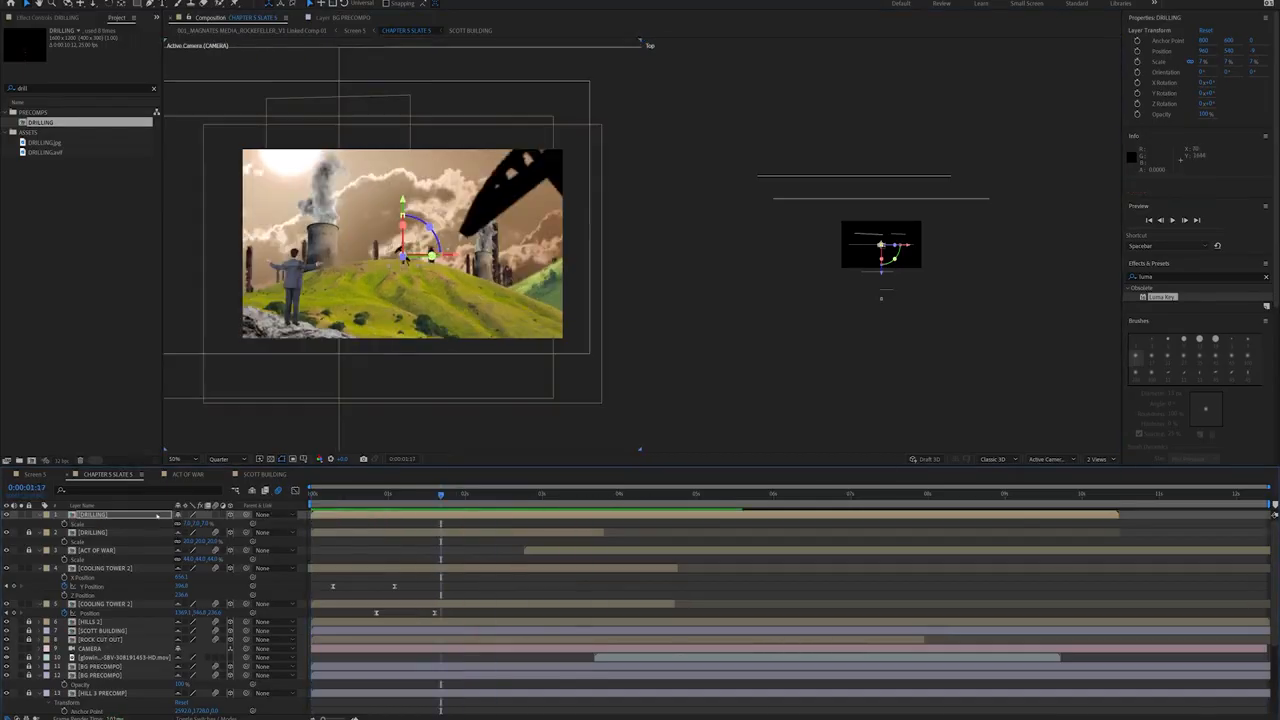
key(ctrl+d)
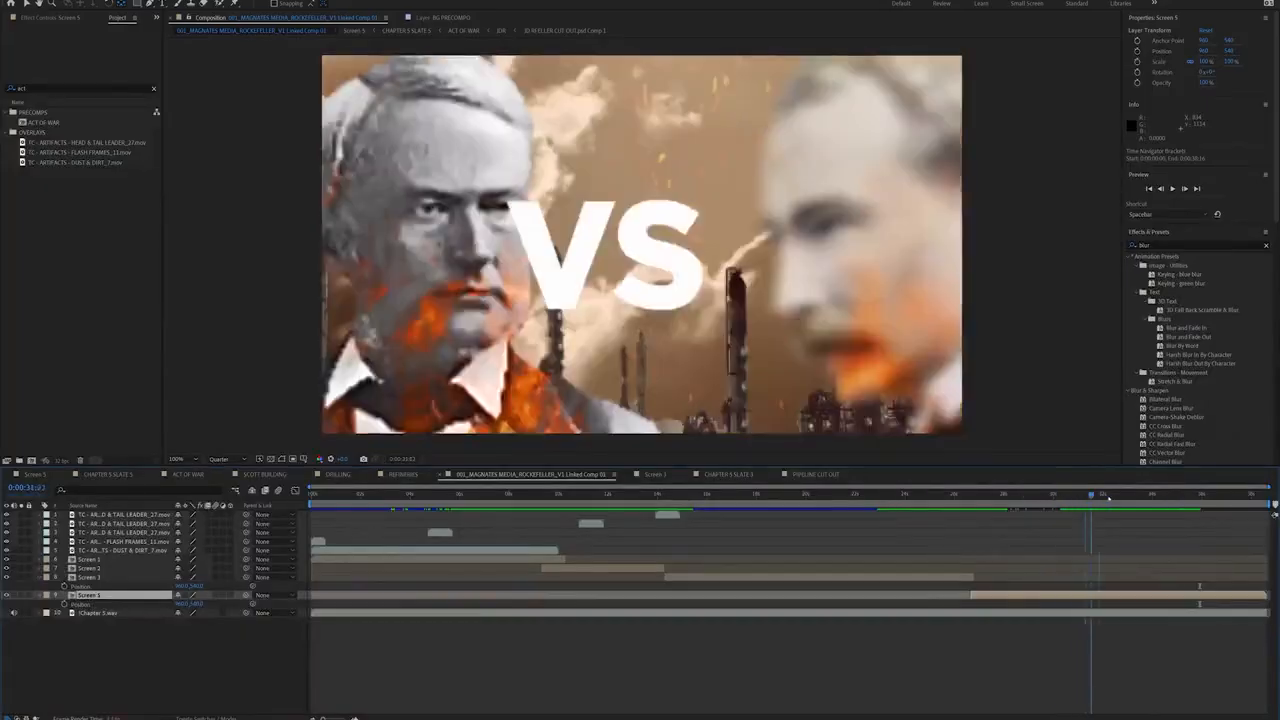
drag(1109, 498, 1206, 499)
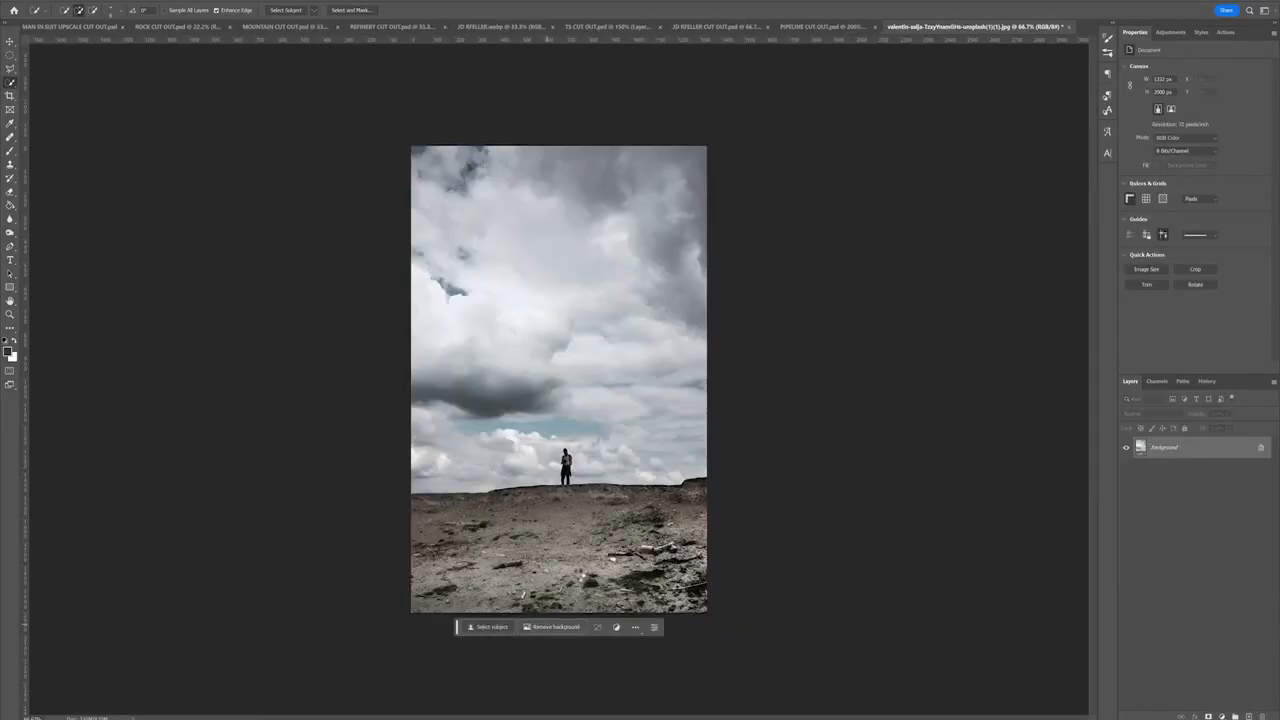
Step: In Photoshop, select the ground below the horizon in the cloudy landscape photo and isolate it with a layer mask
mouse_move(566, 454)
mouse_down()
mouse_move(566, 482)
mouse_move(665, 520)
mouse_up()
drag(500, 530, 415, 620)
click(521, 594)
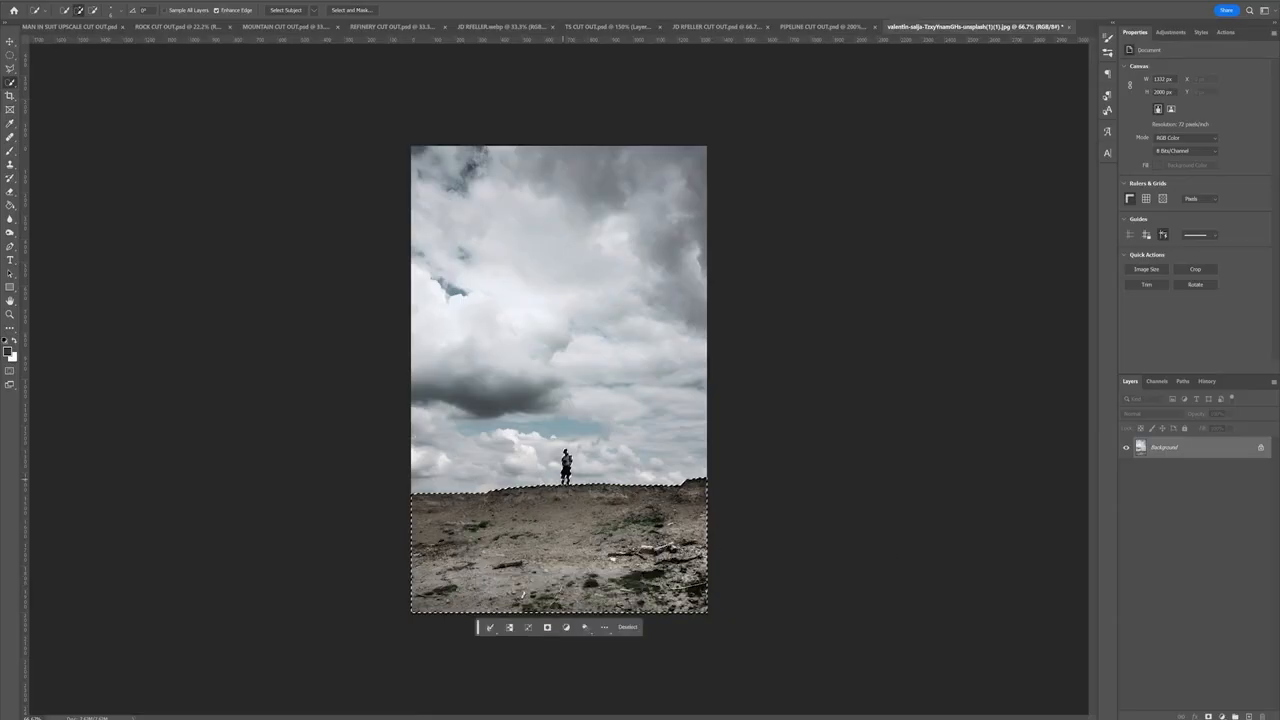
click(1208, 716)
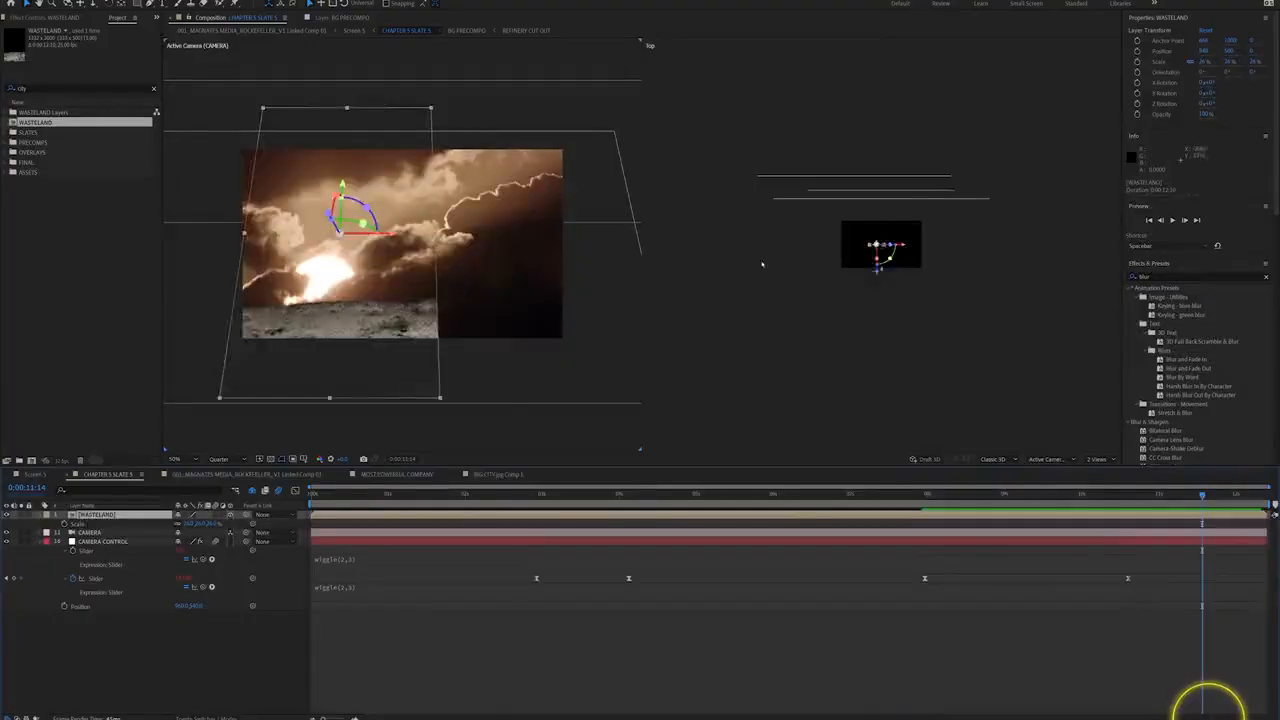
Step: Push the WASTELAND layer back in depth, enlarge it and position its ground along the lower part of the frame
drag(345, 190, 368, 209)
drag(420, 260, 353, 260)
key(space)
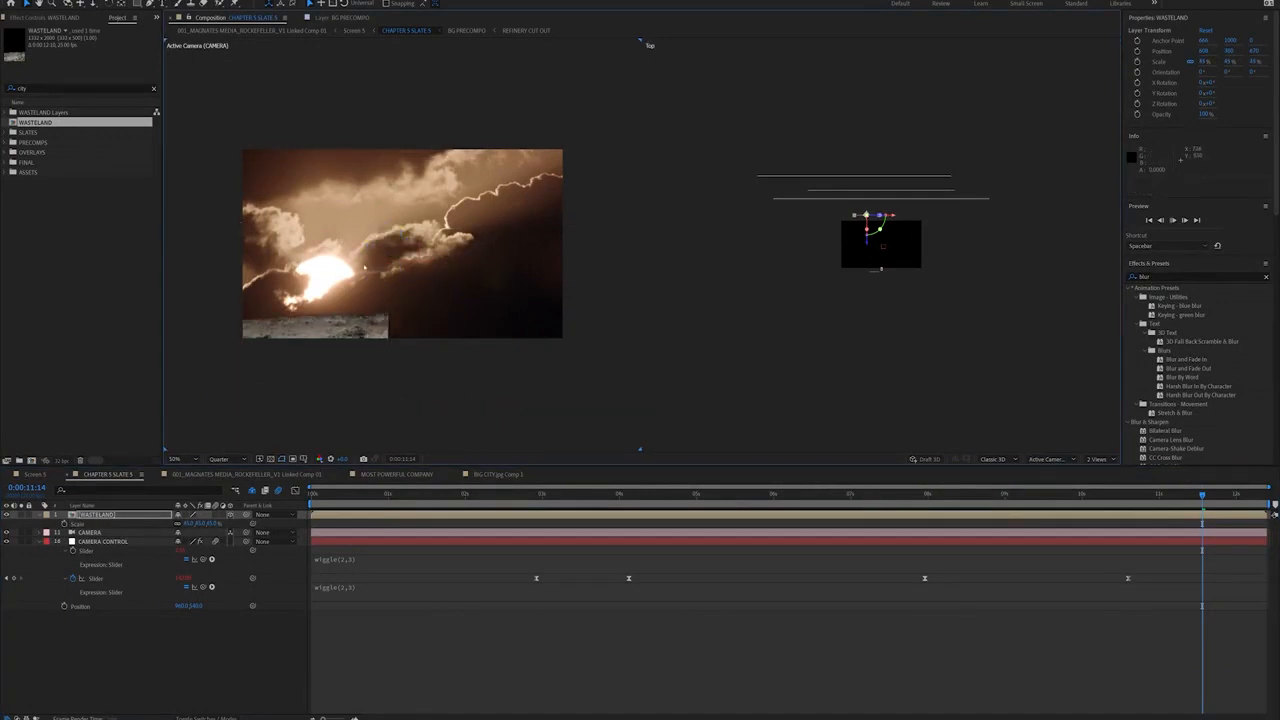
click(1227, 495)
drag(868, 247, 869, 231)
drag(191, 524, 215, 524)
drag(339, 222, 341, 197)
key(shift+Up)
key(shift+Up)
Step: Apply CC RepeTile to the WASTELAND layer, expand it to the right and set Tiling to Checker Flip H
click(600, 650)
click(1190, 186)
text(cc re)
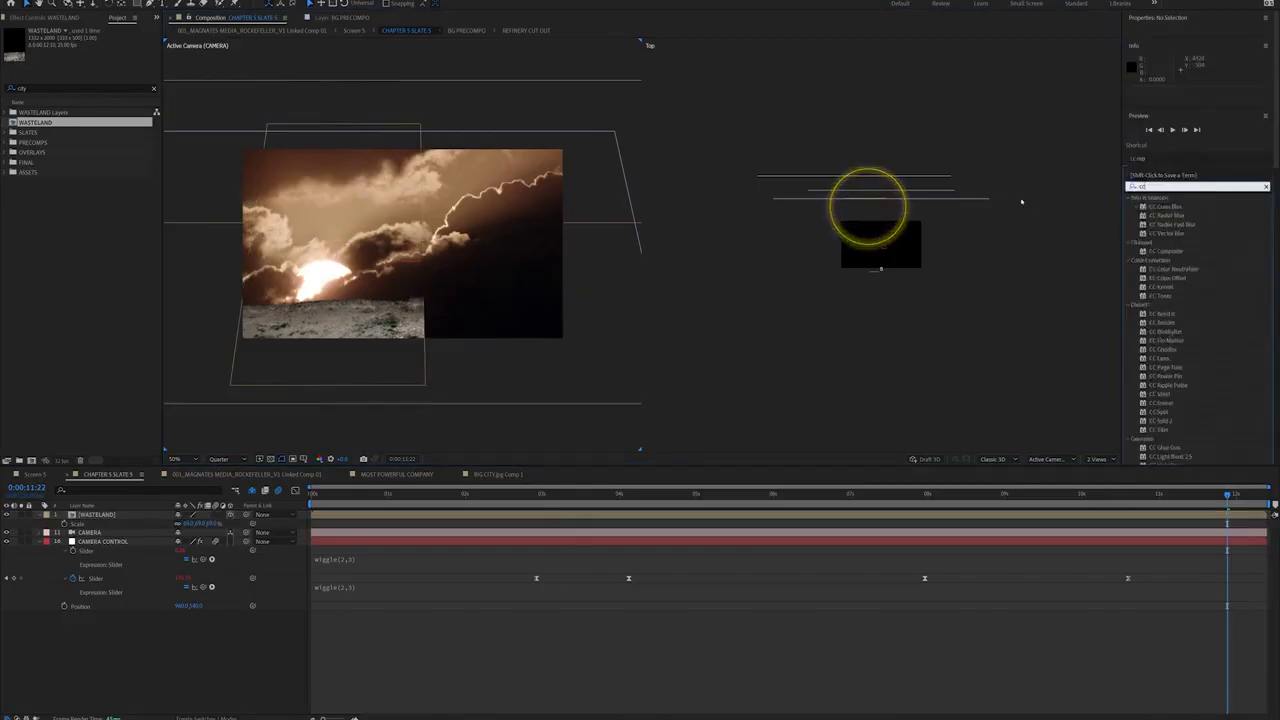
drag(1145, 204, 120, 514)
click(119, 86)
click(117, 118)
click(118, 85)
drag(91, 49, 170, 56)
click(117, 106)
Step: Preview the camera move over the wasteland and raise the WASTELAND layer slightly
click(900, 650)
key(space)
click(1121, 494)
key(space)
drag(1123, 496, 1162, 496)
click(1150, 515)
mouse_move(340, 190)
mouse_down()
mouse_move(340, 207)
mouse_move(340, 184)
mouse_up()
click(950, 650)
click(1113, 495)
key(space)
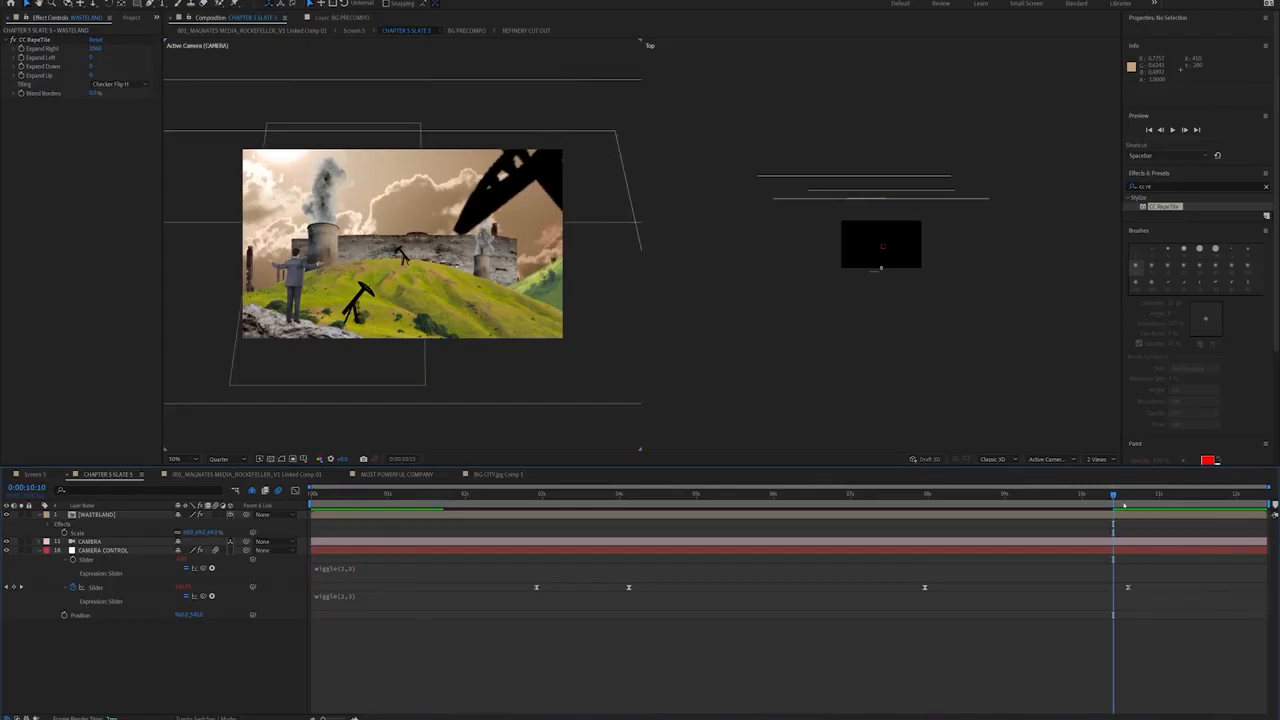
click(1124, 503)
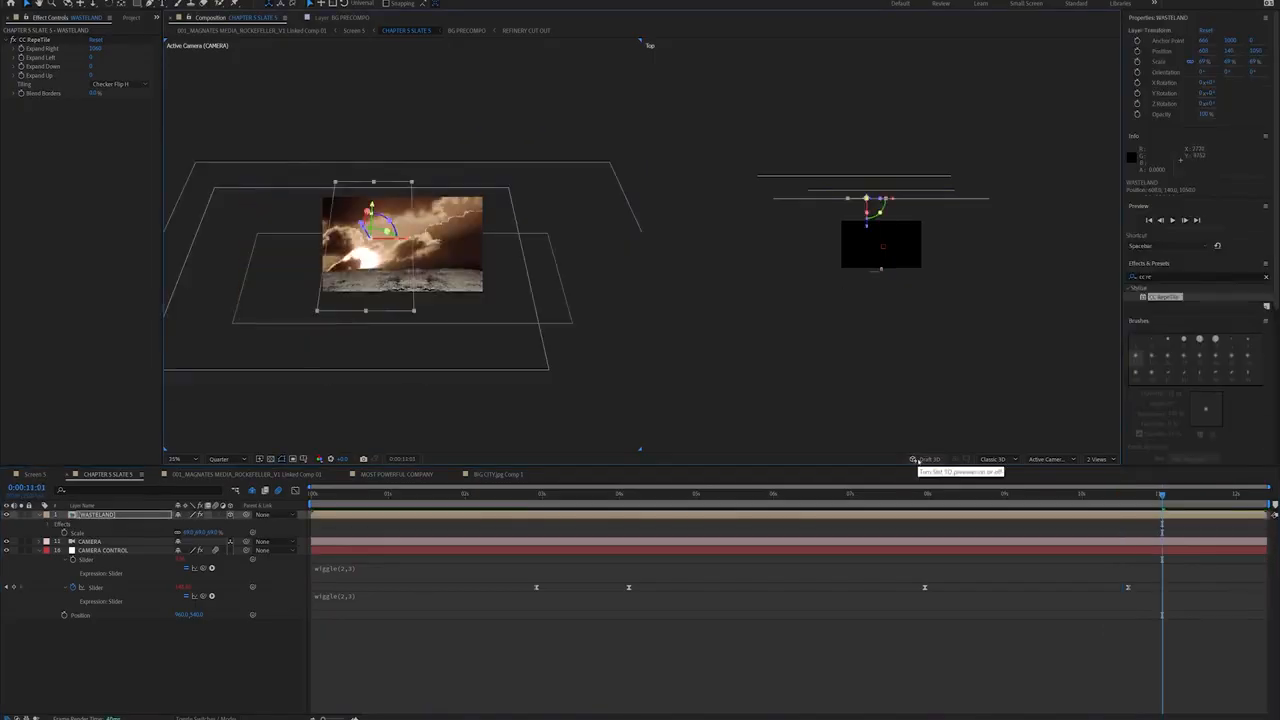
Step: Move the WASTELAND layer closer to the camera, adjust its height and scale it down
scroll(402, 243, up, 2)
click(97, 515)
drag(866, 226, 866, 243)
drag(320, 150, 319, 184)
key(s)
drag(191, 523, 181, 523)
Step: Fine-tune the WASTELAND layer's scale and position so its ground spans the frame, and preview the camera move
drag(363, 233, 386, 233)
drag(190, 523, 198, 523)
drag(341, 186, 341, 175)
drag(879, 283, 878, 275)
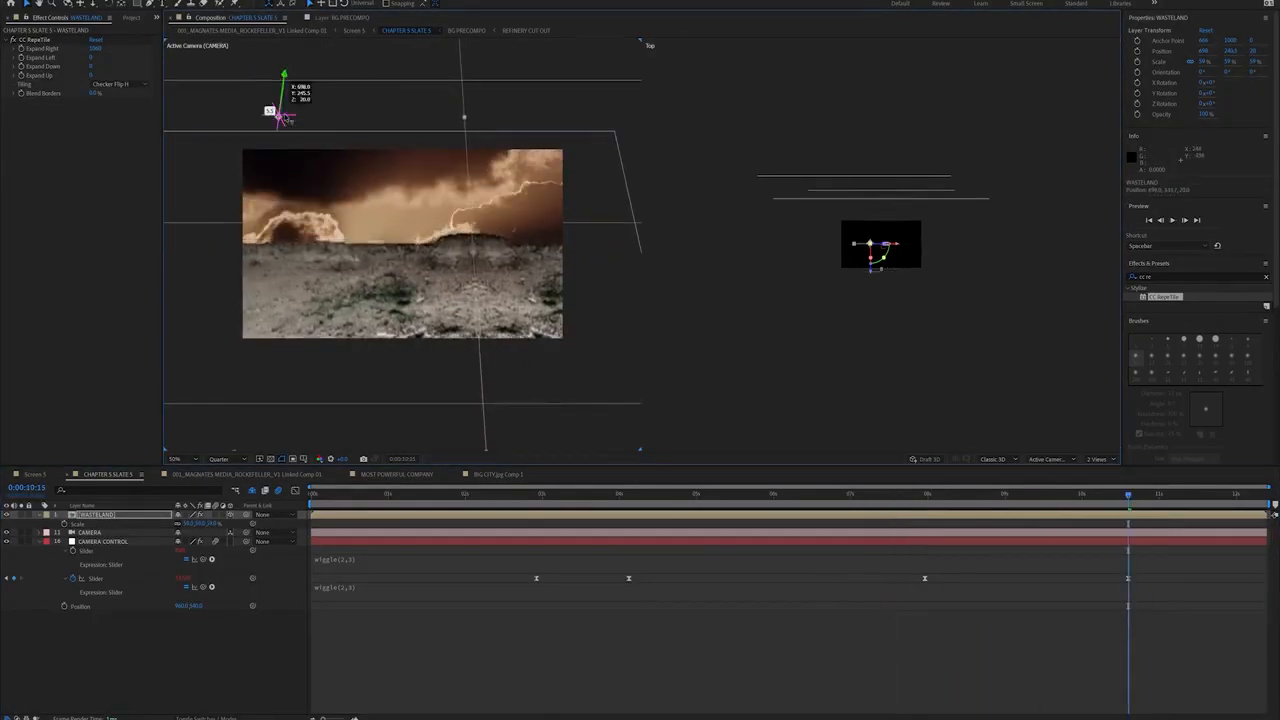
drag(285, 112, 515, 224)
click(943, 494)
key(space)
drag(943, 494, 1151, 494)
click(965, 494)
key(space)
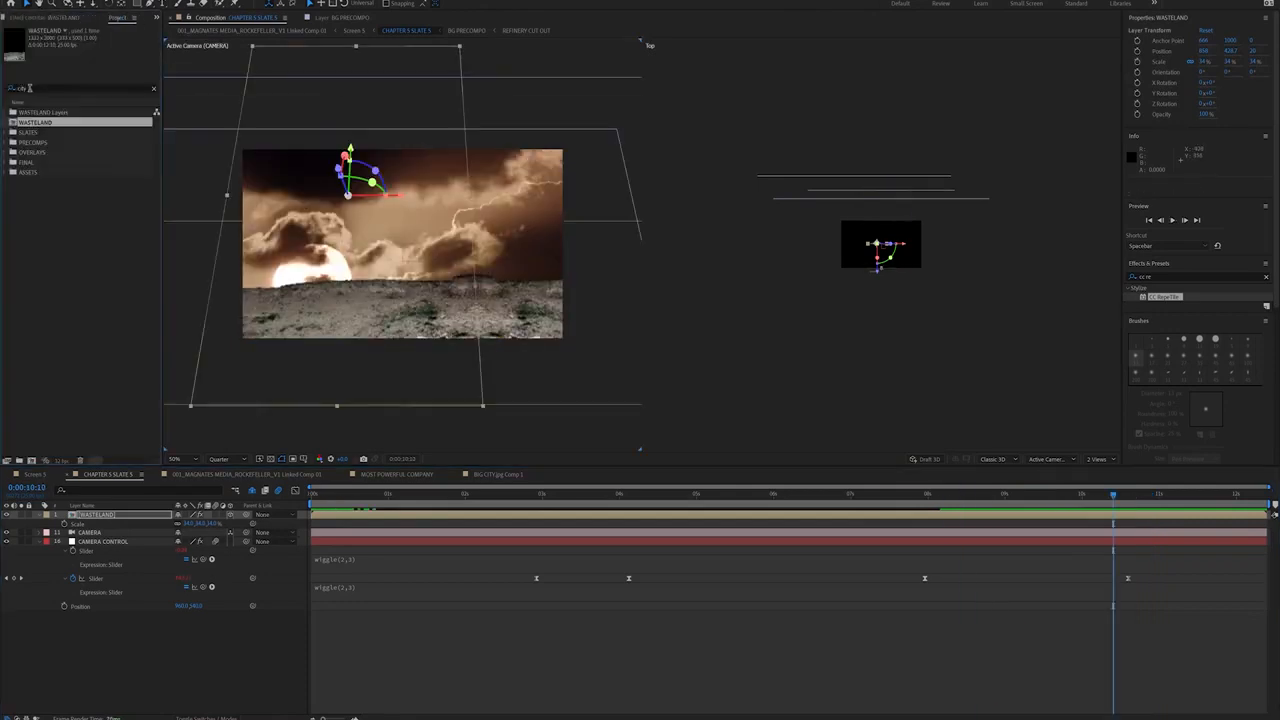
Step: Add the ROCK CUT OUT precomp to CHAPTER 5 SLATE 5 above WASTELAND, scale it down and lower it
drag(48, 152, 680, 351)
scroll(414, 211, down, 3)
key(s)
drag(193, 524, 197, 528)
drag(432, 205, 433, 285)
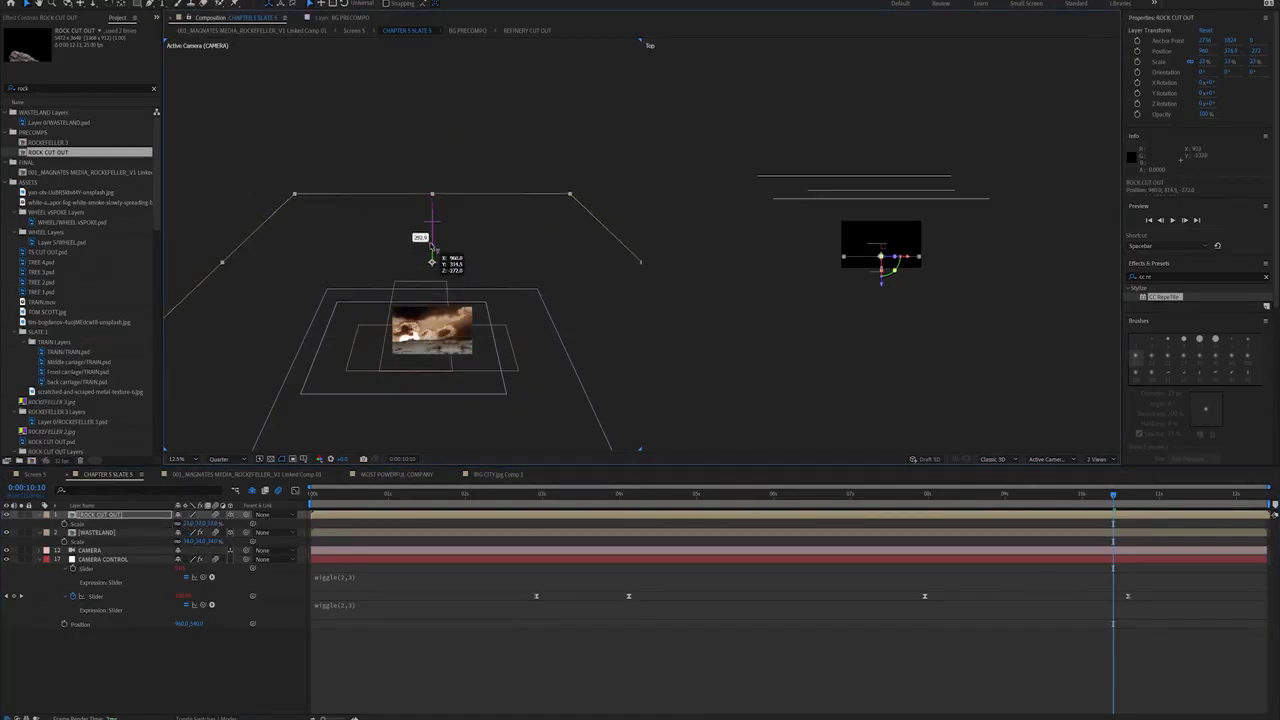
Step: Scale ROCK CUT OUT down further and lower it until the rock rests on the wasteland ground
drag(187, 523, 178, 523)
drag(436, 255, 437, 310)
drag(188, 526, 183, 526)
drag(433, 298, 386, 188)
scroll(433, 316, up, 1)
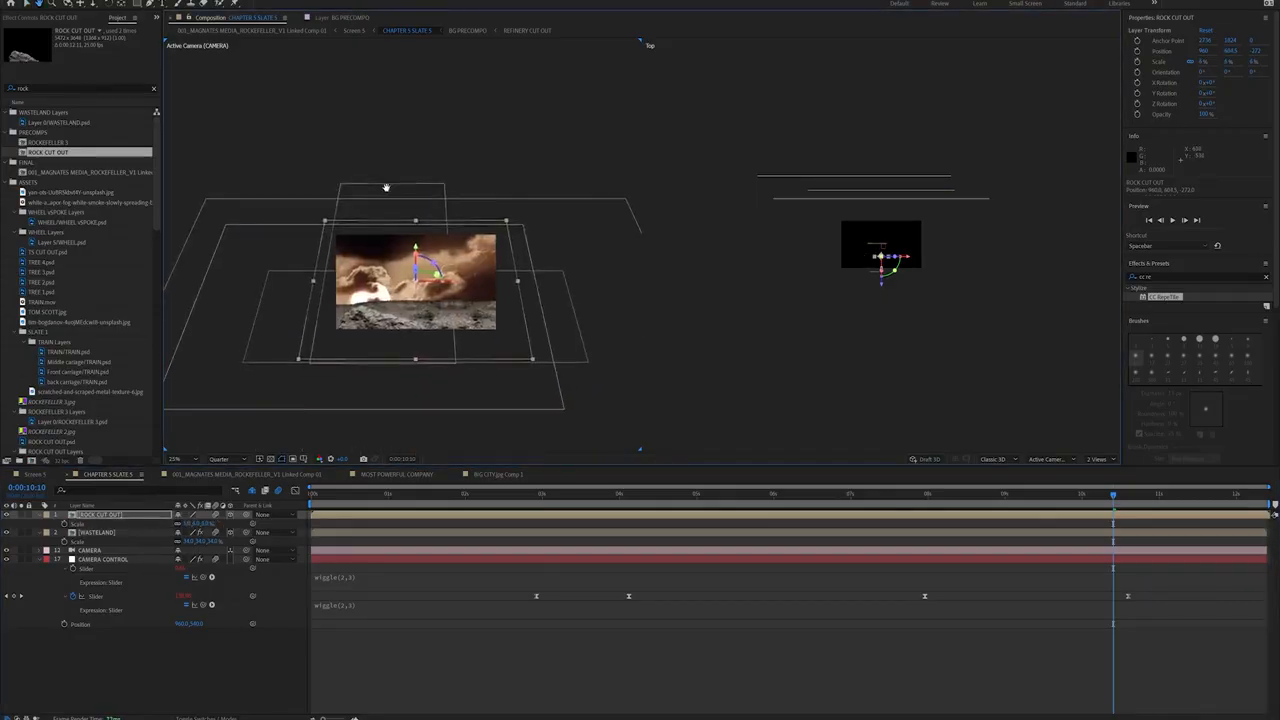
scroll(386, 188, up, 1)
scroll(831, 349, up, 1)
scroll(831, 349, down, 1)
Step: Adjust ROCK CUT OUT's depth, shrink it slightly and place the rock in the lower left of the shot
click(877, 319)
scroll(877, 319, up, 1)
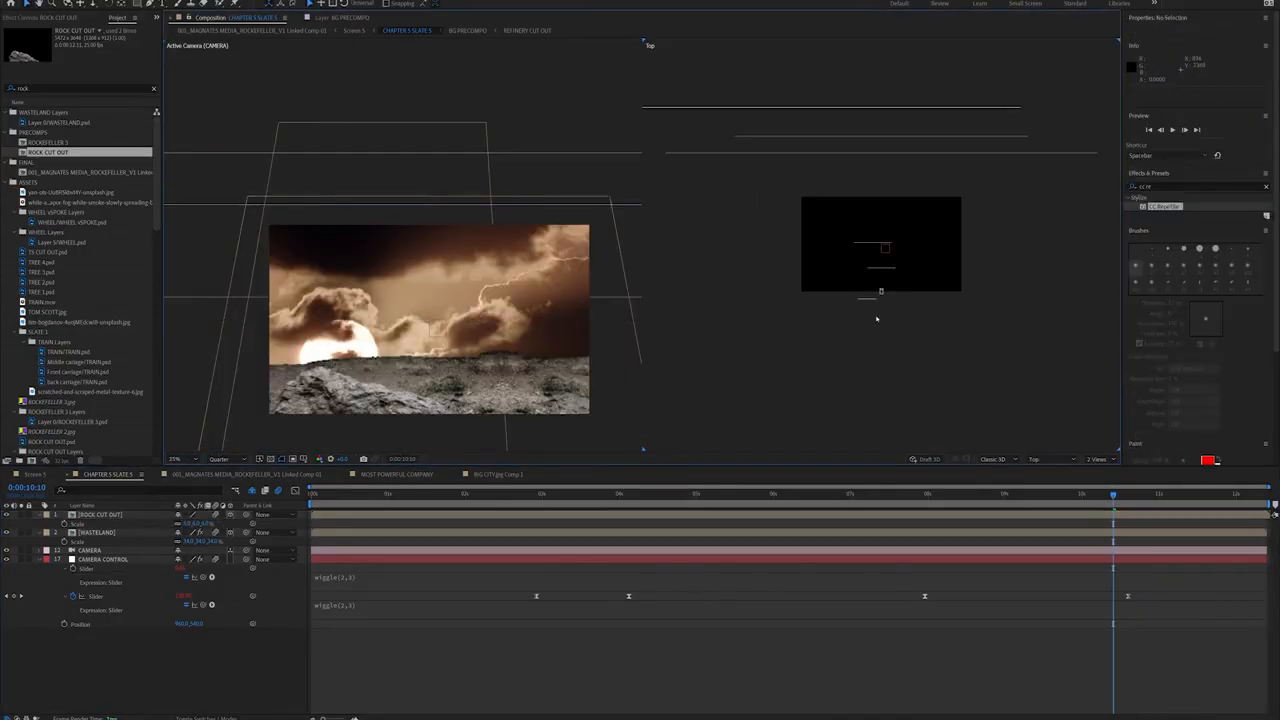
click(873, 243)
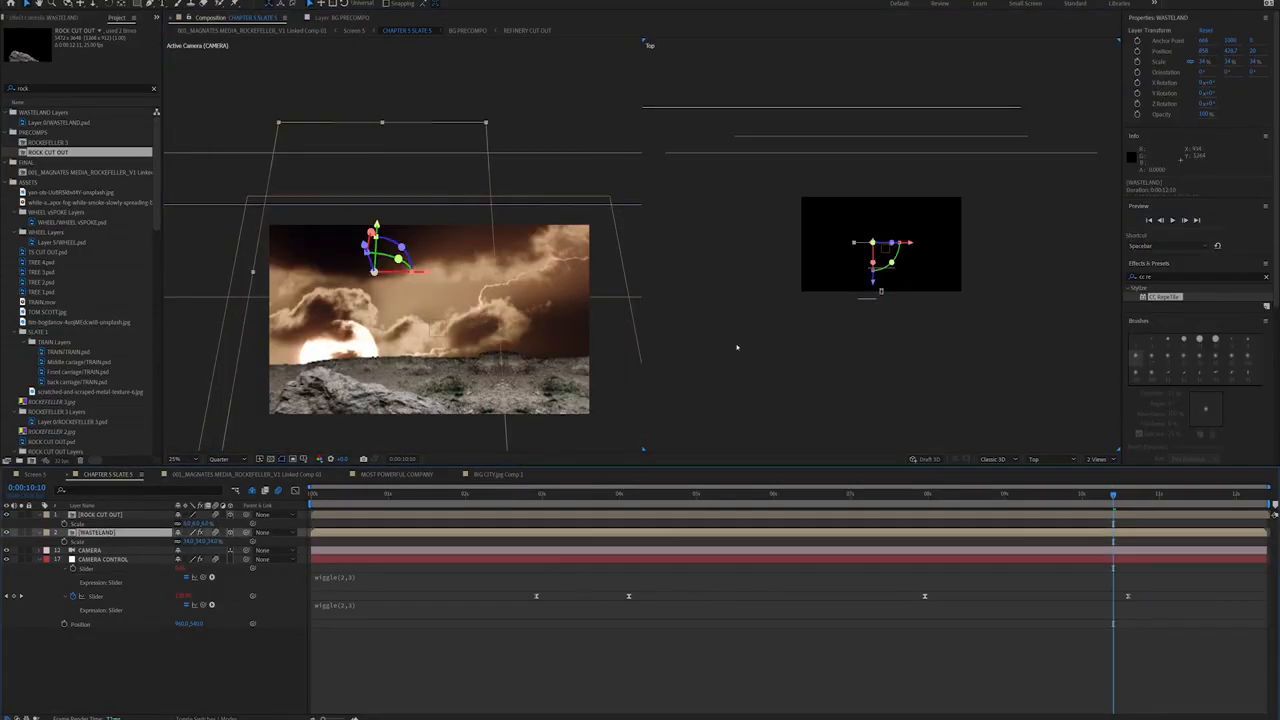
click(881, 268)
drag(881, 307, 881, 298)
drag(372, 395, 346, 371)
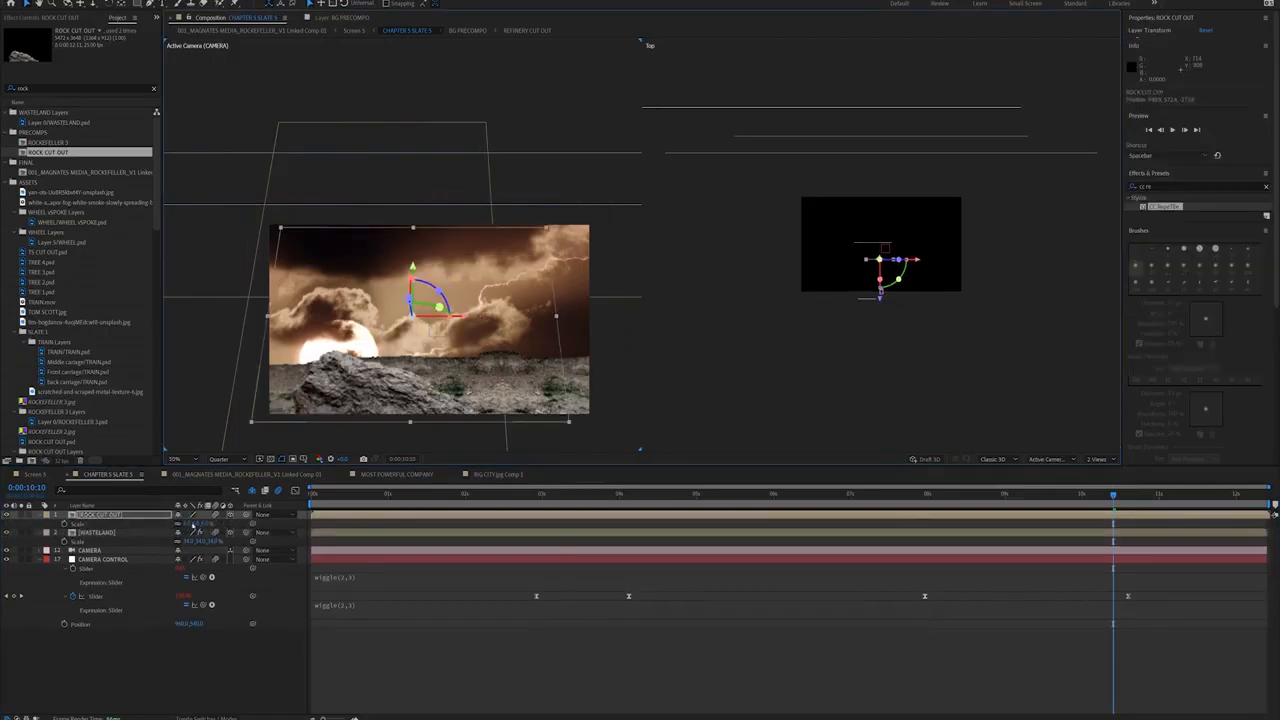
drag(191, 524, 187, 524)
drag(398, 336, 358, 377)
Step: Preview the camera move and refine the ROCK CUT OUT layer's position and scale on the left of the shot
drag(1113, 497, 1035, 516)
key(space)
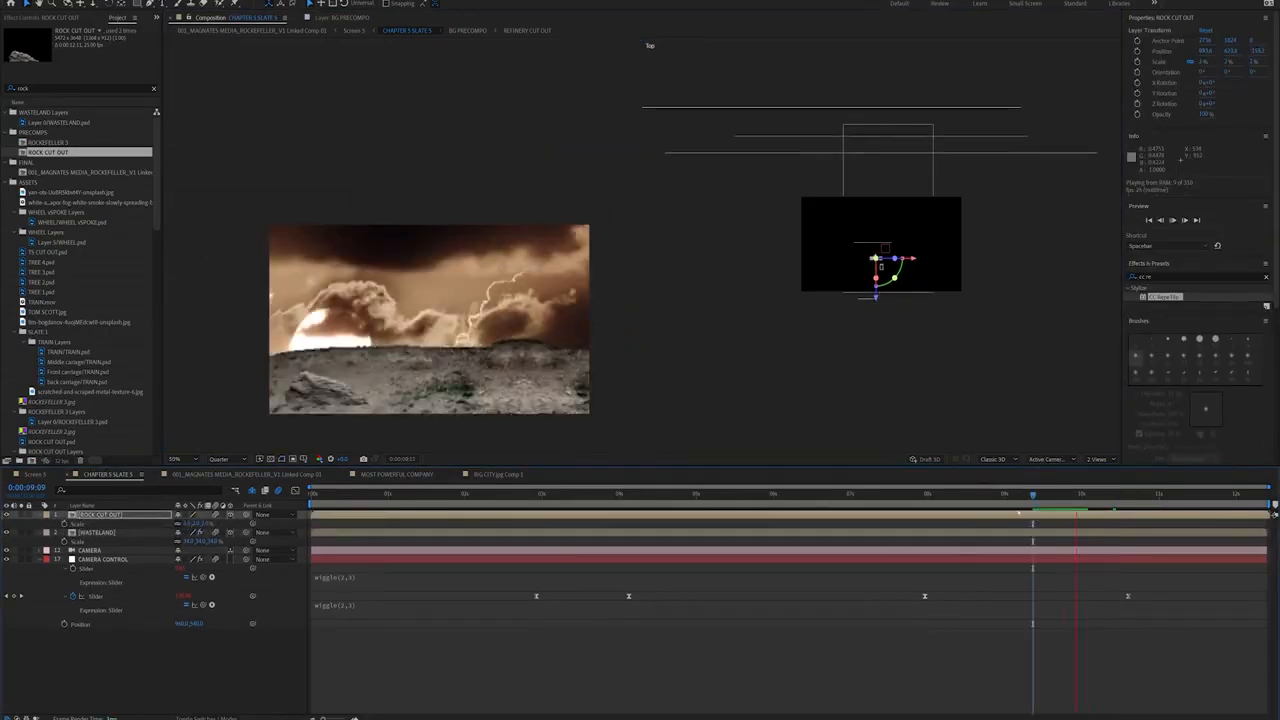
key(space)
drag(386, 350, 358, 367)
mouse_move(199, 524)
mouse_down()
mouse_move(215, 515)
mouse_move(200, 524)
mouse_up()
click(972, 500)
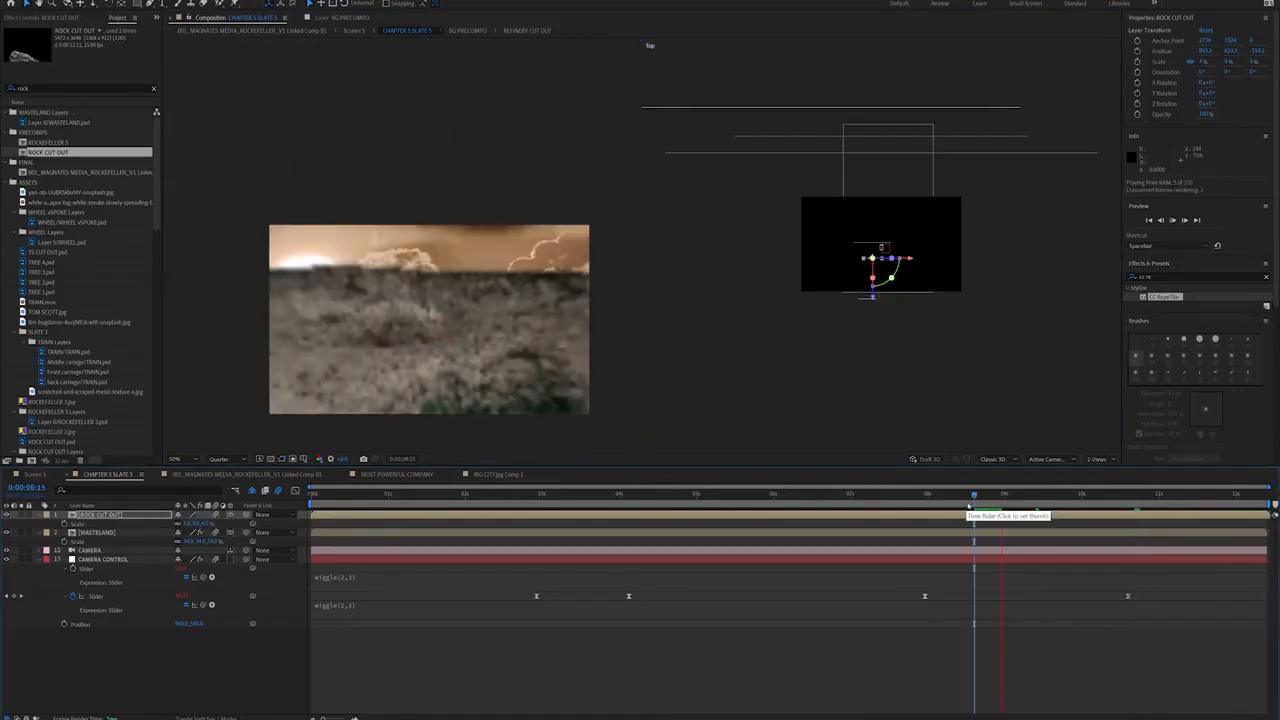
drag(967, 506, 1187, 495)
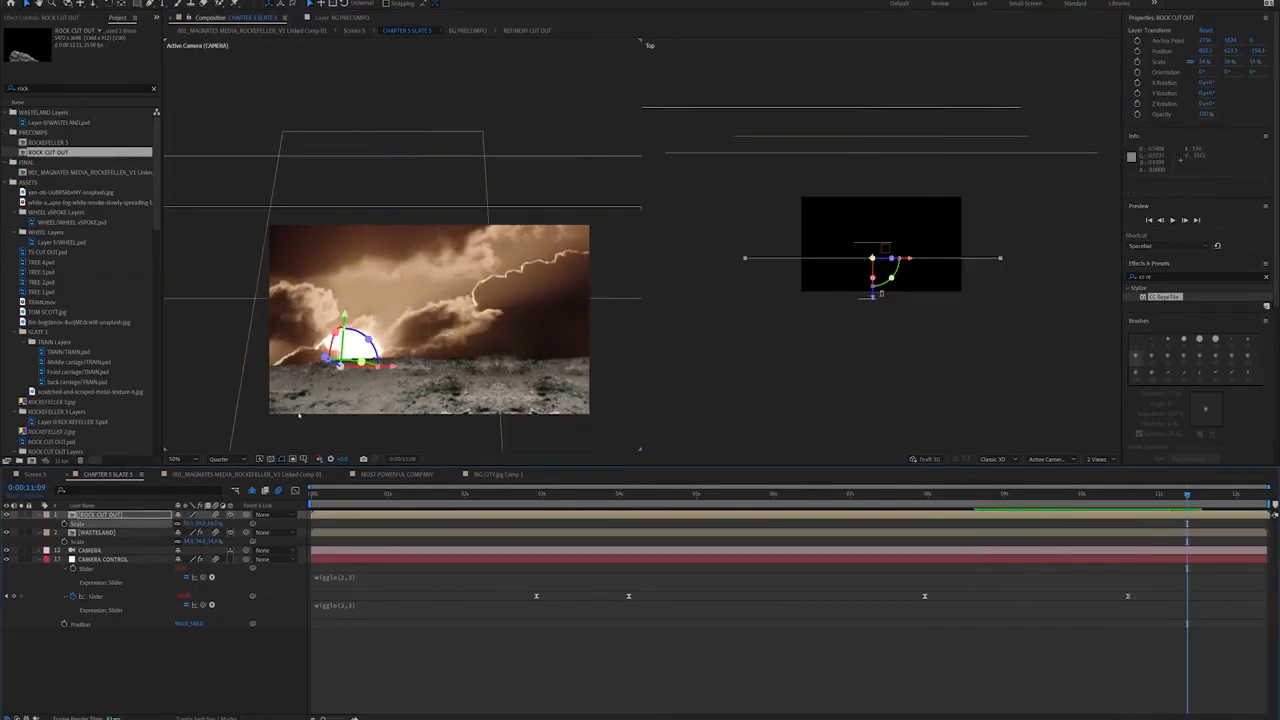
click(1016, 505)
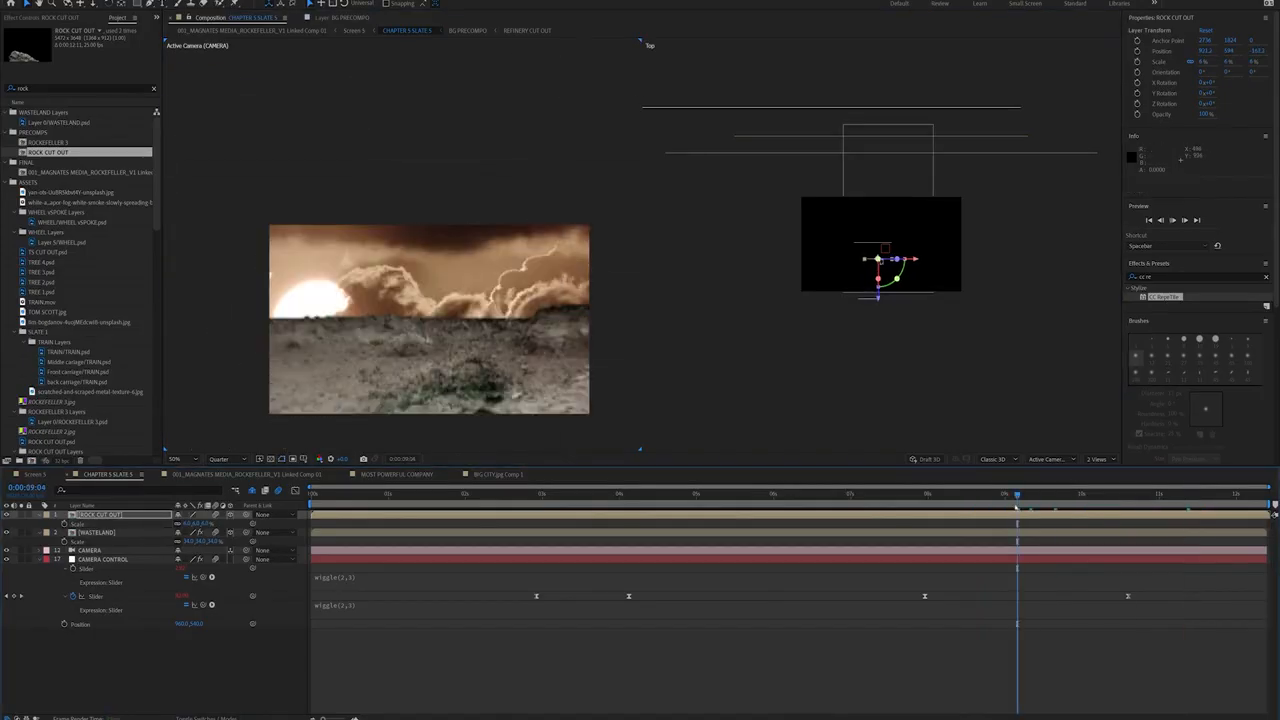
Step: Duplicate ROCK CUT OUT, mirror the copy with an X scale of -6% and place it farther back on the right
drag(1016, 506, 1175, 495)
key(ctrl+d)
key(s)
click(178, 524)
click(188, 524)
text(-6)
key(Return)
click(100, 515)
drag(434, 390, 518, 370)
drag(886, 302, 881, 293)
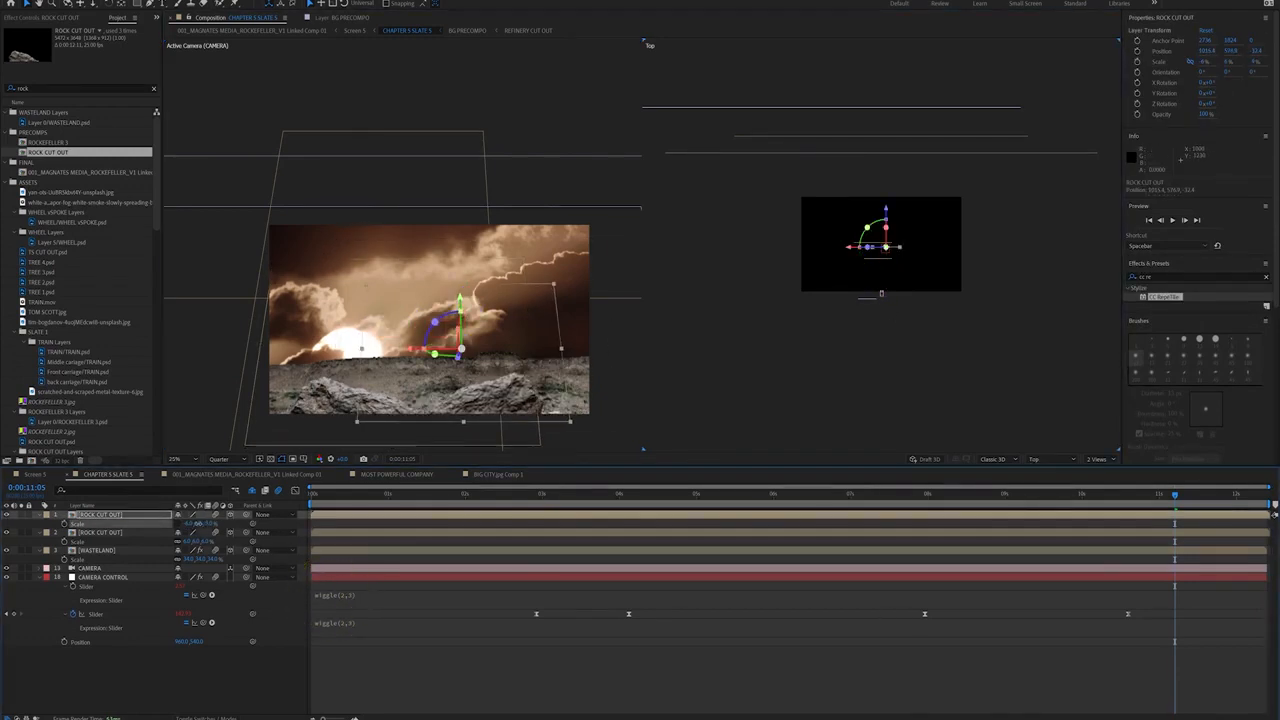
Step: Adjust the mirrored rock's scale, shift it farther right and preview the camera move
click(179, 524)
drag(200, 524, 198, 524)
drag(490, 374, 536, 369)
drag(1000, 495, 974, 497)
key(space)
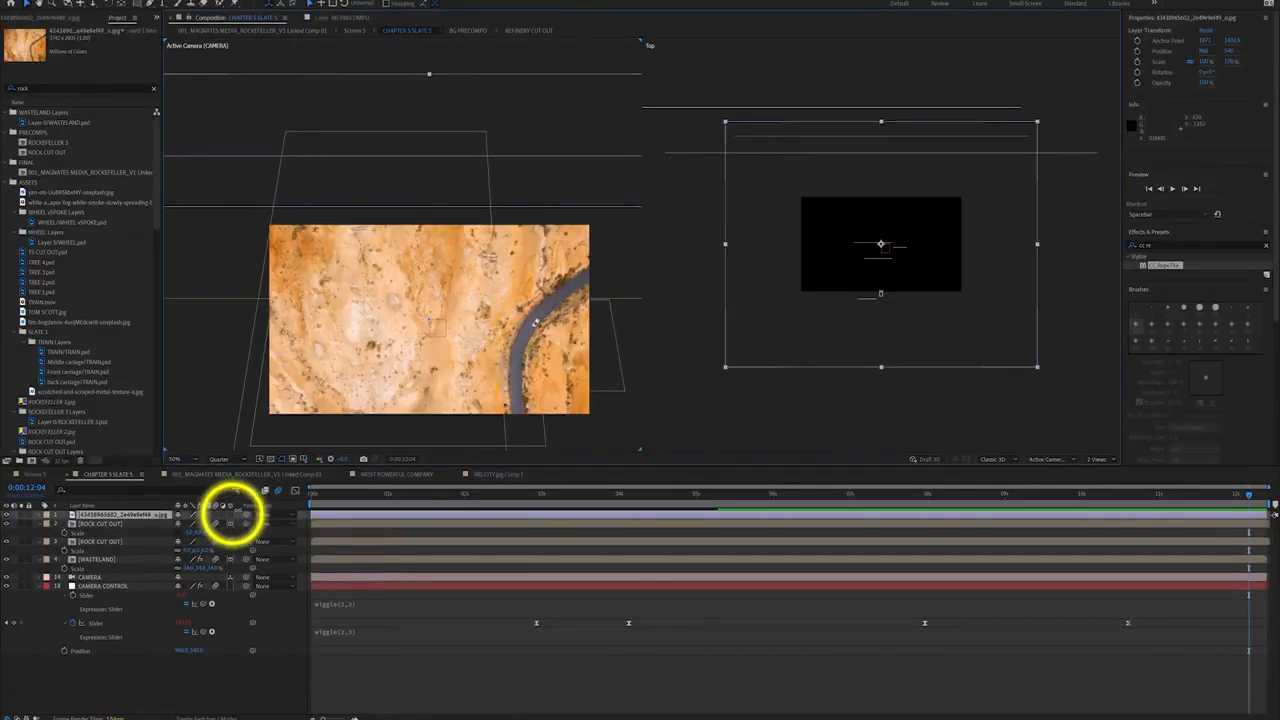
Step: Make the aerial desert photo layer 3D and reveal its rotation properties
click(230, 514)
key(r)
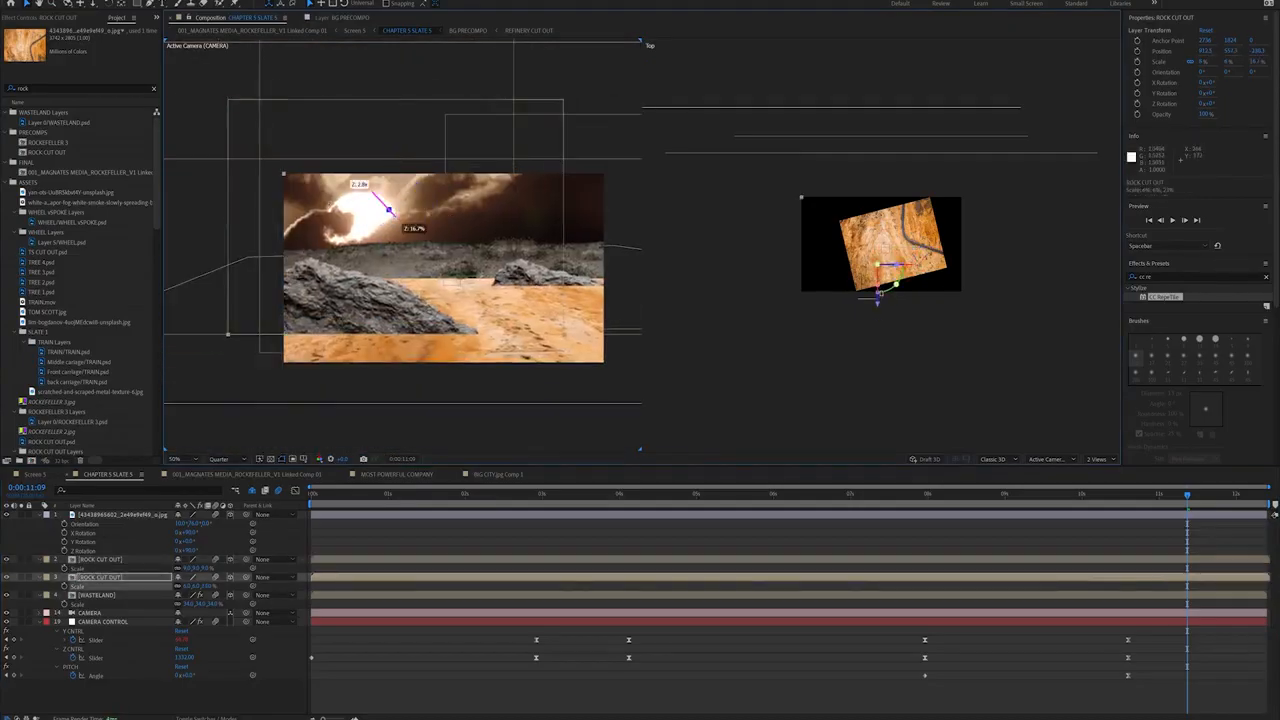
Step: Trim the start of the desert photo layer to about 0:00:08:15 and preview the move over the wasteland
click(974, 494)
click(122, 515)
key(alt+[)
click(1087, 494)
key(space)
click(97, 595)
click(979, 493)
key(space)
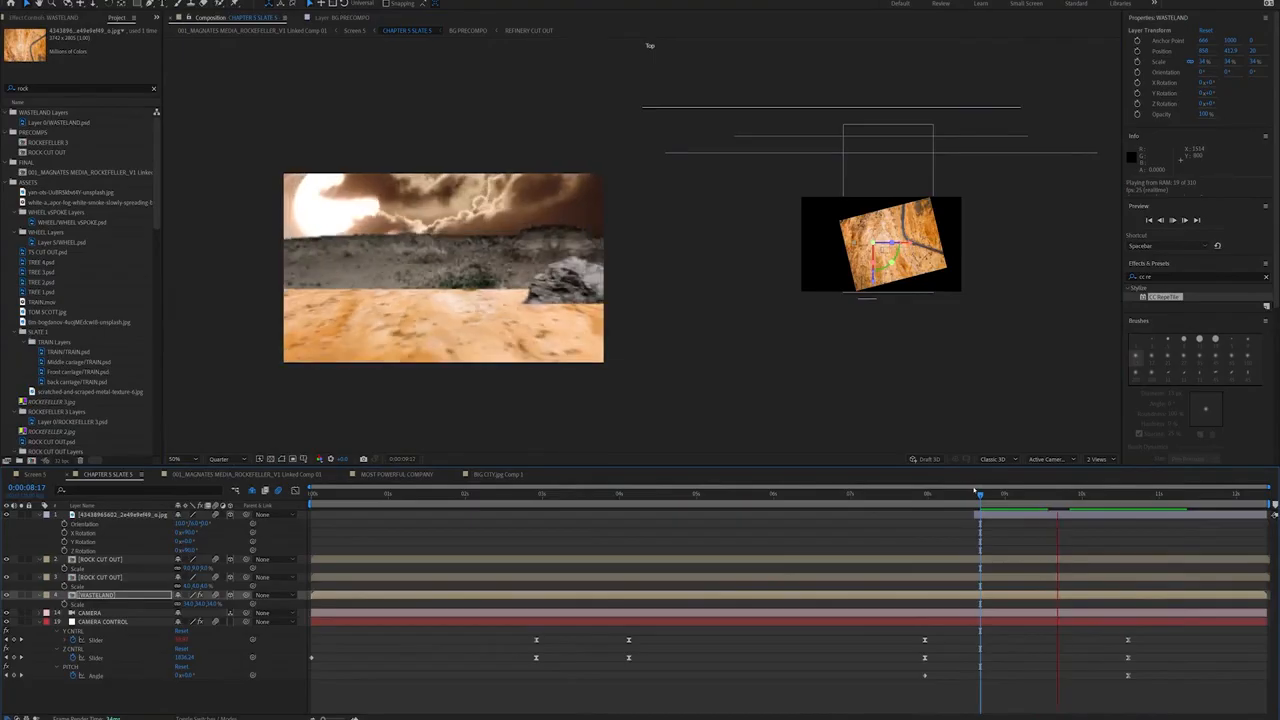
key(space)
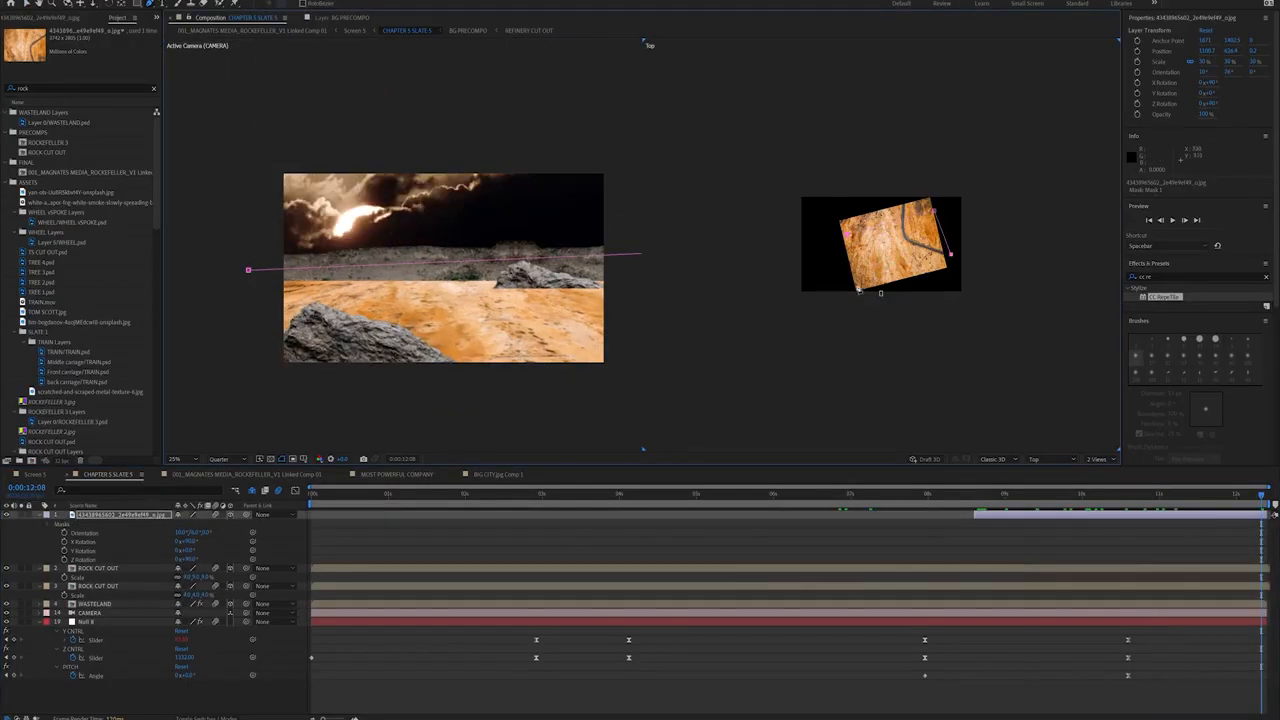
Step: Mask the desert photo with the Pen tool, feather the mask and reshape its far edge to blend into the wasteland
key(g)
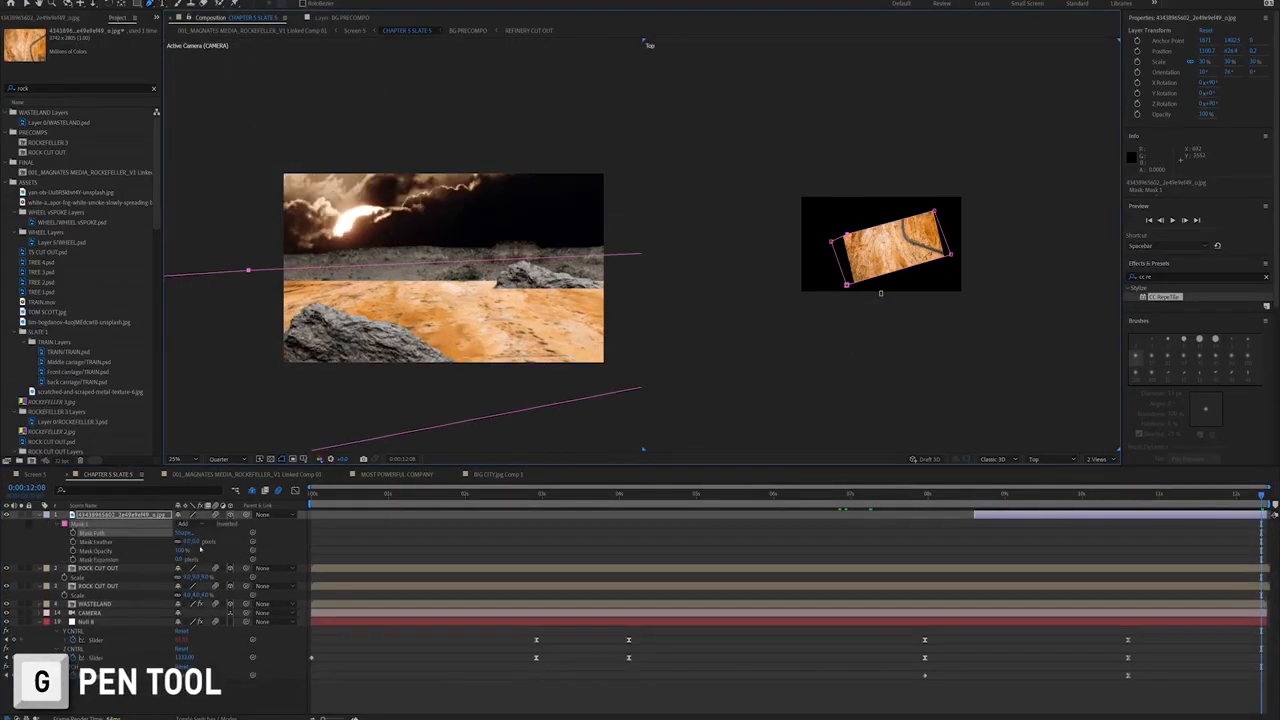
click(893, 256)
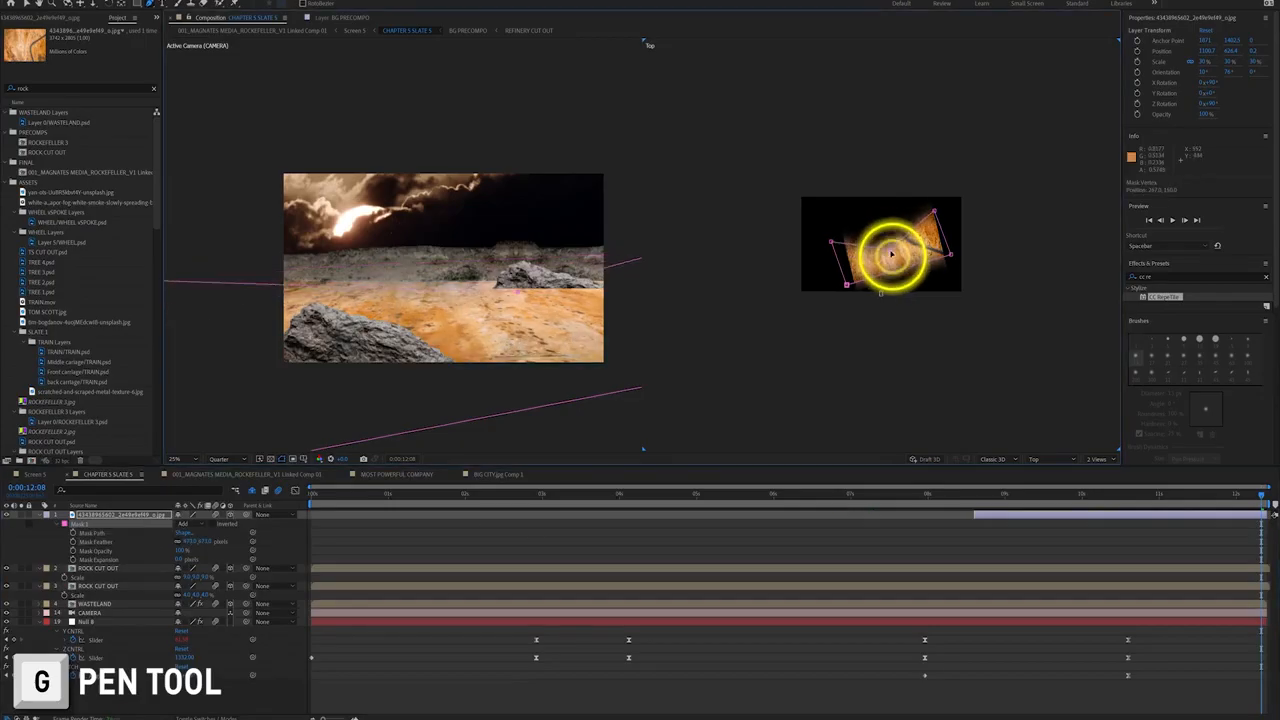
Step: Reshape the desert photo's mask points so its far edge blends and its near part is fully uncovered, checking around 0:00:09:03
drag(932, 213, 954, 234)
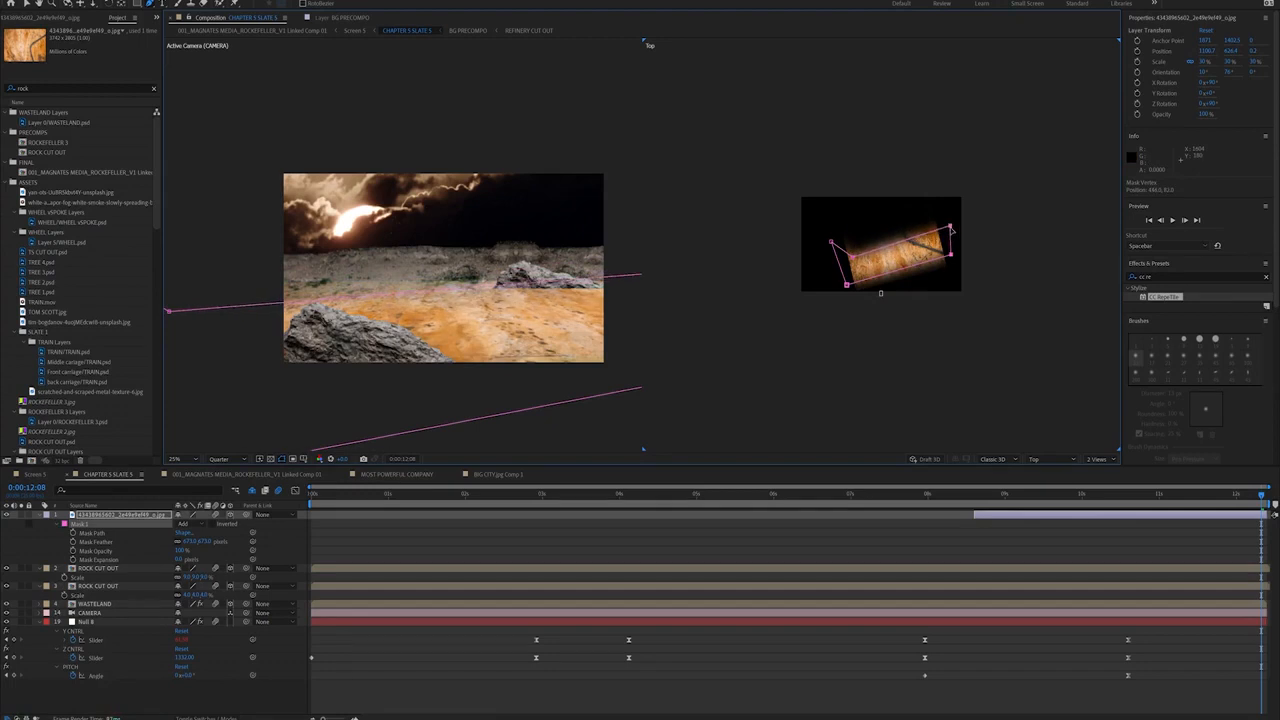
drag(853, 258, 866, 318)
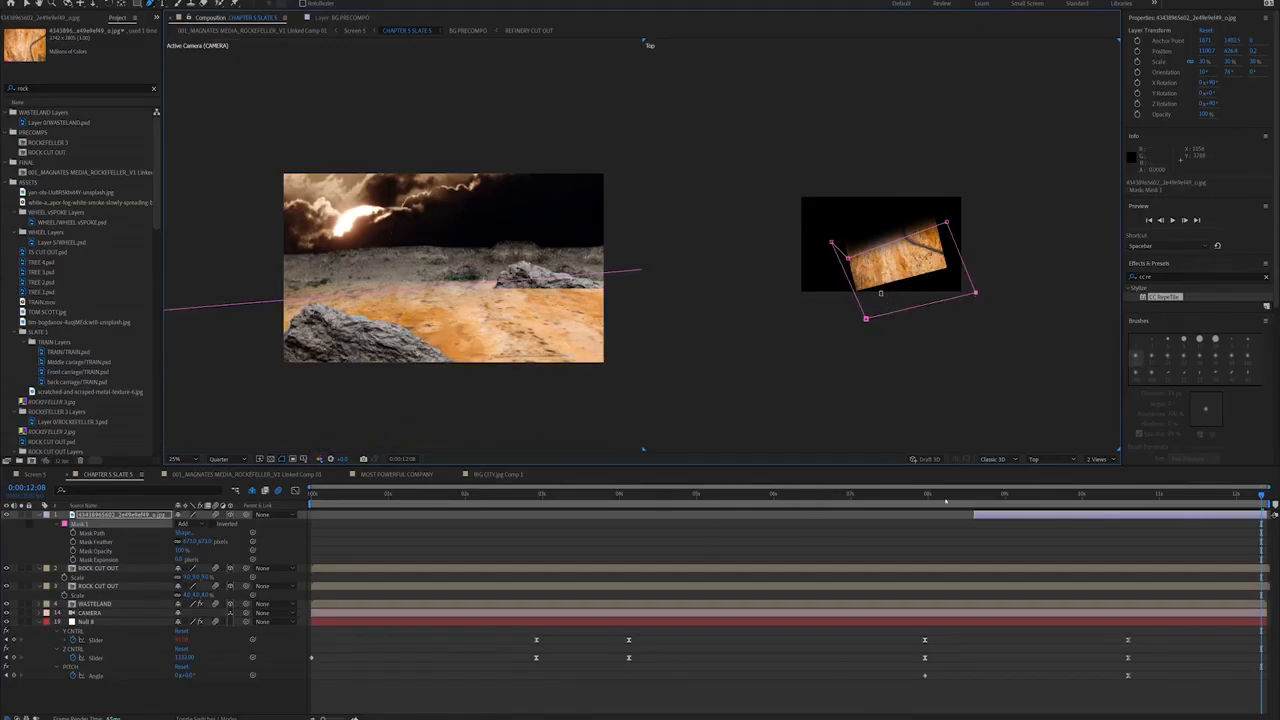
drag(1027, 505, 1015, 510)
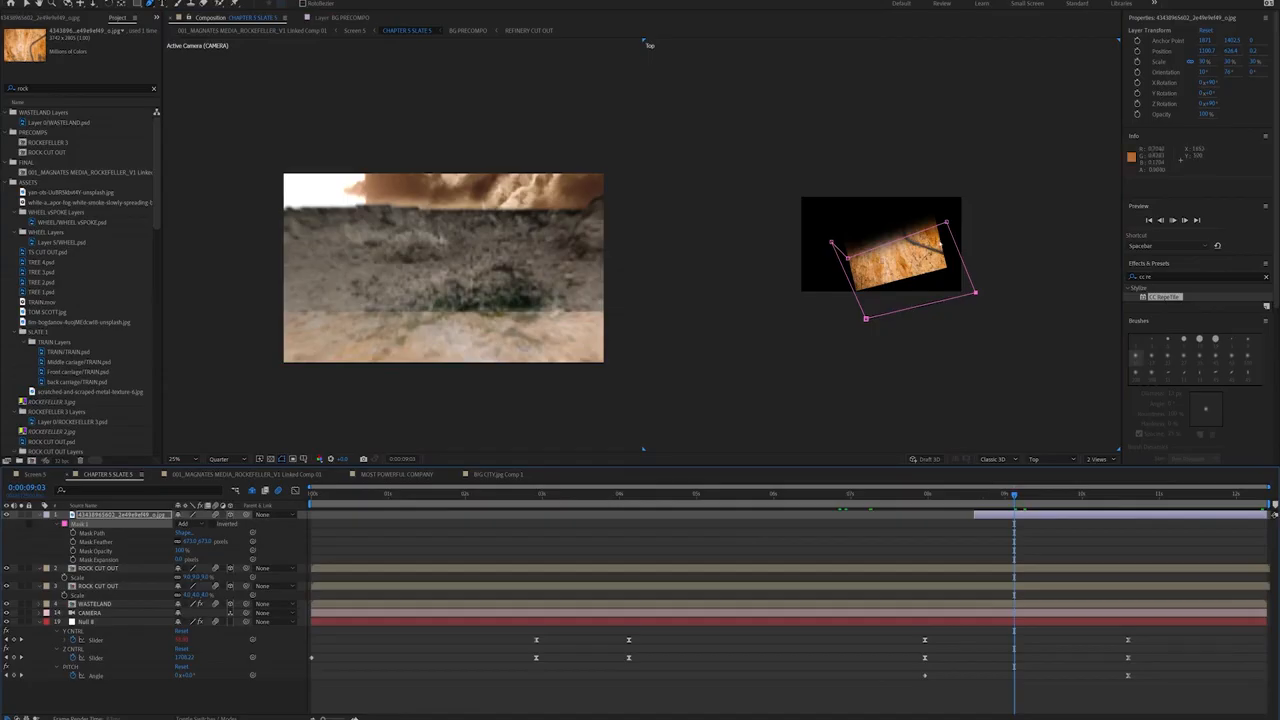
drag(944, 224, 956, 240)
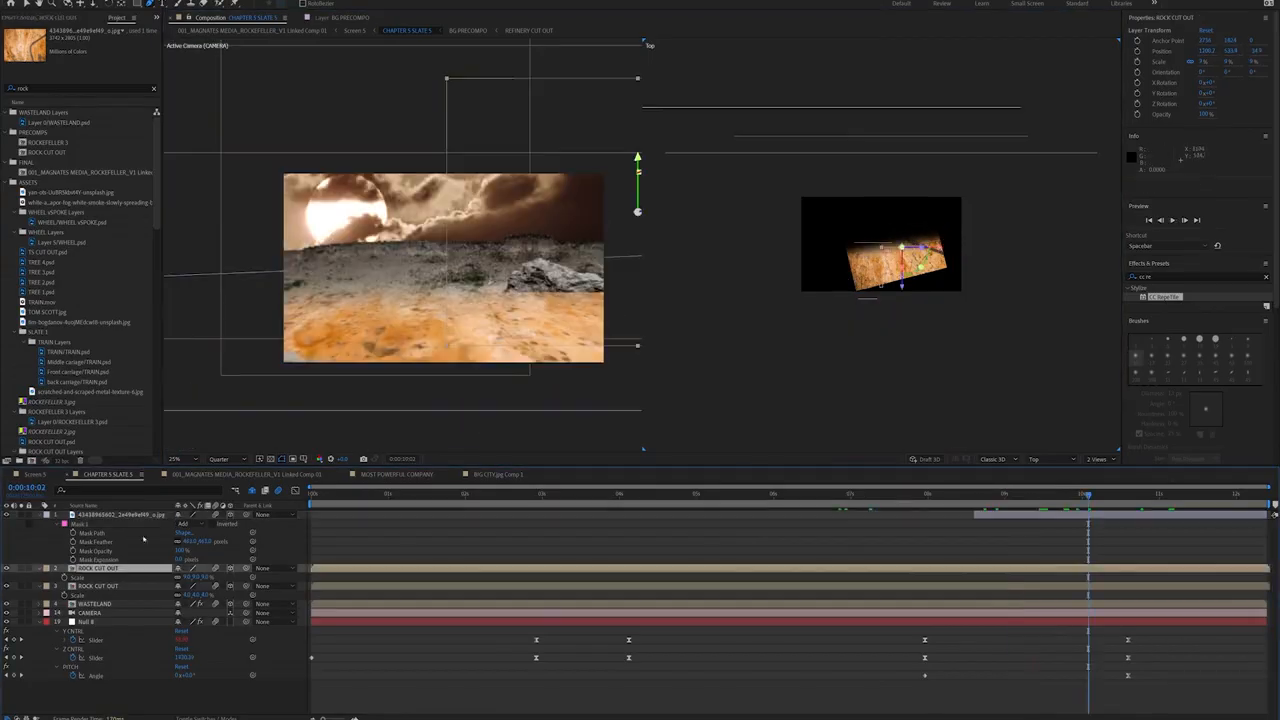
Step: Apply Hue/Saturation to the desert photo with Master Saturation at -100 and undo the trial change to its lightness
click(1146, 274)
text(hue)
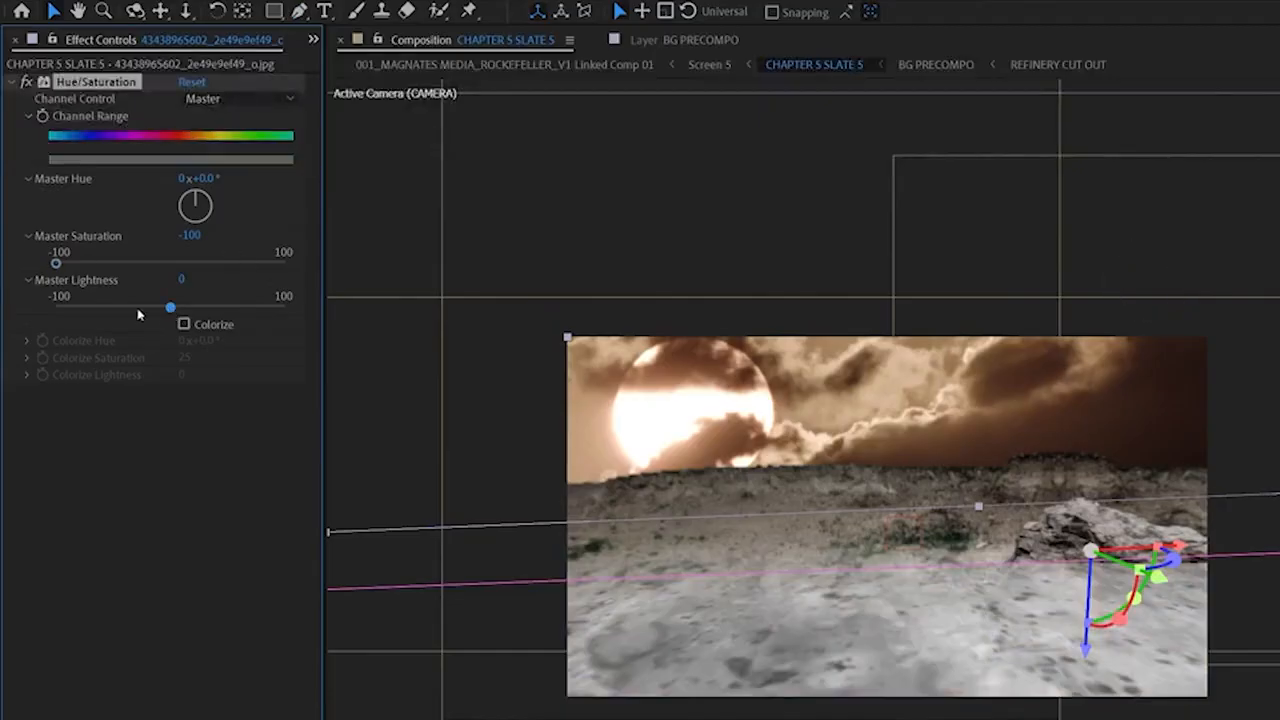
drag(138, 313, 106, 314)
key(ctrl+z)
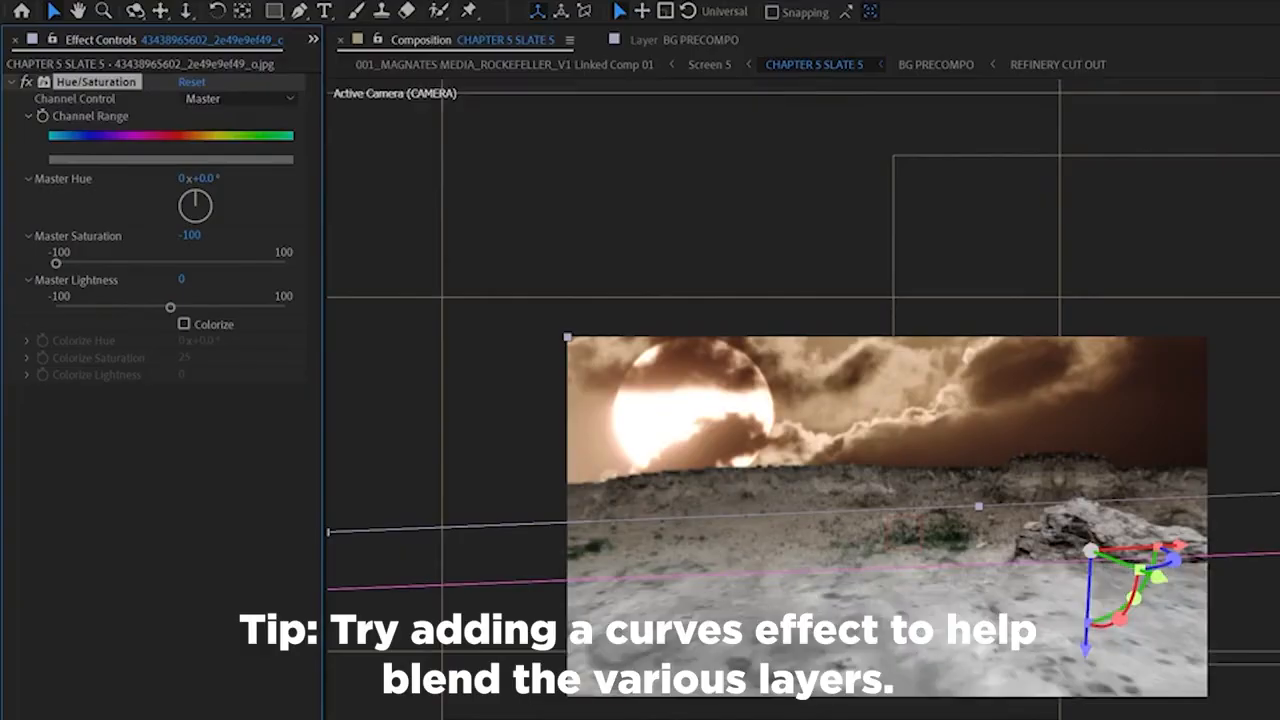
Step: Colorize the desert photo and pull down its RGB curve with a Curves effect to match the wasteland, previewing the camera move
click(1170, 277)
text(curv)
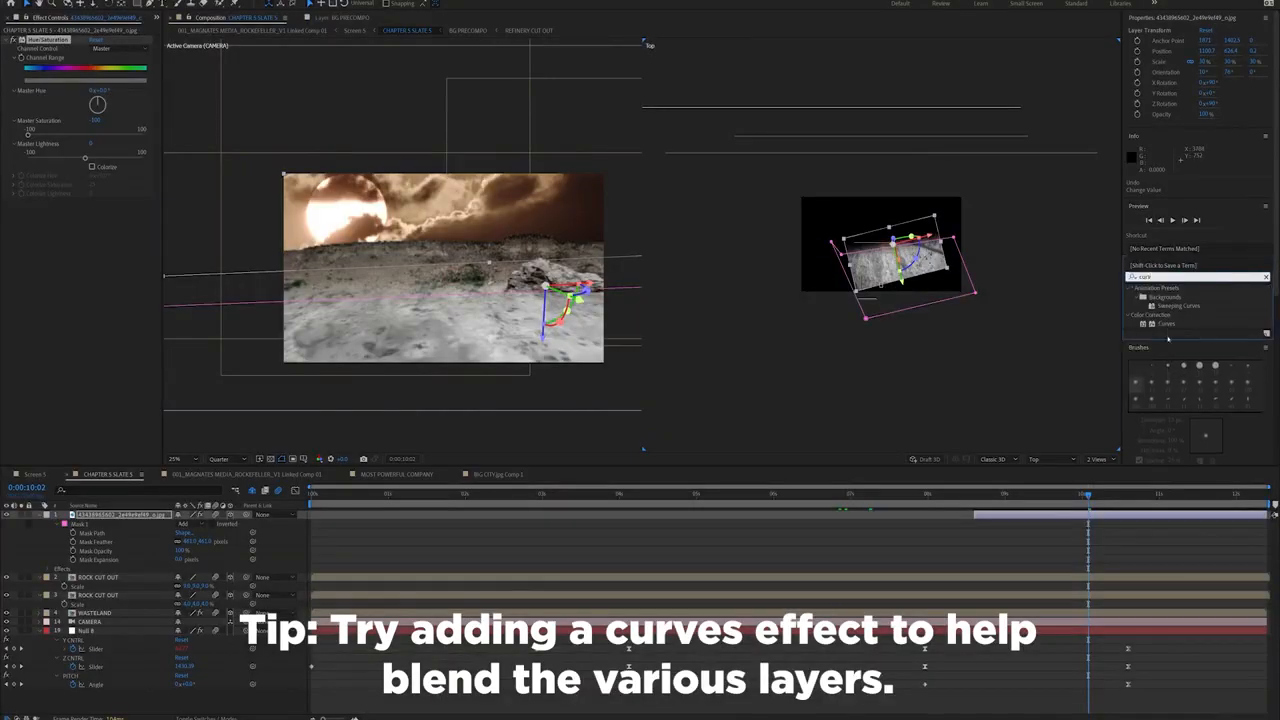
drag(110, 217, 109, 217)
drag(72, 340, 75, 349)
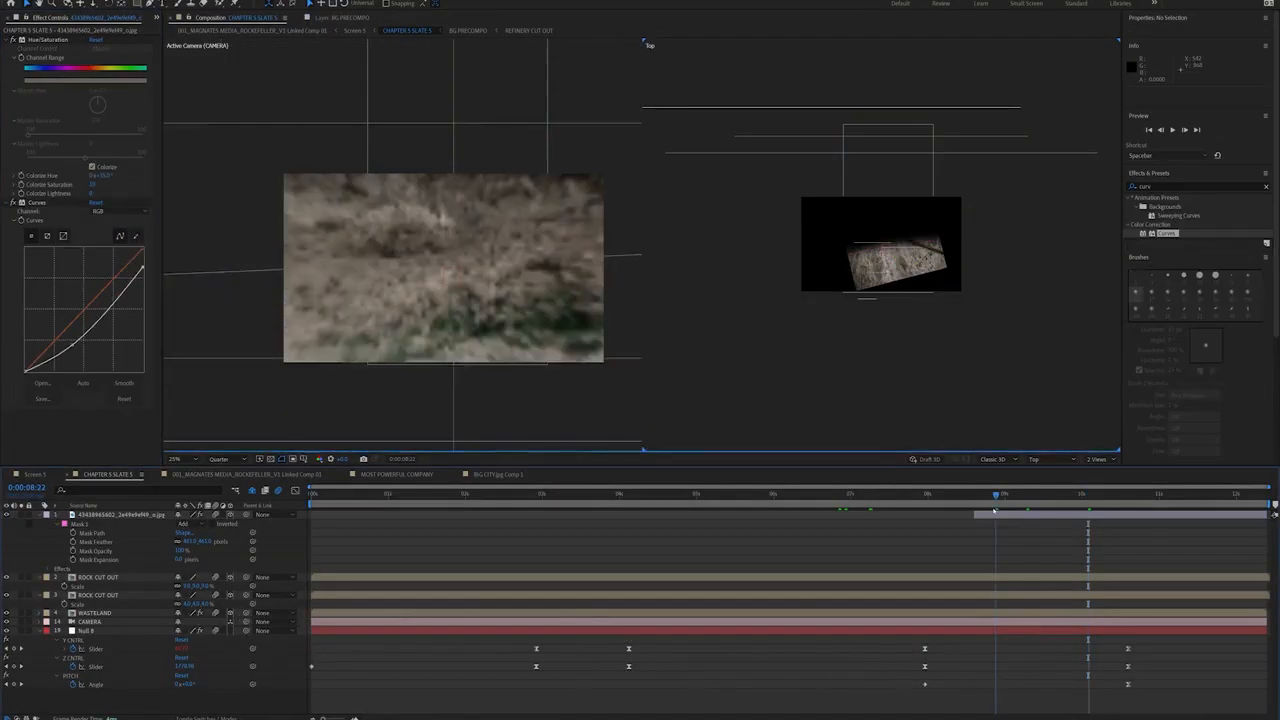
key(Page_Up)
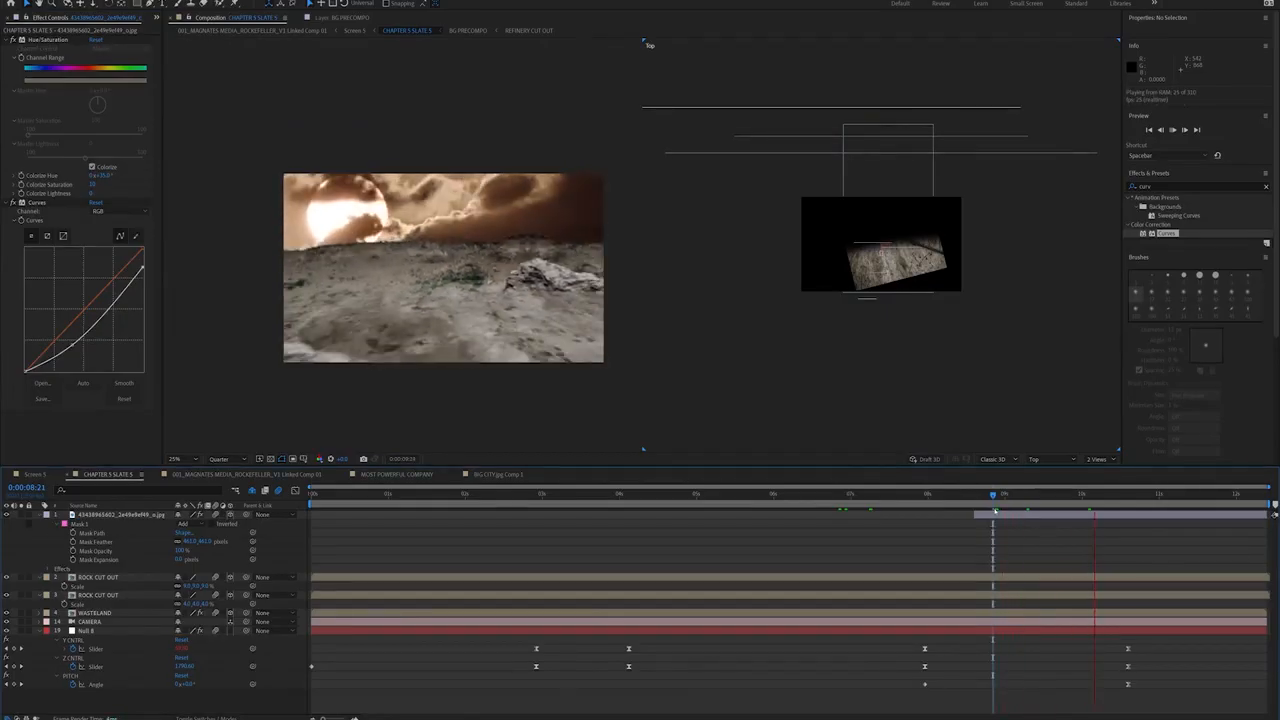
key(space)
key(space)
key(space)
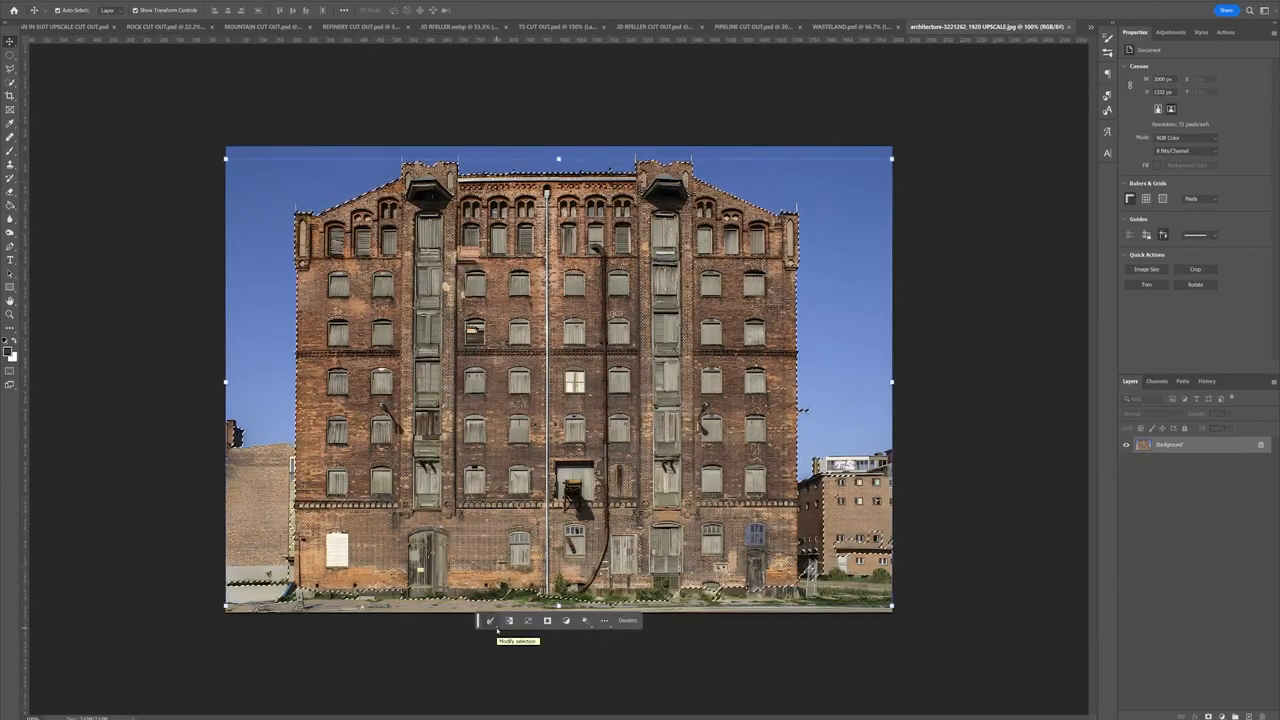
Step: Switch to Photoshop and turn the brick warehouse selection into a layer mask that hides its surroundings
click(1208, 717)
key(b)
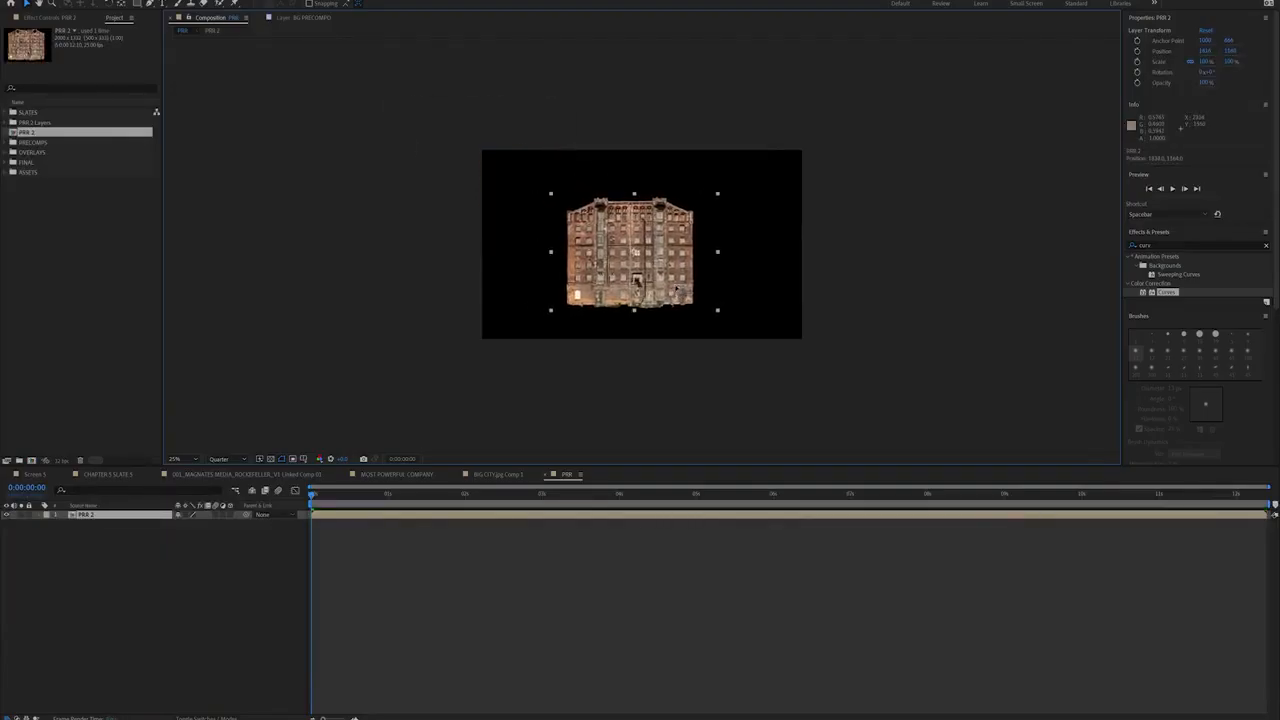
Step: Switch to After Effects, scale the PRR 2 warehouse layer to 127% and center it horizontally in the composition
scroll(647, 275, up, 2)
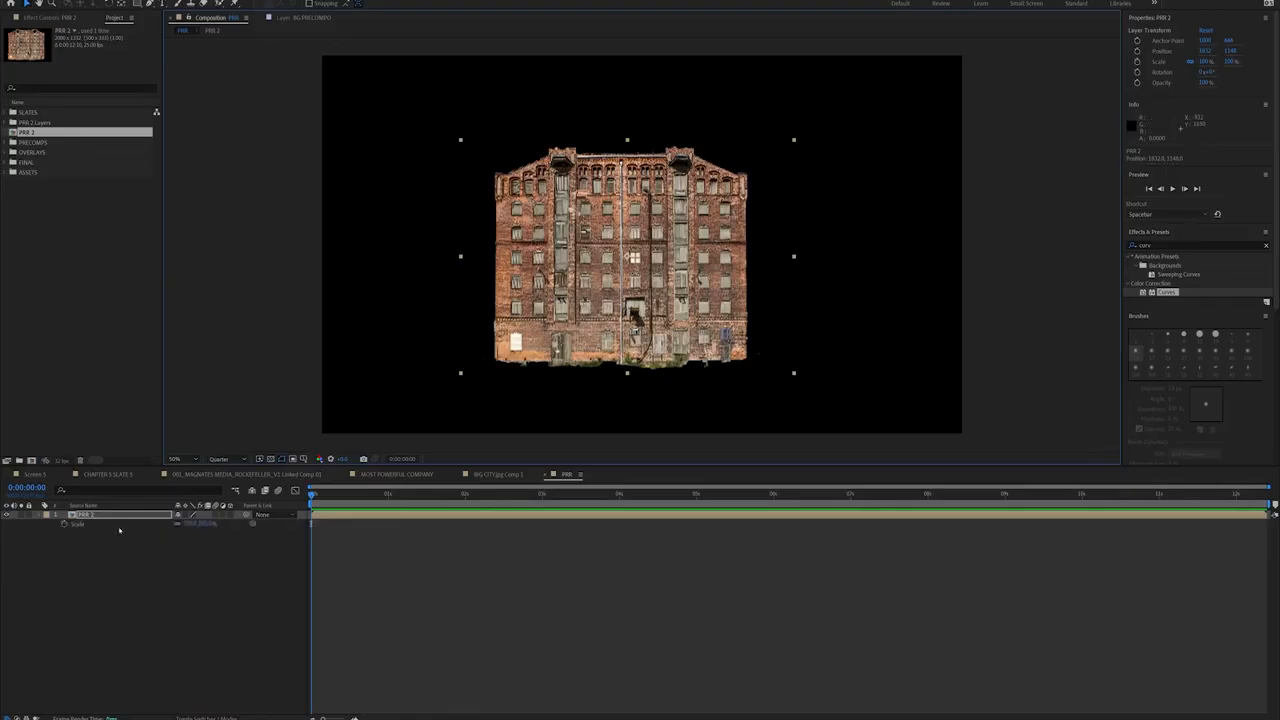
drag(197, 524, 209, 524)
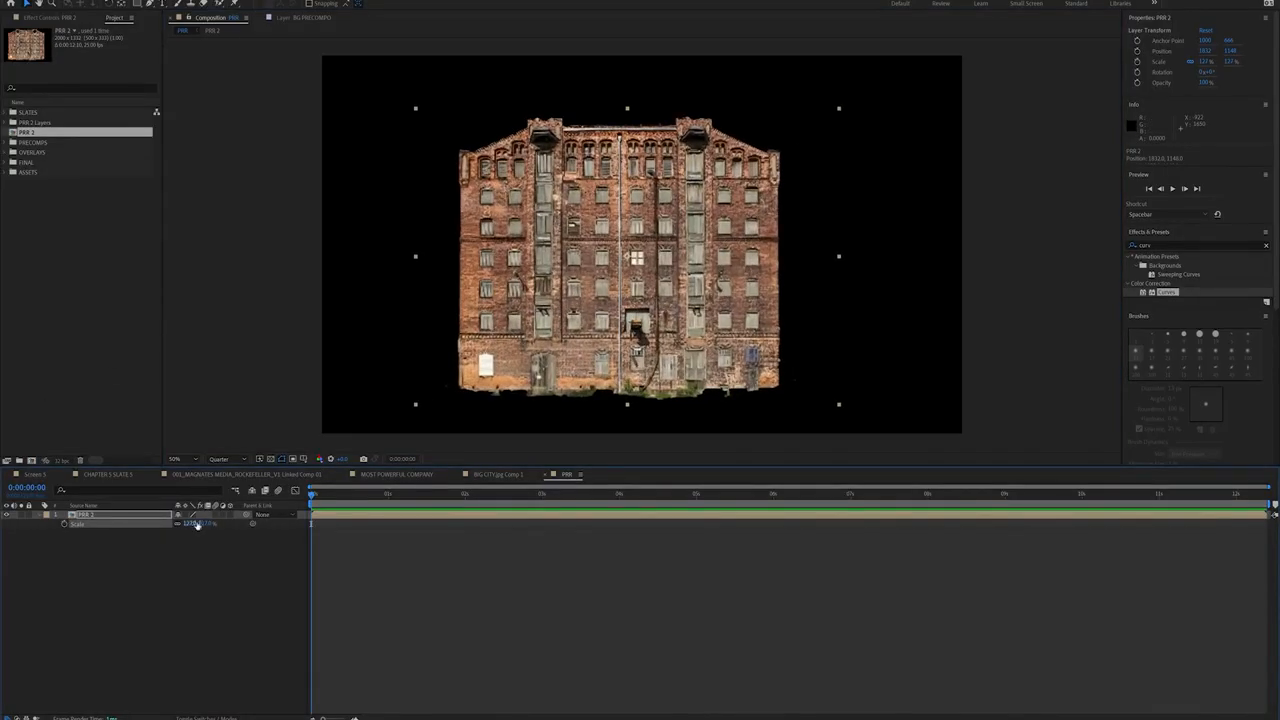
drag(633, 287, 656, 290)
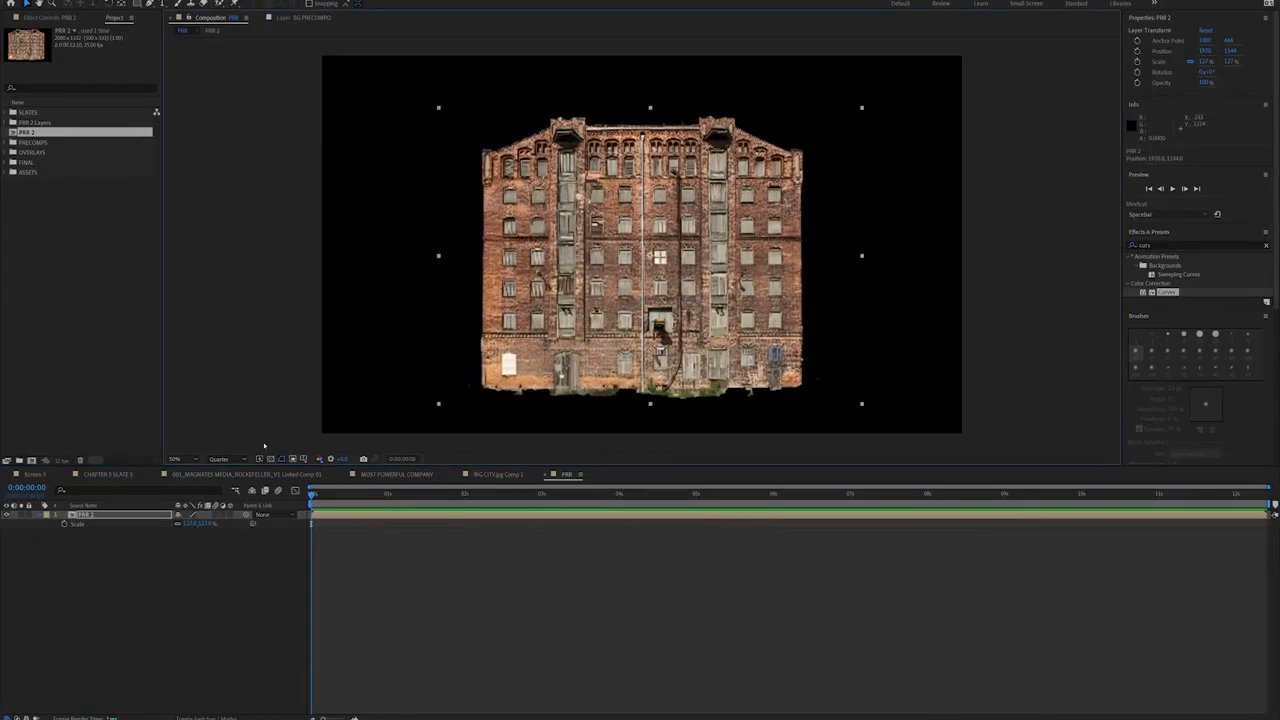
key(space)
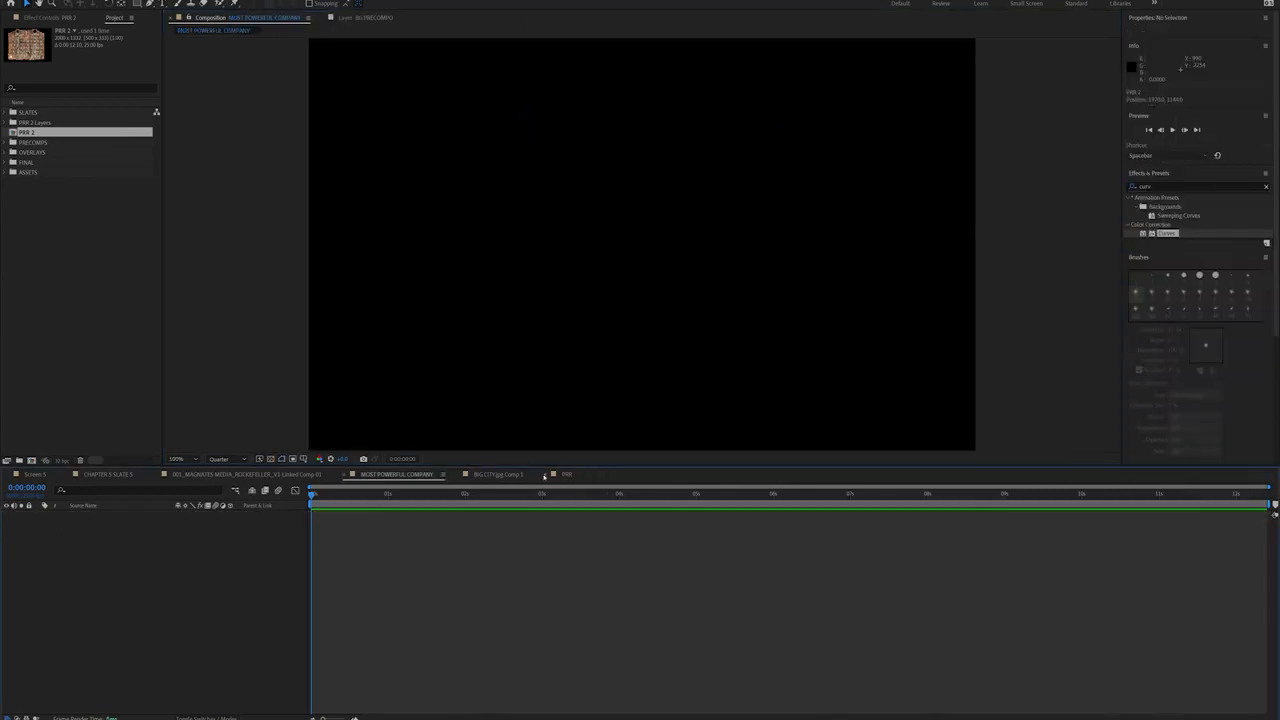
Step: Make the warehouse facade 3D, duplicate it, set the copy's Y orientation to 90° and move it to the facade's edge as a side wall
click(229, 514)
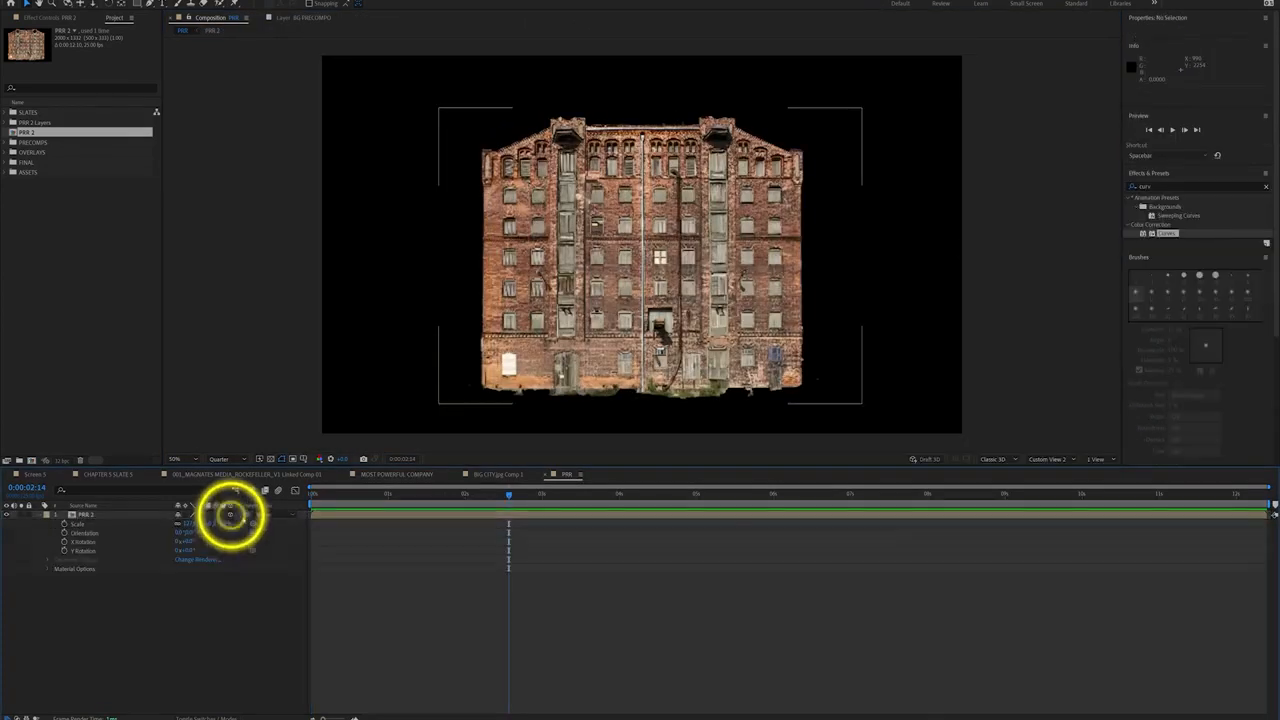
key(ctrl+d)
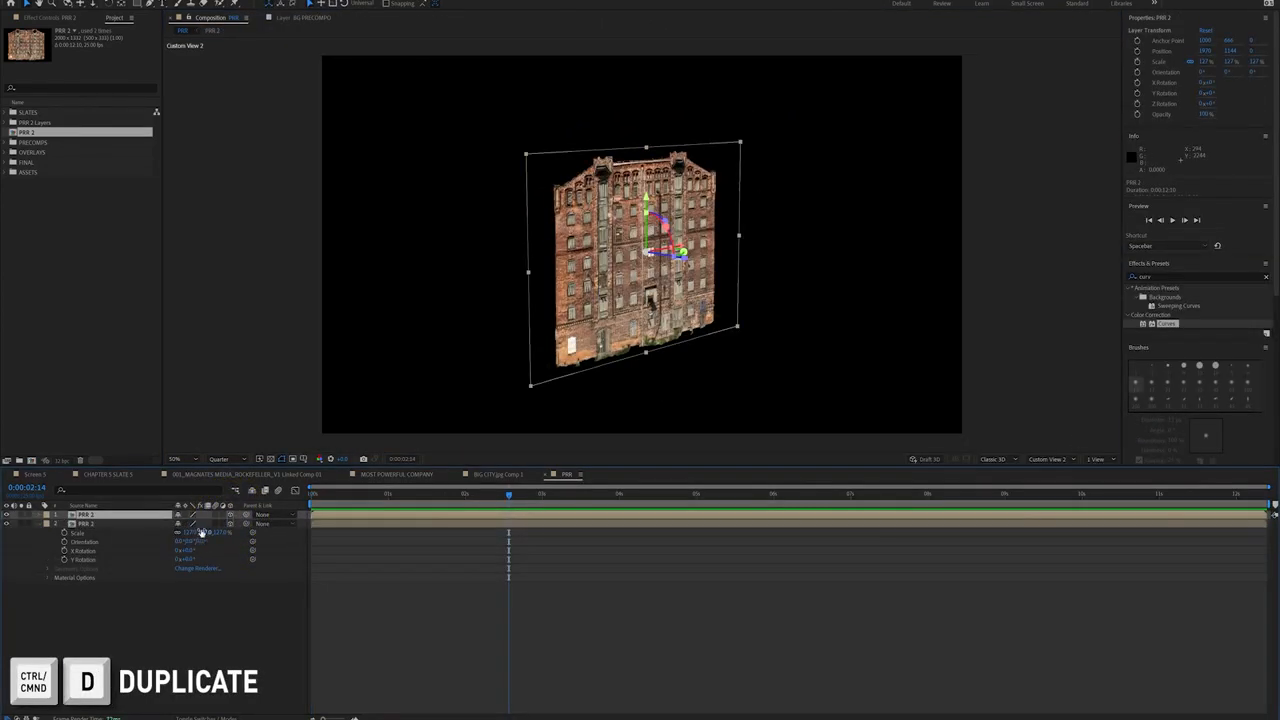
key(r)
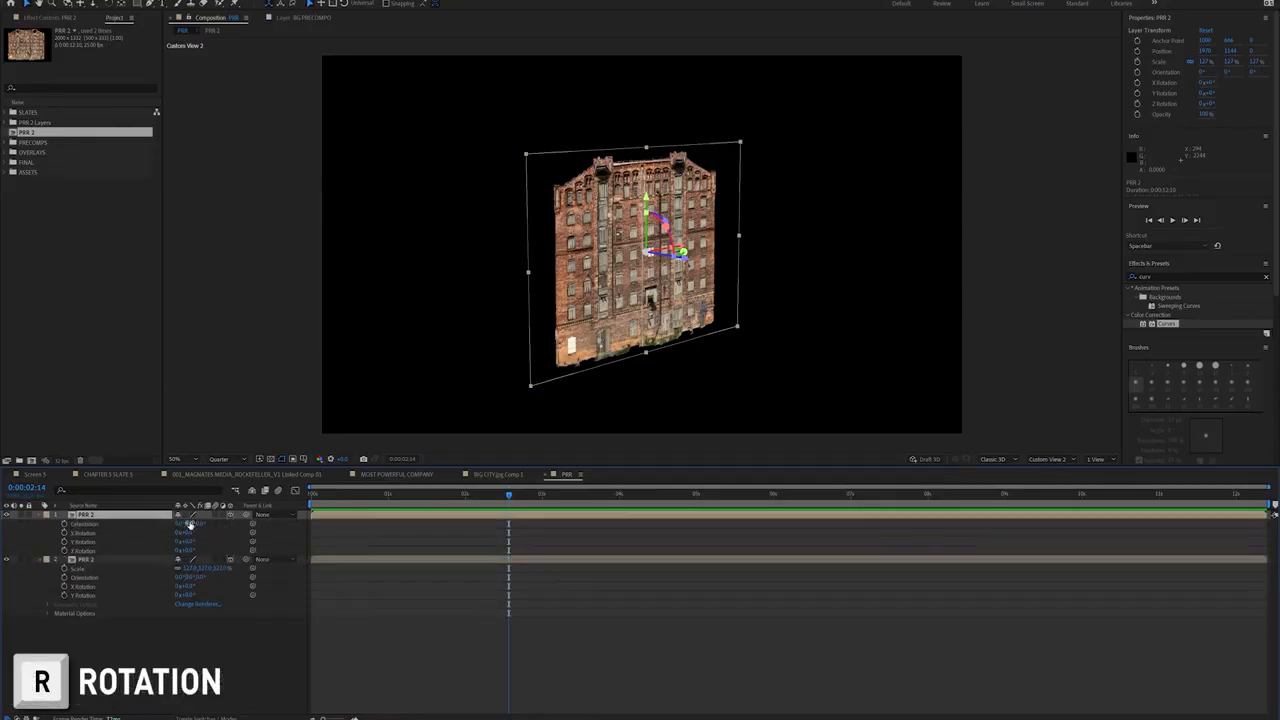
text(90)
key(Return)
drag(689, 277, 531, 269)
drag(548, 228, 429, 232)
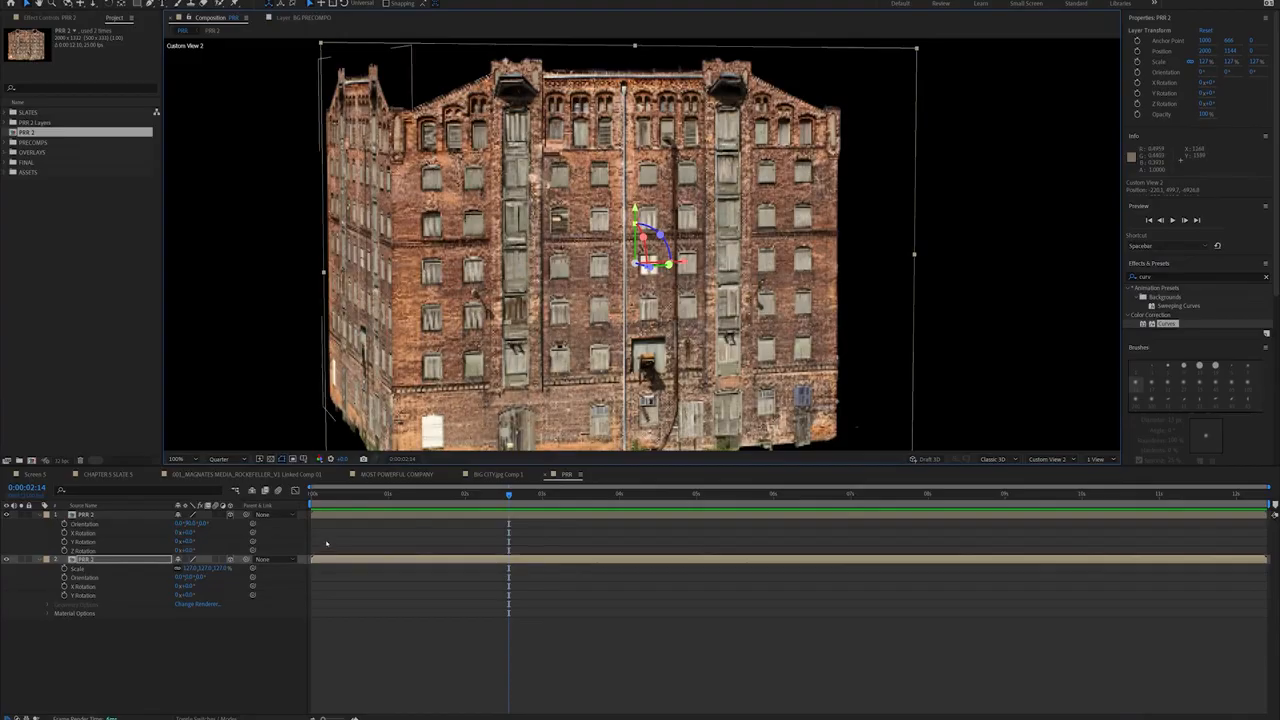
Step: Duplicate the side wall and move the copy to the facade's opposite edge, lining up the corner
key(comma)
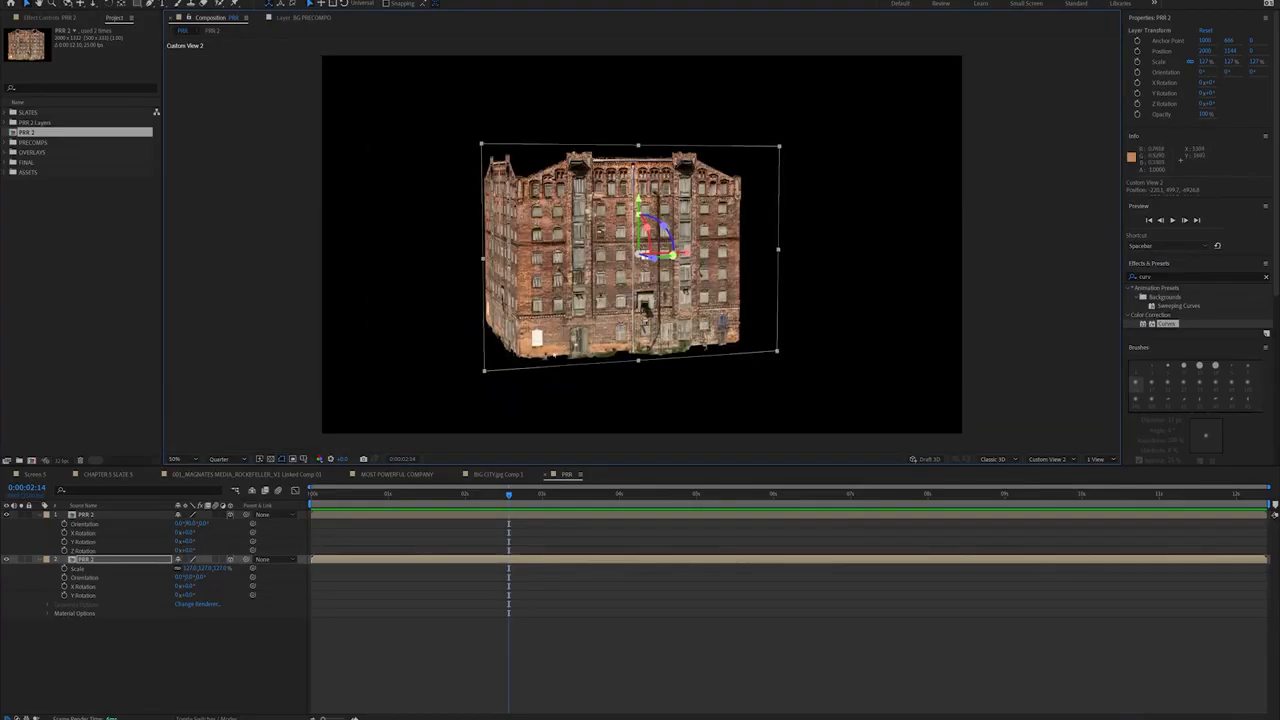
drag(563, 300, 552, 326)
click(122, 516)
key(ctrl+d)
key(v)
drag(491, 194, 715, 187)
drag(710, 270, 880, 345)
scroll(860, 300, up, 1)
key(v)
drag(812, 128, 796, 130)
Step: Duplicate the front facade and push the copy back in depth to close the building with a rear wall
key(c)
drag(780, 160, 826, 159)
scroll(826, 159, down, 1)
drag(700, 190, 606, 171)
click(110, 568)
key(ctrl+d)
key(v)
drag(850, 170, 662, 184)
drag(662, 250, 610, 258)
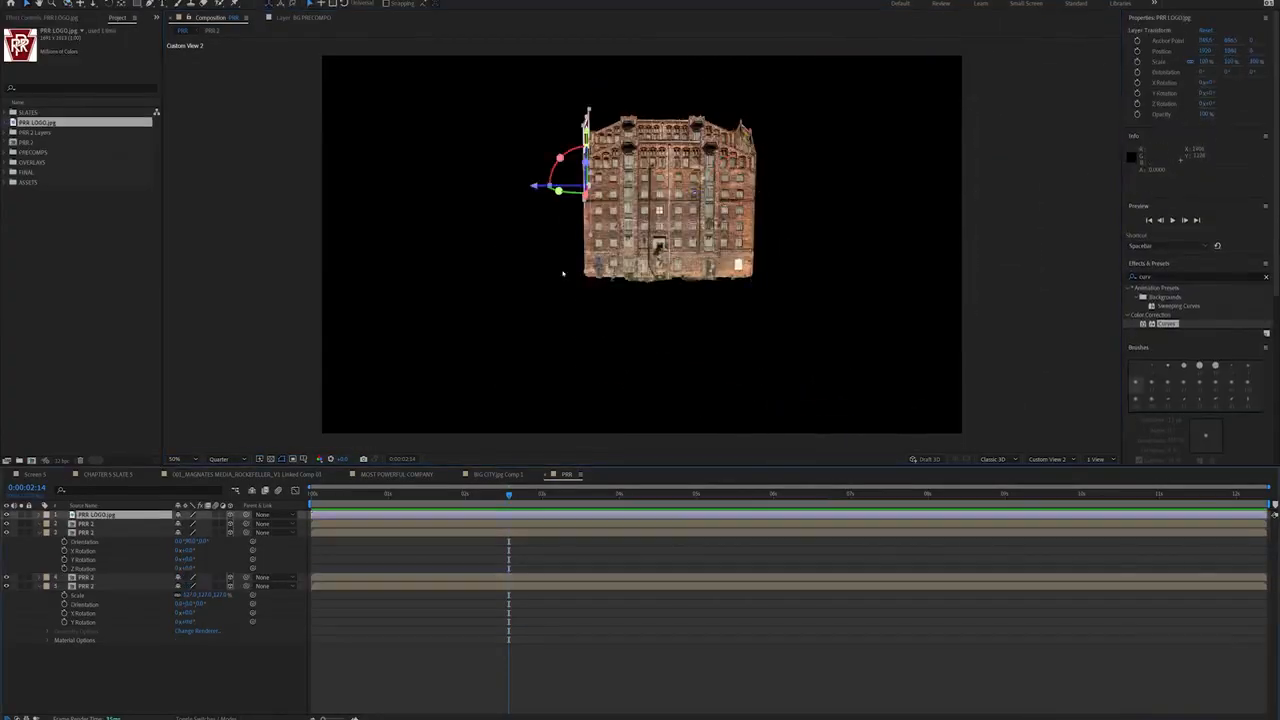
Step: Key out the bright background of the PRR logo on the facade with Luma Key set to Key Out Brighter, and save the project
right_click(195, 265)
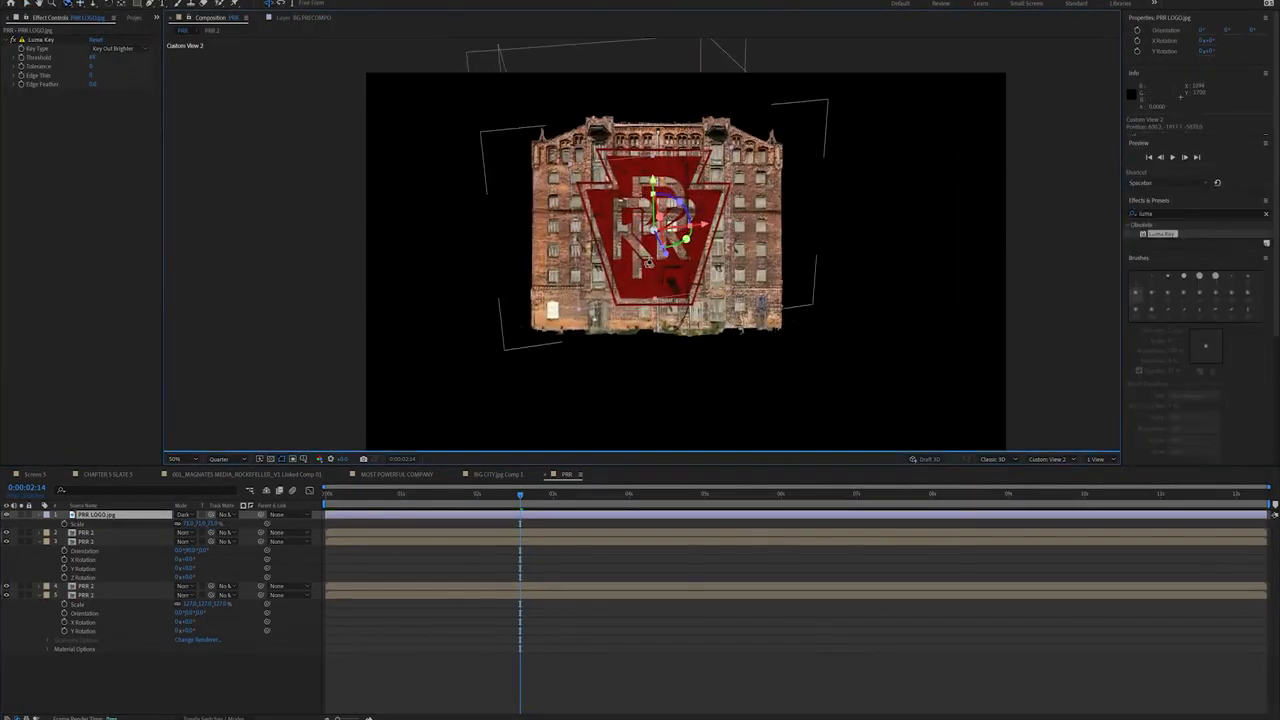
drag(615, 256, 737, 317)
key(ctrl+s)
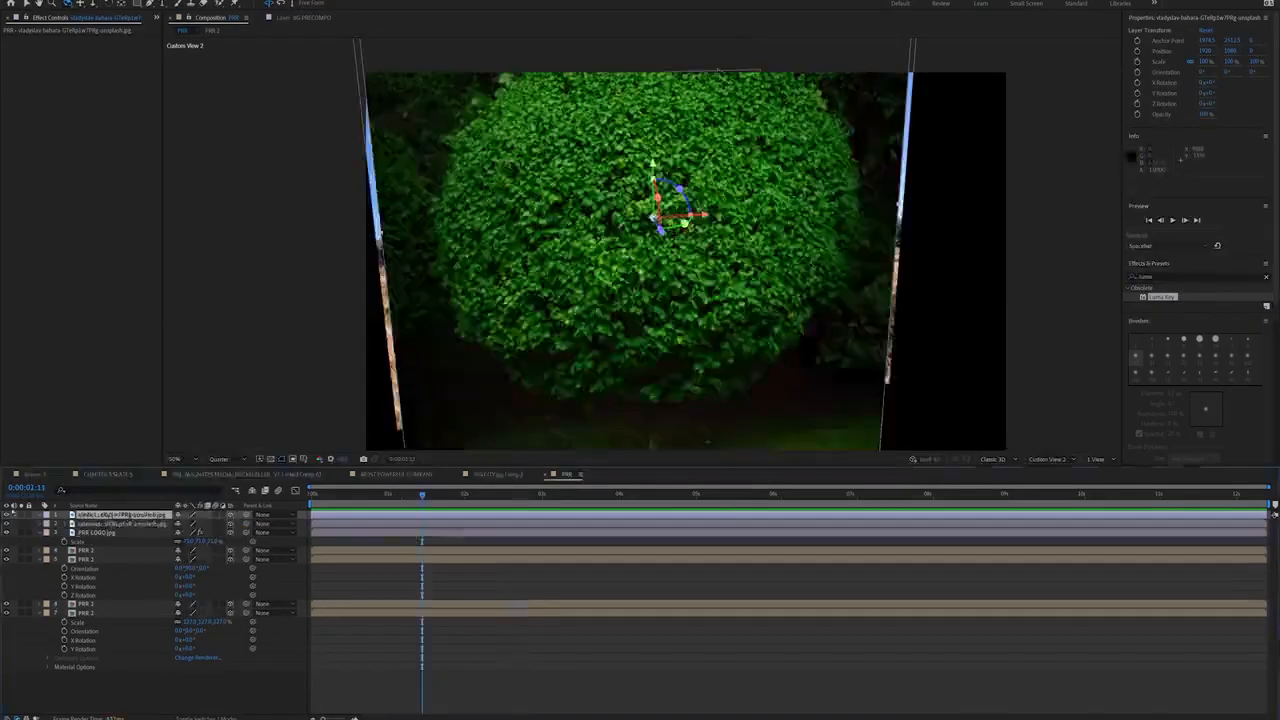
click(95, 523)
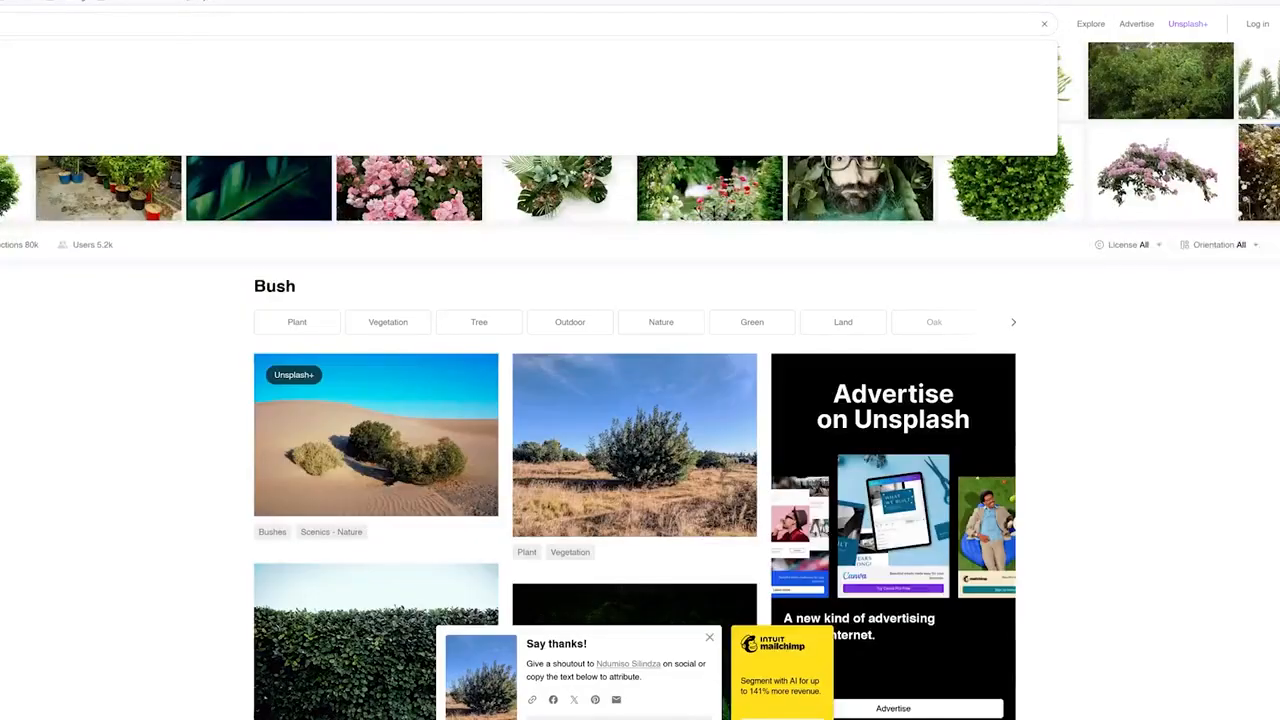
Step: Search Unsplash for roof photos and browse the results for a tile texture
key(Return)
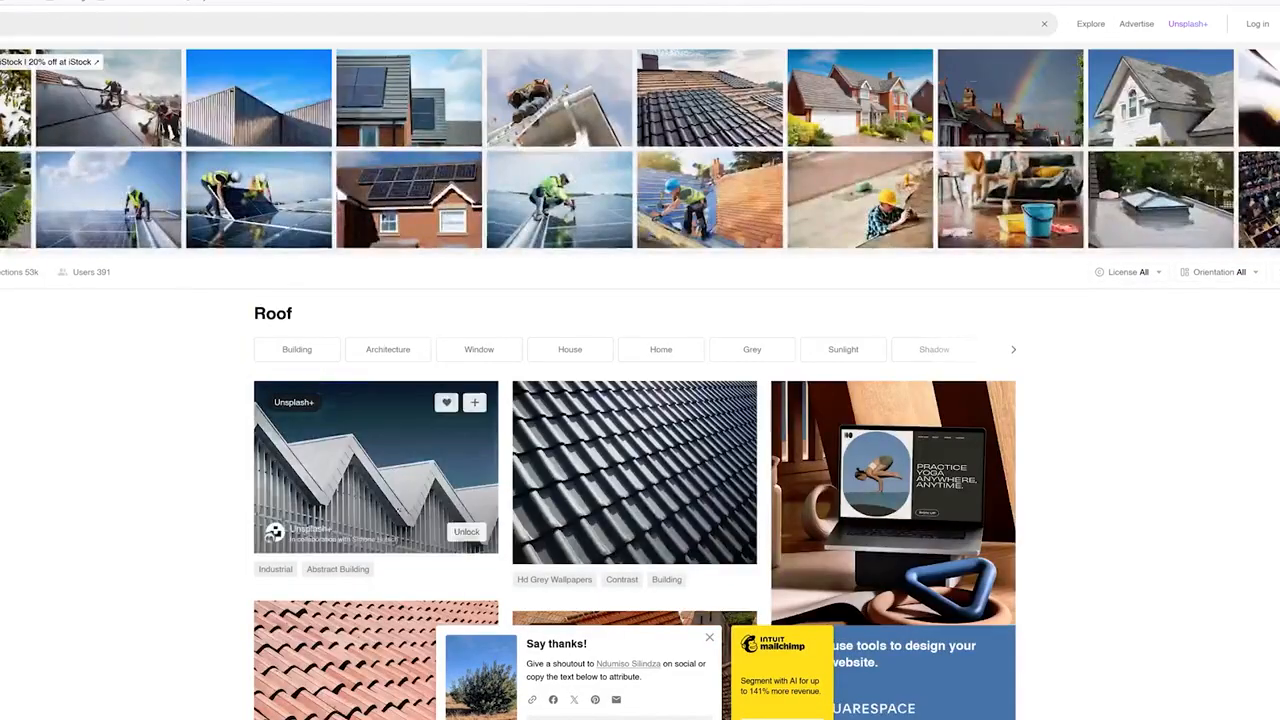
scroll(628, 437, down, 4)
scroll(630, 435, down, 4)
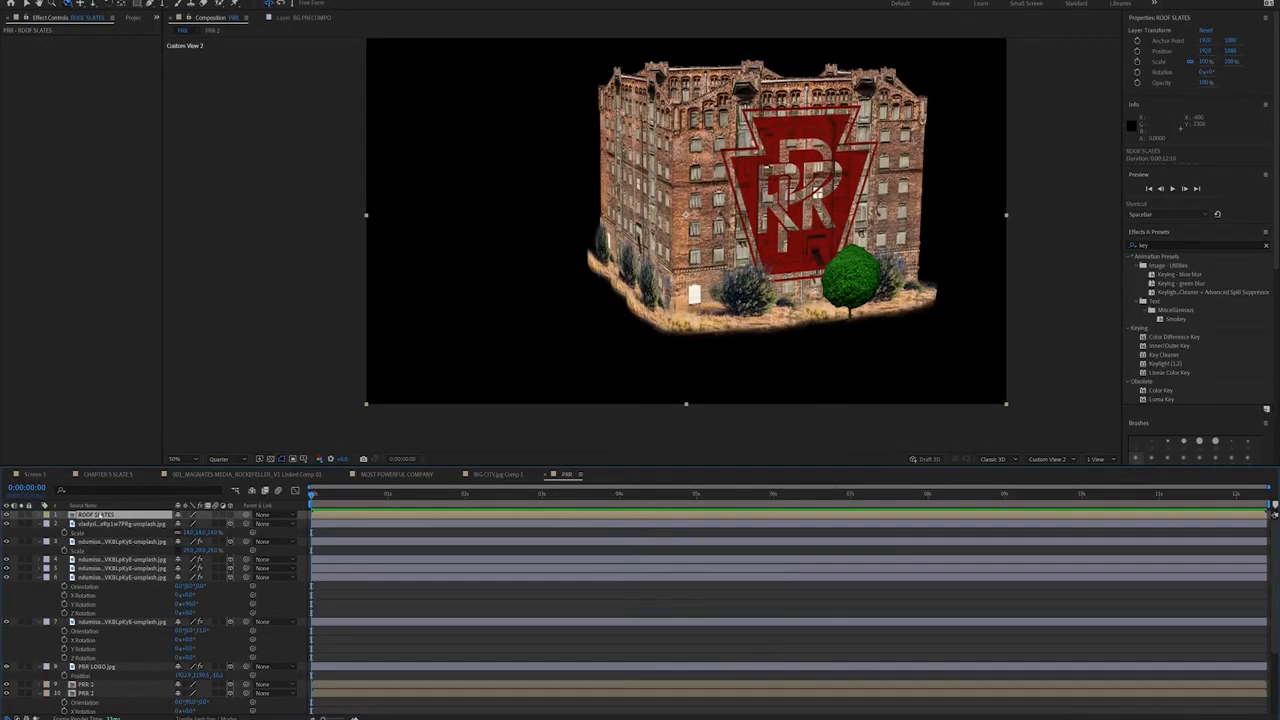
Step: Open the ROOF SLATES composition and extend the slate texture vertically with CC RepeTile to cover the frame, saving the project
double_click(101, 514)
key(comma)
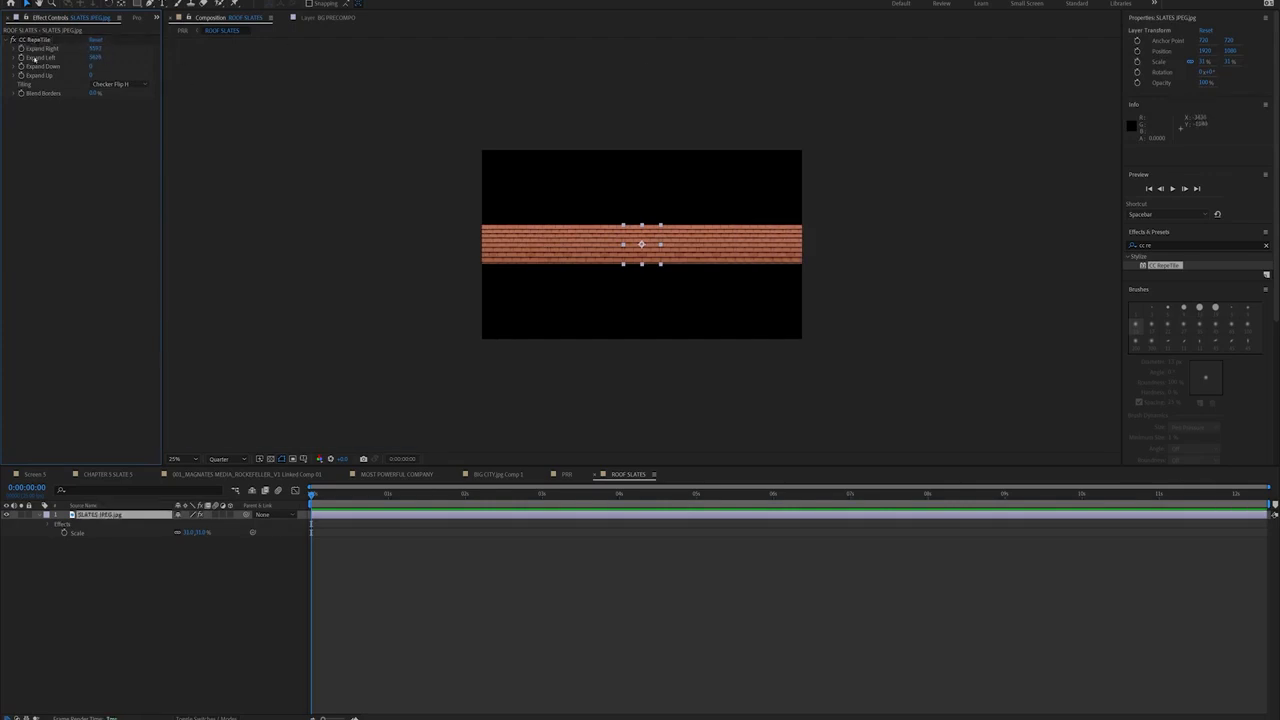
drag(90, 129, 110, 128)
mouse_move(90, 138)
mouse_down()
mouse_move(60, 138)
mouse_move(100, 138)
mouse_up()
click(568, 586)
key(ctrl+s)
Step: In the PRR composition, make the ROOF SLATES layer 3D, rotate it flat by 90° on X and raise it above the building's walls
click(565, 476)
click(191, 514)
key(r)
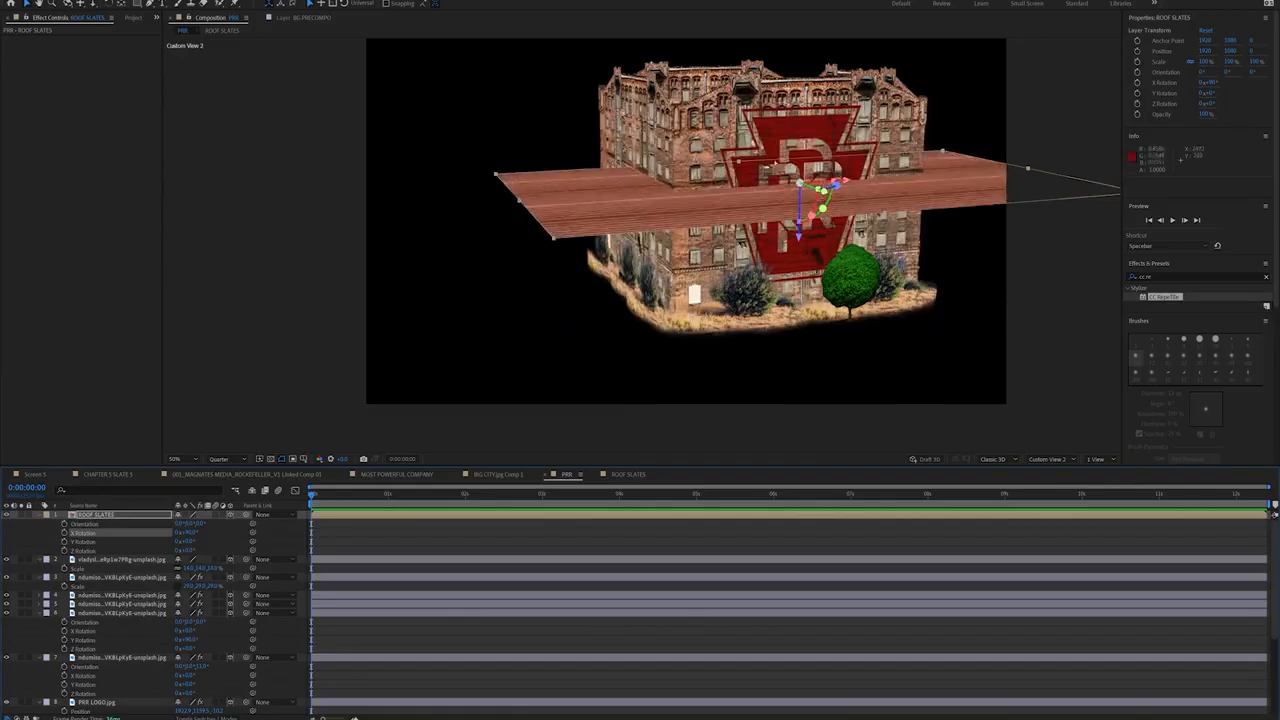
drag(801, 240, 802, 53)
mouse_move(713, 134)
mouse_down()
mouse_move(675, 183)
mouse_move(568, 201)
mouse_move(726, 153)
mouse_move(652, 208)
mouse_move(575, 215)
mouse_move(704, 174)
mouse_move(690, 185)
mouse_move(715, 170)
mouse_move(706, 150)
mouse_up()
key(c)
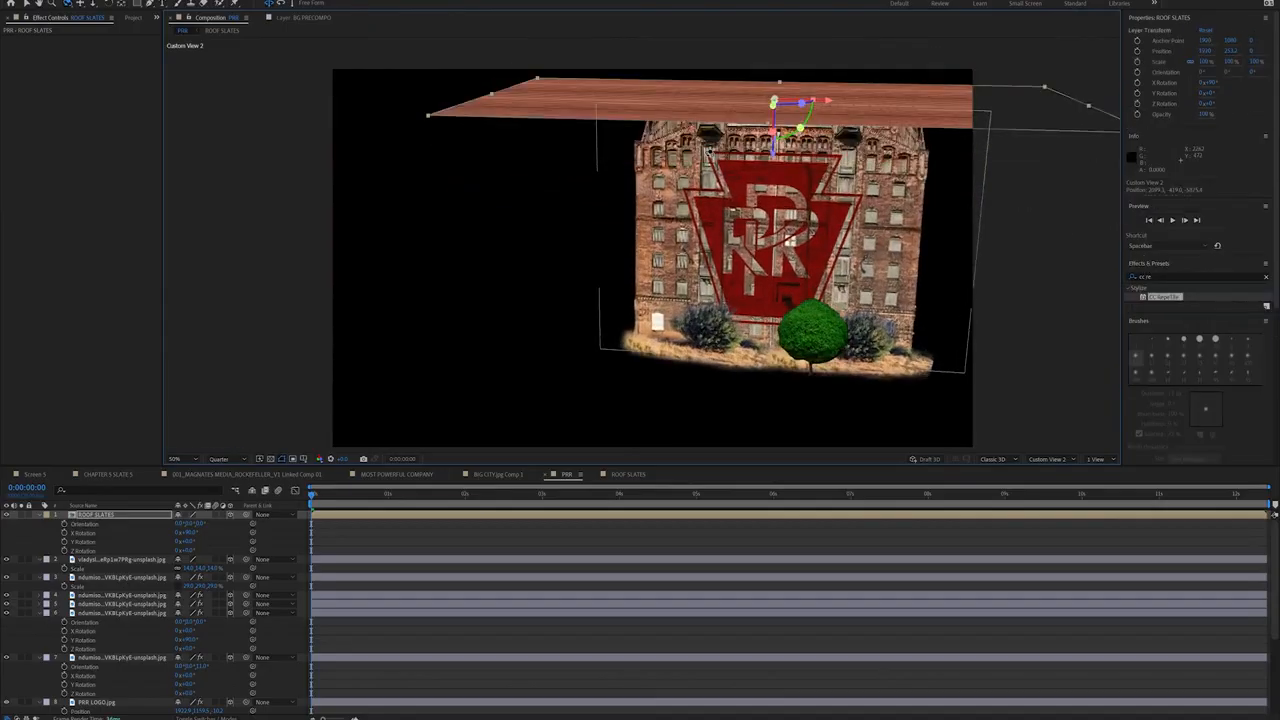
Step: Pre-compose the two ROOF SLATES layers into a new composition named ROOF
key(c)
drag(748, 203, 745, 271)
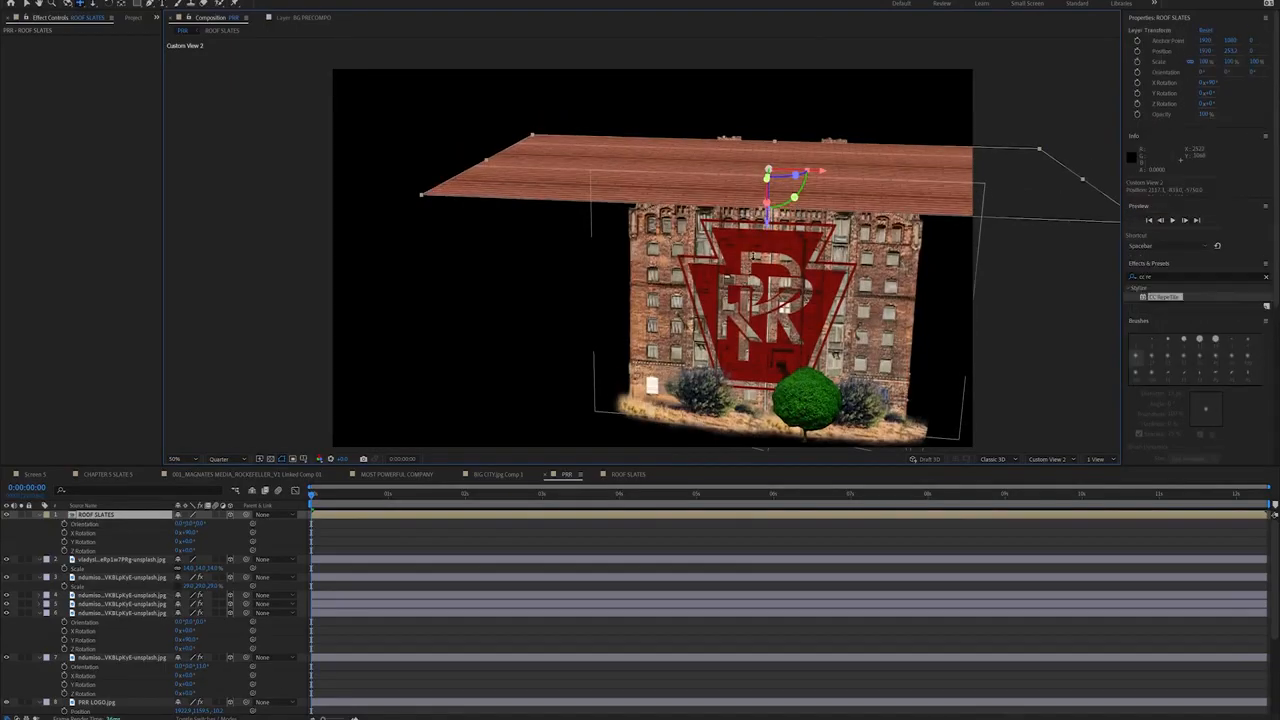
scroll(753, 255, down, 6)
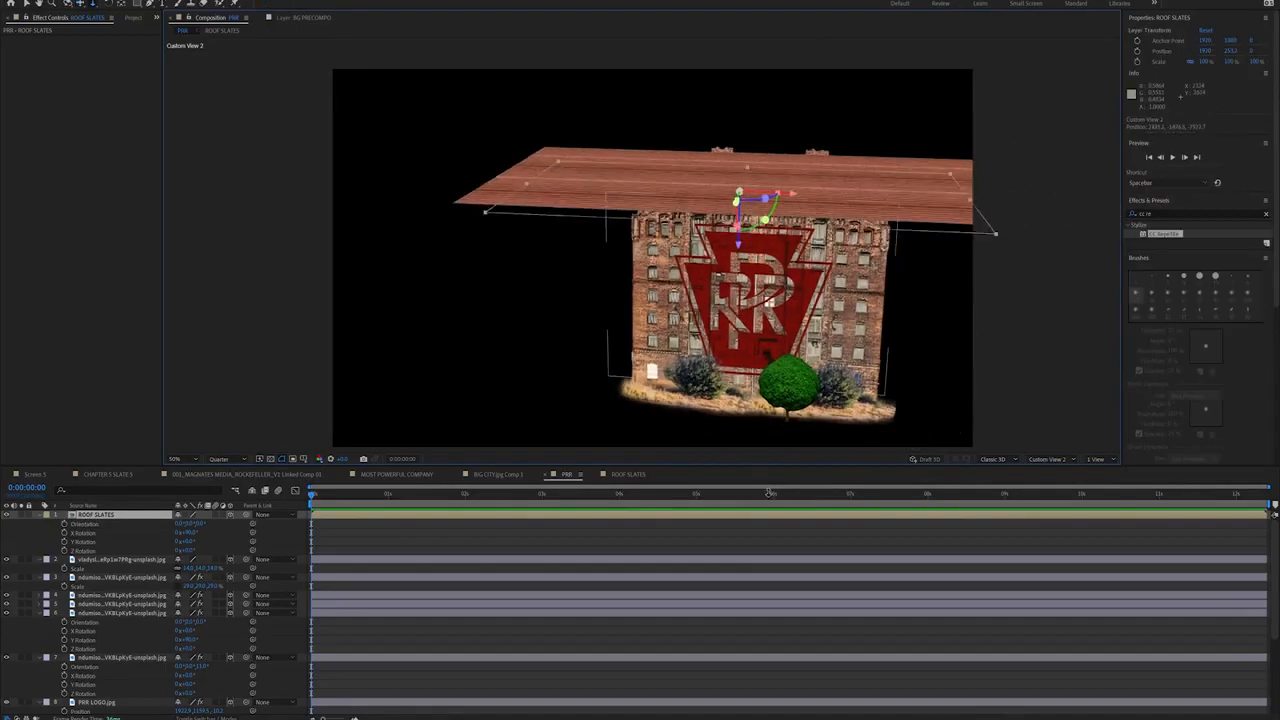
key(c)
drag(739, 262, 753, 180)
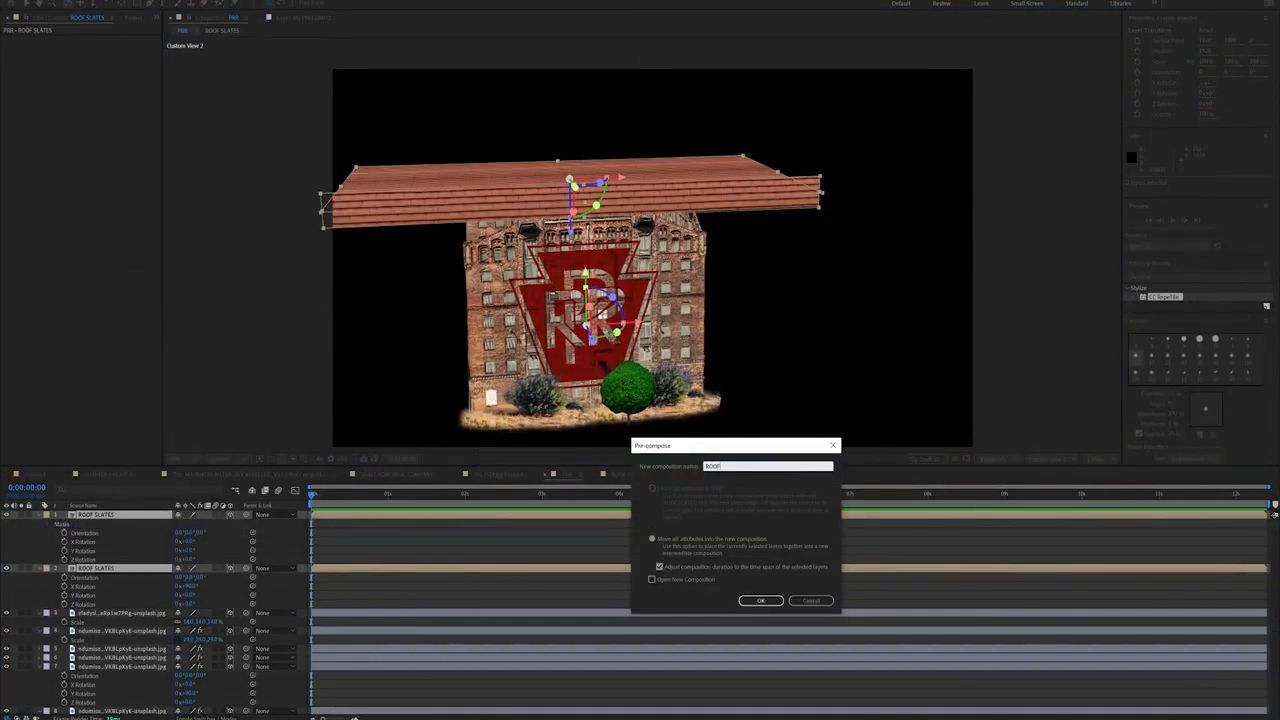
key(Return)
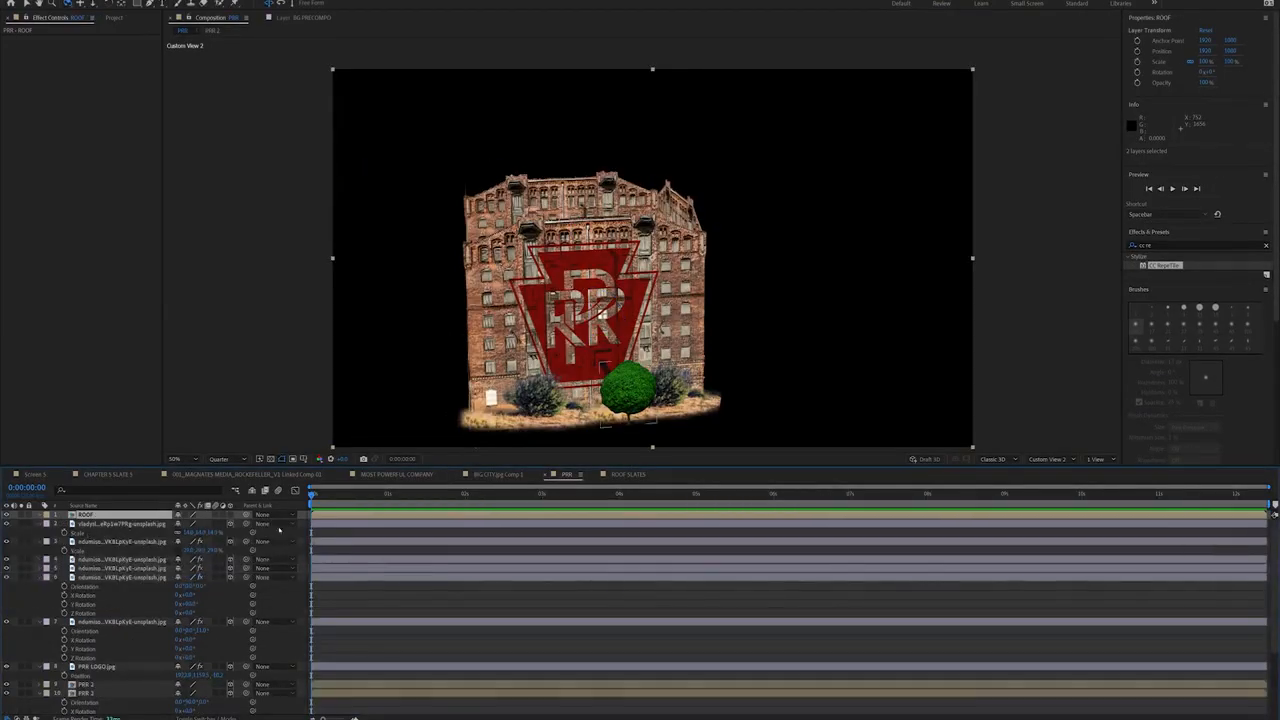
Step: Collapse transformations on the ROOF layer so its slates keep their 3D depth, and open the ROOF composition
click(186, 515)
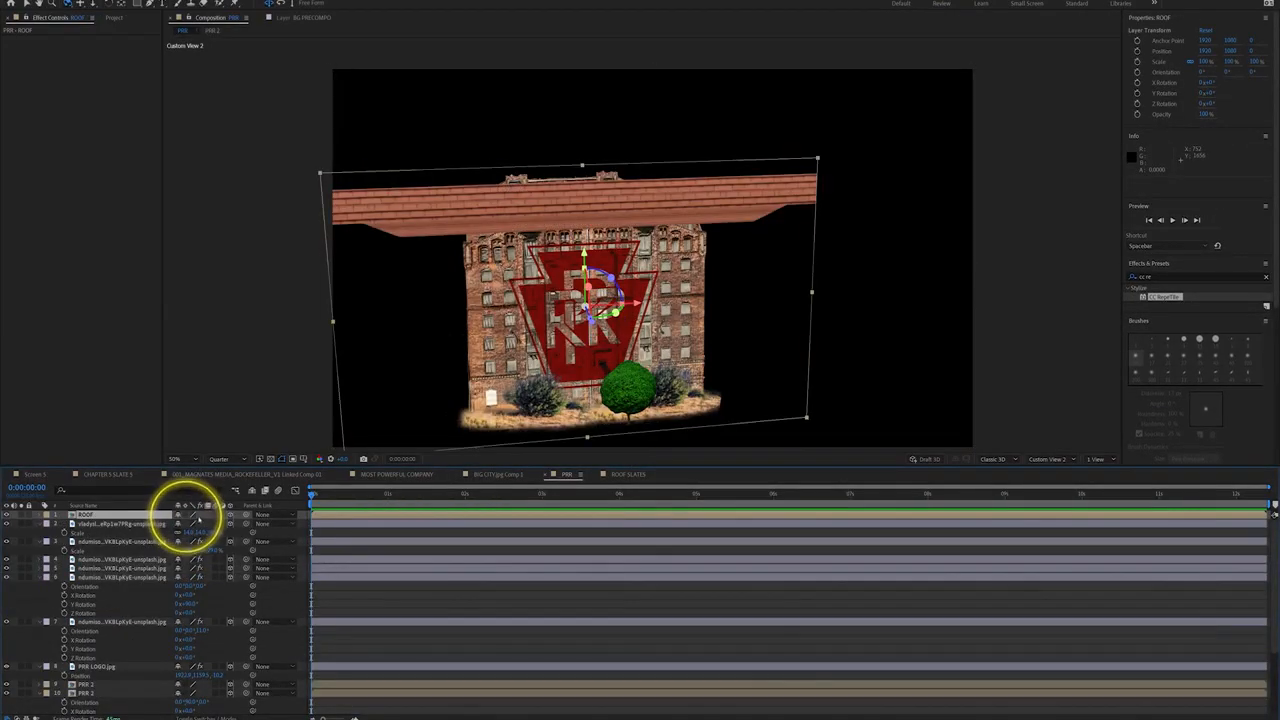
double_click(127, 516)
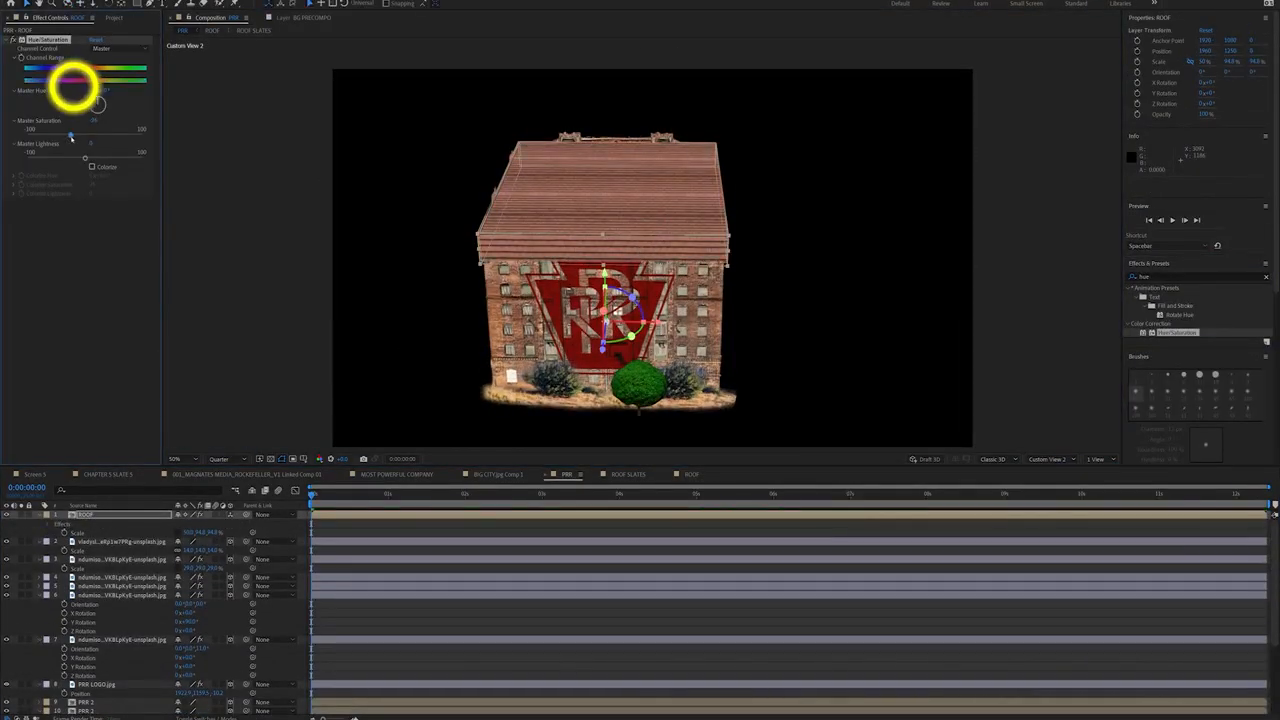
Step: Tone down the ROOF layer with Hue/Saturation, lowering the master saturation to -24 and slightly darkening the lightness
drag(85, 158, 81, 159)
drag(70, 136, 82, 158)
drag(589, 307, 562, 253)
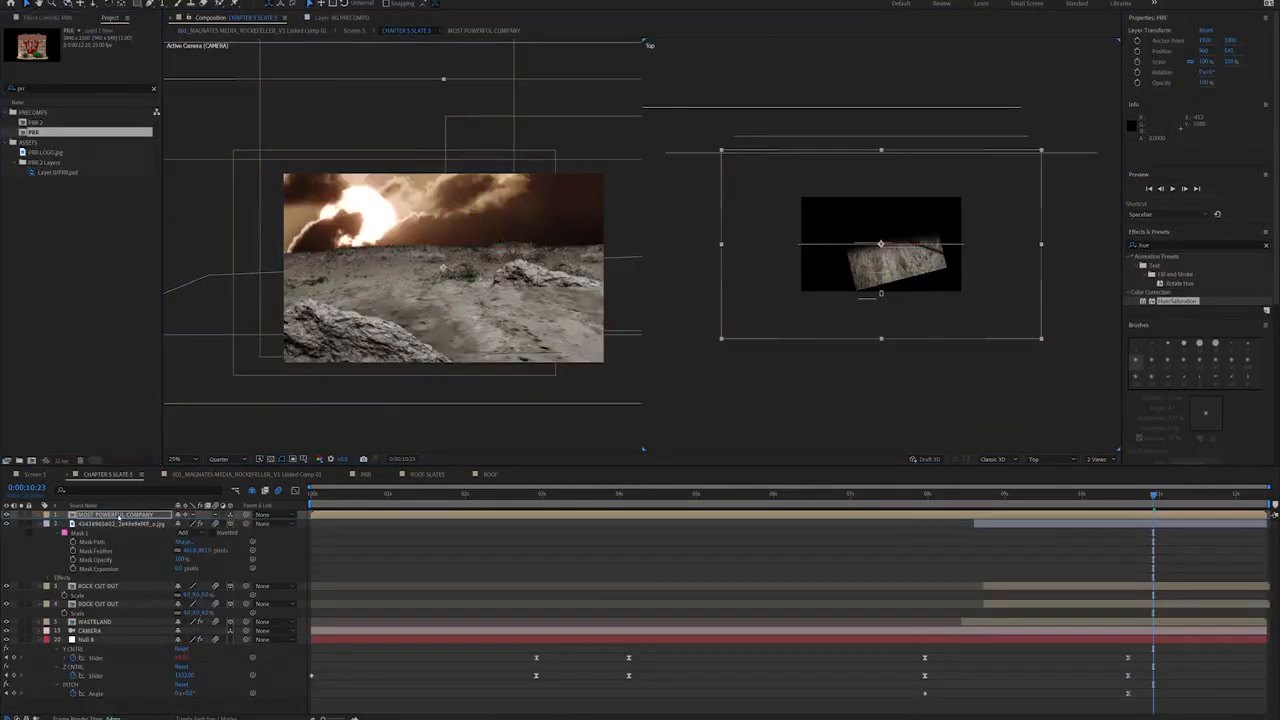
Step: In CHAPTER 5 SLATE 5, replace the MOST POWERFUL COMPANY layer with PRR, then make PRR 3D with collapsed transformations
click(115, 514)
key(Delete)
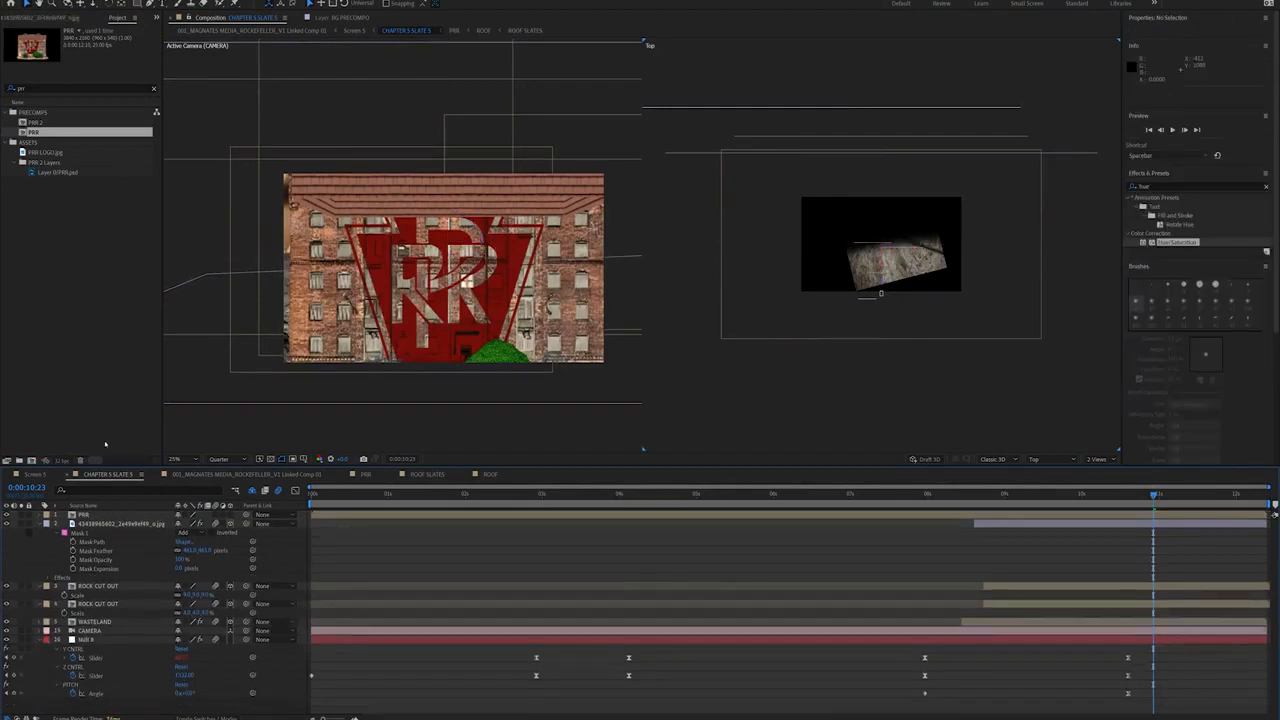
click(162, 515)
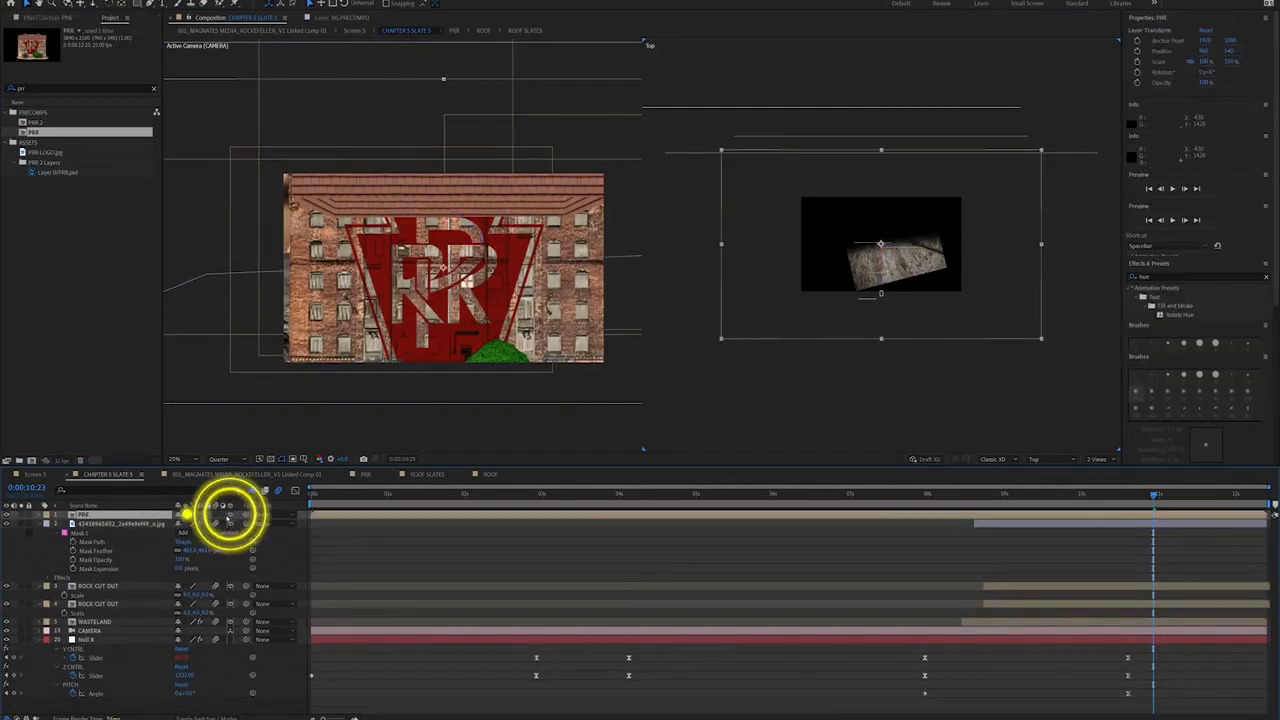
click(230, 515)
click(186, 514)
Step: Scale the PRR layer to 5%, rotate it to show its side wall, and position the building on the wasteland behind the front rock
mouse_move(881, 282)
mouse_down()
mouse_move(881, 230)
mouse_move(881, 290)
mouse_up()
key(s)
drag(187, 524, 90, 524)
key(r)
drag(193, 524, 143, 524)
drag(440, 189, 438, 217)
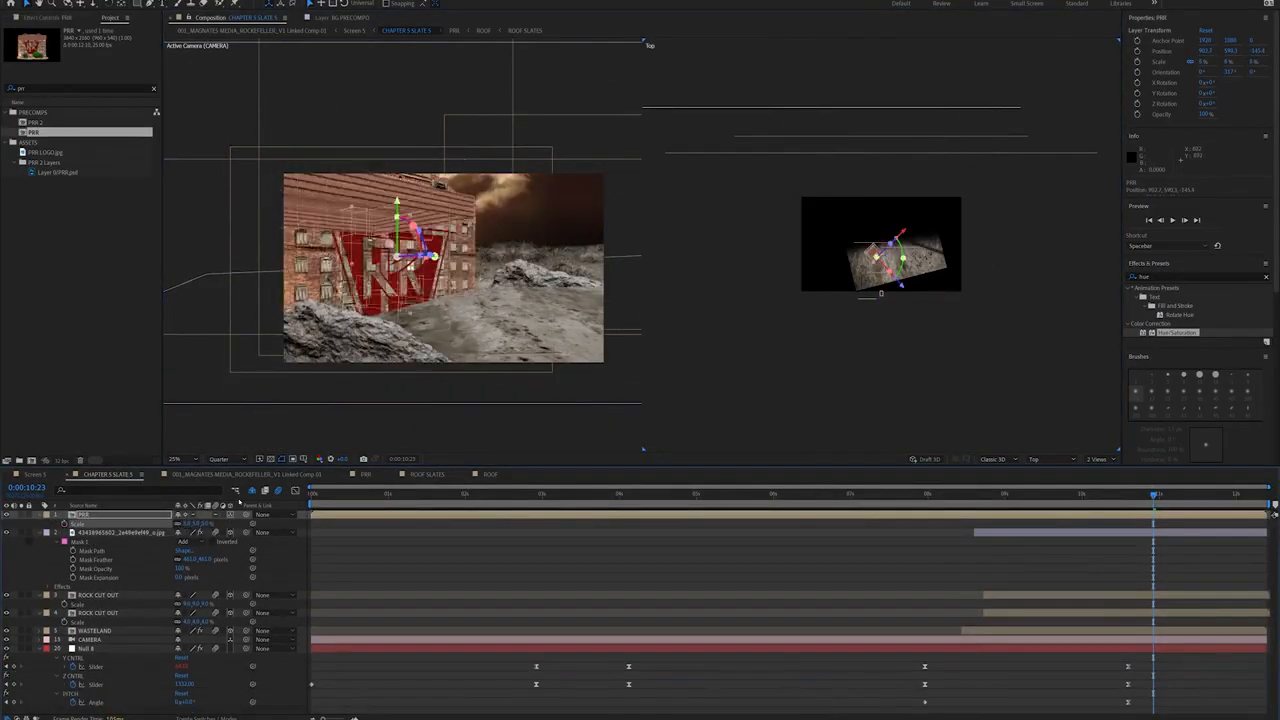
key(space)
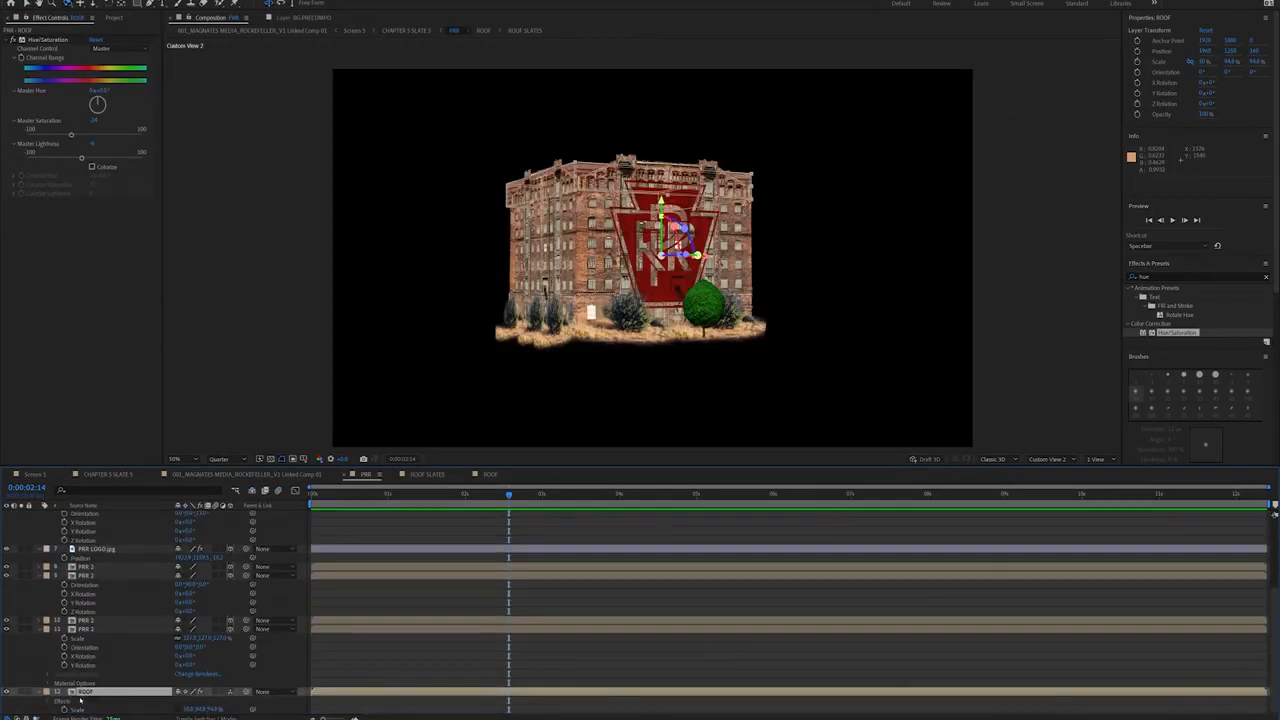
Step: Inspect the PRR building and its roof from several angles in the PRR composition
scroll(604, 516, up, 5)
drag(492, 308, 568, 231)
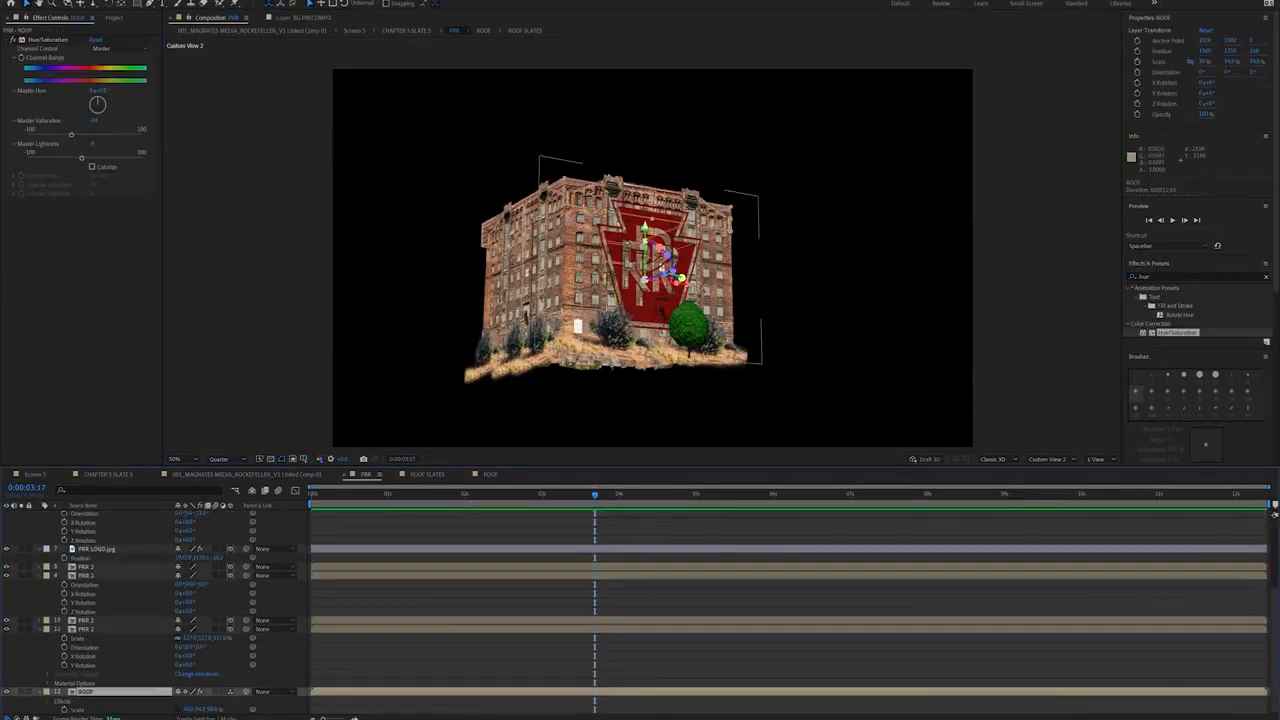
drag(640, 250, 679, 255)
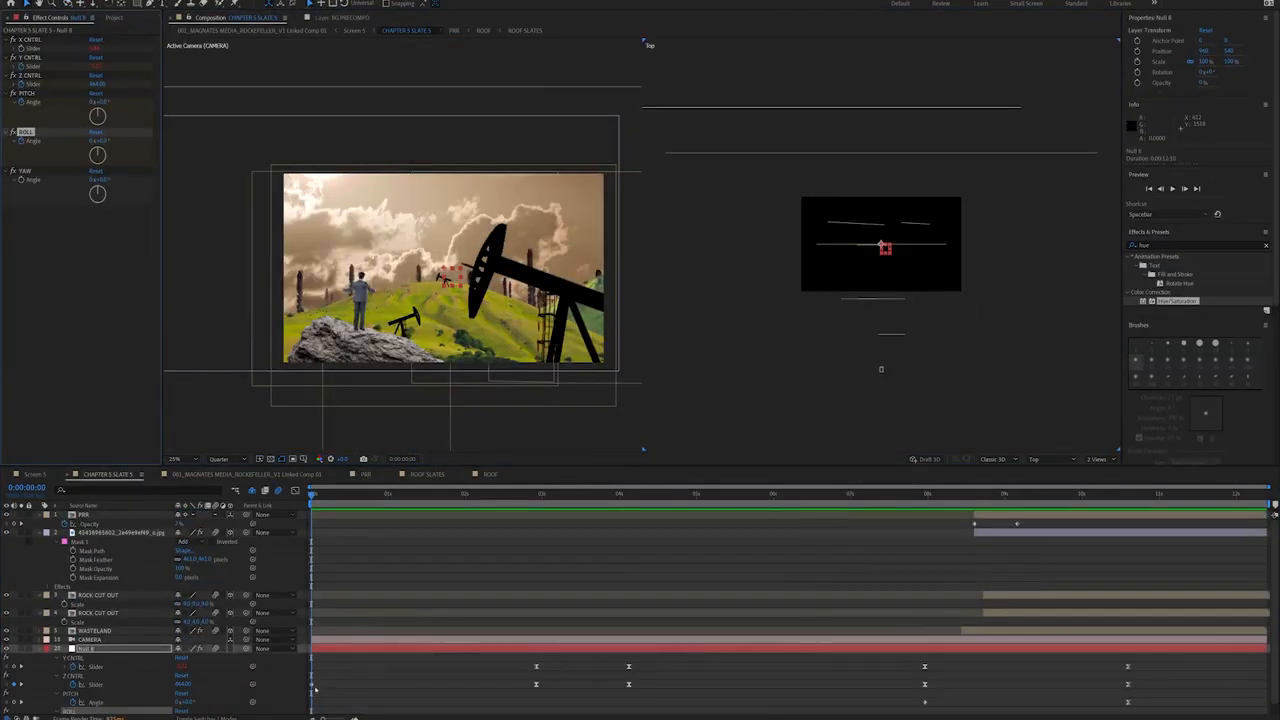
drag(313, 686, 626, 703)
key(ctrl+z)
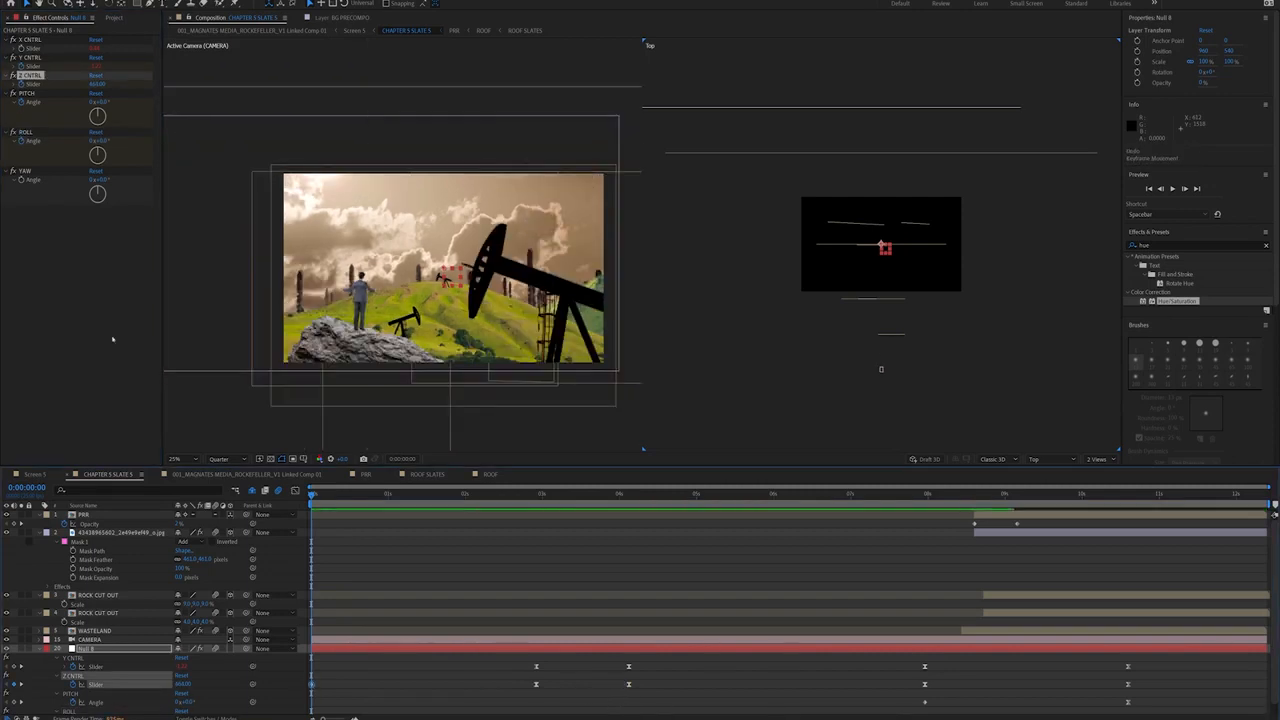
click(24, 141)
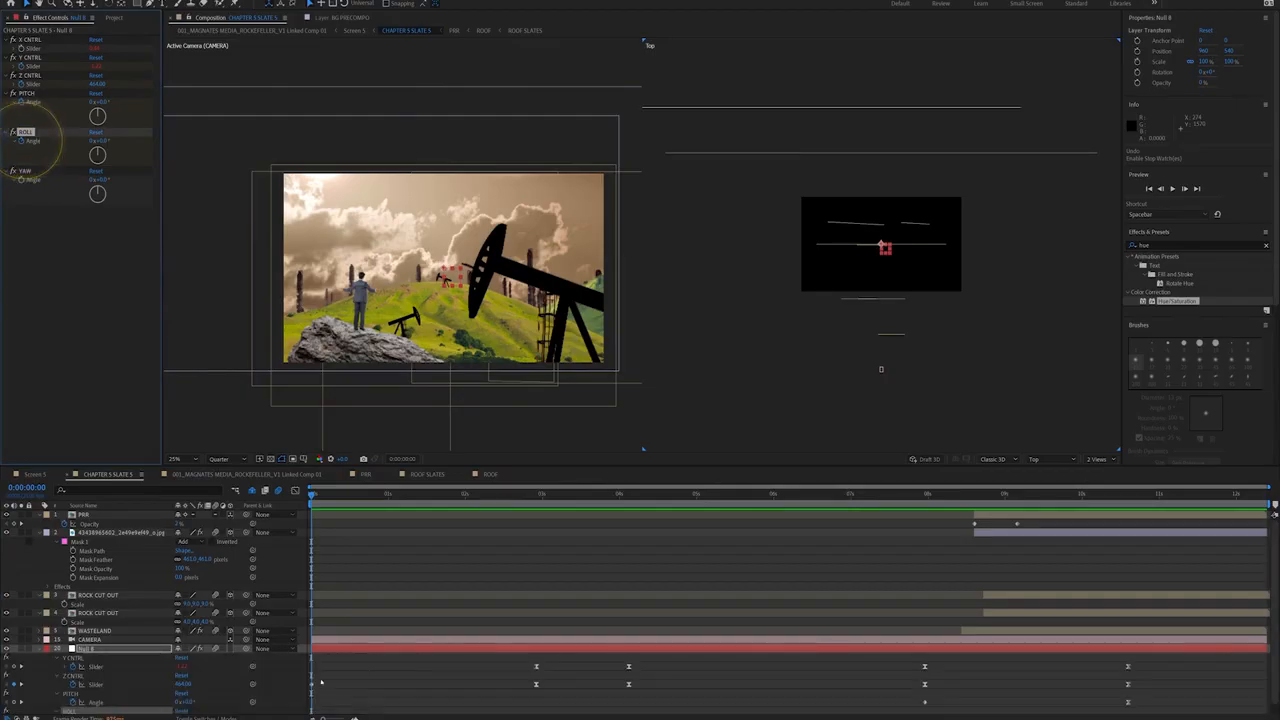
drag(312, 686, 634, 690)
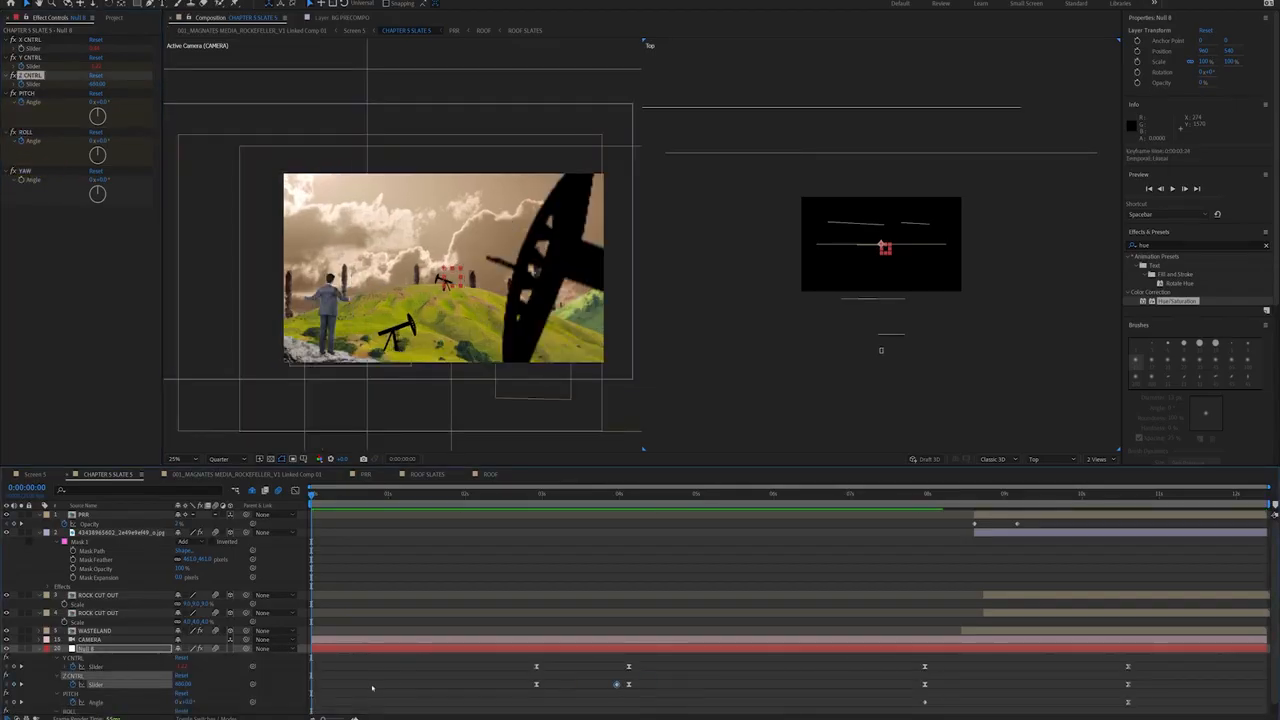
key(ctrl+z)
Step: Move the ROLL angle keyframe of Null 8 further along the timeline and enter a roll angle of 5°
click(57, 256)
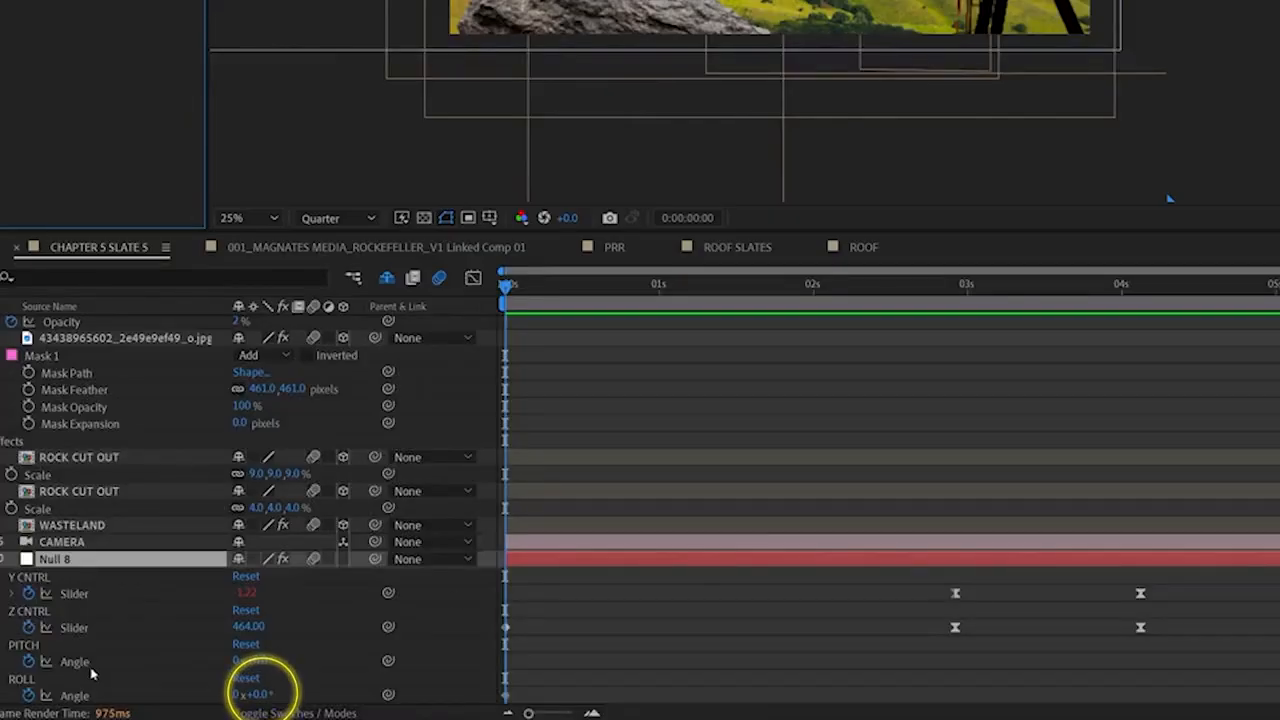
click(150, 700)
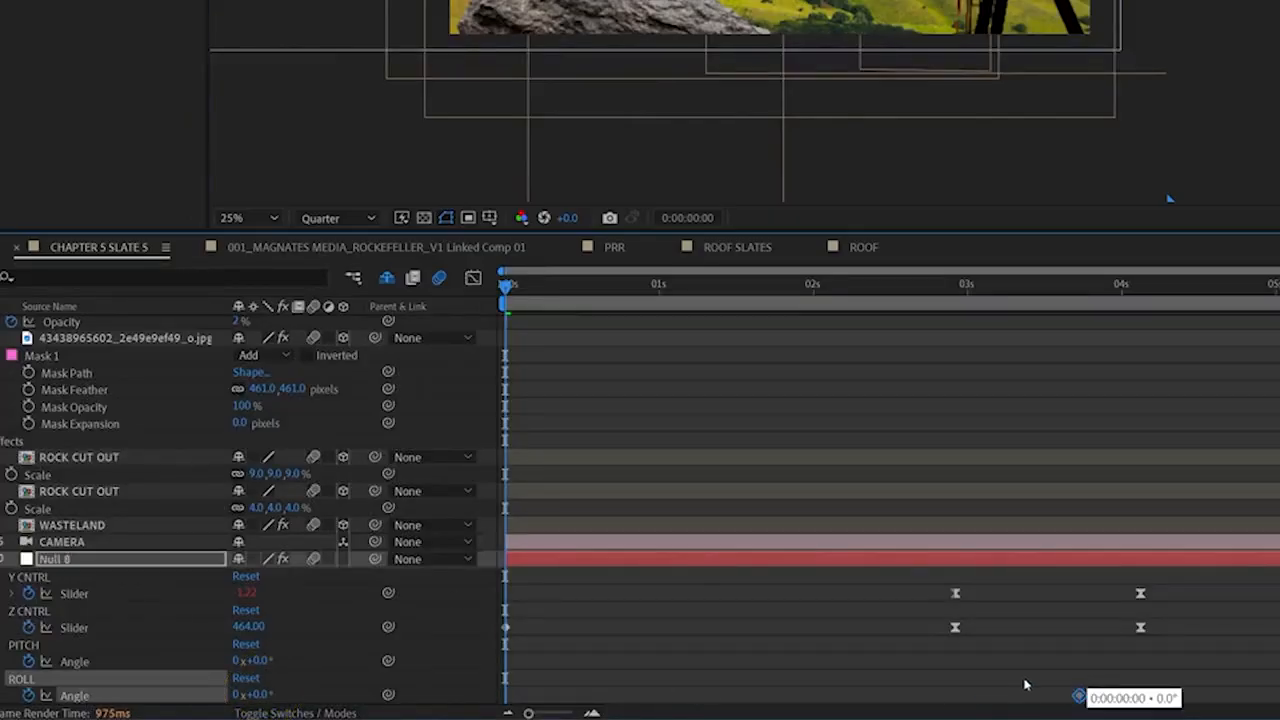
text(5)
key(Return)
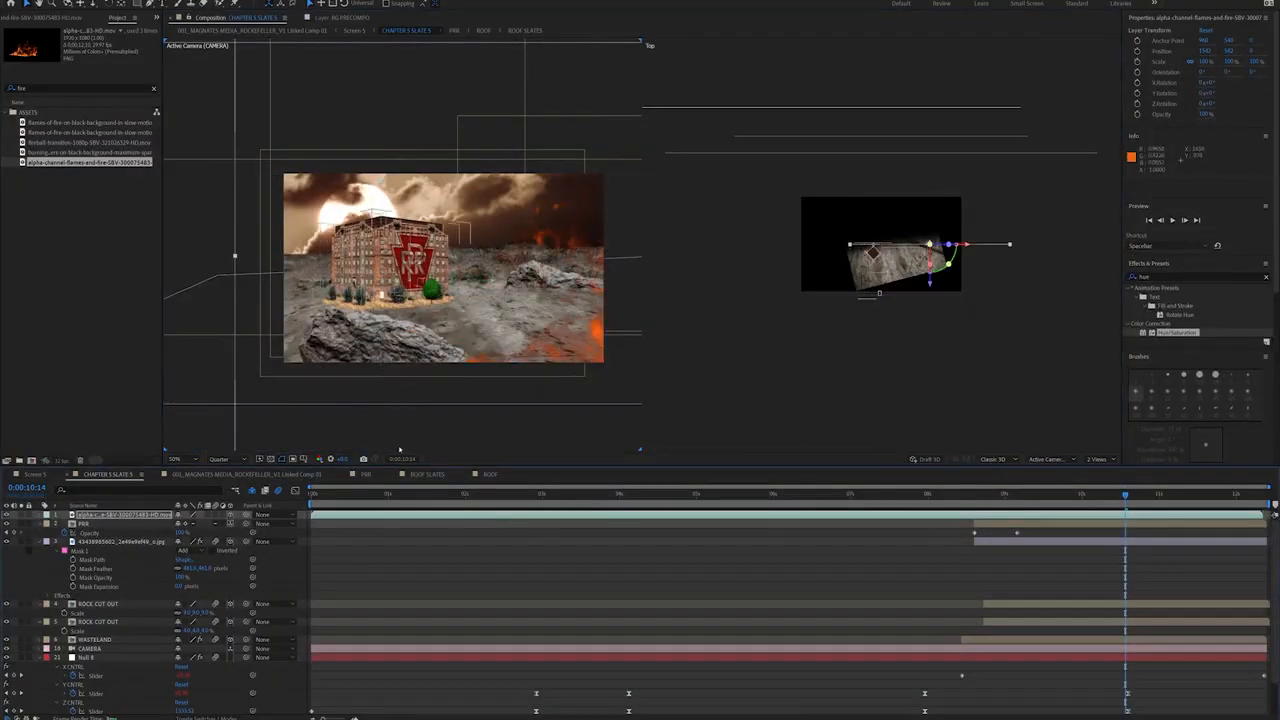
Step: Scale the alpha-channel flames clip down to 15% and place it at the base of the PRR building
click(84, 524)
click(124, 515)
drag(864, 190, 864, 299)
key(s)
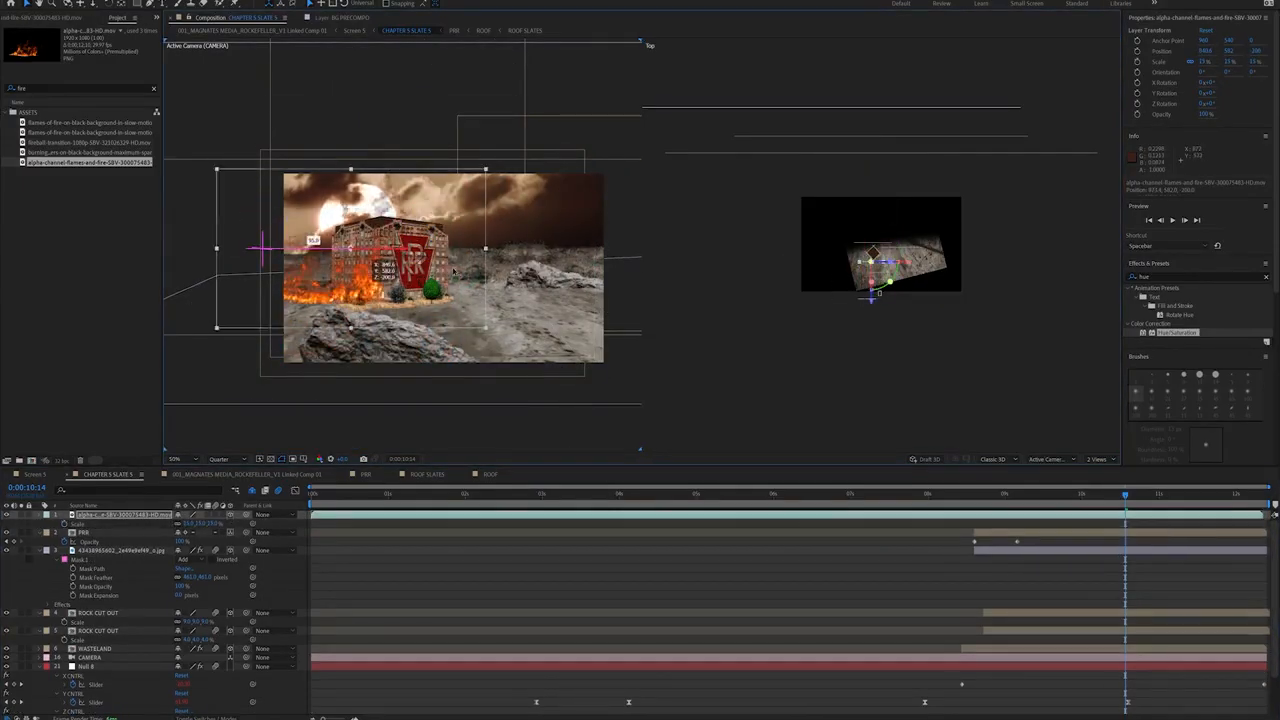
mouse_move(101, 577)
mouse_down()
mouse_move(105, 550)
mouse_move(108, 613)
mouse_move(110, 550)
mouse_move(117, 575)
mouse_up()
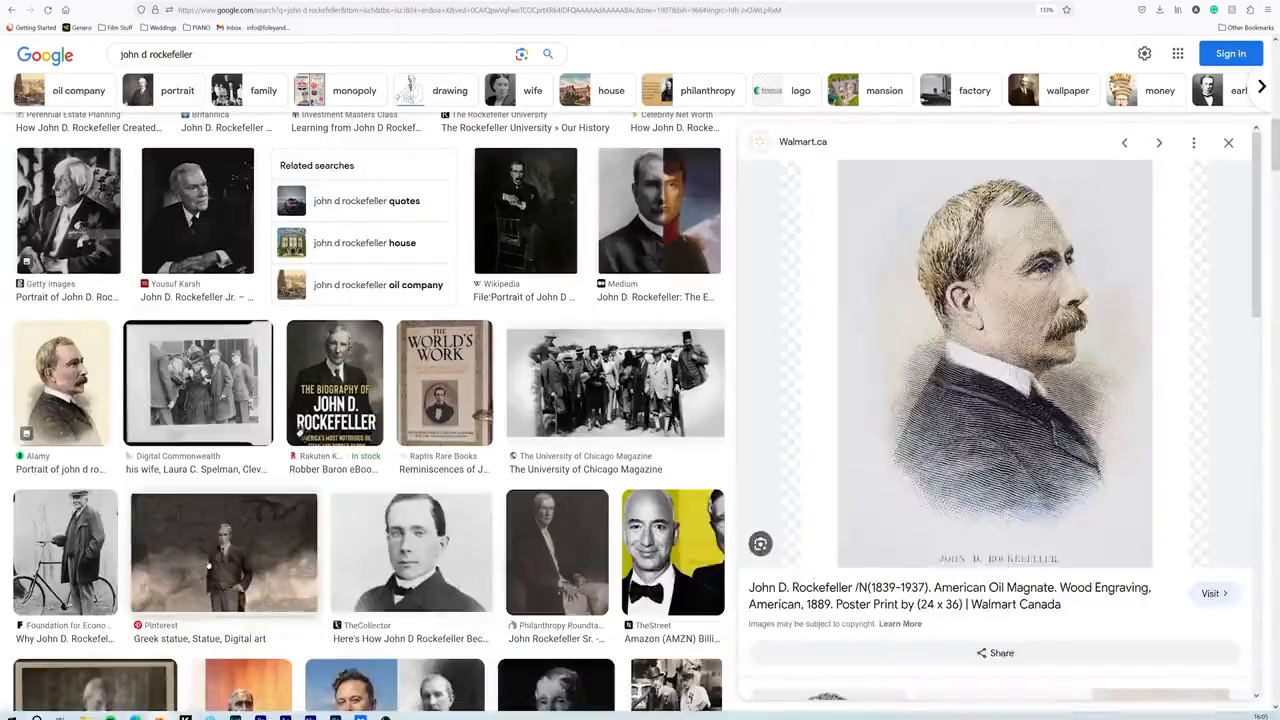
Step: Choose the standing Rockefeller picture in the web image results and remove the background from ROCK FULL BODY.png in Photoshop
click(208, 563)
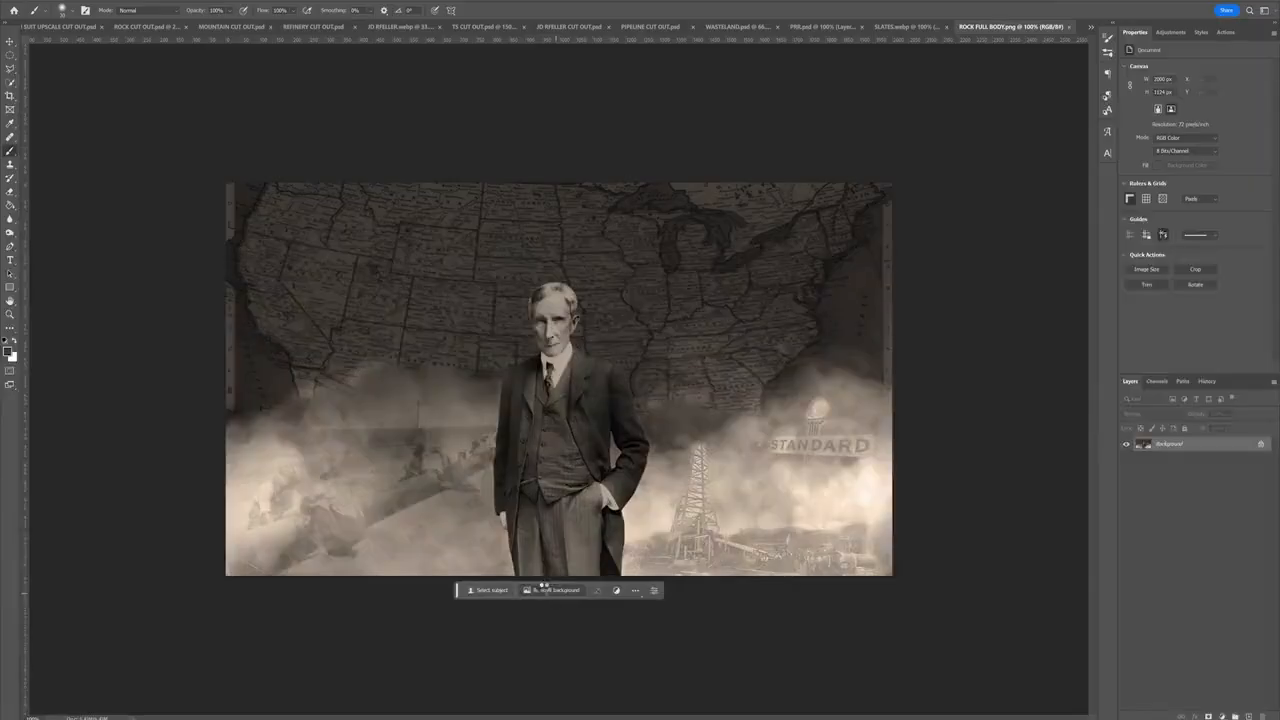
click(546, 590)
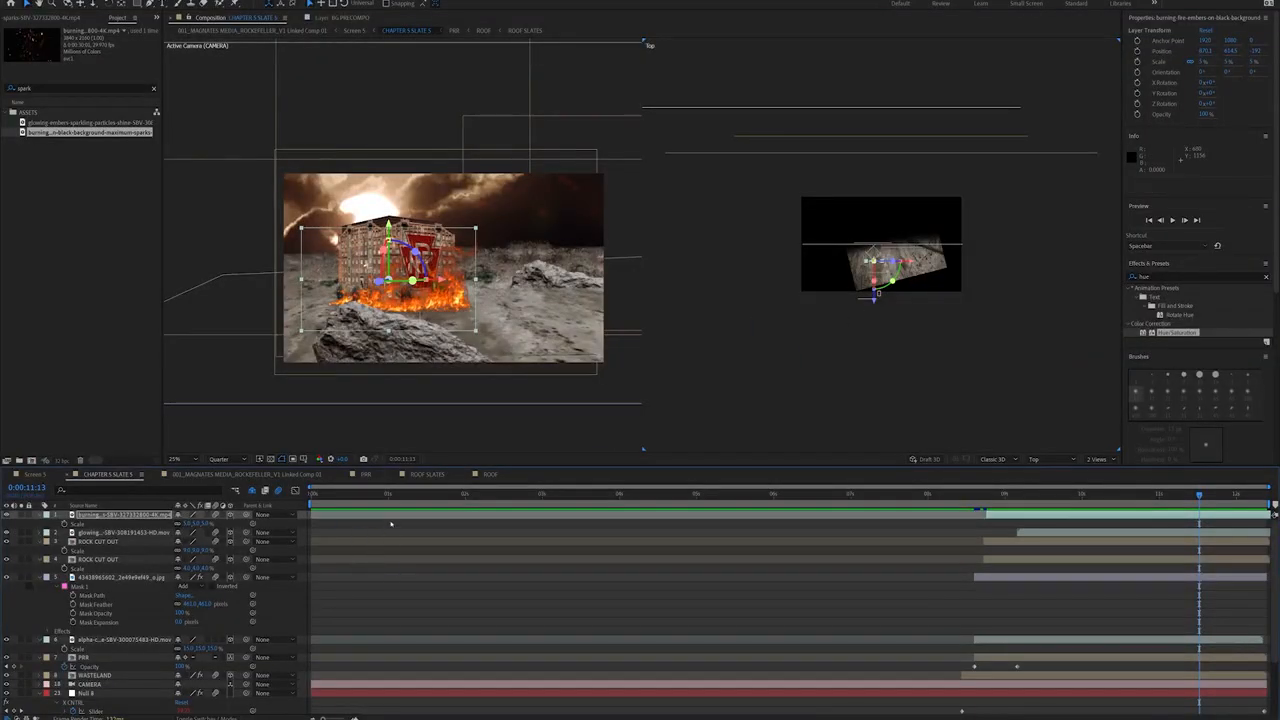
Step: Import ROCK FULL BODY into CHAPTER 5 SLATE 5, scale and place the figure in front of the burning building, and preview it
click(617, 319)
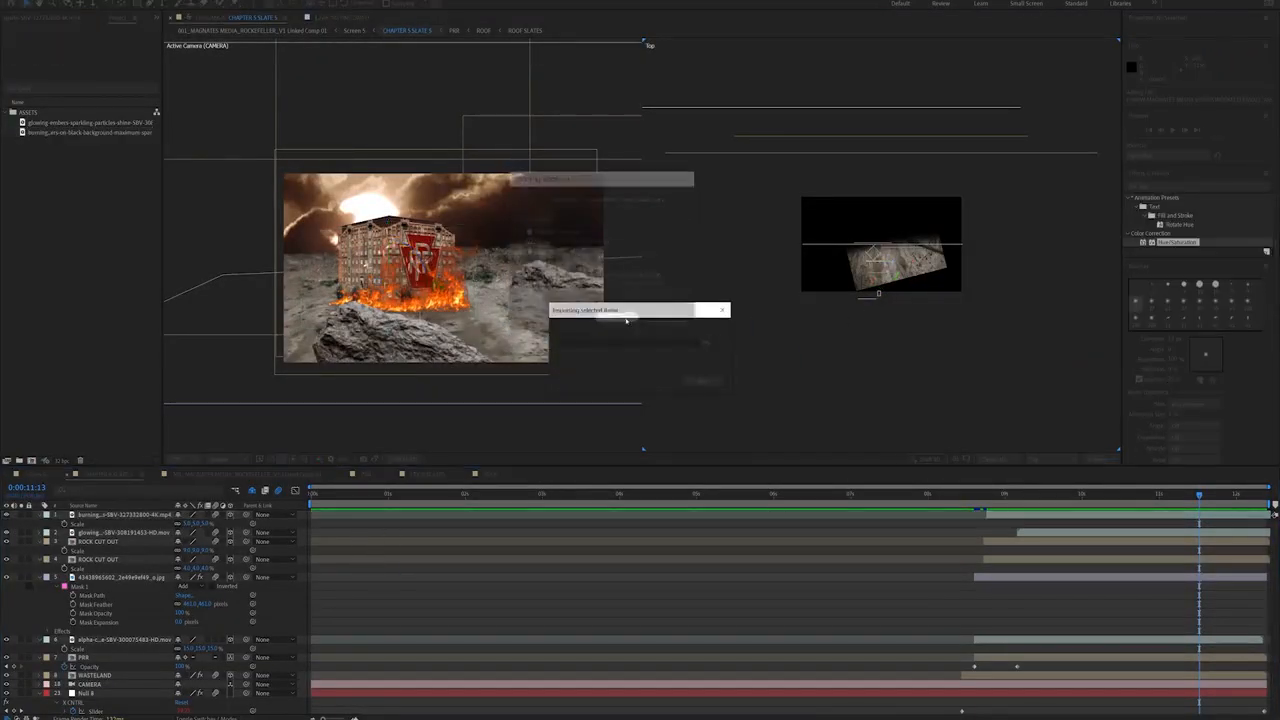
drag(189, 587, 212, 587)
drag(869, 345, 877, 374)
mouse_move(1199, 494)
mouse_down()
mouse_move(1168, 494)
mouse_move(1217, 494)
mouse_up()
drag(570, 270, 484, 270)
click(308, 350)
click(977, 494)
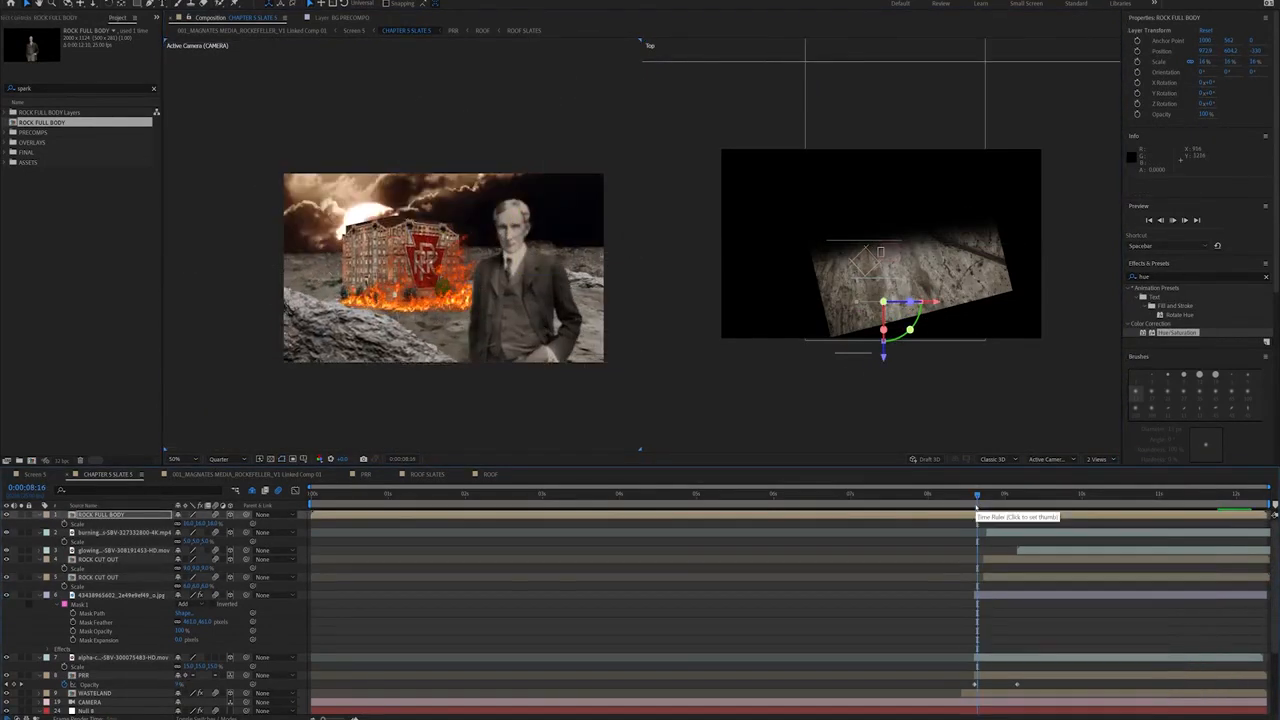
key(space)
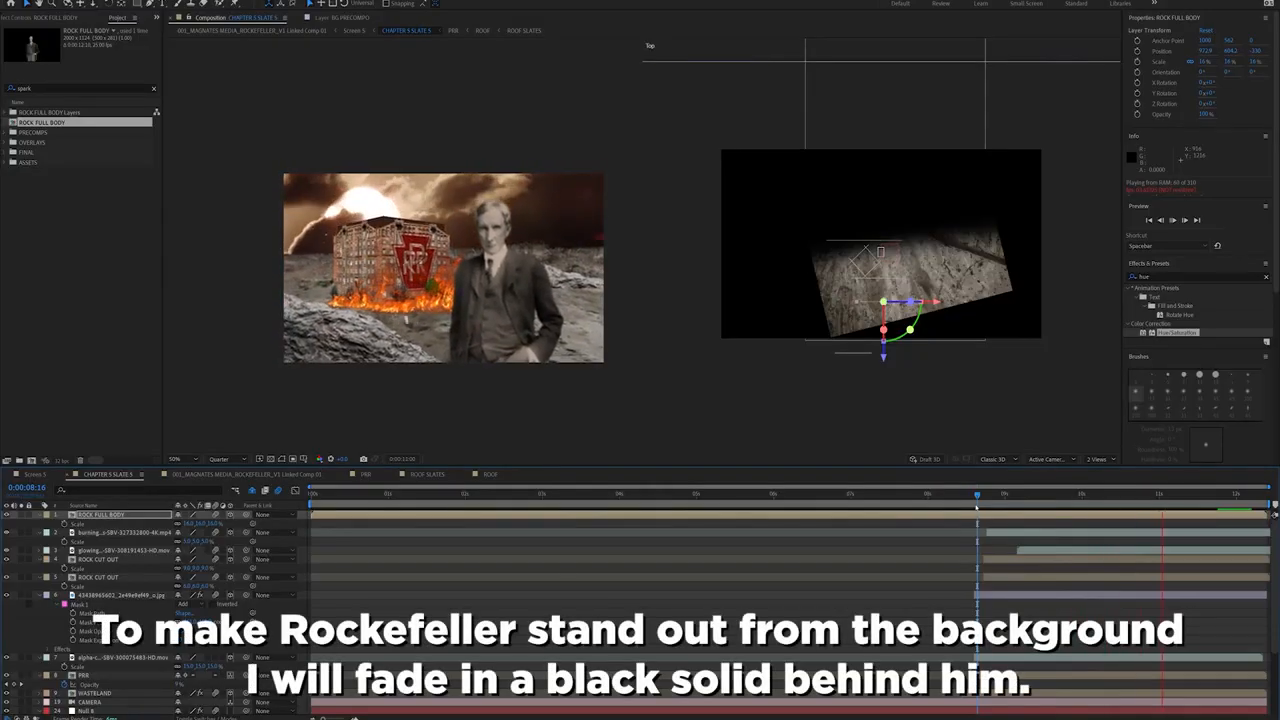
Step: Create a black solid and trim the starts of the solid and the ROCK FULL BODY layer to 0:00:08:19
key(ctrl+y)
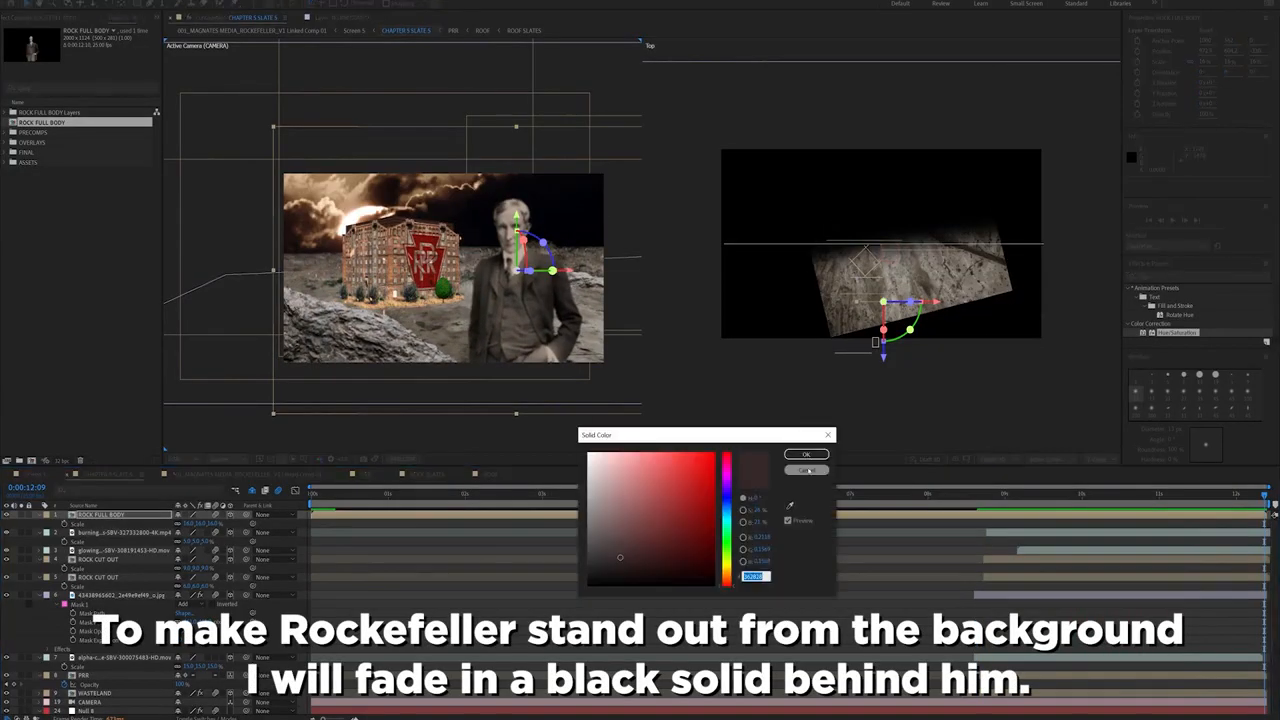
key(Return)
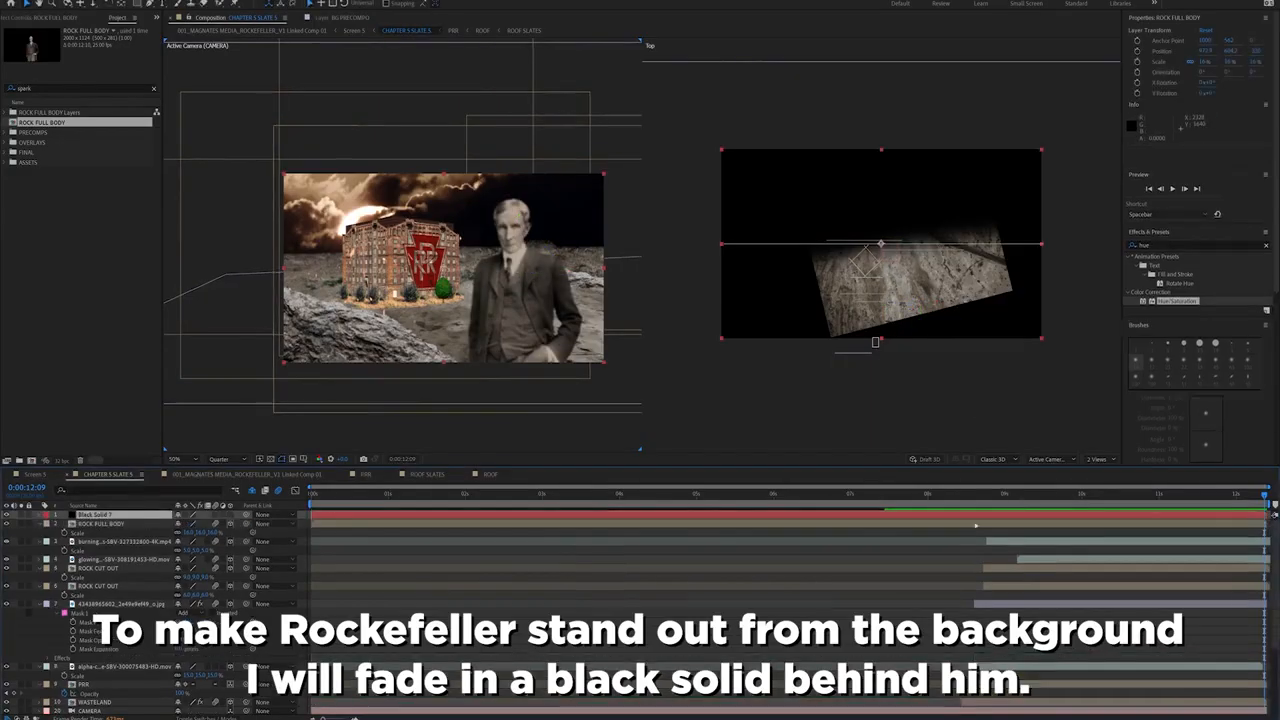
click(987, 495)
click(990, 523)
key(alt+[)
click(990, 516)
key(alt+[)
Step: Add an opacity keyframe at the start of the black solid and move the solid beneath the ROCK FULL BODY layer
key(alt+shift+t)
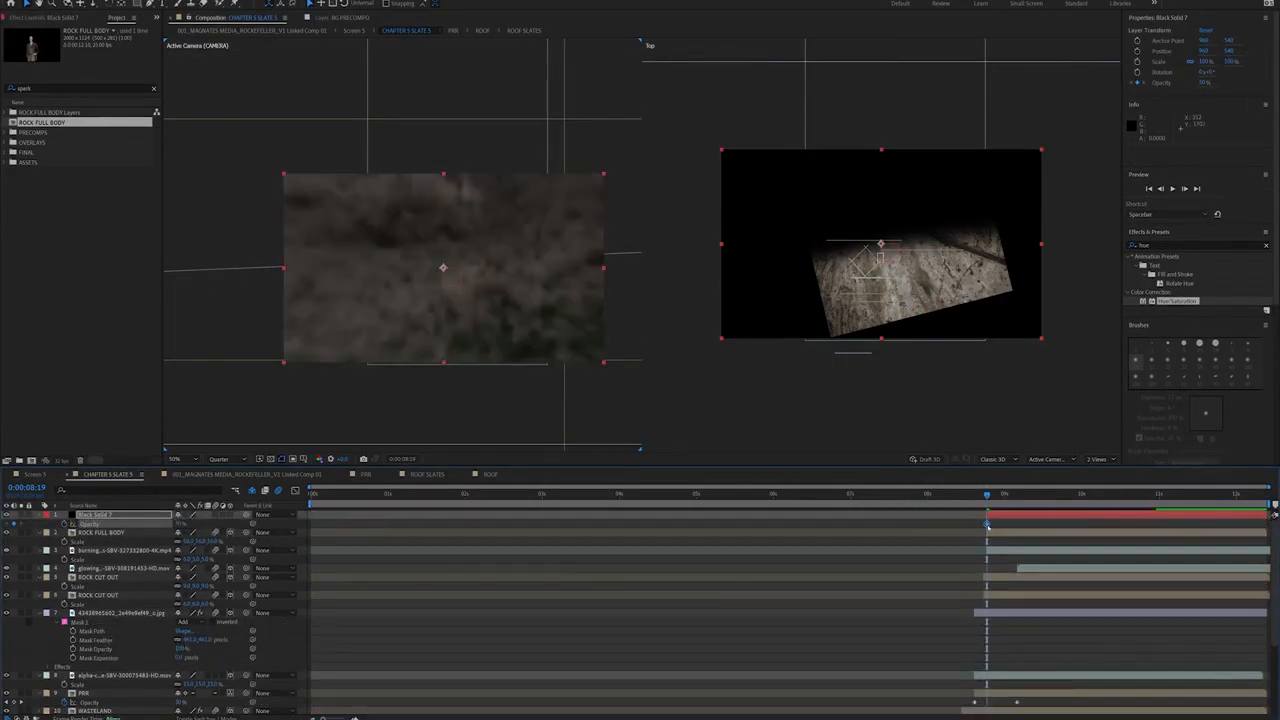
drag(94, 551, 95, 549)
click(181, 541)
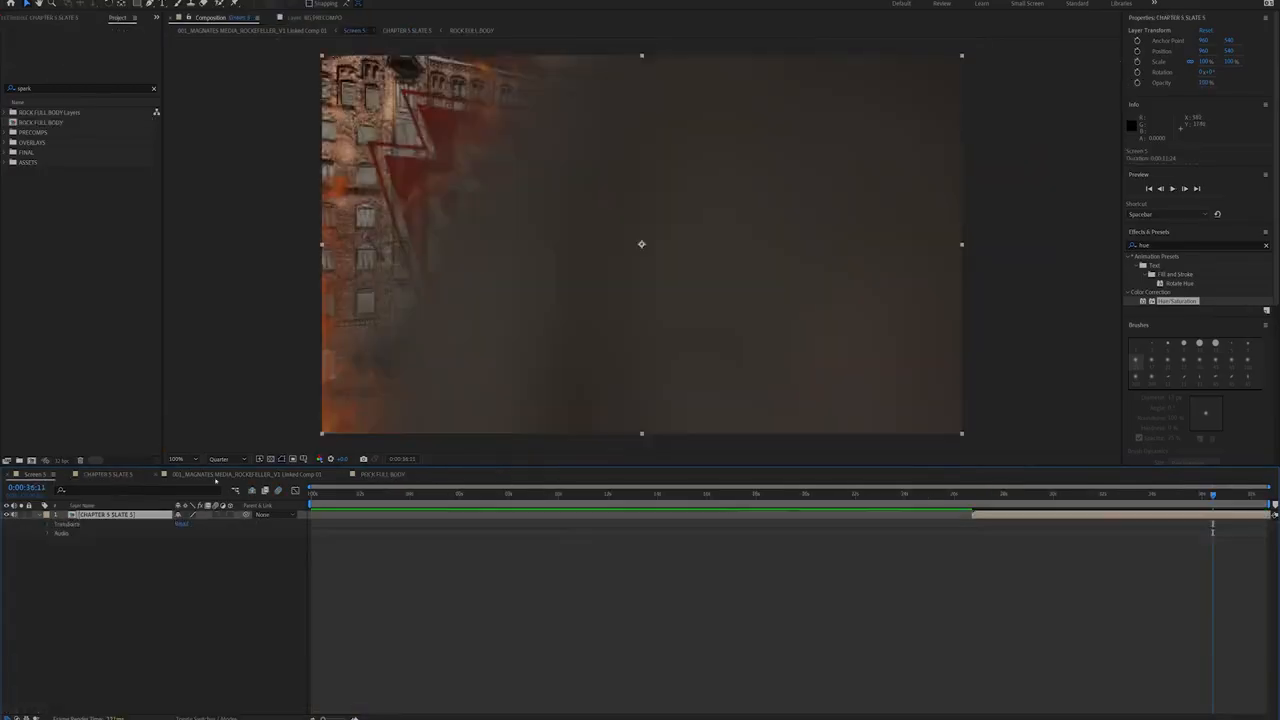
Step: Place puppet pins on both shoulders of the figure in ROCK FULL BODY and preview the motion in the linked main composition
key(ctrl+p)
click(693, 248)
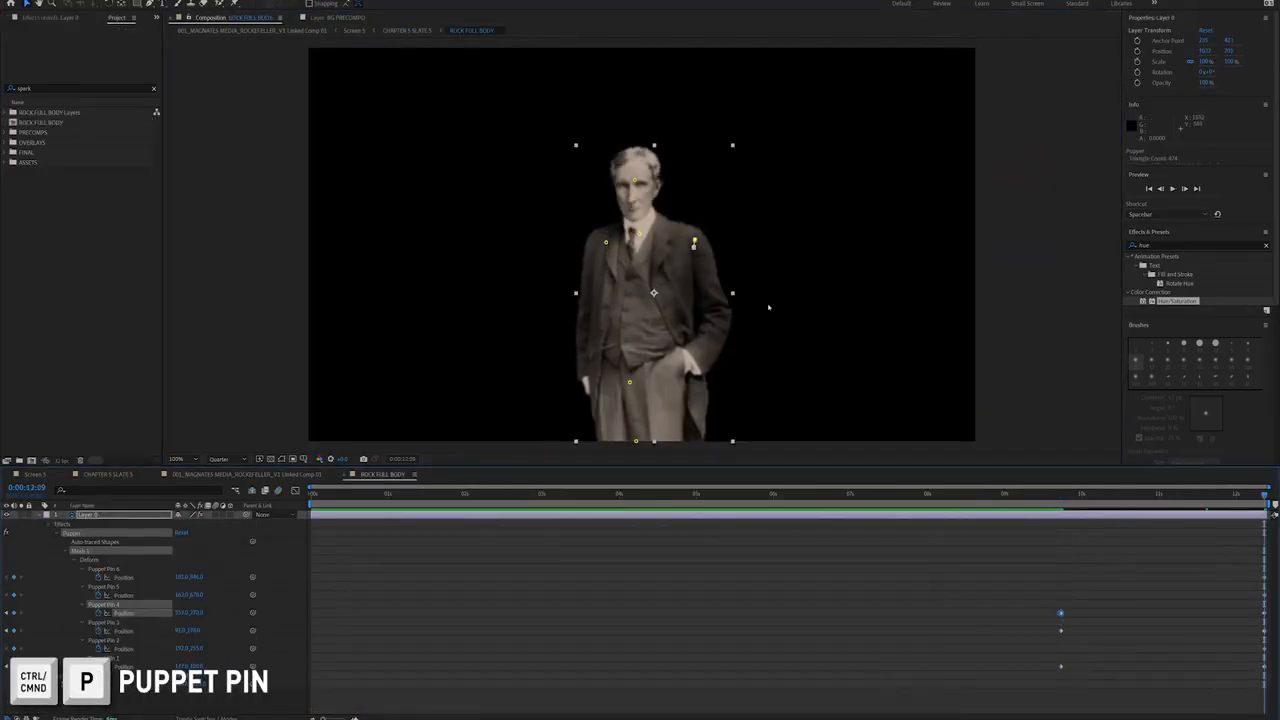
click(607, 242)
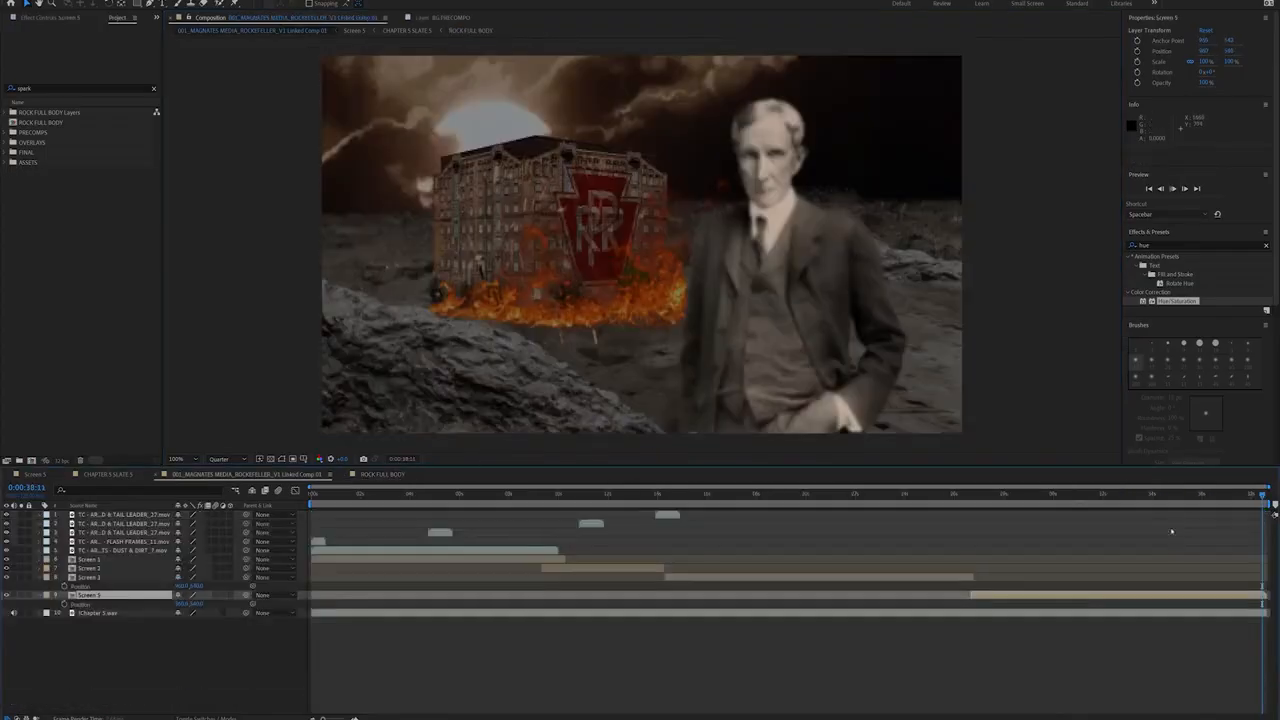
key(space)
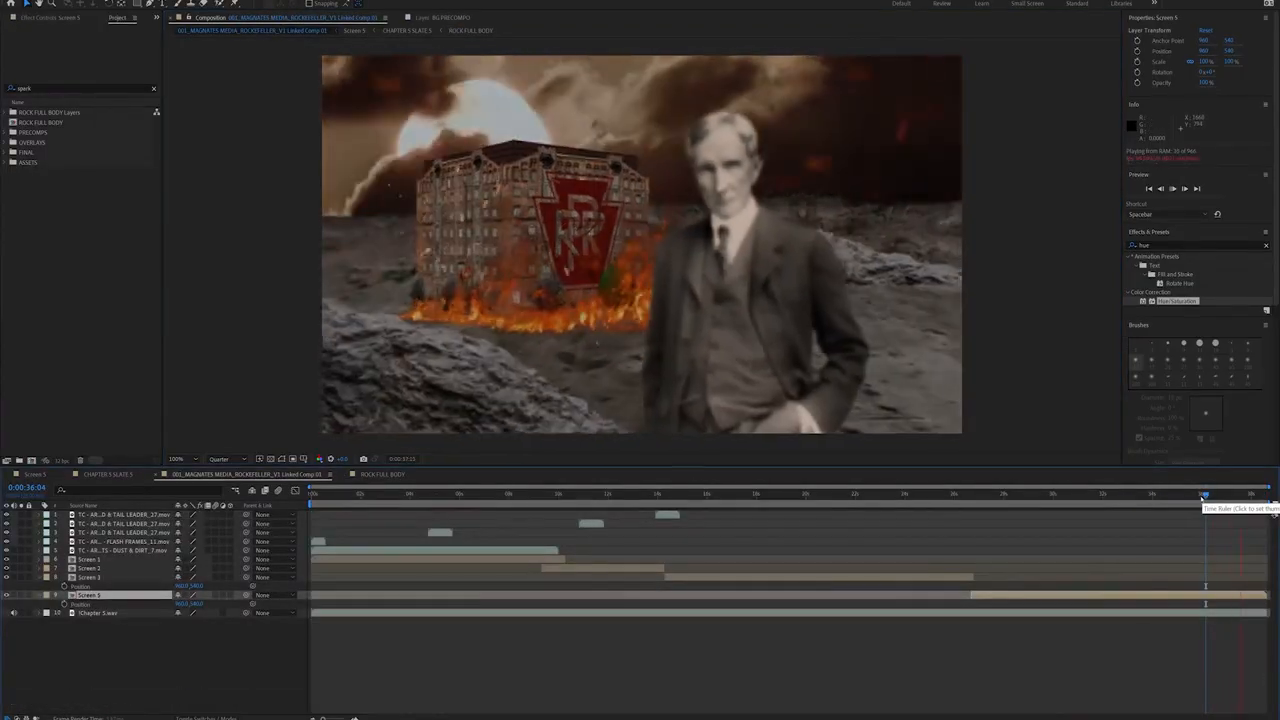
click(1177, 496)
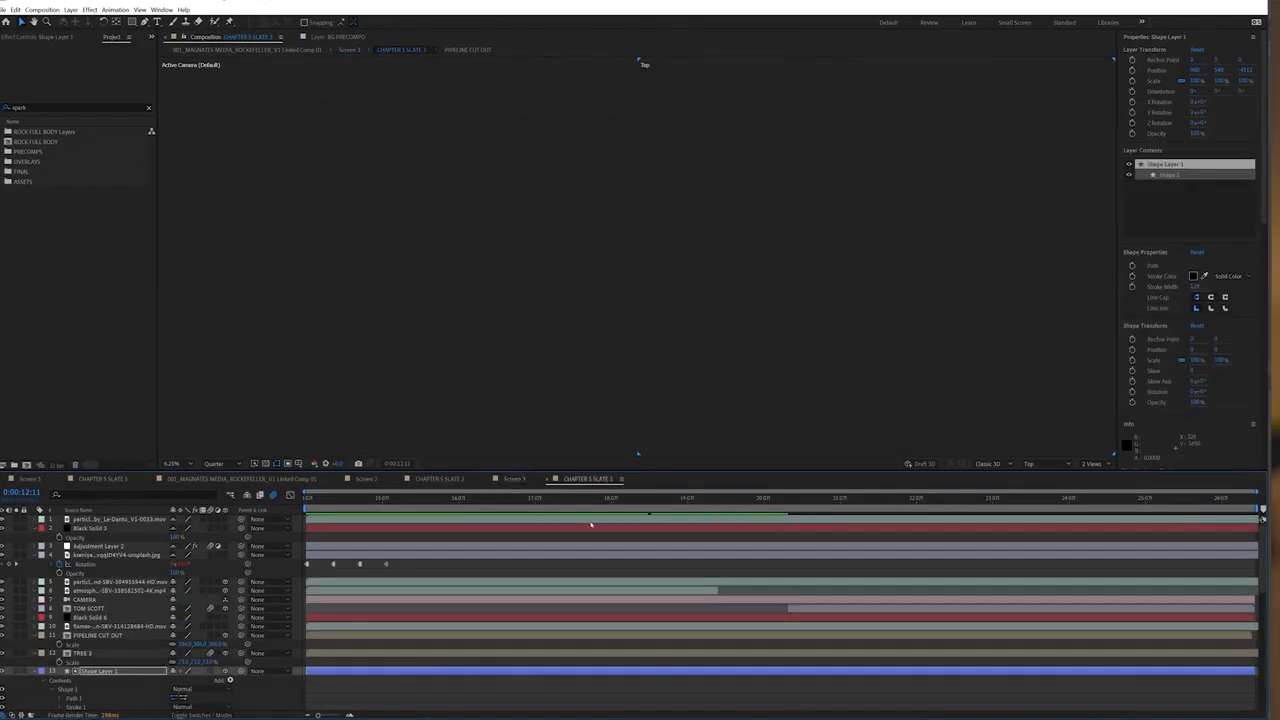
Step: In CHAPTER 5 SLATE 3, select the particles clip, Black Solid 3, Adjustment Layer 2 and the texture image layer for reuse
click(128, 520)
shift+click(118, 528)
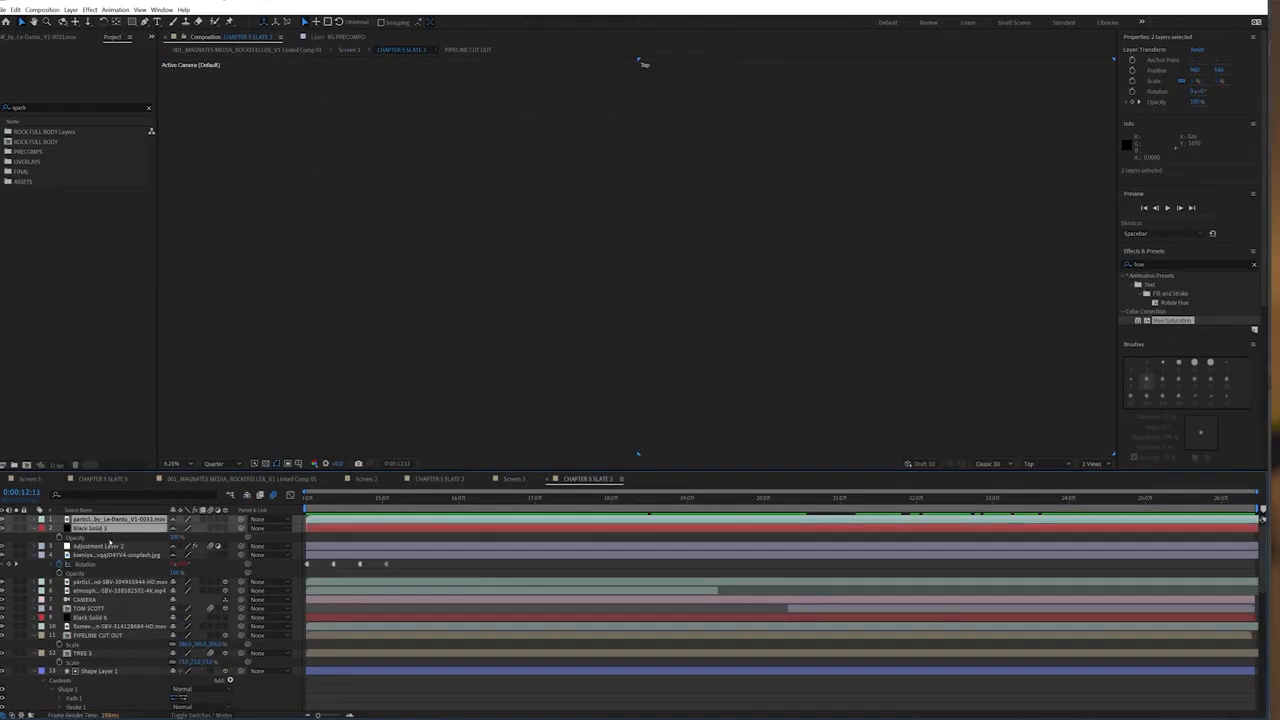
shift+click(106, 546)
shift+click(124, 556)
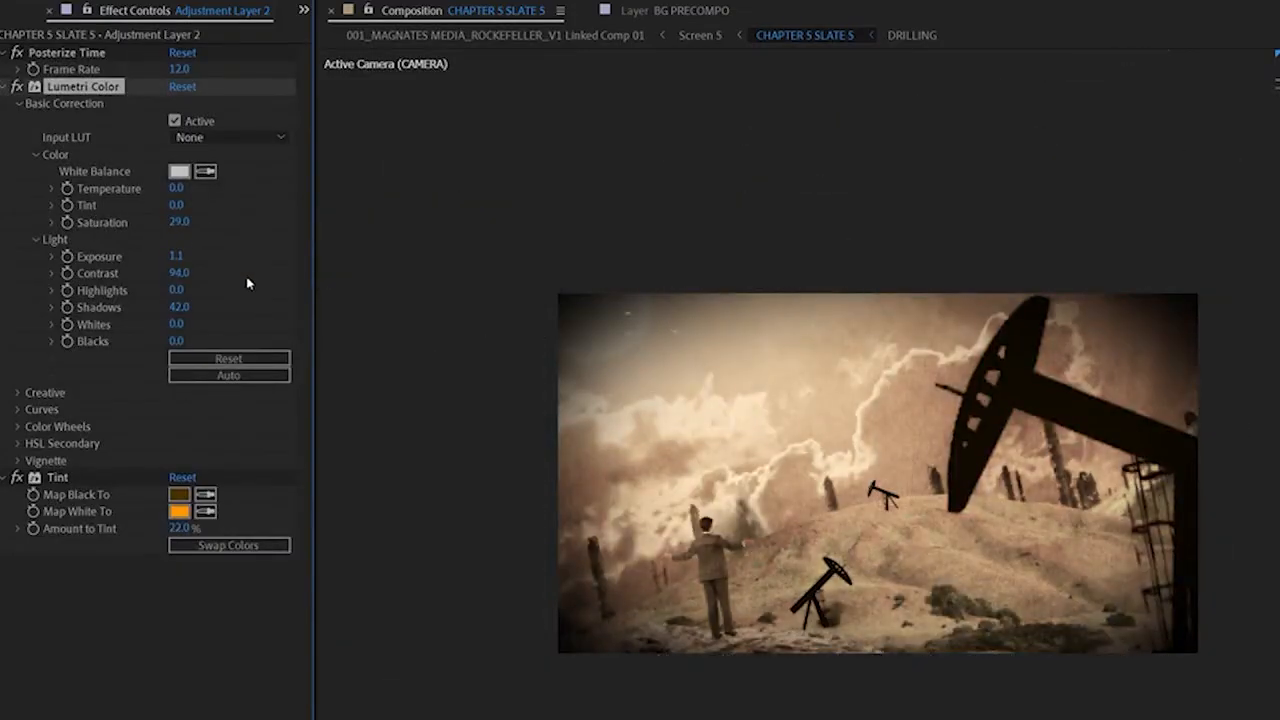
Step: In CHAPTER 5 SLATE 5, set the Lumetri Color saturation of Adjustment Layer 2 to 40 and preview the grade
click(186, 222)
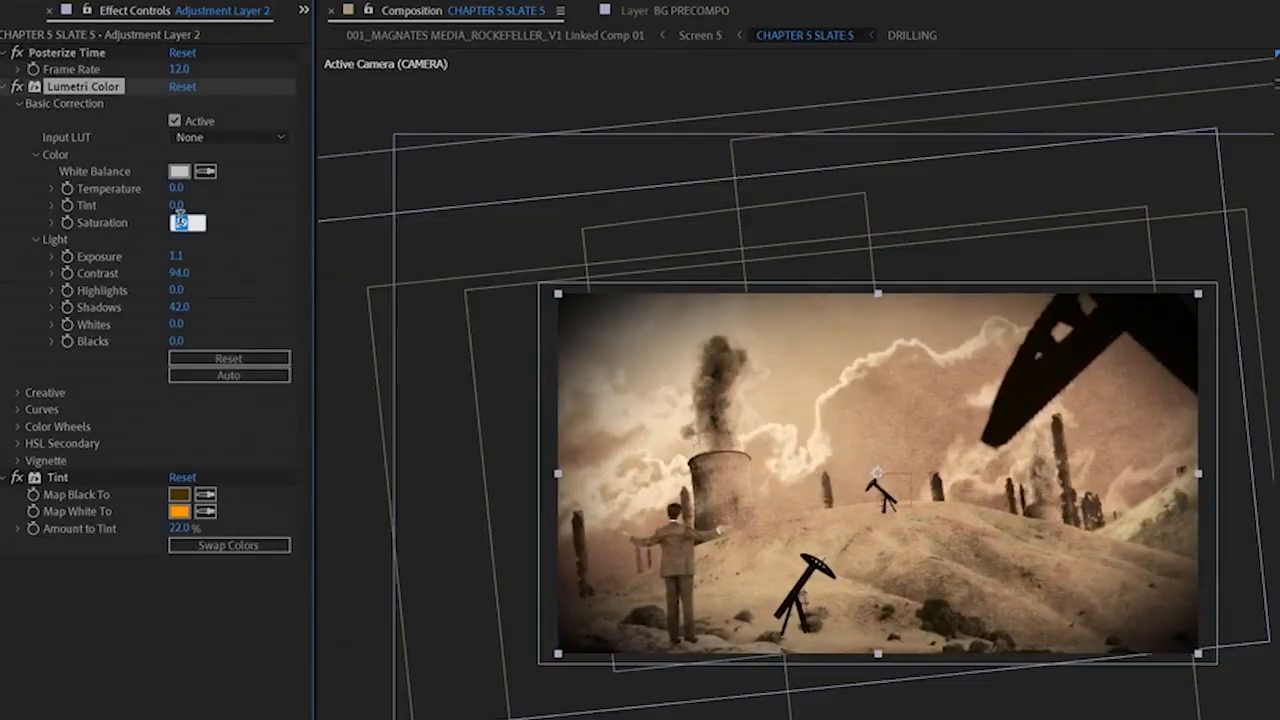
key(space)
key(space)
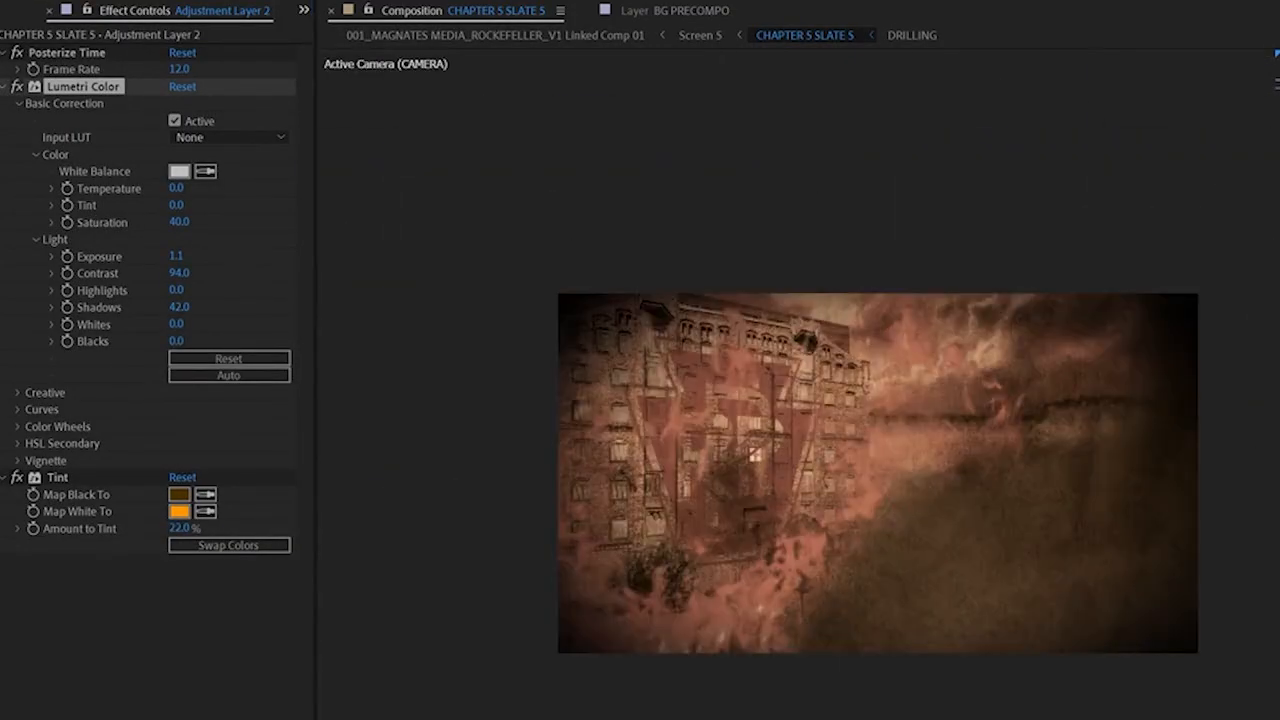
key(space)
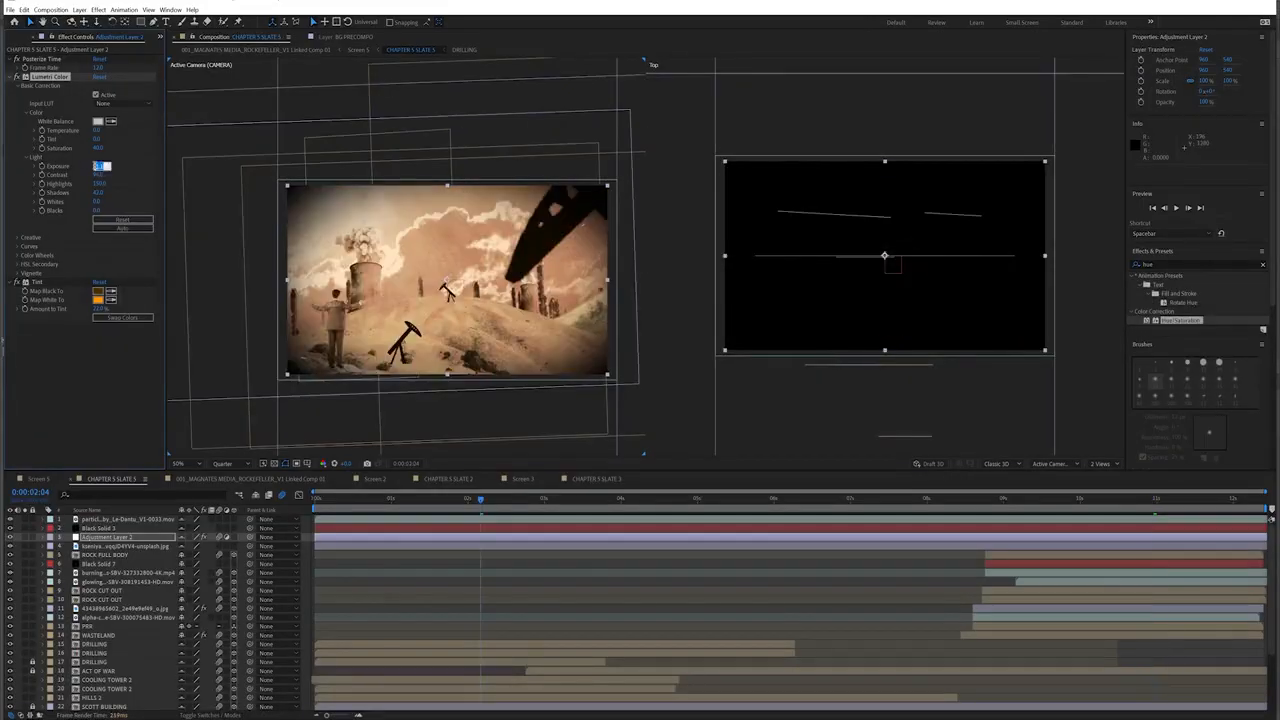
Step: Preview the grade over the burning building scene and set the opacity of Adjustment Layer 2 to 100%
click(1013, 499)
key(space)
key(space)
key(t)
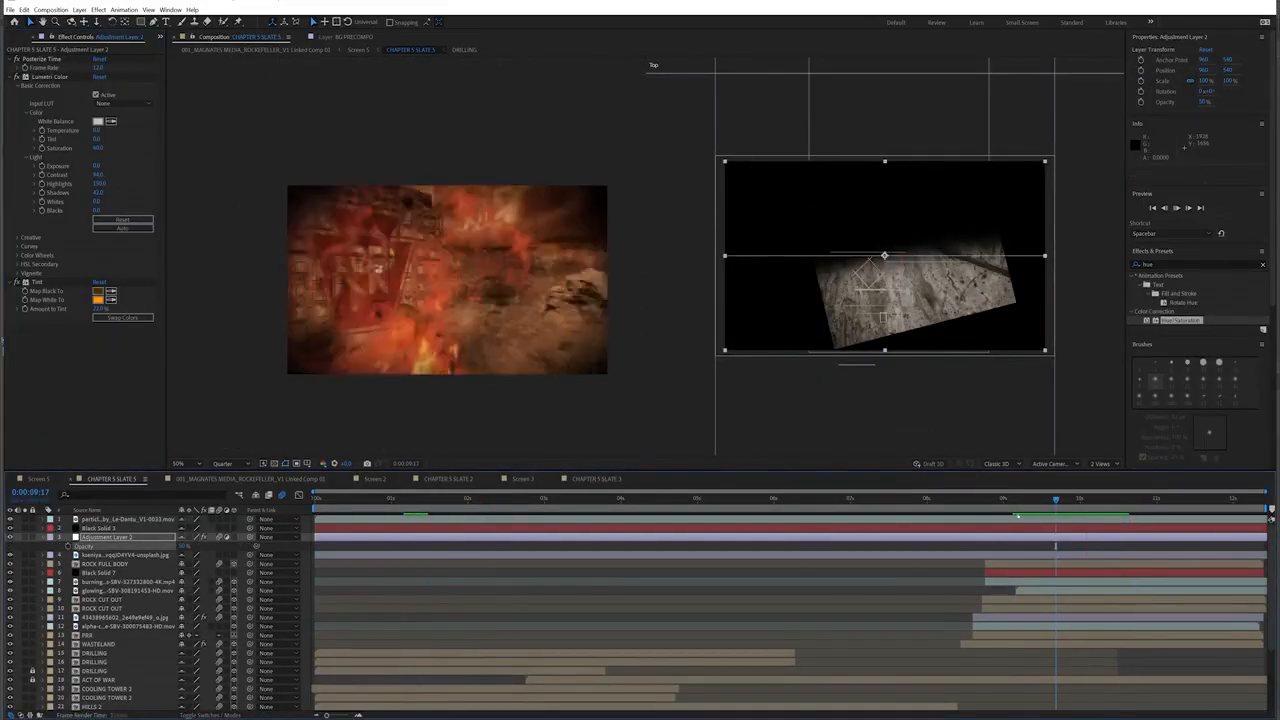
key(space)
click(185, 546)
text(100)
Step: Cut the Lumetri Color and Tint effects from Adjustment Layer 2, leaving only Posterize Time on it
click(50, 77)
ctrl+click(37, 282)
key(ctrl+x)
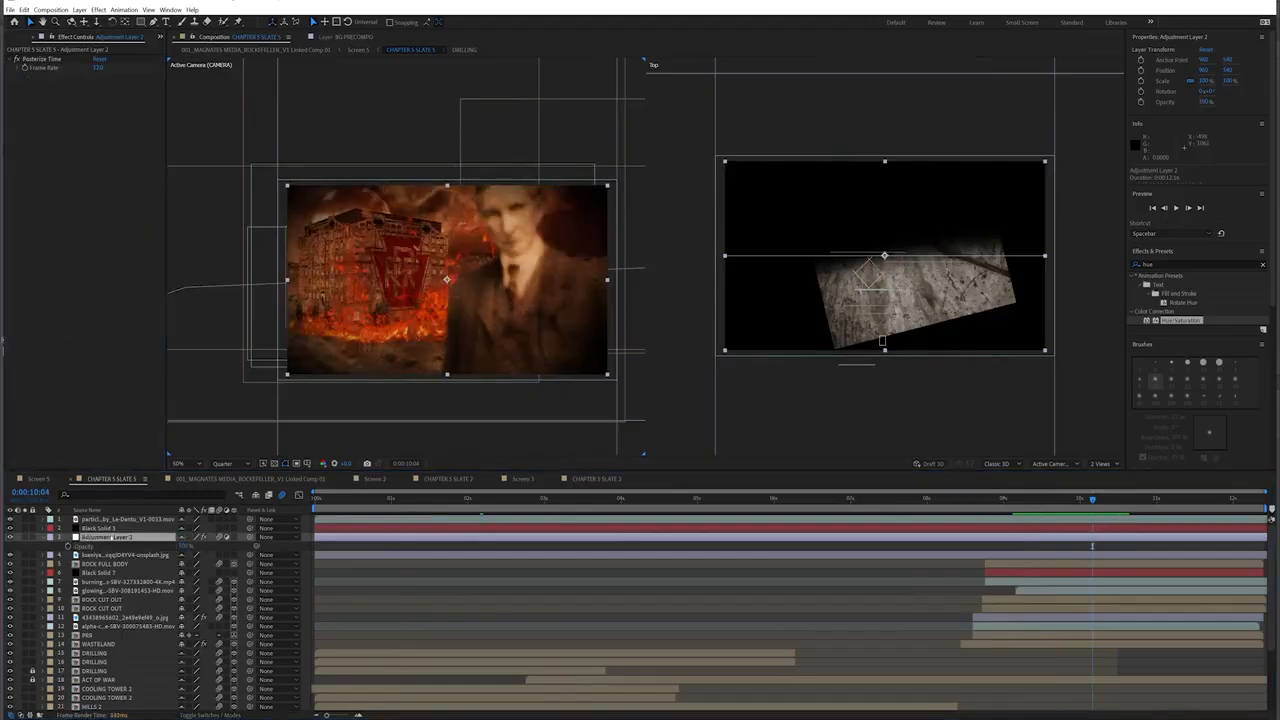
Step: Duplicate Adjustment Layer 2 and paste the cut Lumetri Color and Tint effects onto the copy
key(ctrl+d)
key(ctrl+v)
Step: Expand the CAMERA layer's transform and camera options, and turn on Depth of Field
click(83, 634)
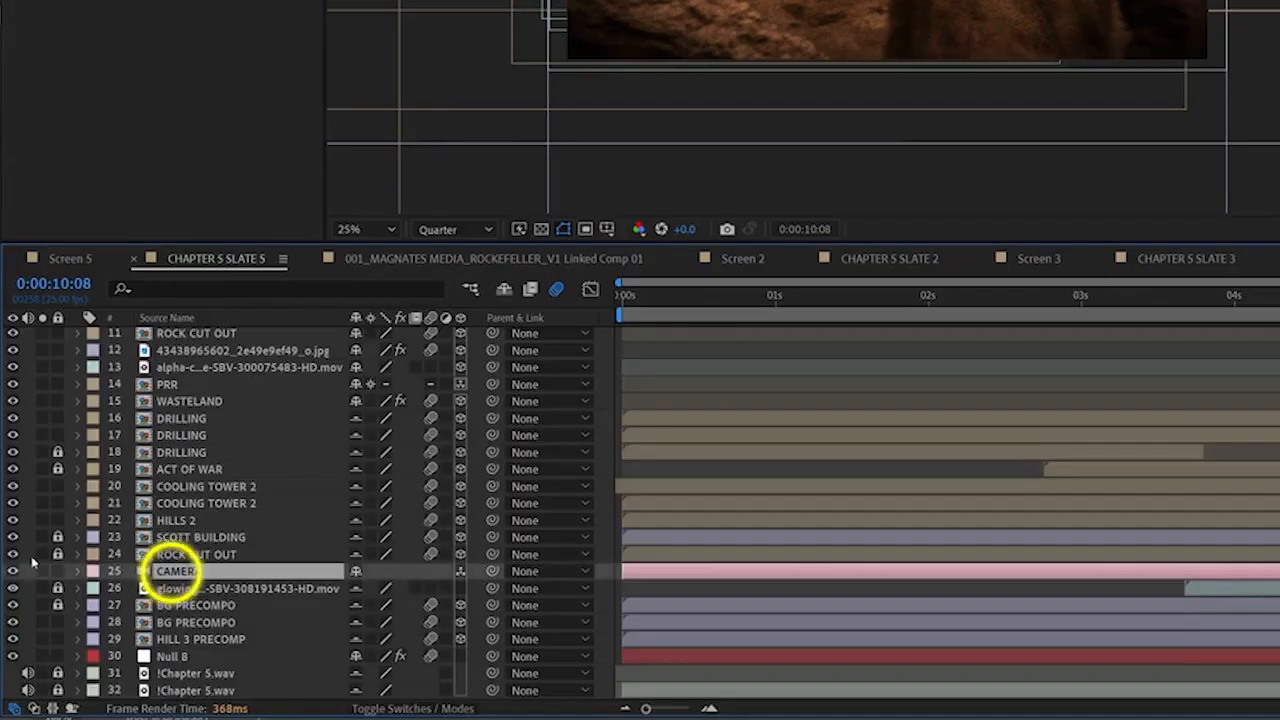
click(44, 634)
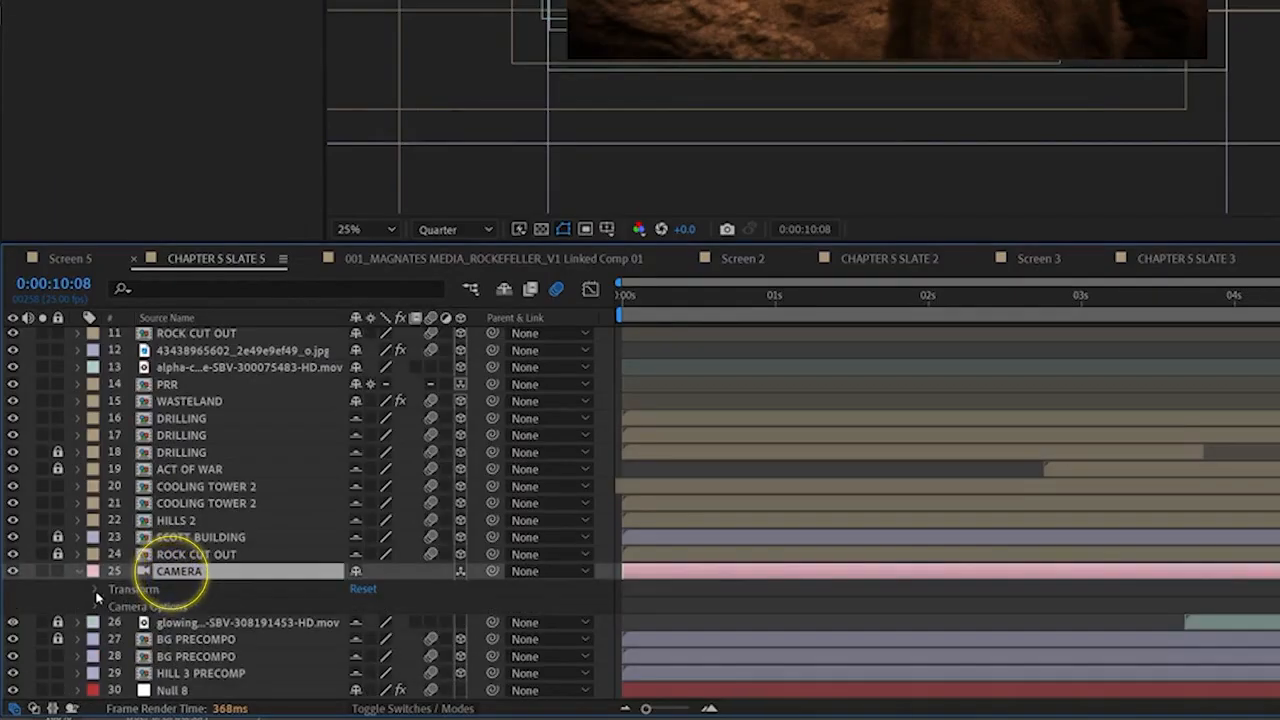
click(97, 591)
click(96, 573)
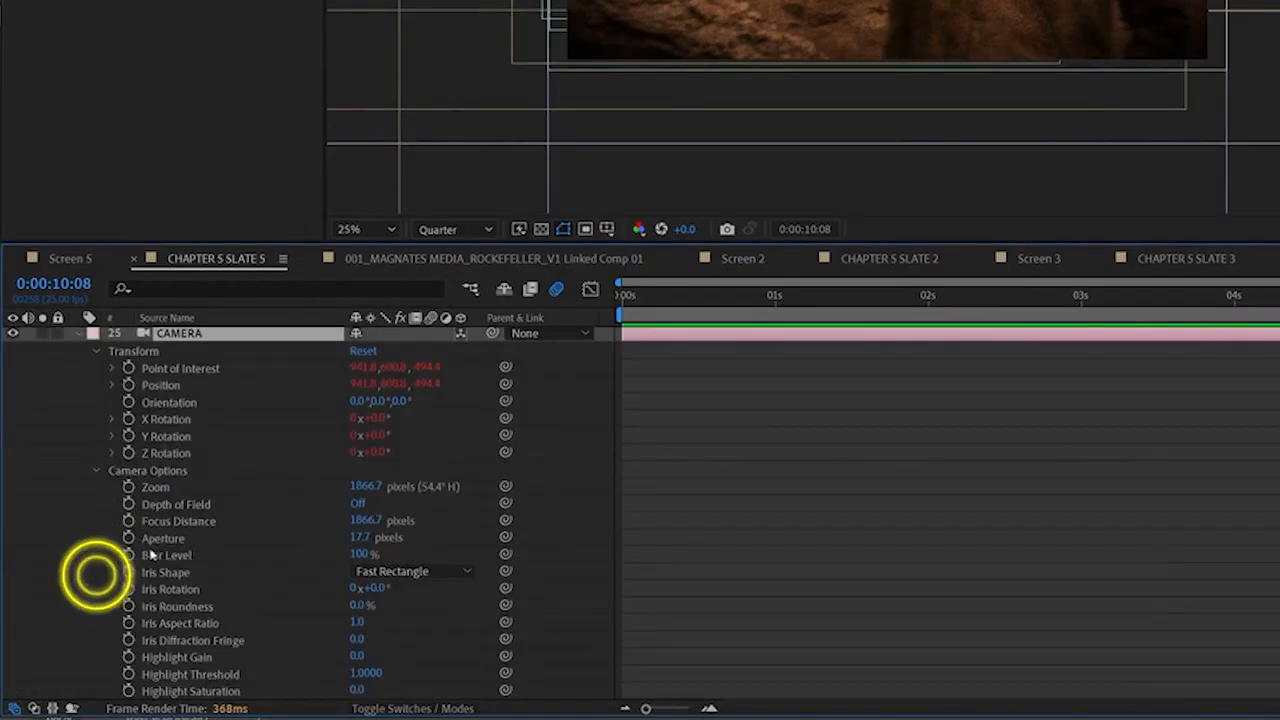
click(354, 503)
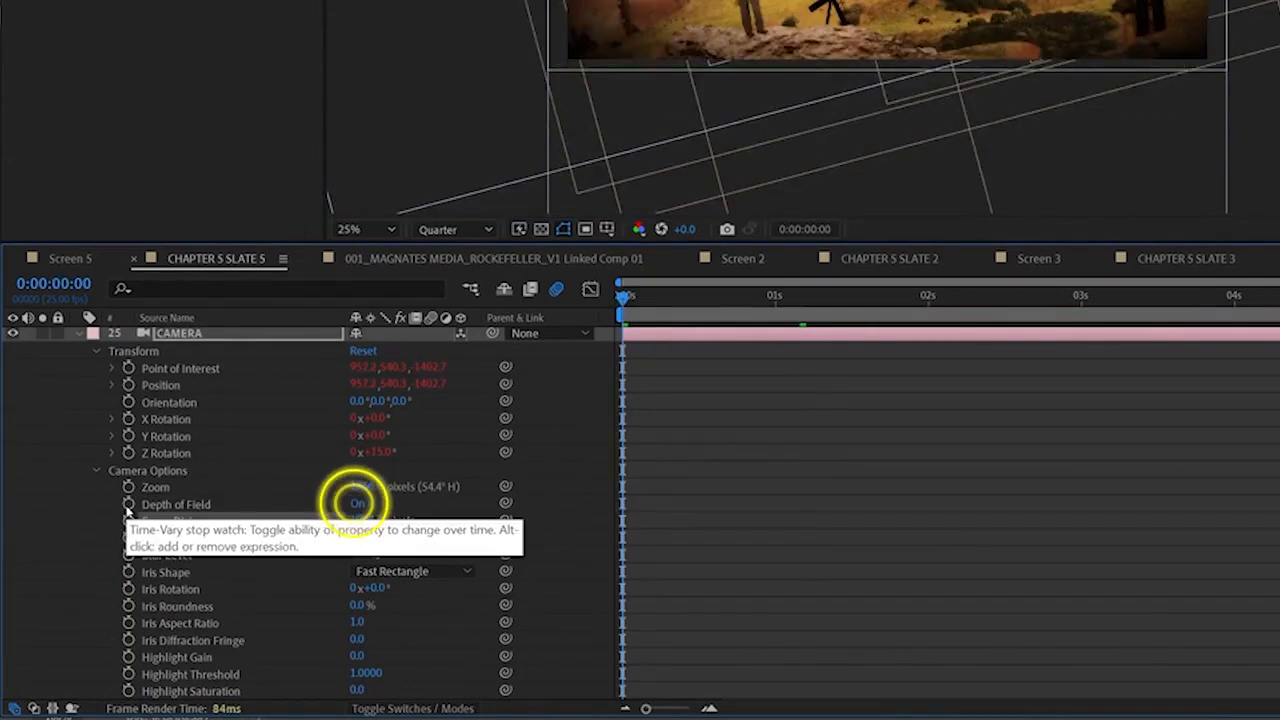
Step: Adjust the camera's Aperture for a strong blur and set its starting Focus Distance onto the man on the foreground rock
drag(355, 523, 1096, 540)
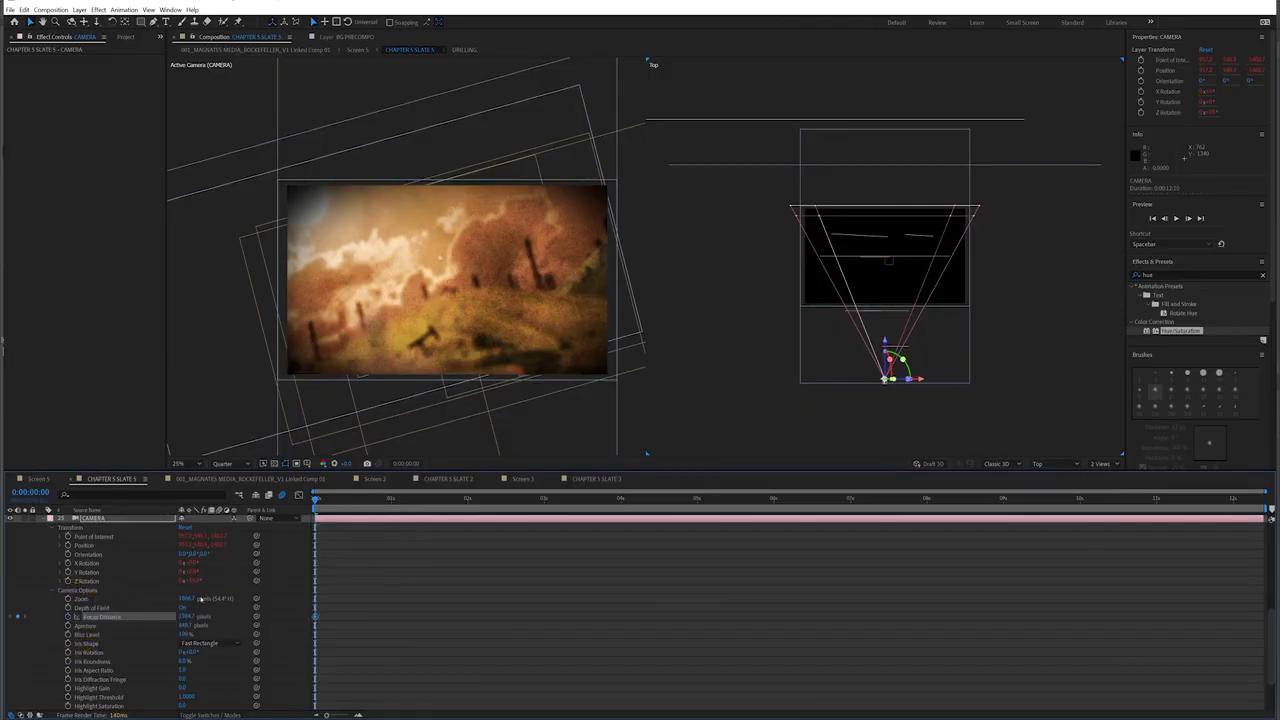
drag(186, 625, 217, 640)
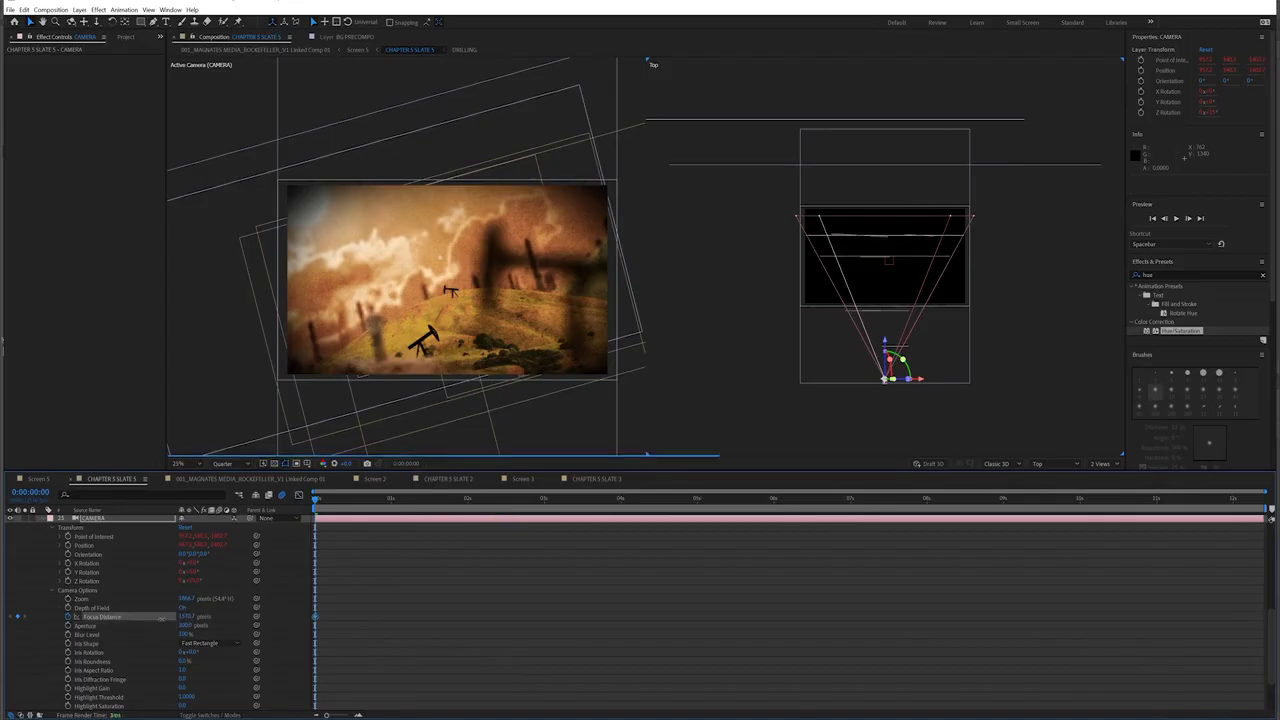
drag(186, 620, 130, 623)
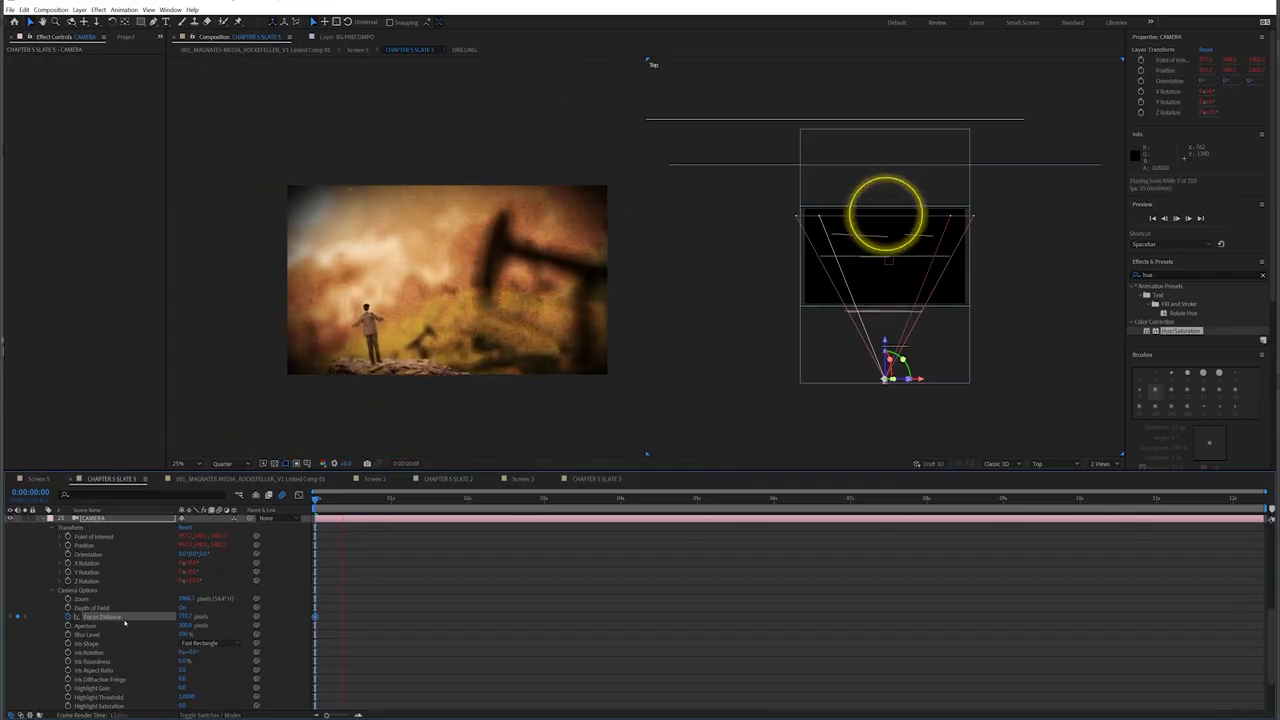
Step: Preview the opening oil-field shot and keyframe the camera's Focus Distance to follow the subjects into the VS scene
key(space)
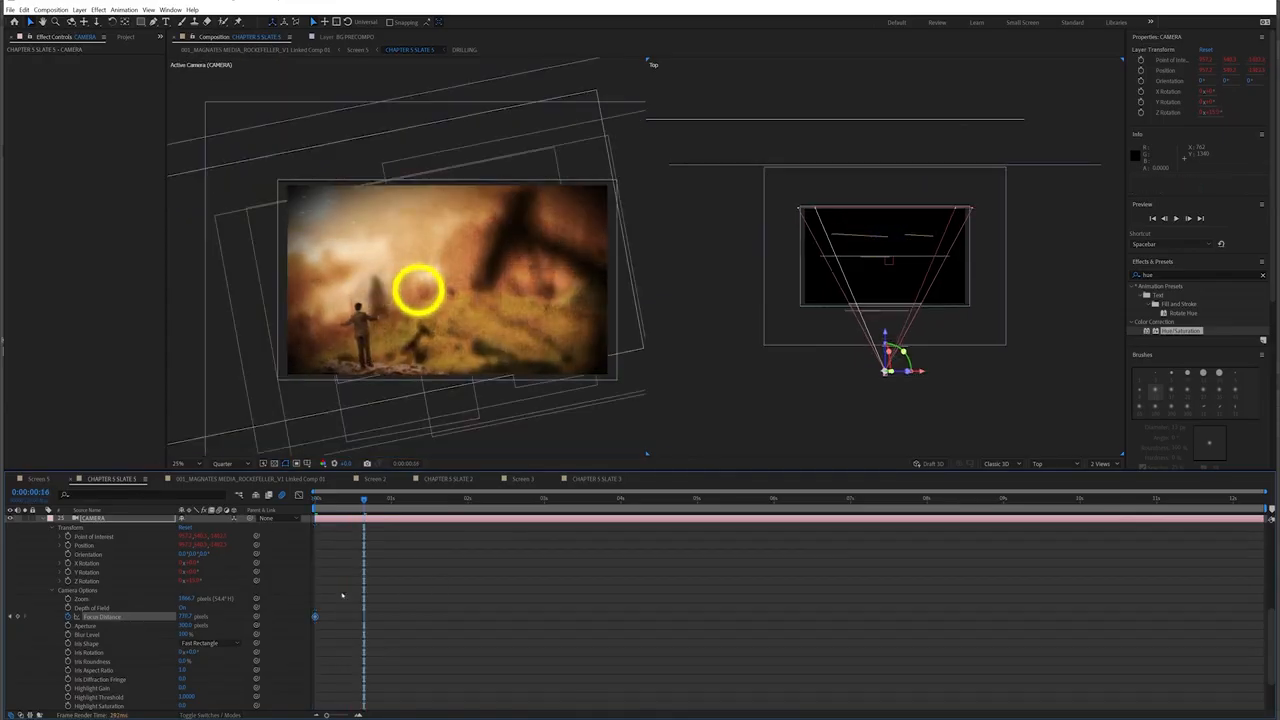
key(space)
drag(190, 617, 476, 598)
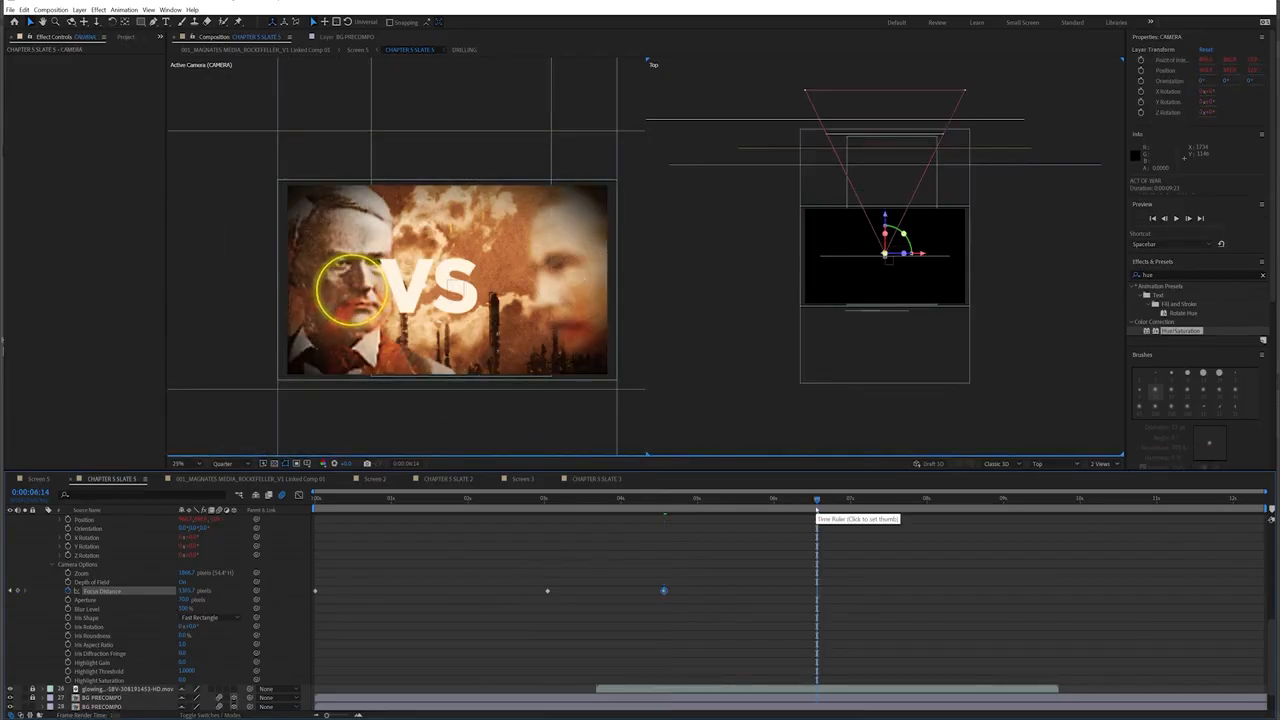
Step: Keyframe the CAMERA layer's Focus Distance at 0:00:11:18 to focus on the full-body Rockefeller figure beside the burning building
drag(812, 510, 891, 510)
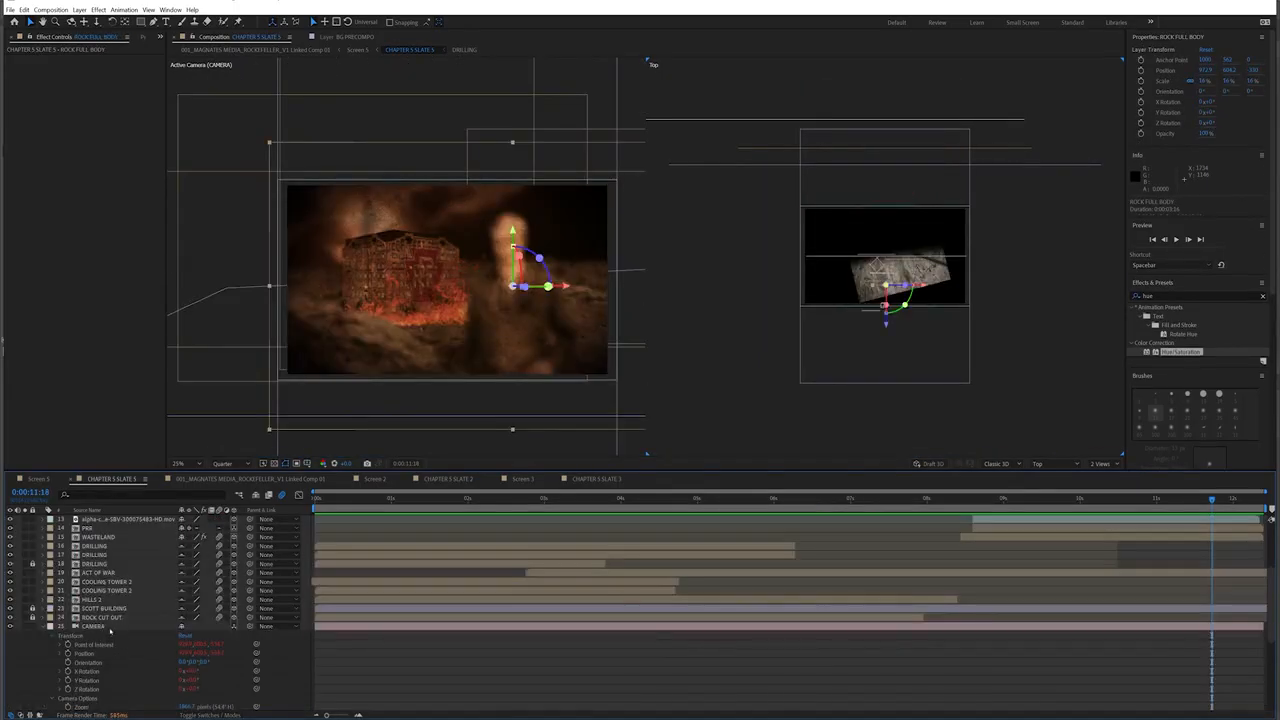
click(110, 627)
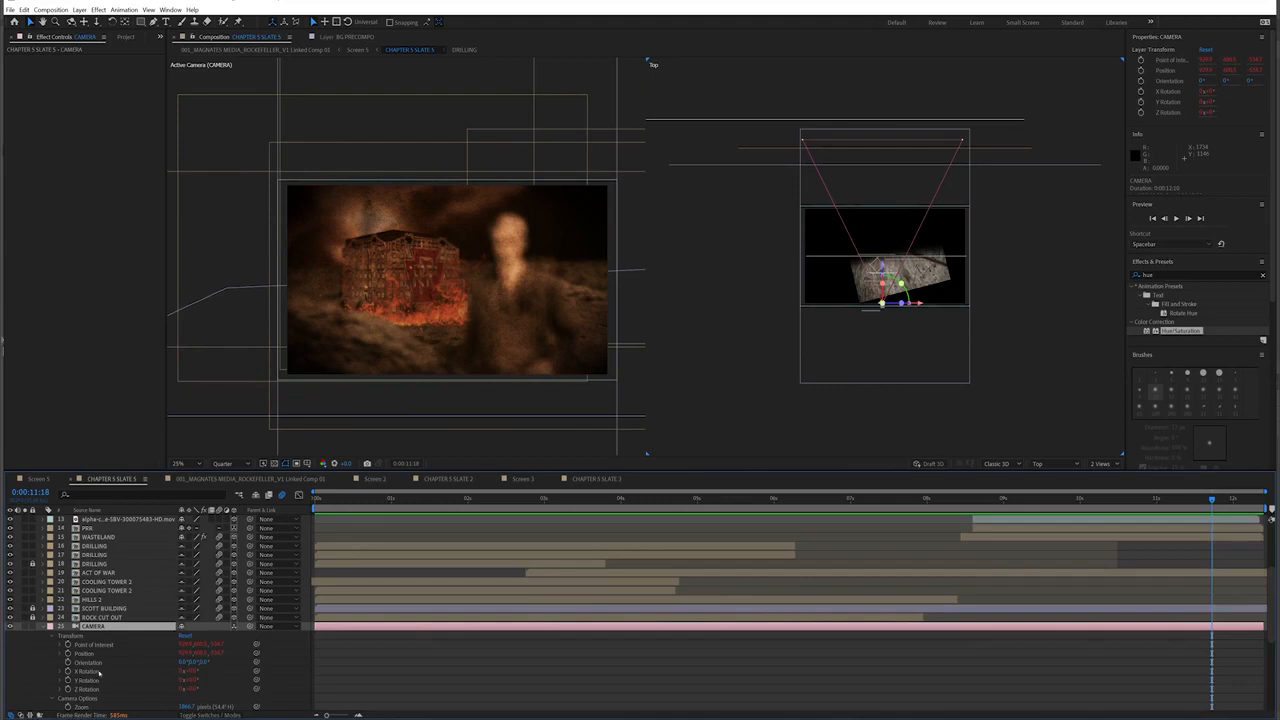
scroll(99, 673, down, 3)
drag(182, 644, 120, 656)
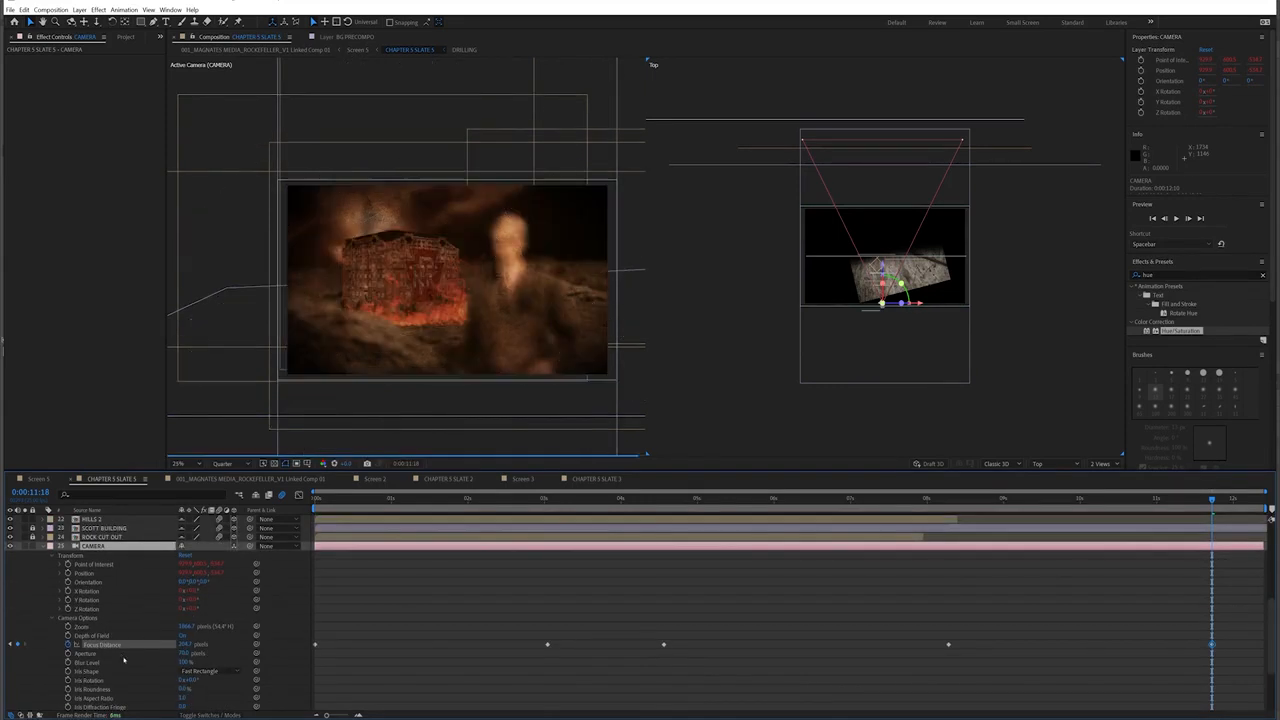
click(224, 466)
click(236, 489)
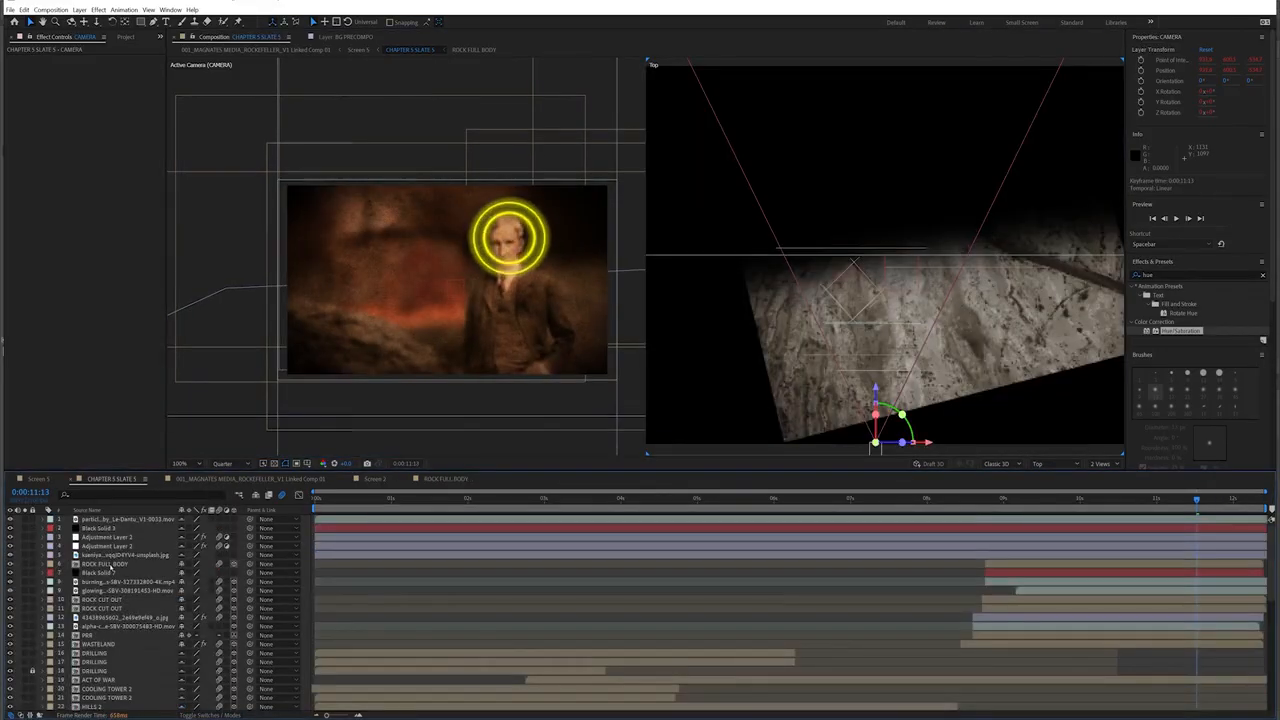
Step: Move the last camera Focus Distance keyframe earlier, to about 0:00:11:13, in the ROCK FULL BODY scene
click(108, 565)
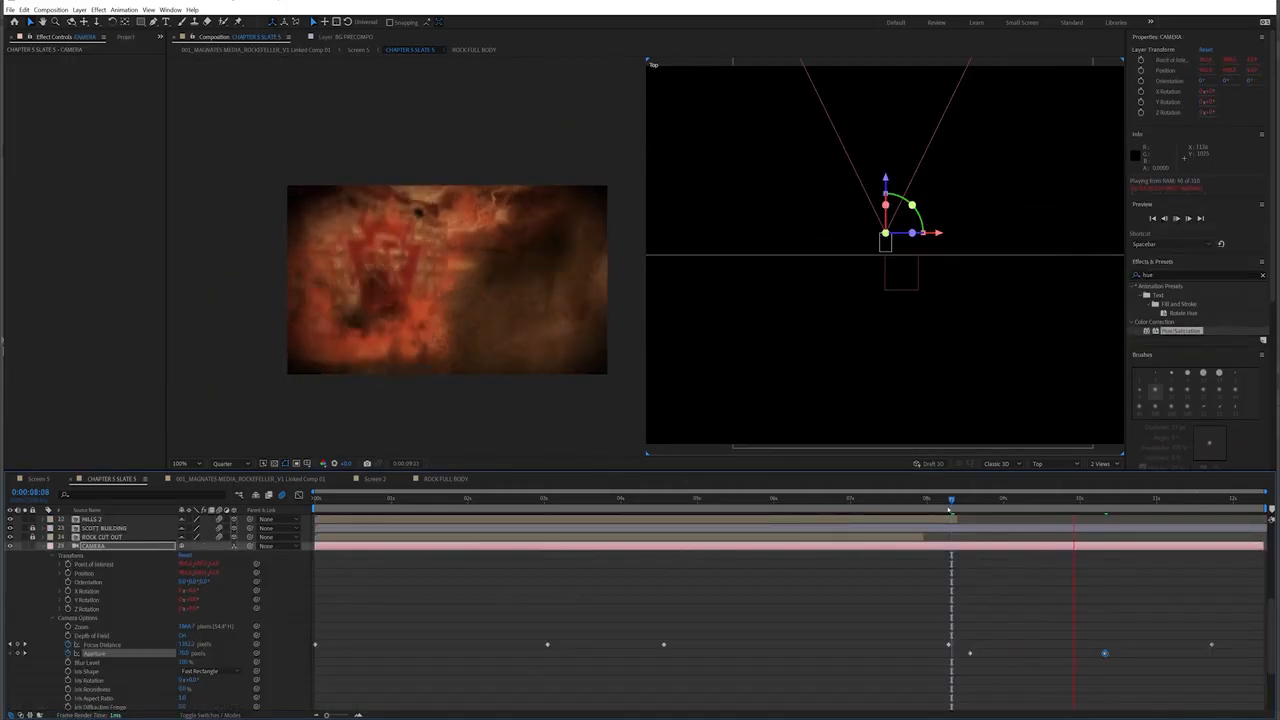
drag(1096, 501, 1196, 501)
drag(1211, 645, 1197, 649)
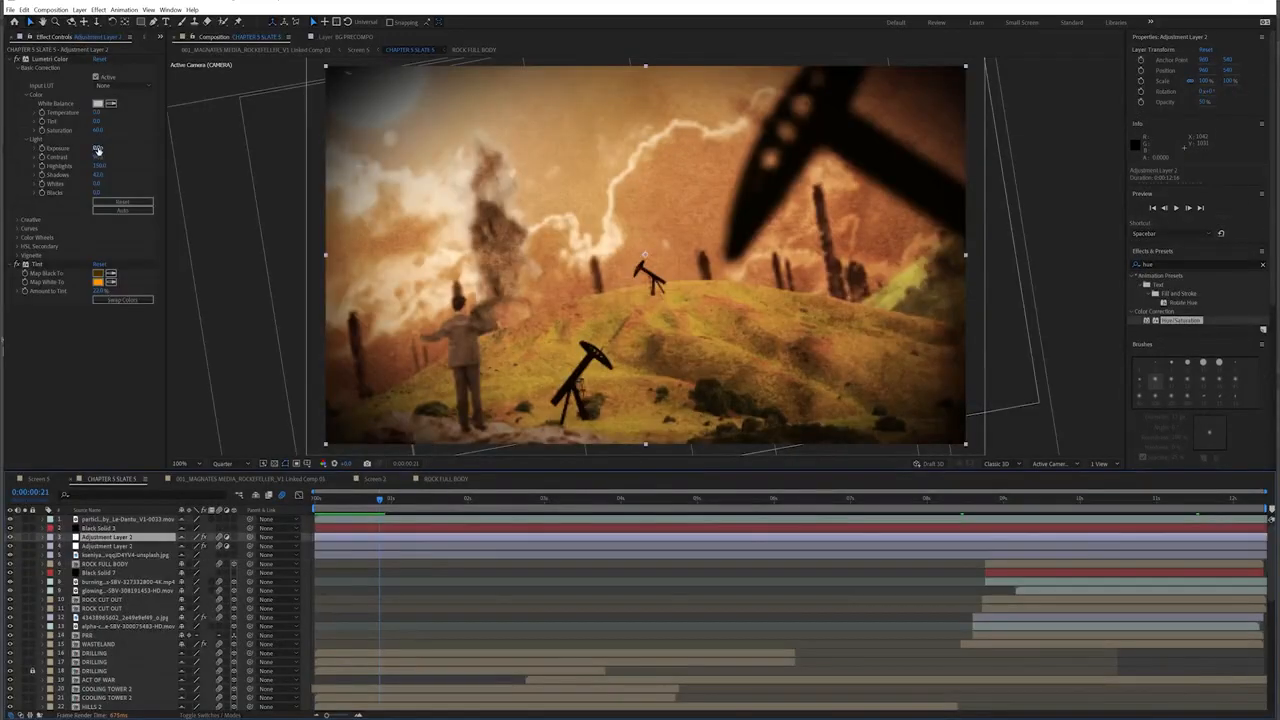
Step: Adjust the Lumetri Color exposure on the upper Adjustment Layer 2
click(97, 149)
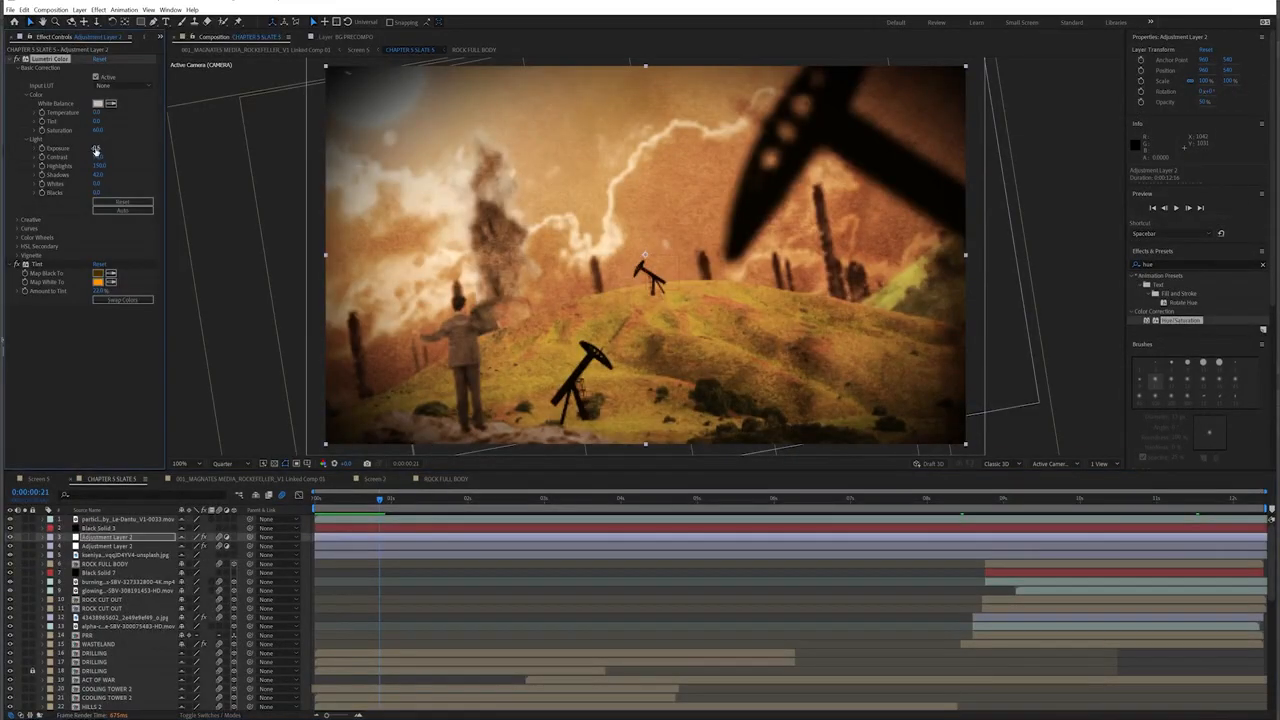